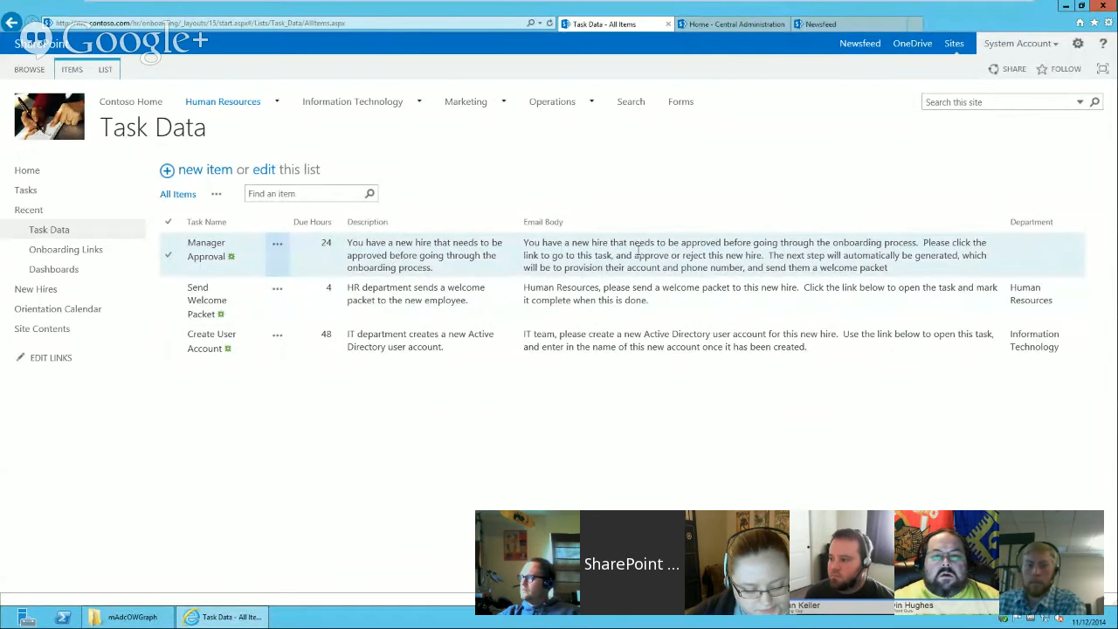
Review the rows of the Task Data list.
{"action": "left_click", "coordinate": [635, 311]}
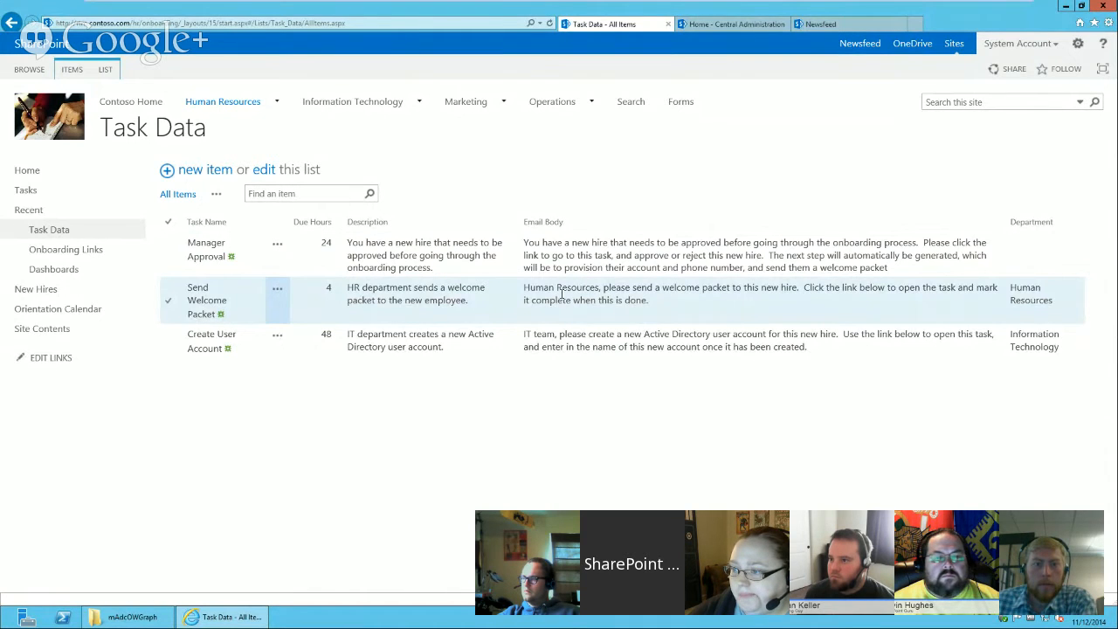
{"action": "left_click", "coordinate": [561, 295]}
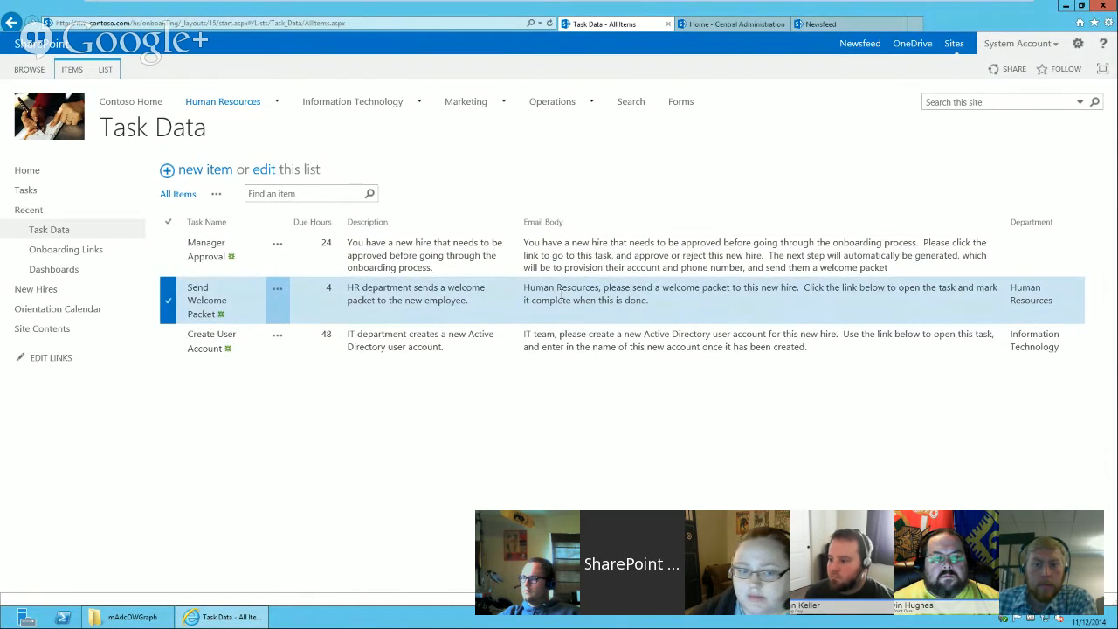
{"action": "left_click", "coordinate": [594, 258]}
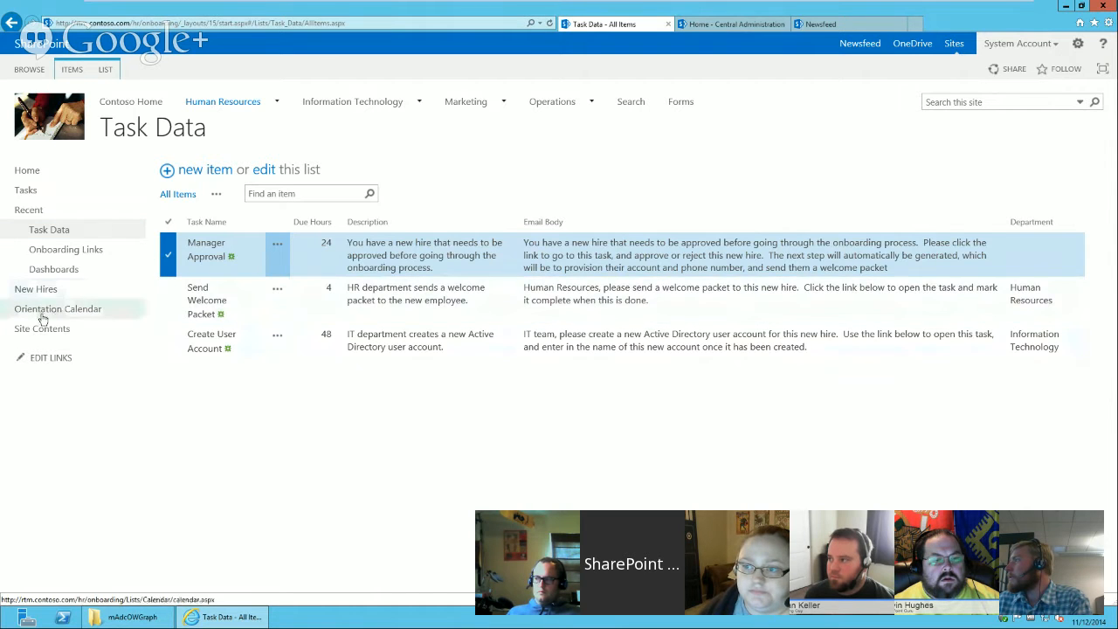
Open the Tasks list settings and inspect the Process Step lookup column, then return to the Tasks list.
{"action": "left_click", "coordinate": [27, 191]}
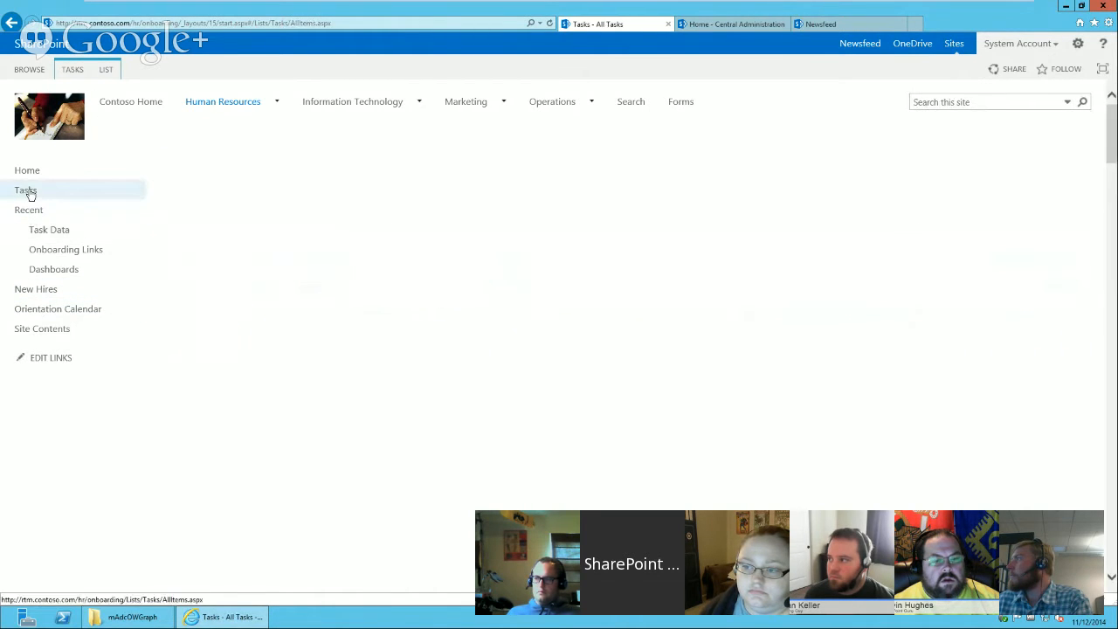
{"action": "left_click", "coordinate": [105, 70]}
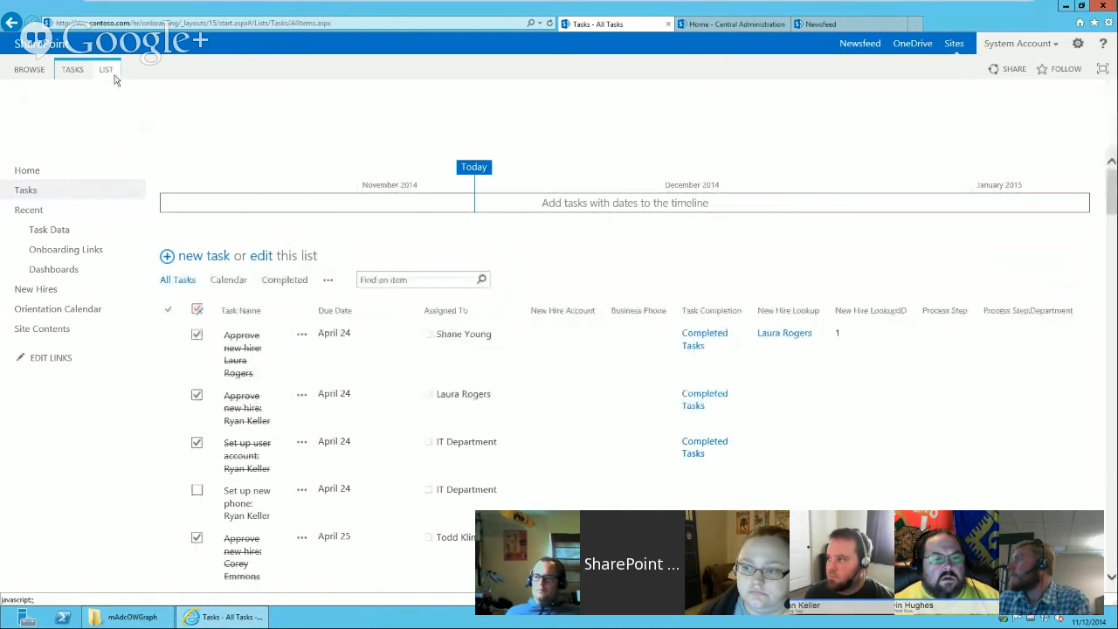
{"action": "left_click", "coordinate": [724, 115]}
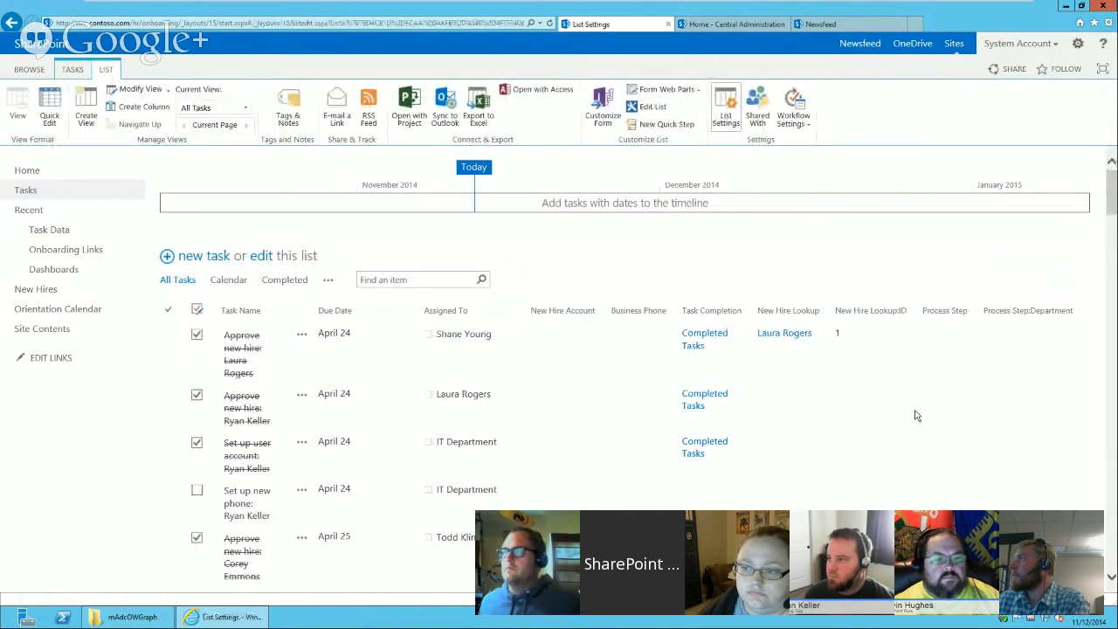
{"action": "left_click_drag", "start_coordinate": [1114, 235], "coordinate": [1114, 449]}
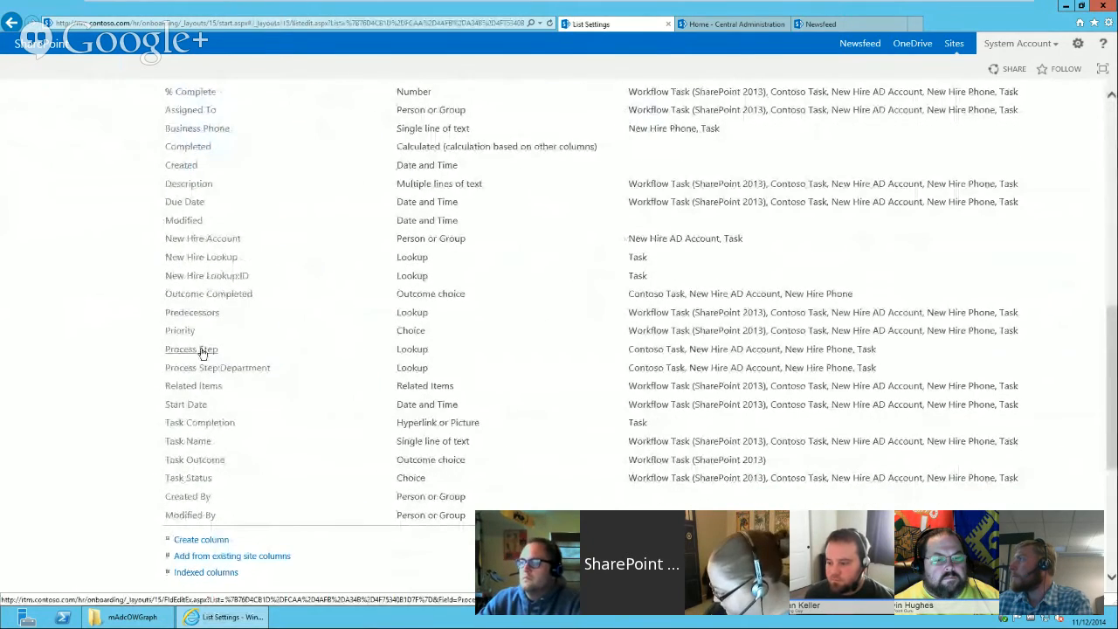
{"action": "left_click", "coordinate": [200, 351]}
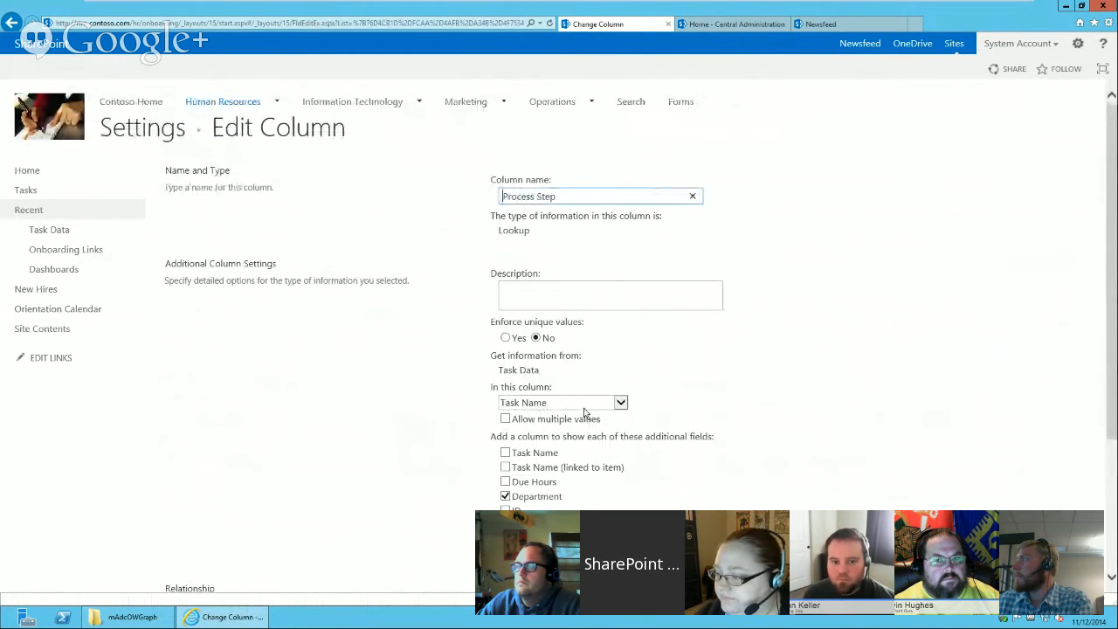
{"action": "mouse_move", "coordinate": [1111, 335]}
{"action": "left_mouse_down"}
{"action": "mouse_move", "coordinate": [1112, 401]}
{"action": "mouse_move", "coordinate": [1112, 330]}
{"action": "left_mouse_up"}
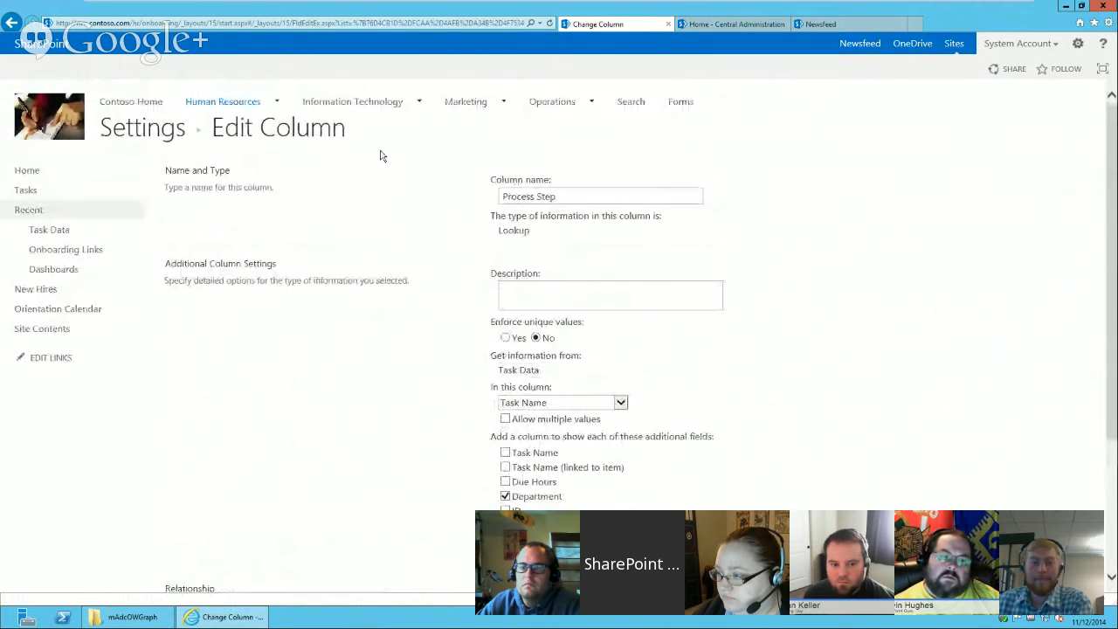
{"action": "left_click", "coordinate": [12, 22]}
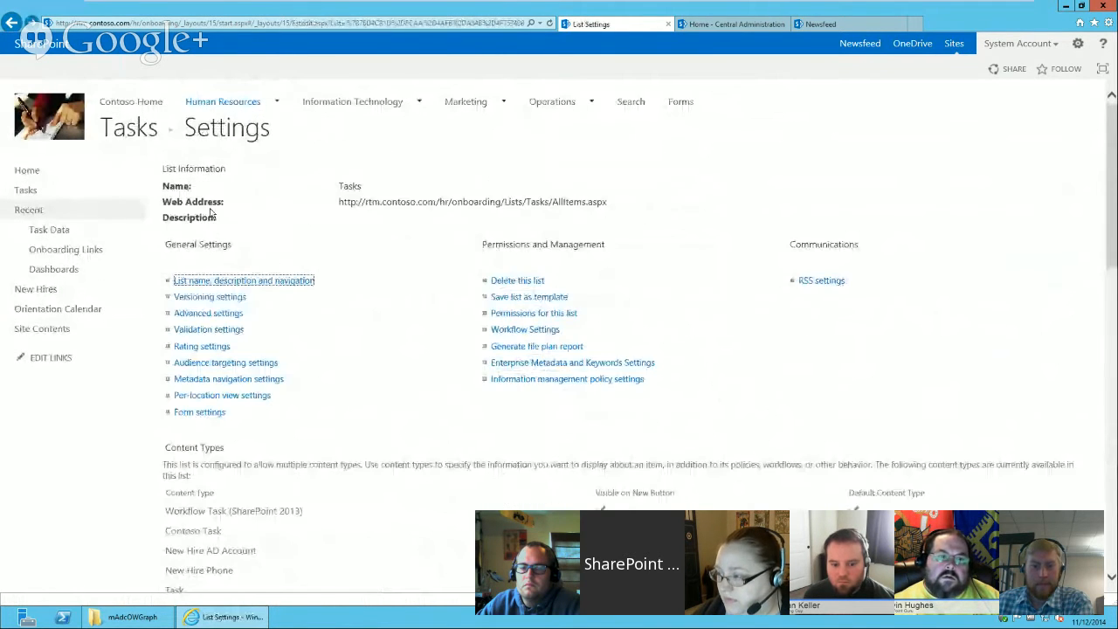
{"action": "left_click", "coordinate": [136, 133]}
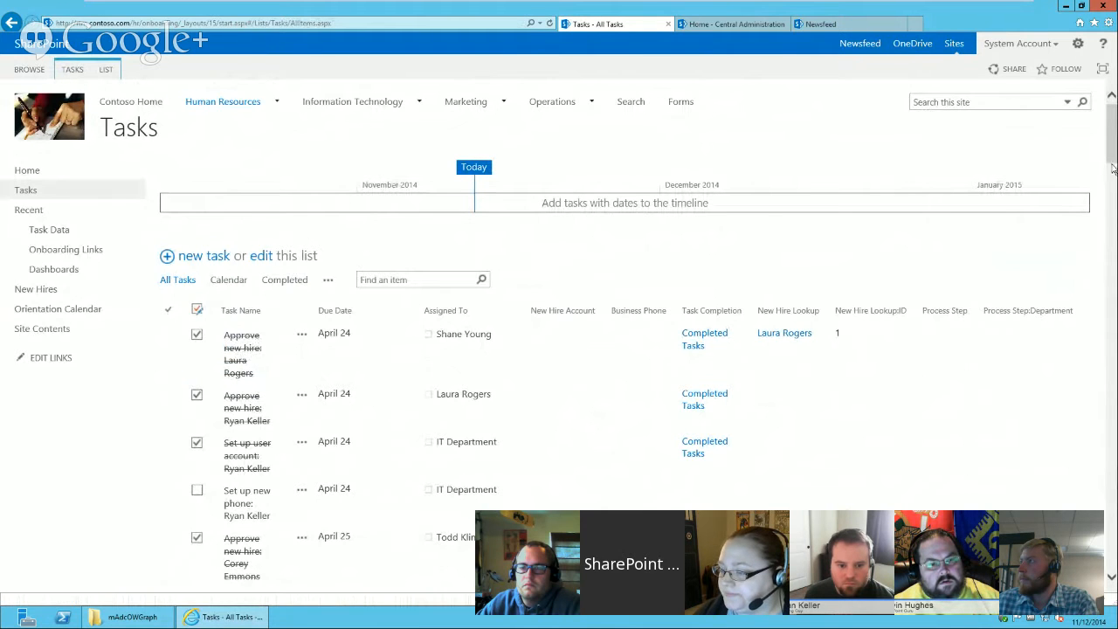
{"action": "scroll", "coordinate": [1112, 158], "scroll_direction": "down", "scroll_amount": 3}
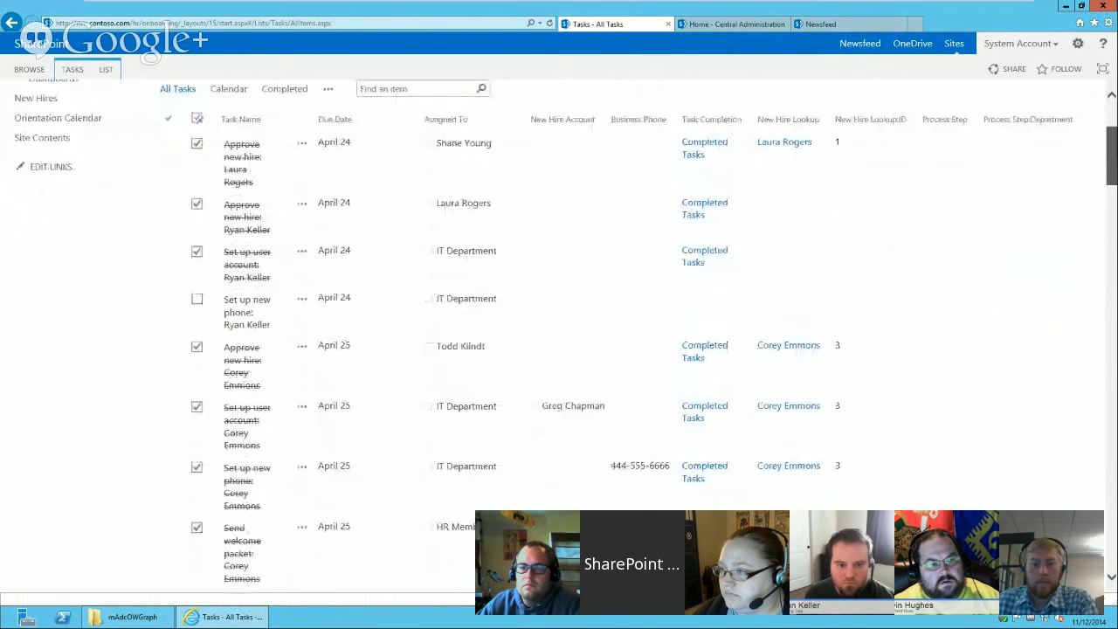
{"action": "scroll", "coordinate": [289, 162], "scroll_direction": "down", "scroll_amount": 2}
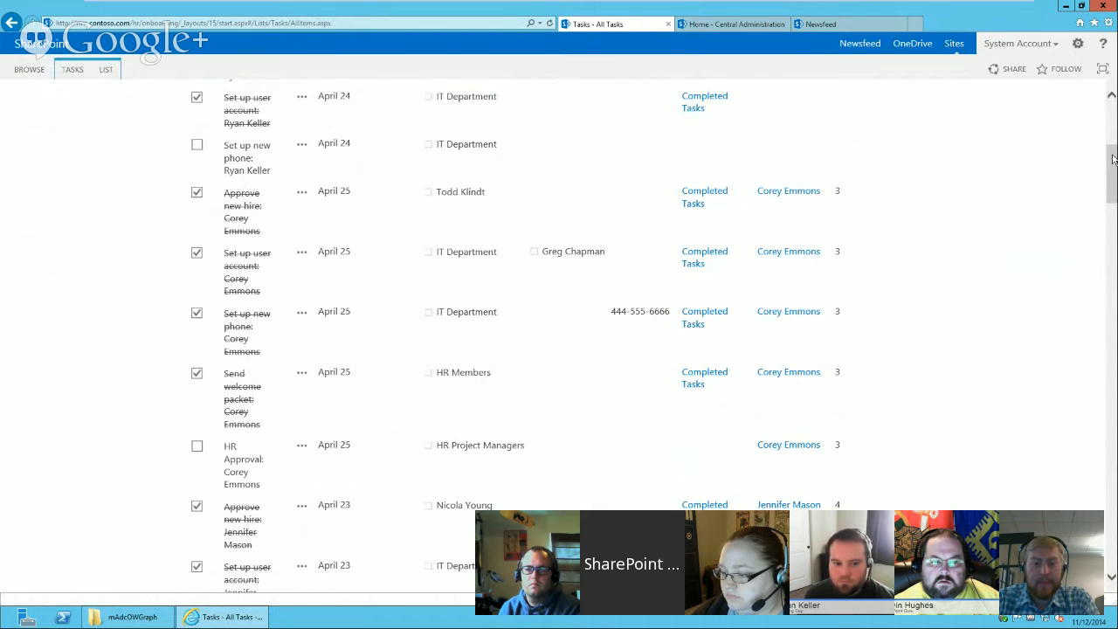
{"action": "left_click_drag", "start_coordinate": [1112, 162], "coordinate": [1112, 533]}
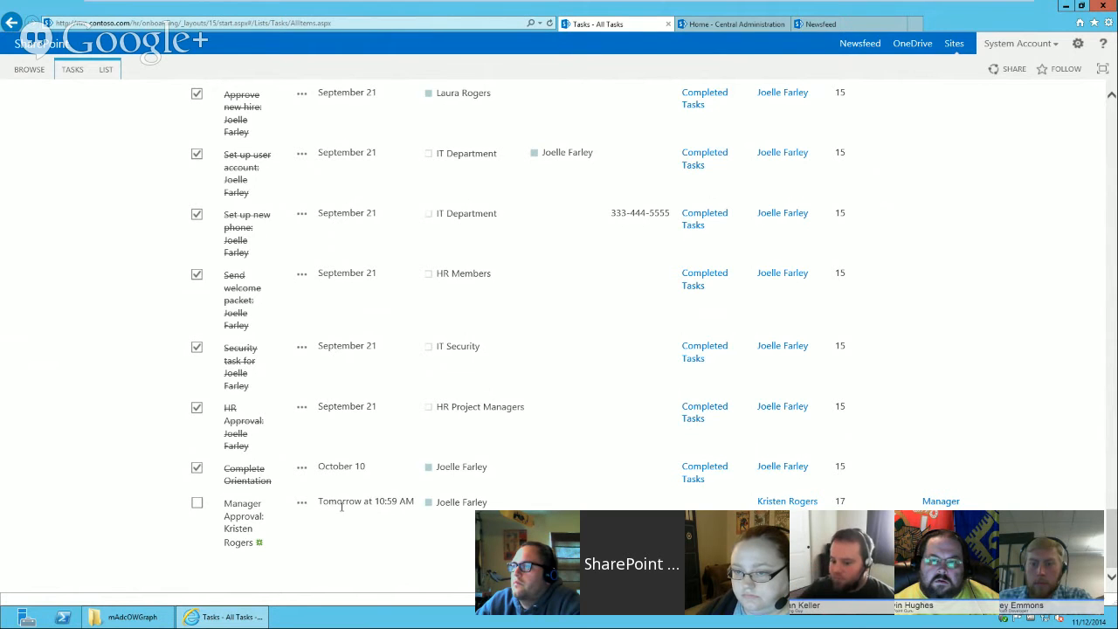
{"action": "left_click", "coordinate": [837, 500]}
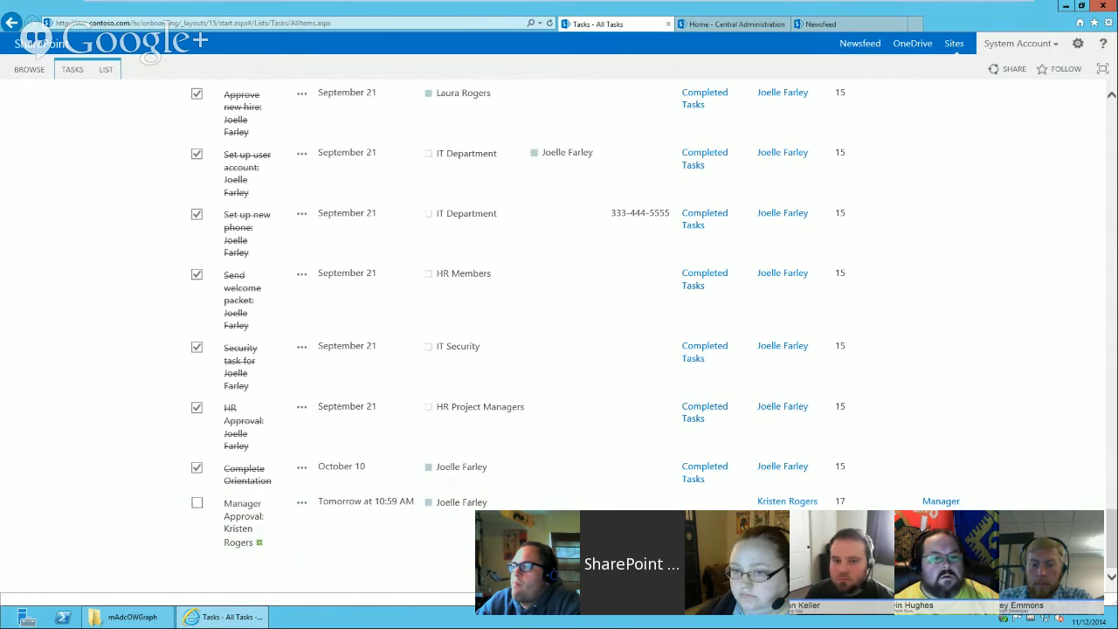
{"action": "left_click", "coordinate": [837, 503]}
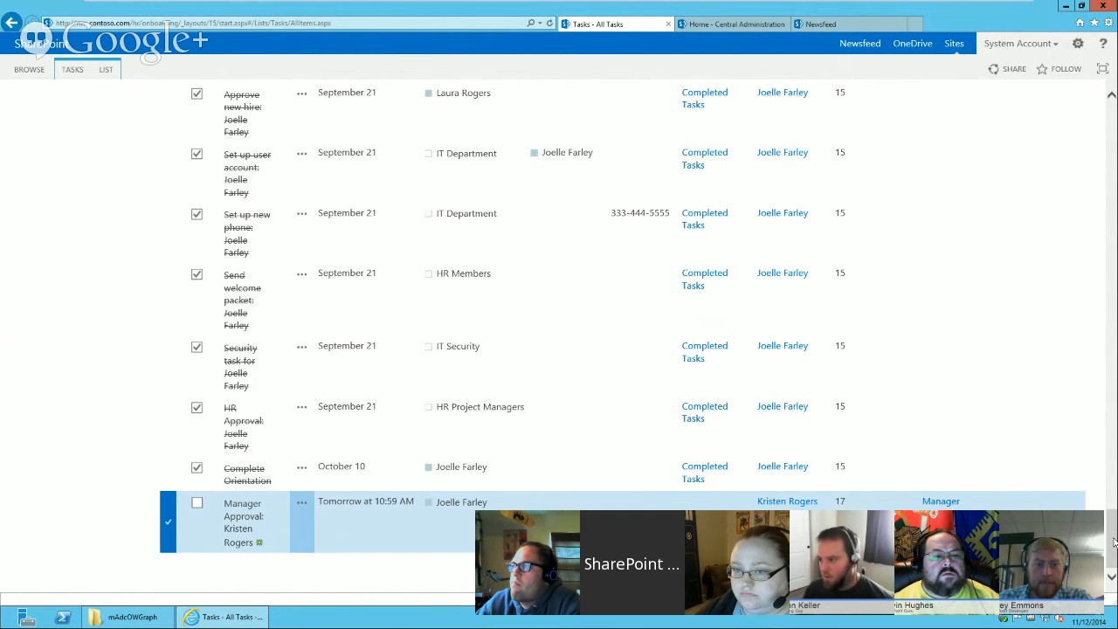
{"action": "scroll", "coordinate": [1114, 543], "scroll_direction": "up", "scroll_amount": 15}
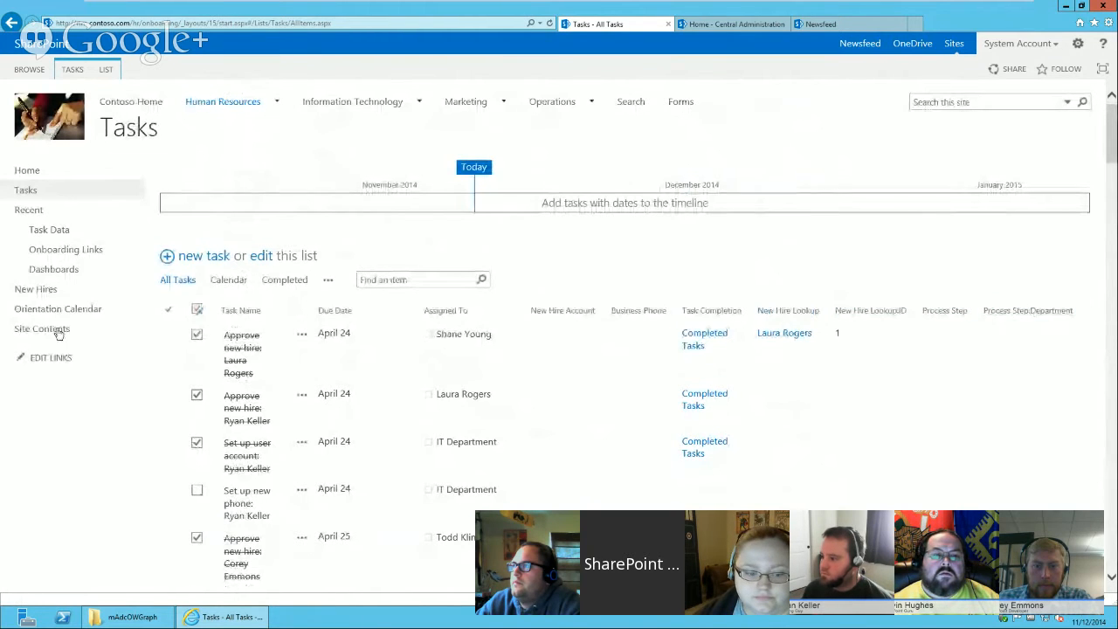
Compare the Task Data rows with the Tasks list, then return to the Onboarding home page.
{"action": "left_click", "coordinate": [51, 231]}
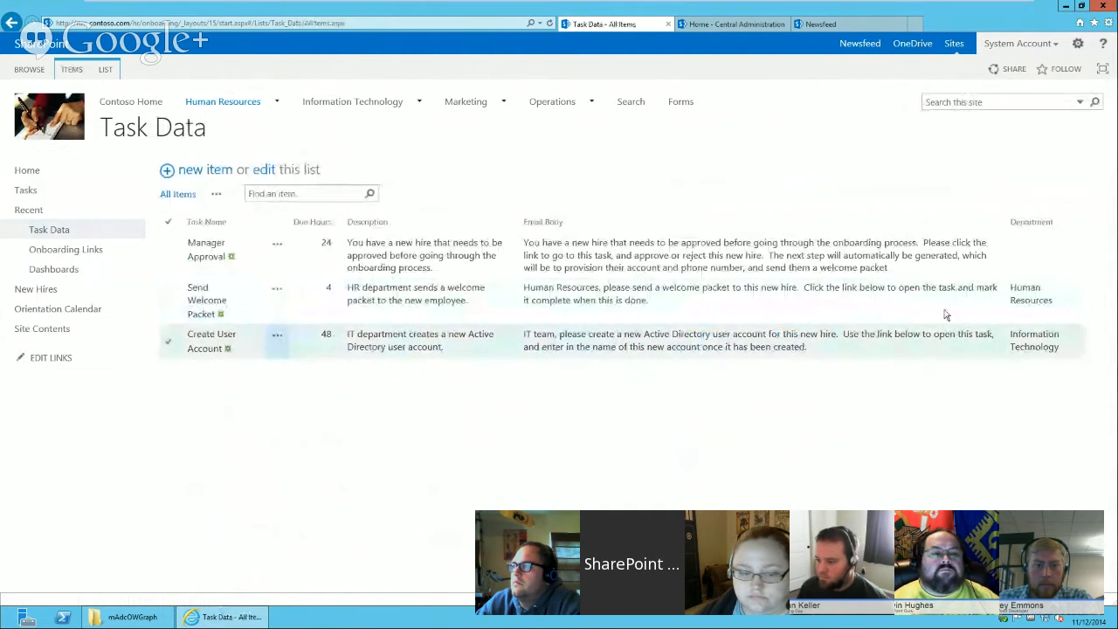
{"action": "left_click", "coordinate": [944, 310]}
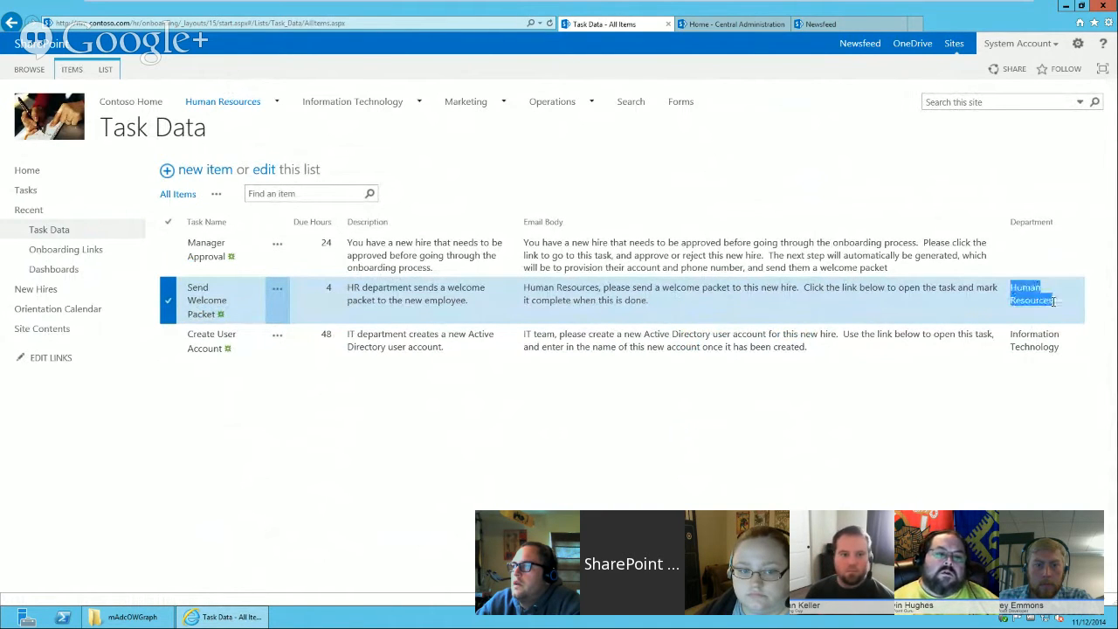
{"action": "left_click", "coordinate": [300, 344]}
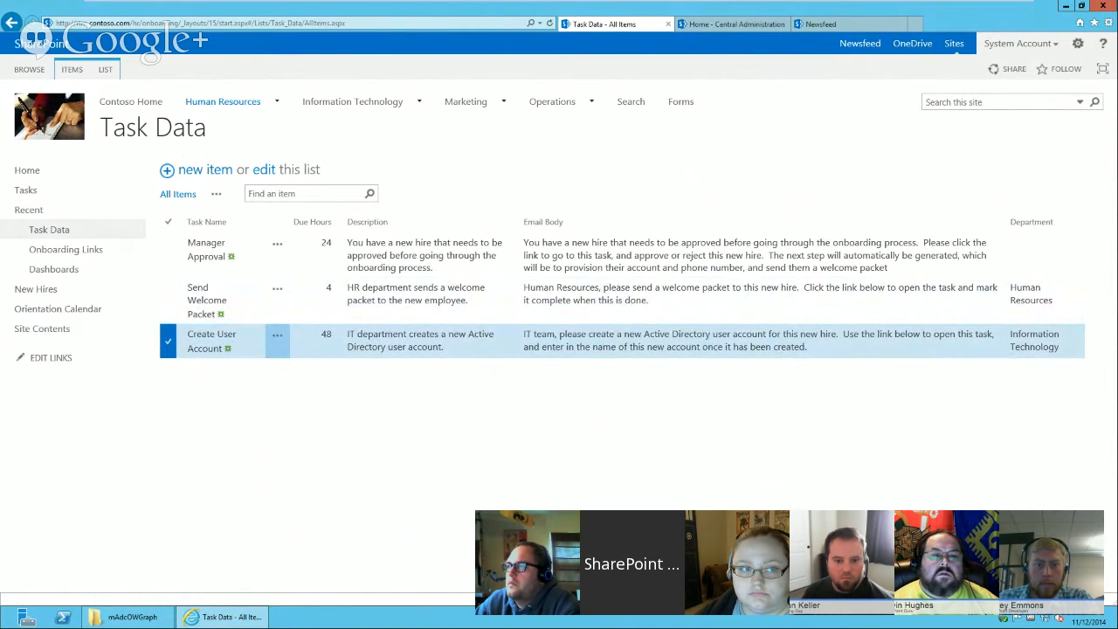
{"action": "left_click", "coordinate": [49, 197]}
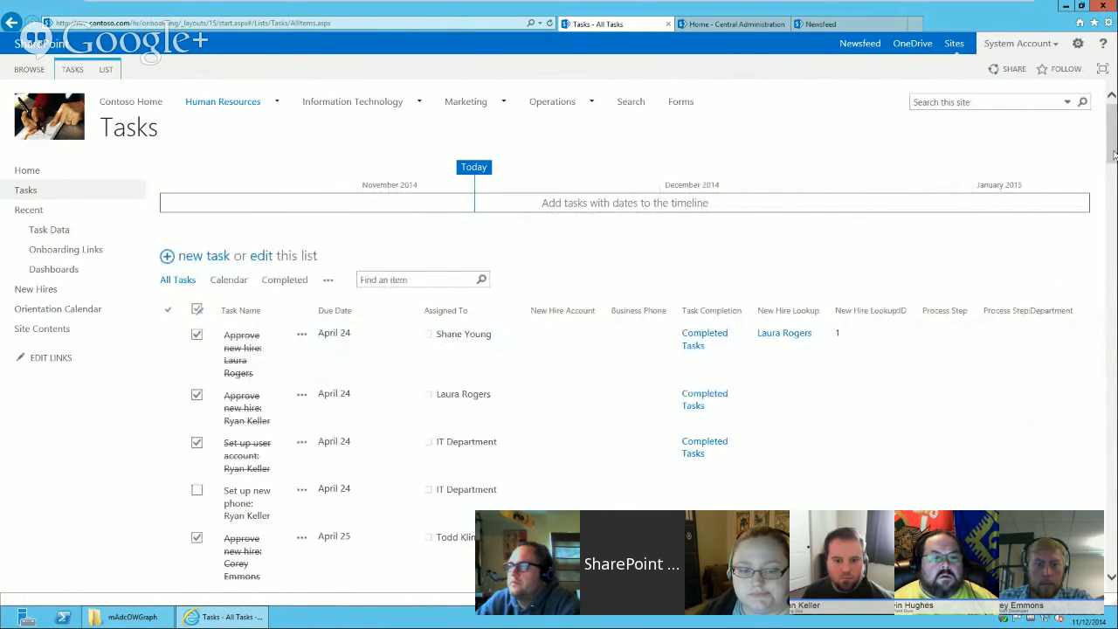
{"action": "left_click_drag", "start_coordinate": [1113, 157], "coordinate": [1112, 131]}
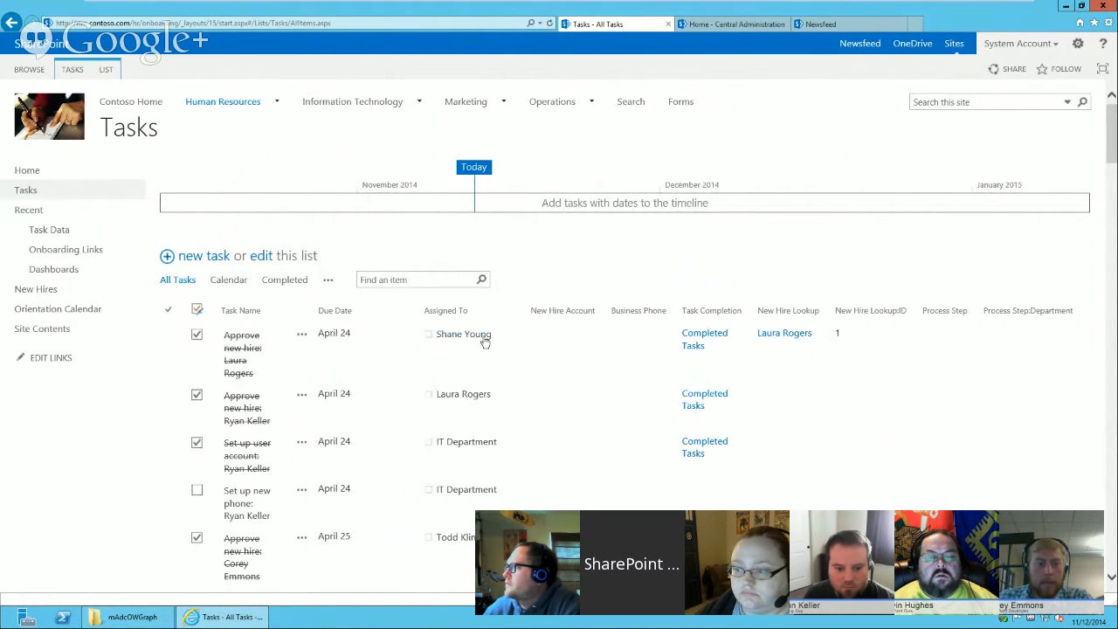
{"action": "mouse_move", "coordinate": [459, 338]}
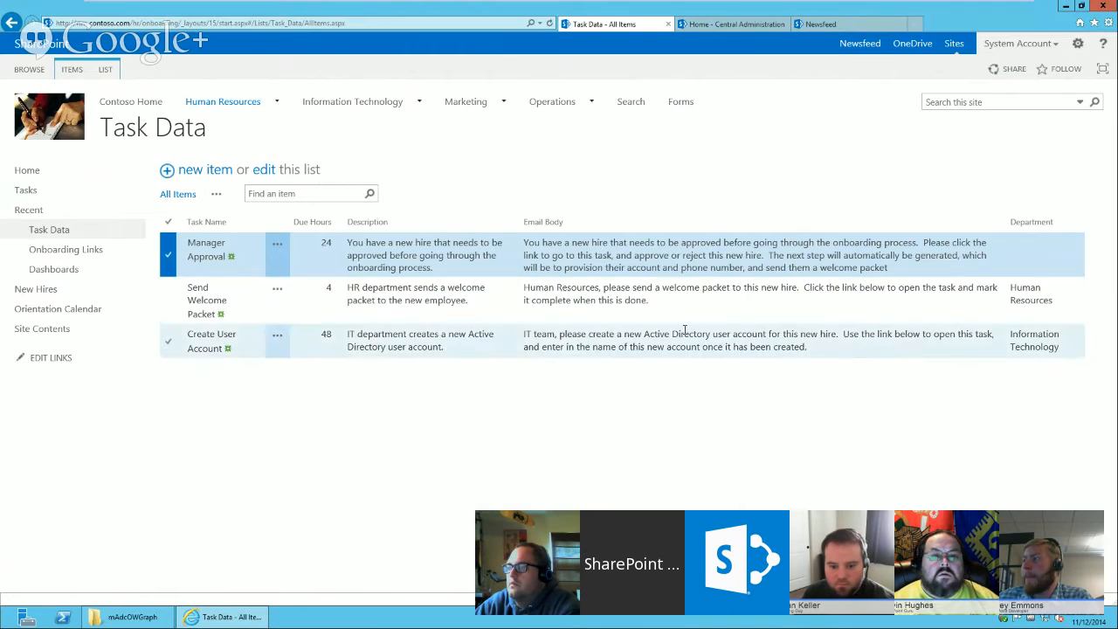
{"action": "left_click", "coordinate": [602, 300]}
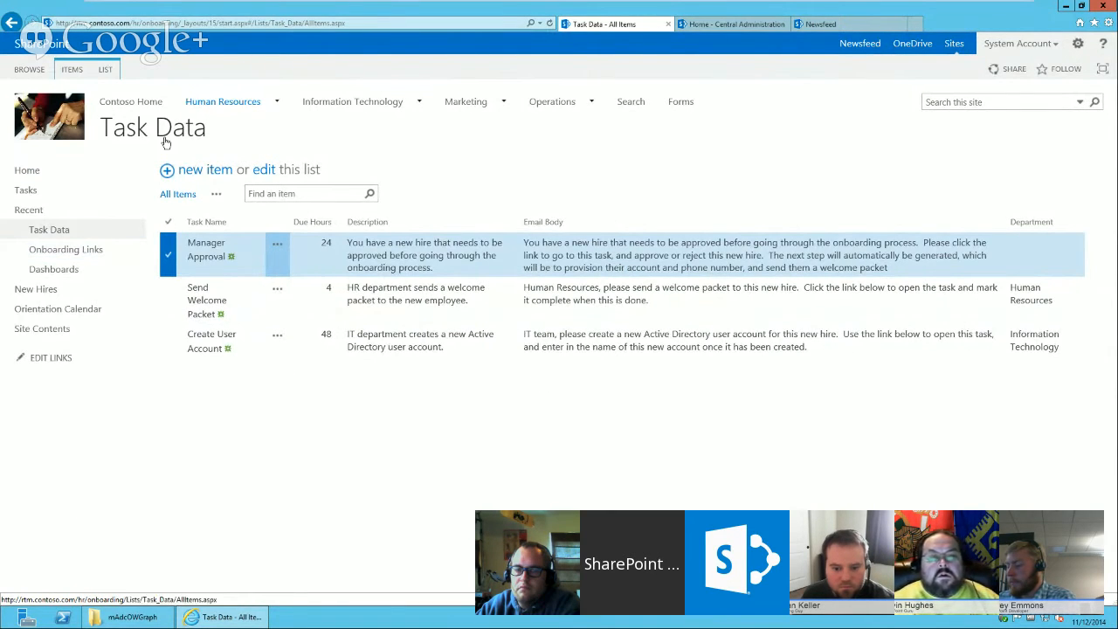
{"action": "mouse_move", "coordinate": [223, 102]}
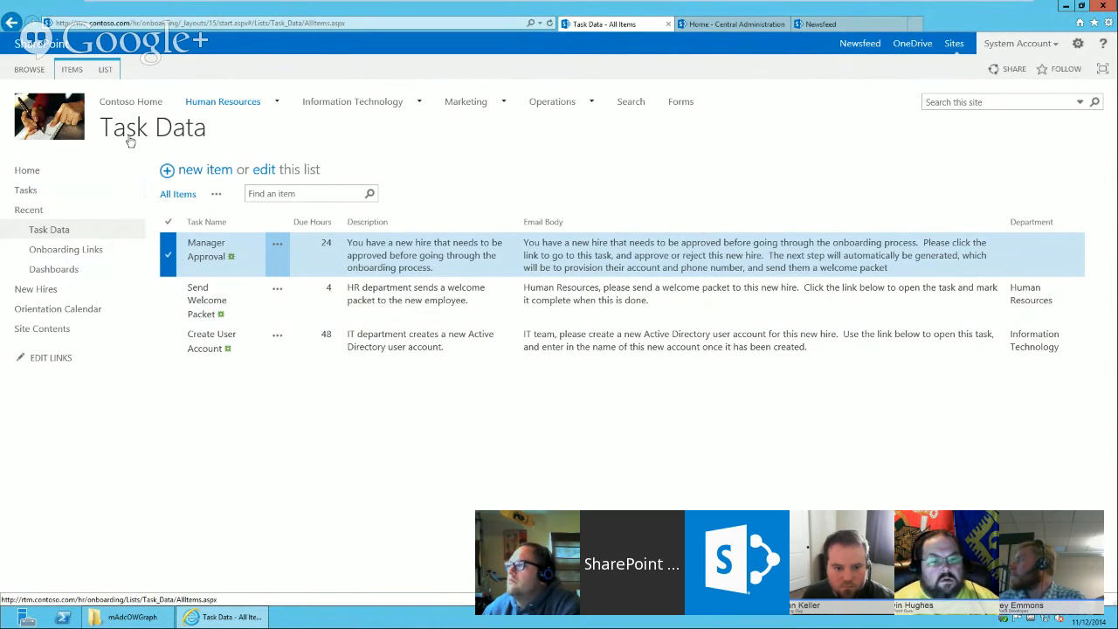
{"action": "left_click", "coordinate": [46, 175]}
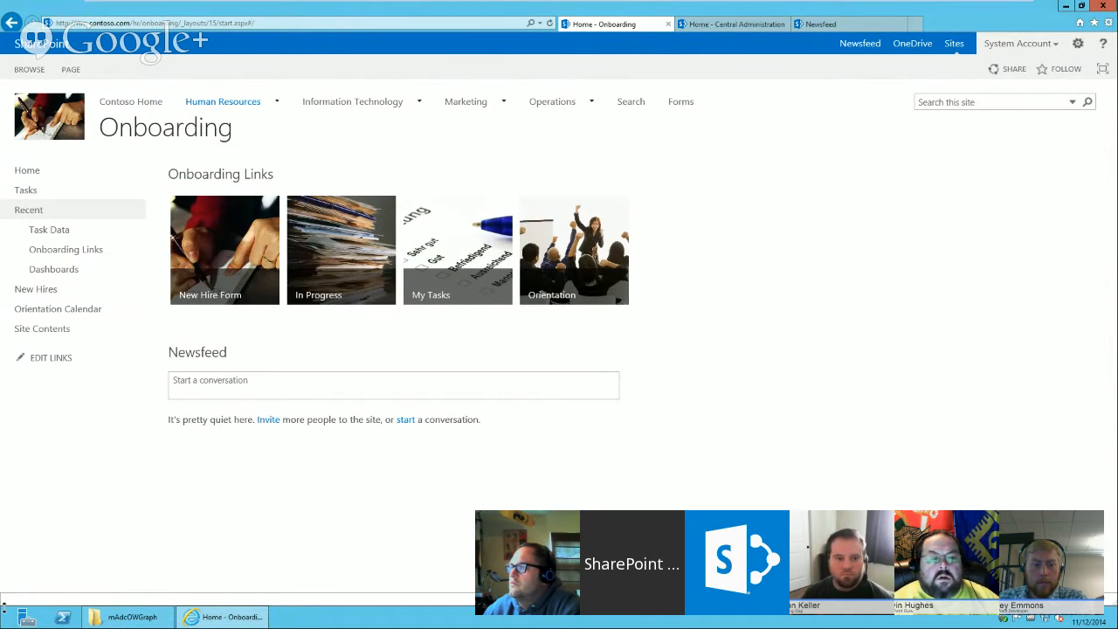
Open the Onboarding site's New Hire Add or Edit workflow in SharePoint Designer and select the Manager Approval stage's Set Variable: Task Data ID action.
{"action": "left_click", "coordinate": [3, 624]}
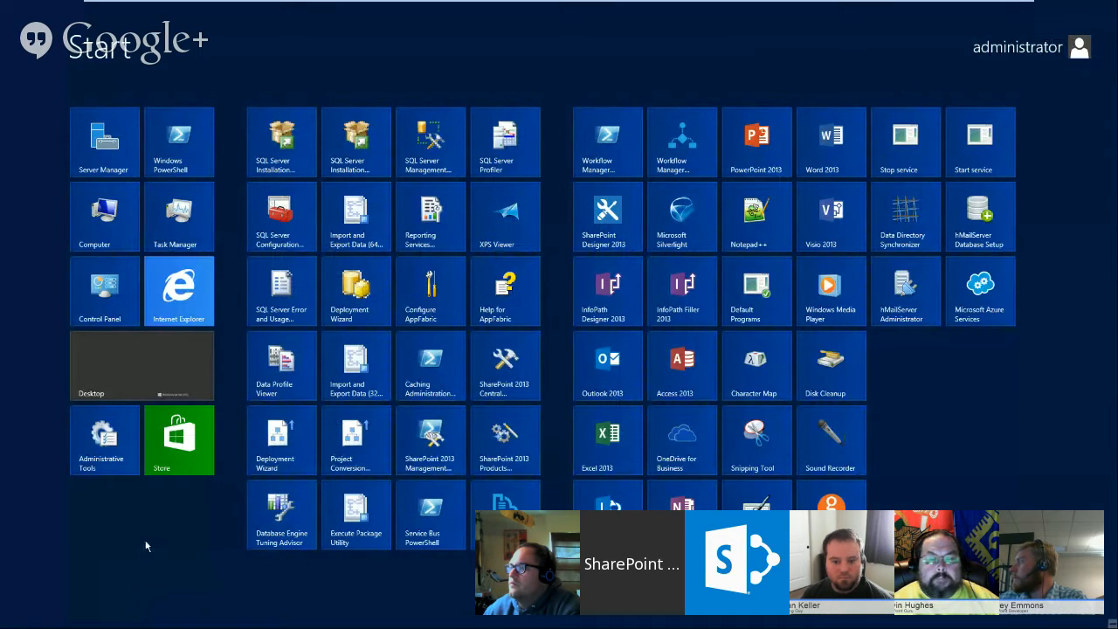
{"action": "left_click", "coordinate": [598, 240]}
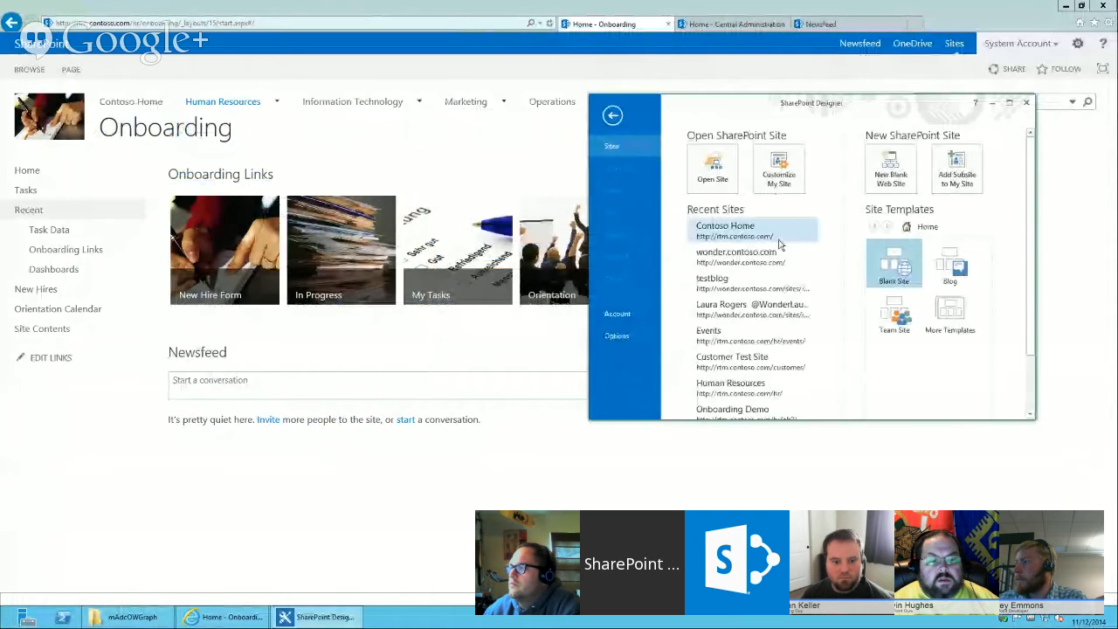
{"action": "left_click", "coordinate": [1011, 104]}
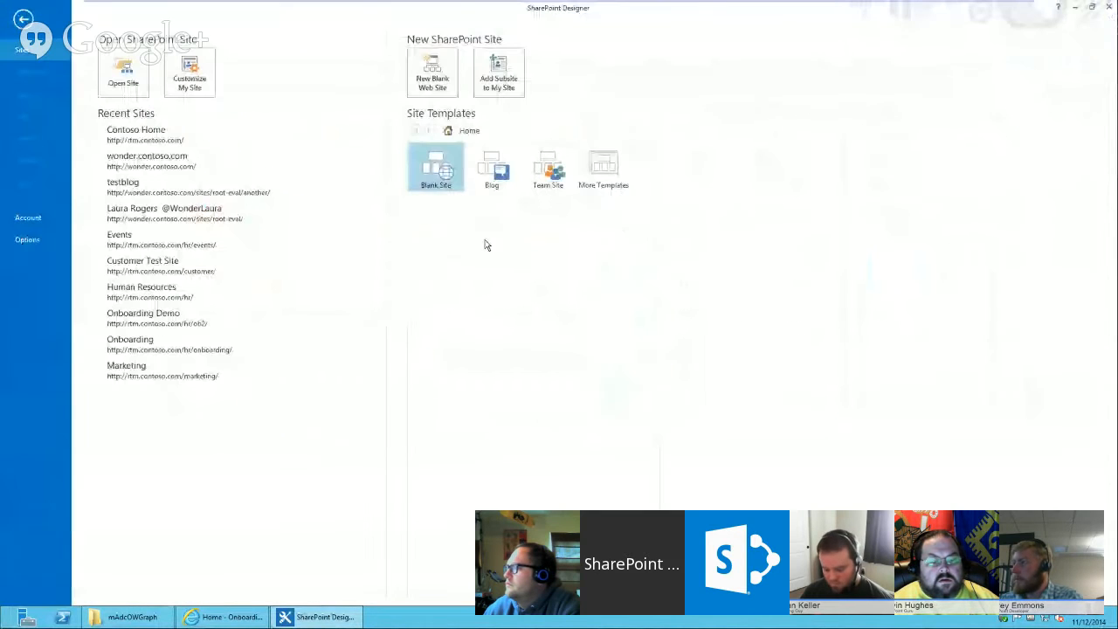
{"action": "left_click", "coordinate": [332, 346]}
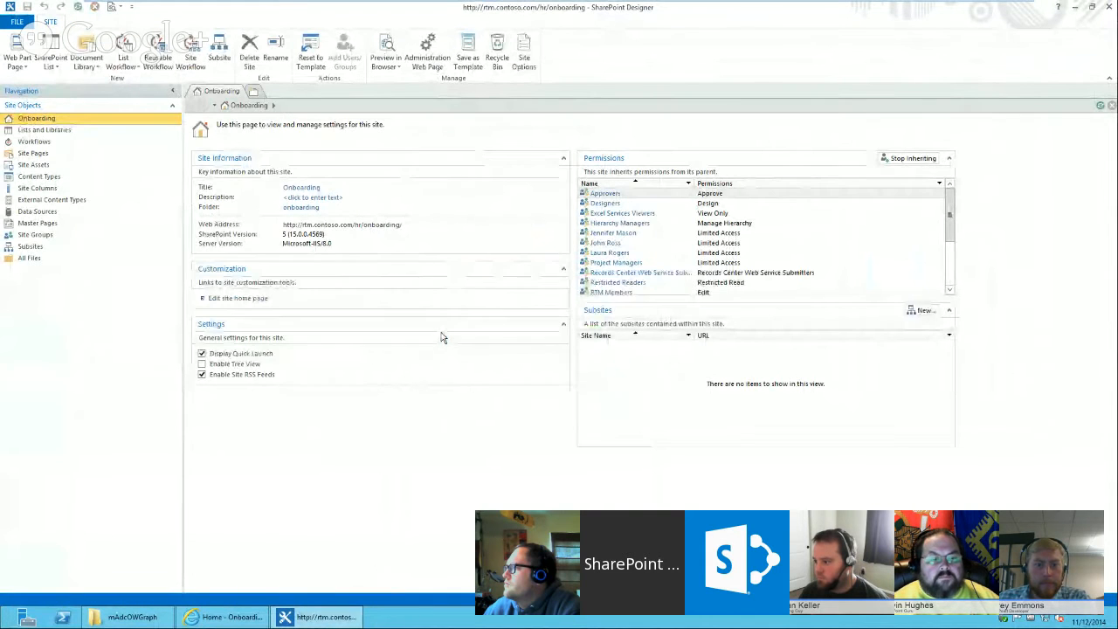
{"action": "left_click", "coordinate": [52, 143]}
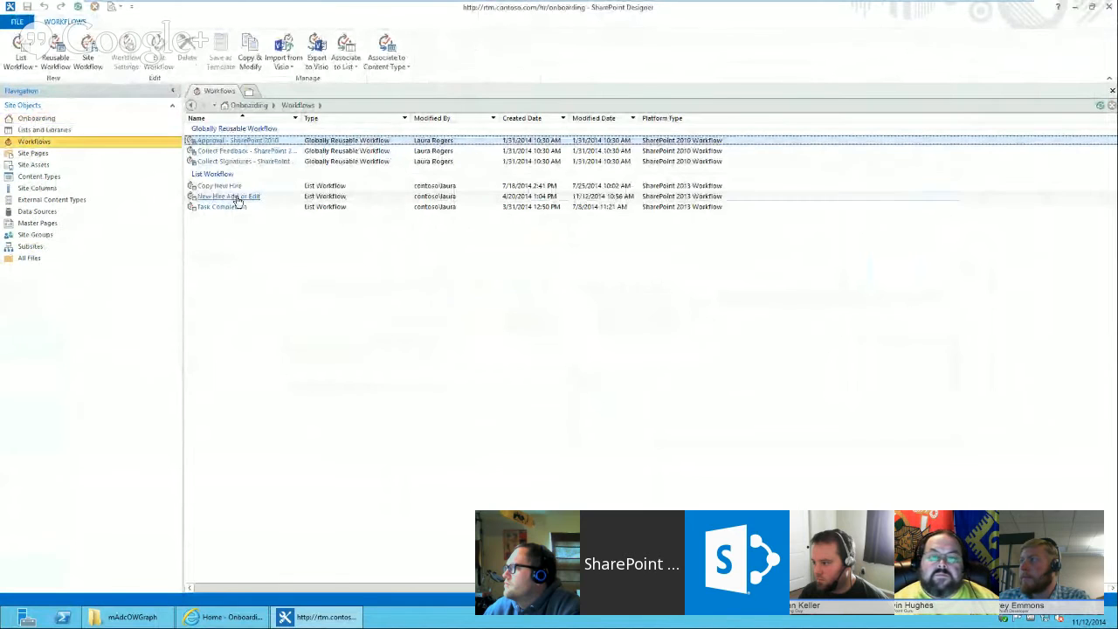
{"action": "left_click", "coordinate": [234, 197]}
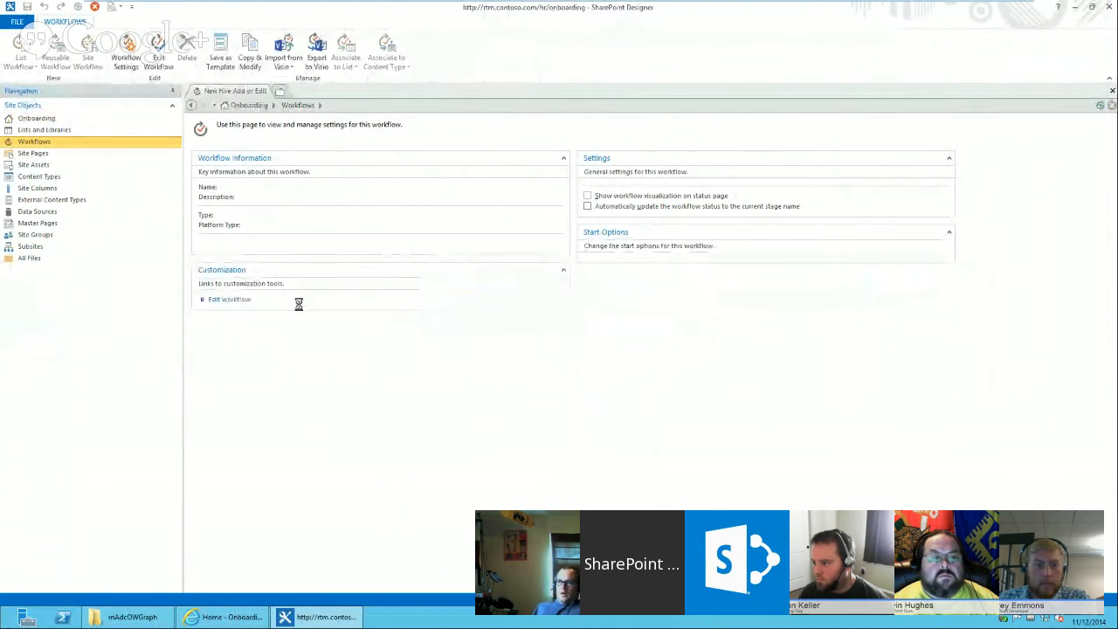
{"action": "left_click", "coordinate": [219, 289]}
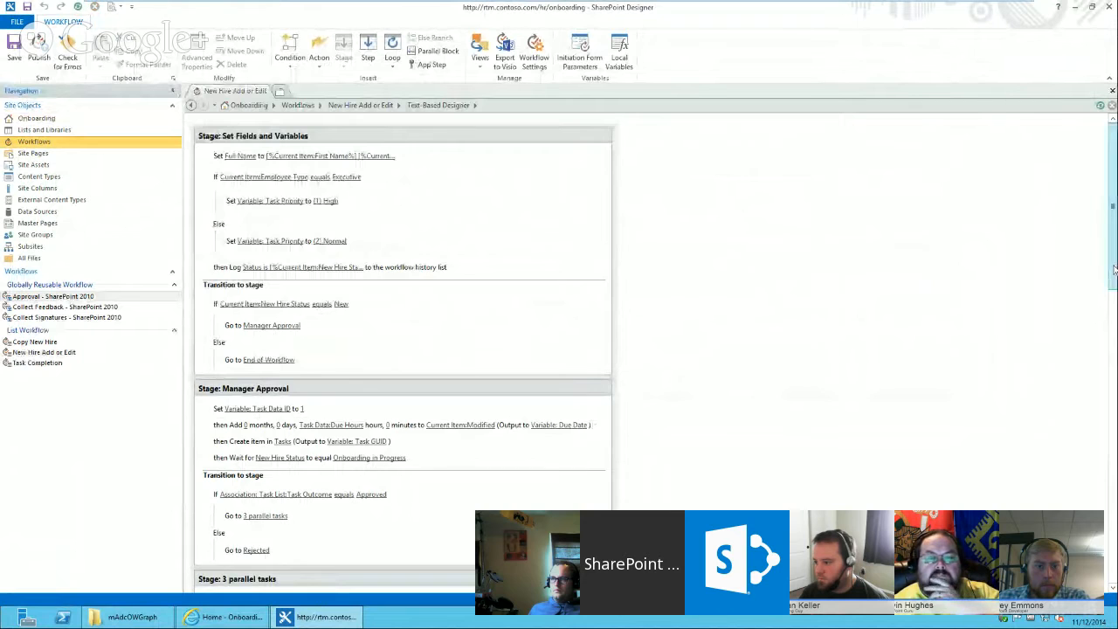
{"action": "scroll", "coordinate": [1113, 271], "scroll_direction": "down", "scroll_amount": 5}
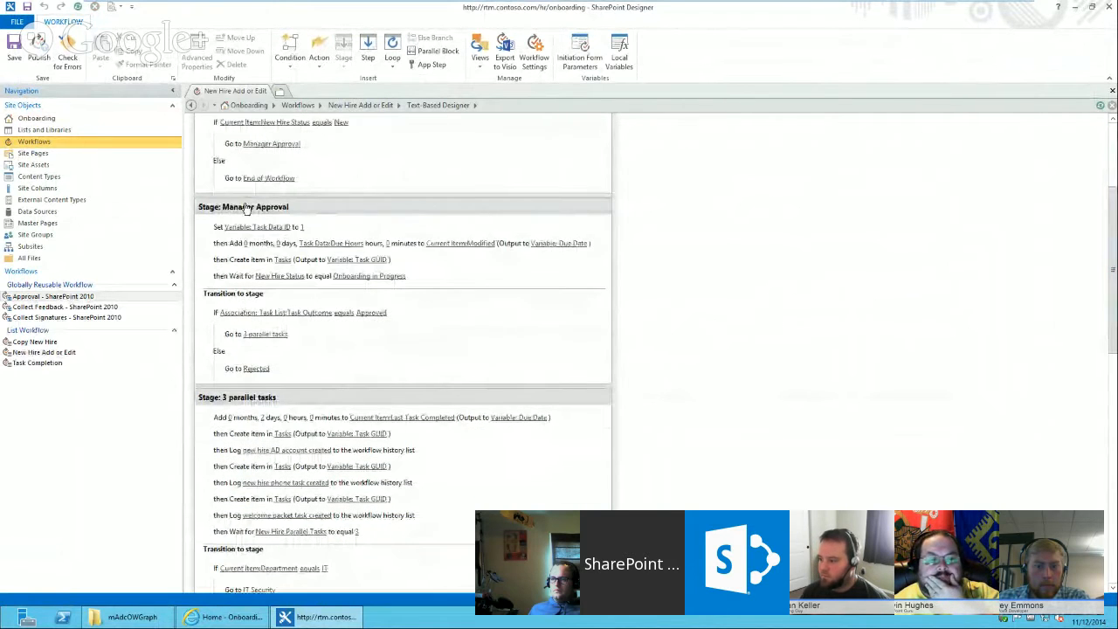
{"action": "left_click", "coordinate": [340, 230]}
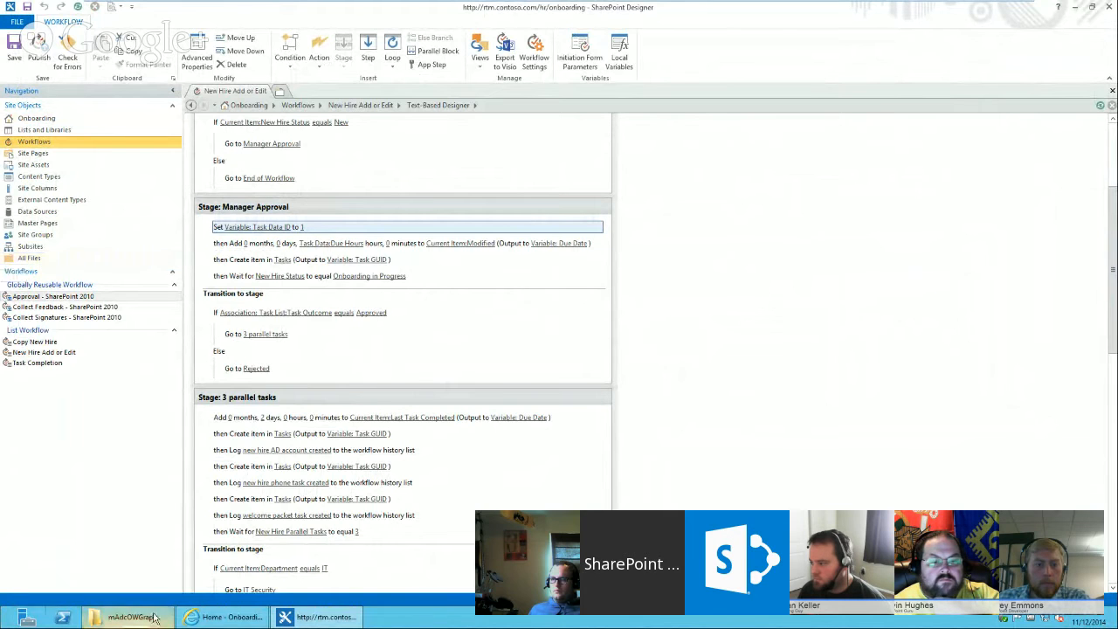
Open the Task Data list and edit its All Items view to show the ID column in position 1.
{"action": "left_click", "coordinate": [226, 617]}
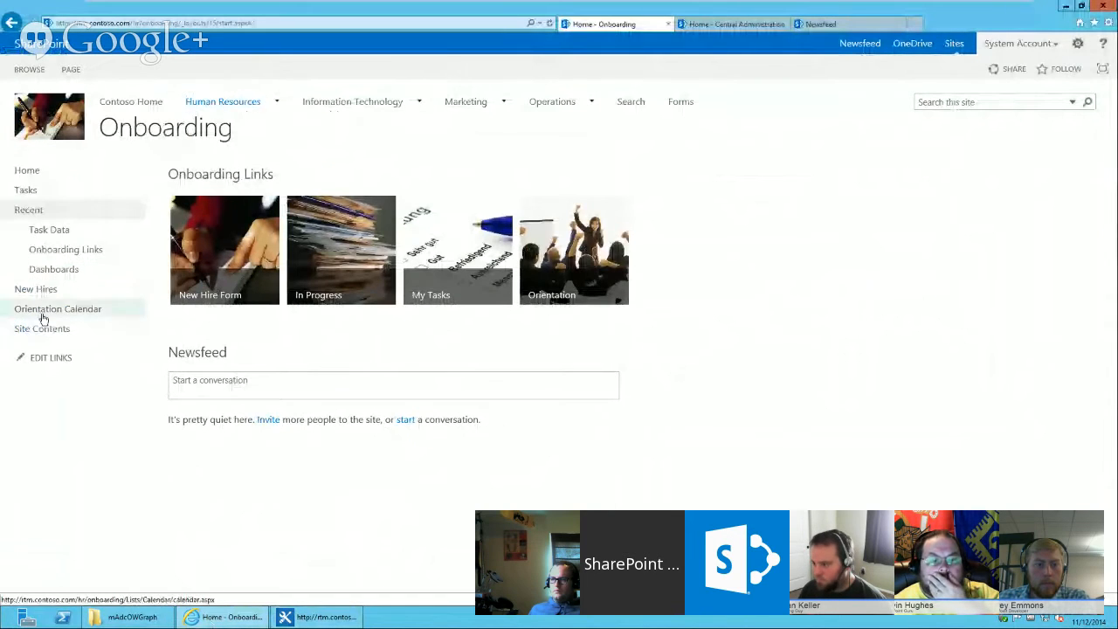
{"action": "left_click", "coordinate": [55, 232]}
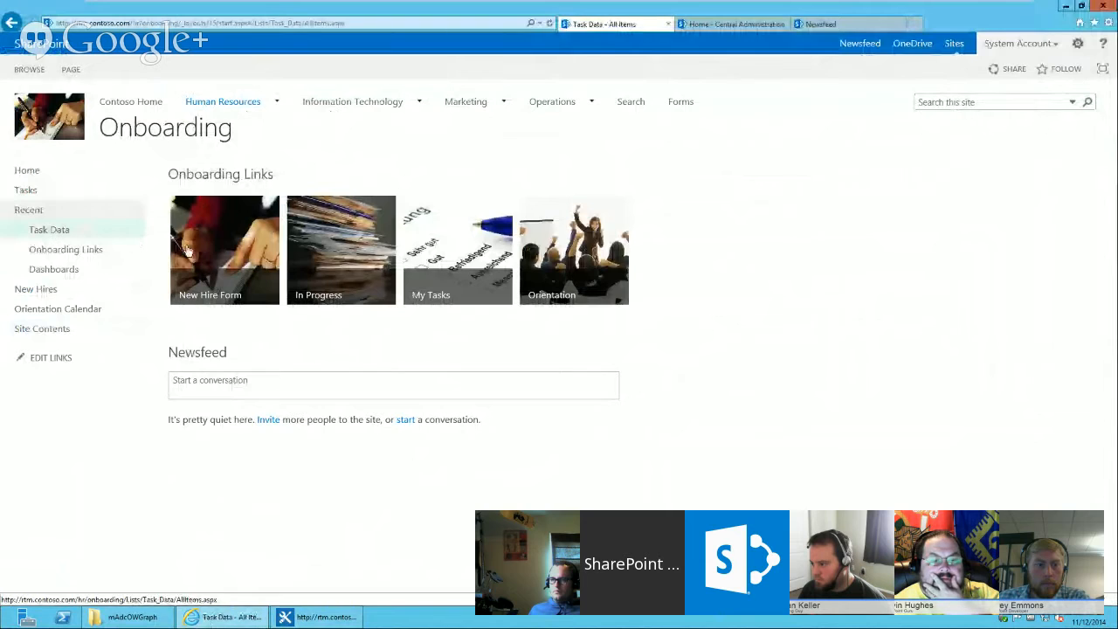
{"action": "left_click", "coordinate": [105, 70]}
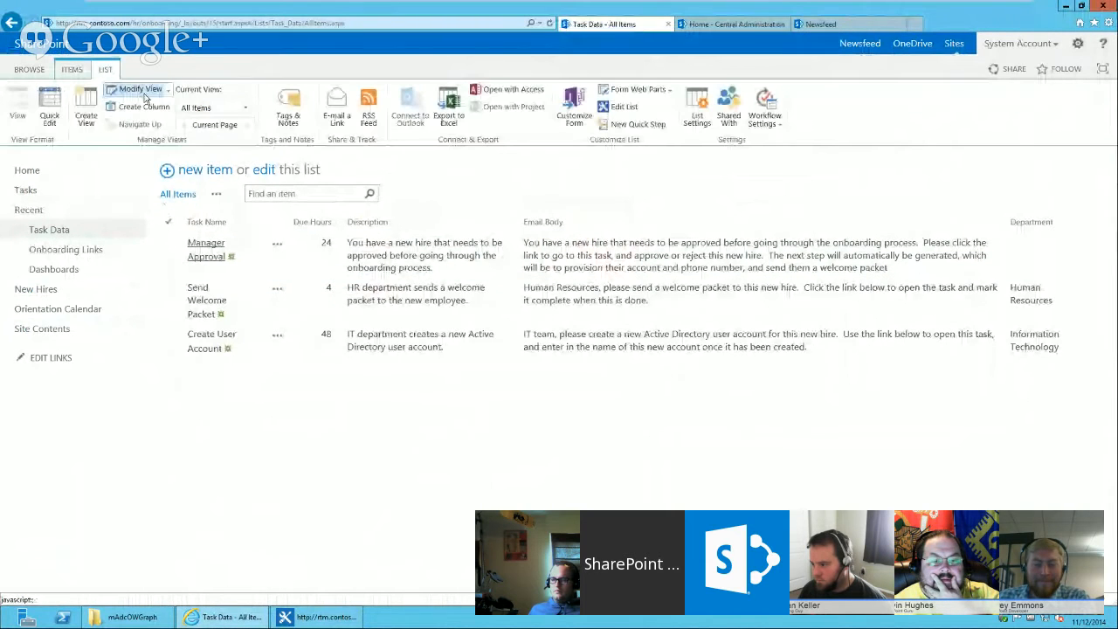
{"action": "left_click", "coordinate": [140, 89]}
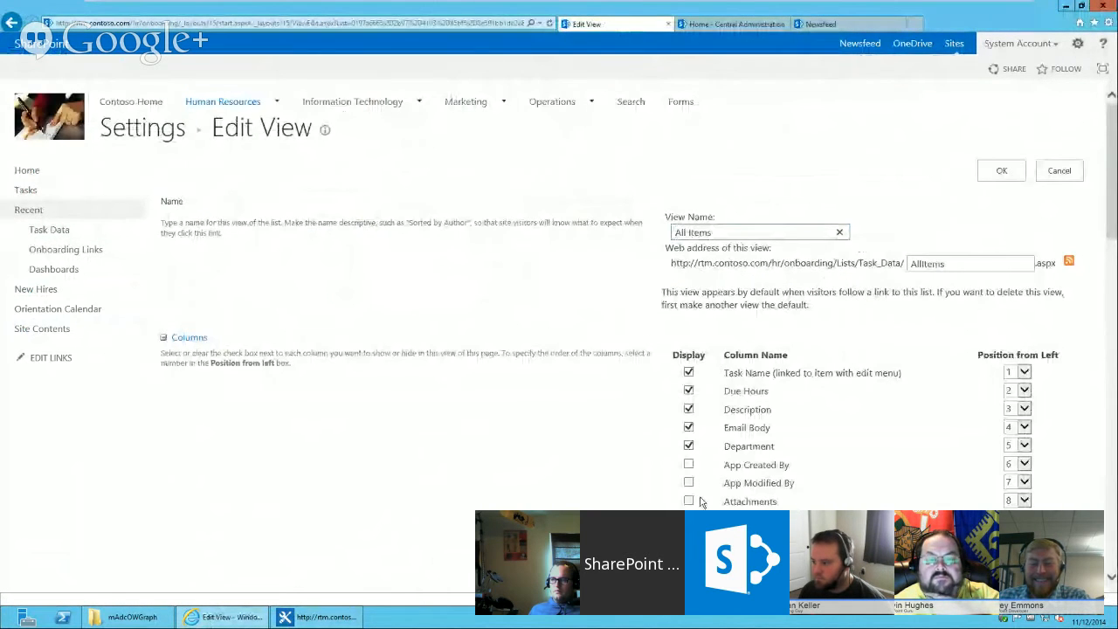
{"action": "scroll", "coordinate": [703, 505], "scroll_direction": "down", "scroll_amount": 1}
{"action": "scroll", "coordinate": [690, 454], "scroll_direction": "down", "scroll_amount": 1}
{"action": "left_click", "coordinate": [689, 458]}
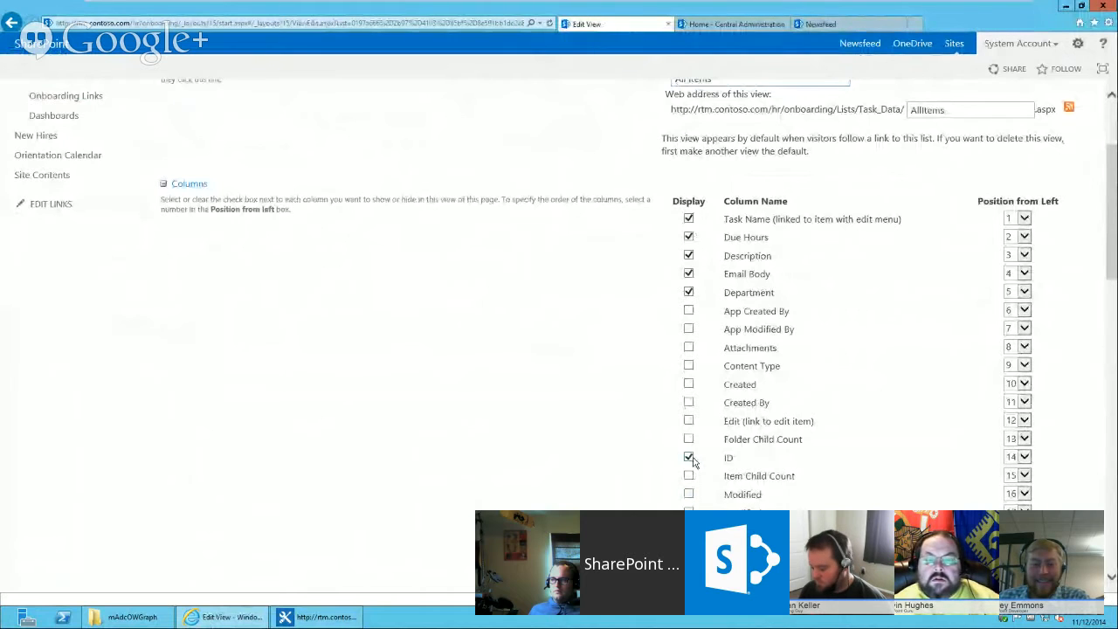
{"action": "left_click", "coordinate": [1024, 457]}
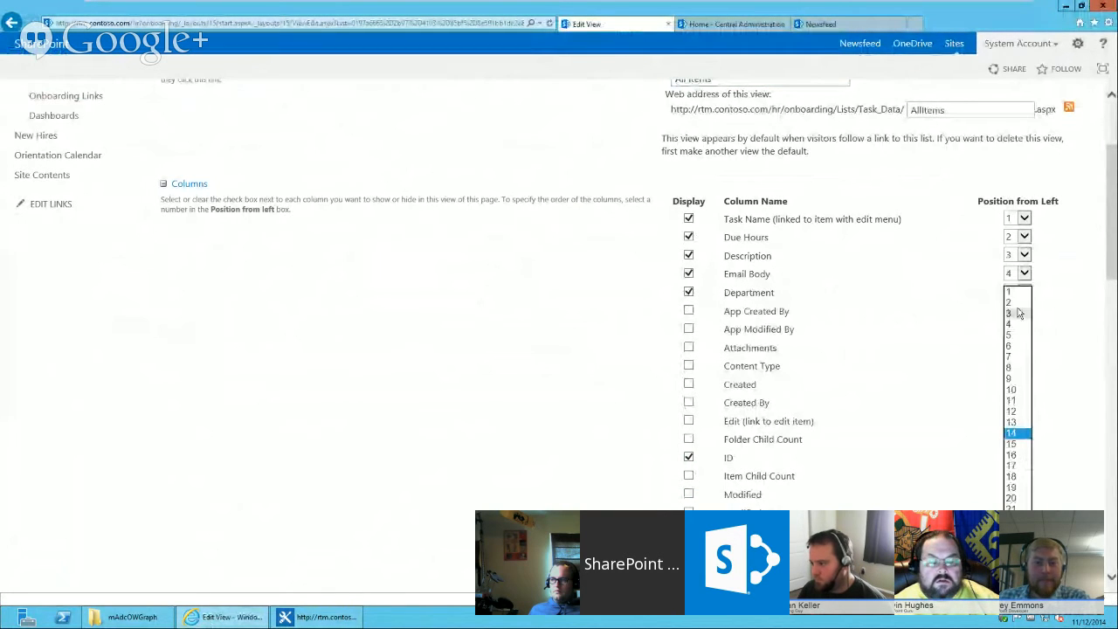
{"action": "left_click", "coordinate": [1015, 292]}
{"action": "scroll", "coordinate": [1005, 262], "scroll_direction": "up", "scroll_amount": 2}
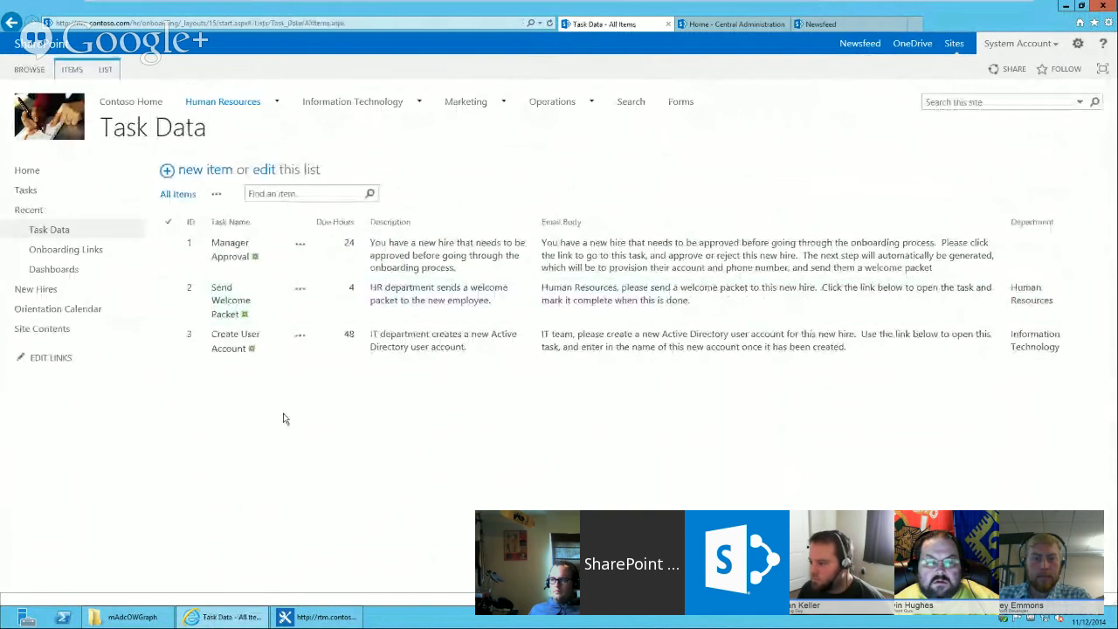
Select the Task Data rows to compare their IDs, then return to the workflow in SharePoint Designer.
{"action": "left_click", "coordinate": [189, 248]}
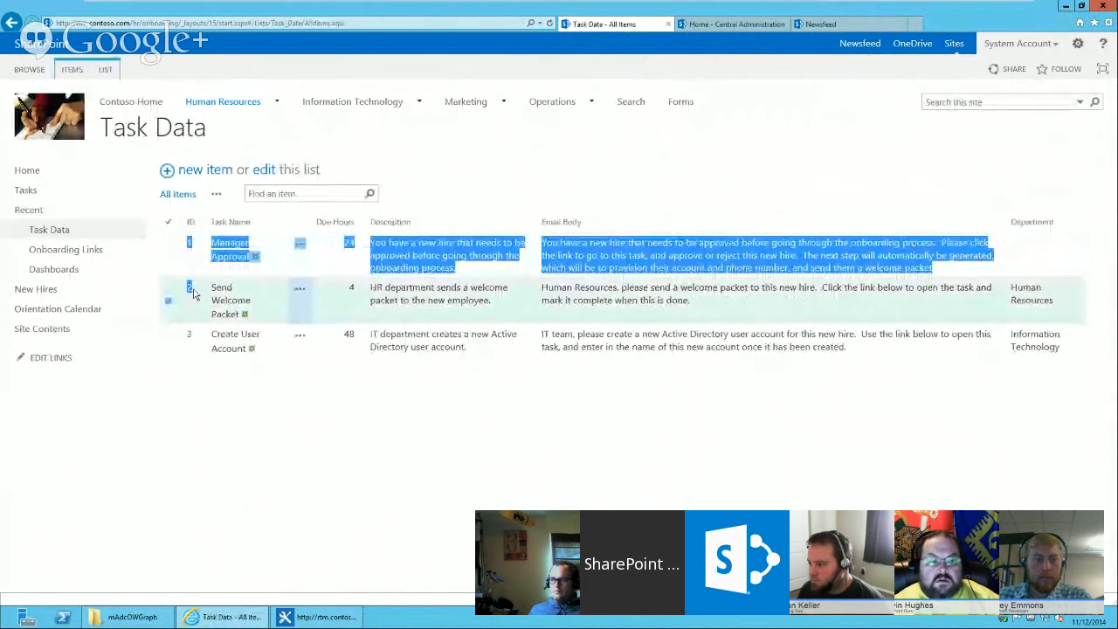
{"action": "left_click", "coordinate": [193, 293]}
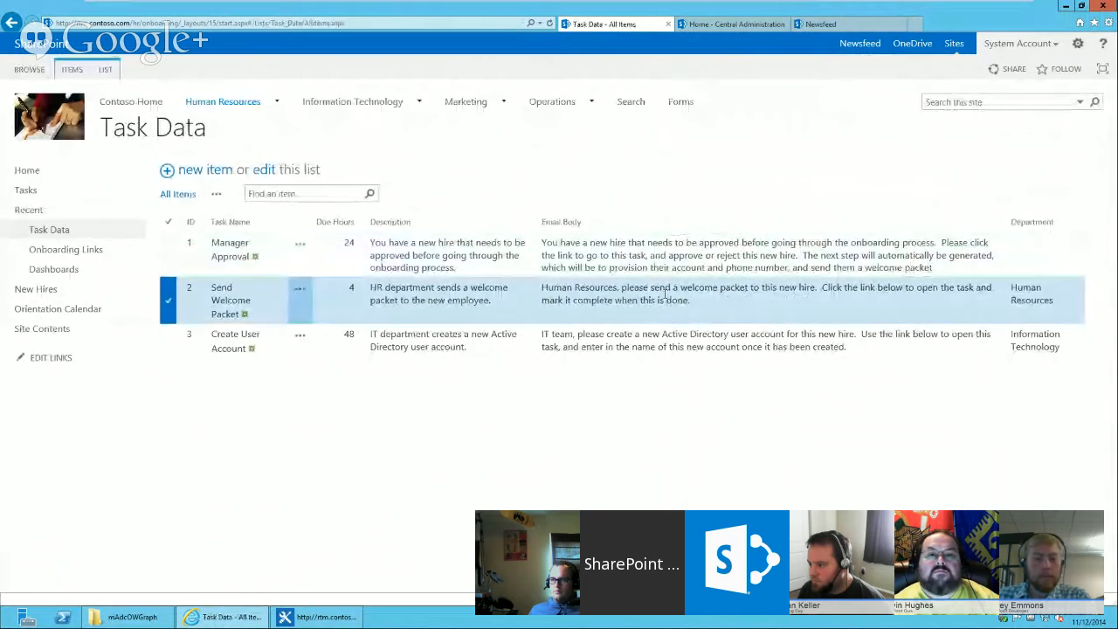
{"action": "left_click", "coordinate": [191, 247]}
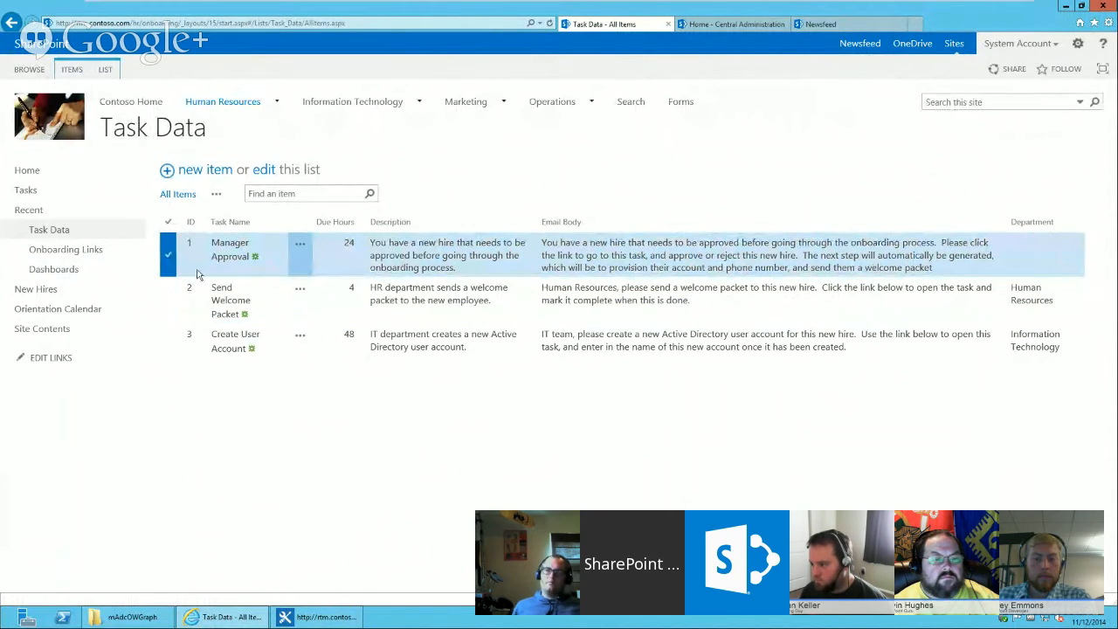
{"action": "key", "text": "alt+Tab"}
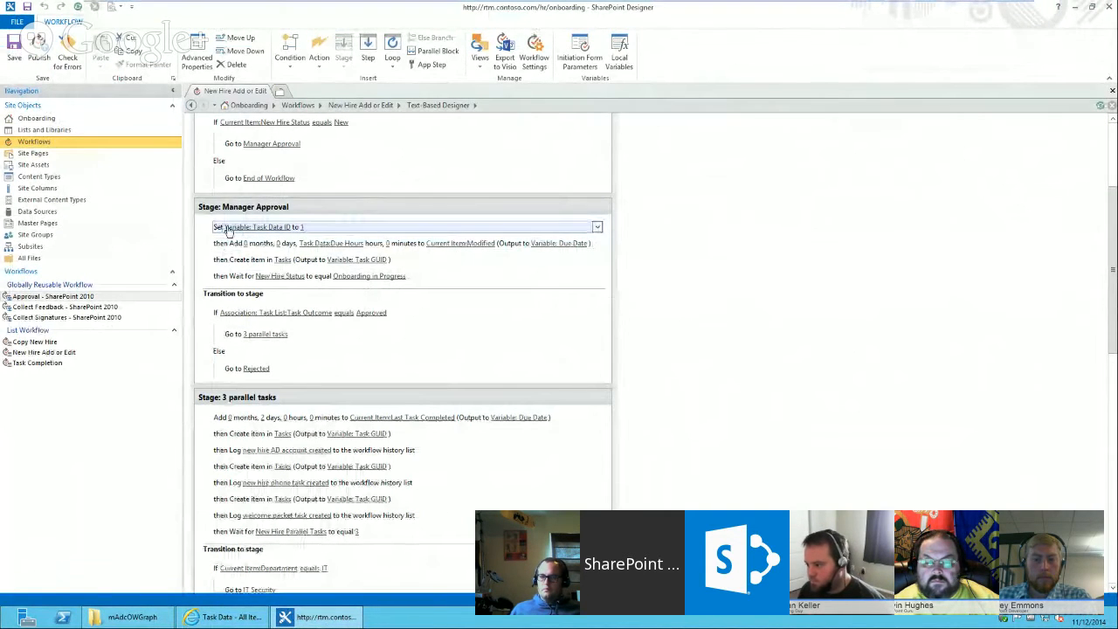
Open the workflow's local variables, inspect the Task Data ID integer variable, and close the dialog.
{"action": "left_click", "coordinate": [619, 54]}
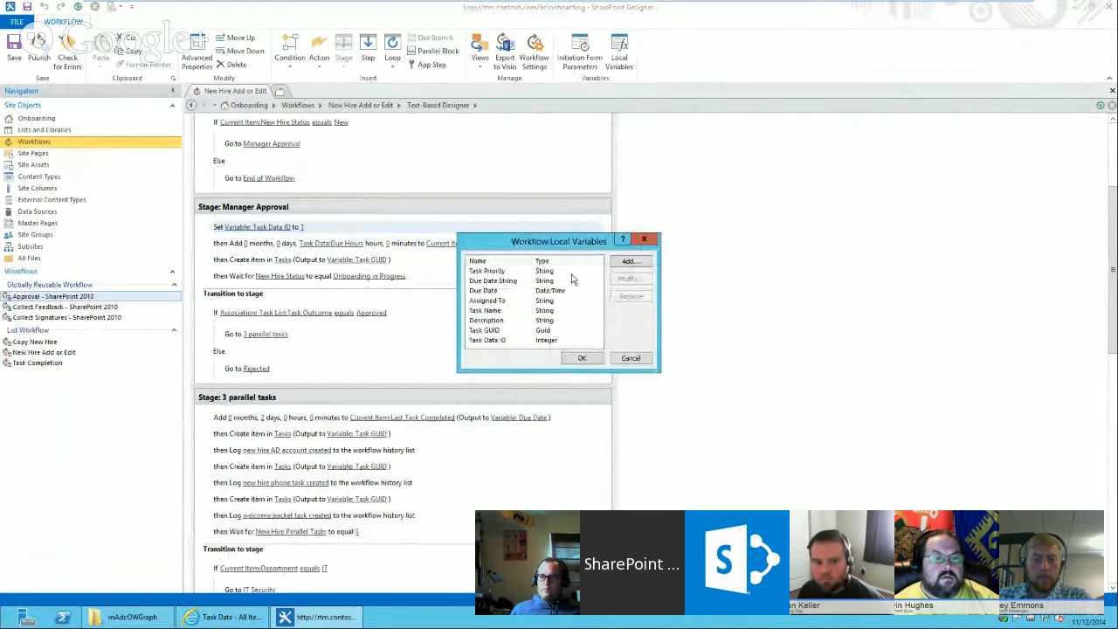
{"action": "left_click", "coordinate": [499, 341]}
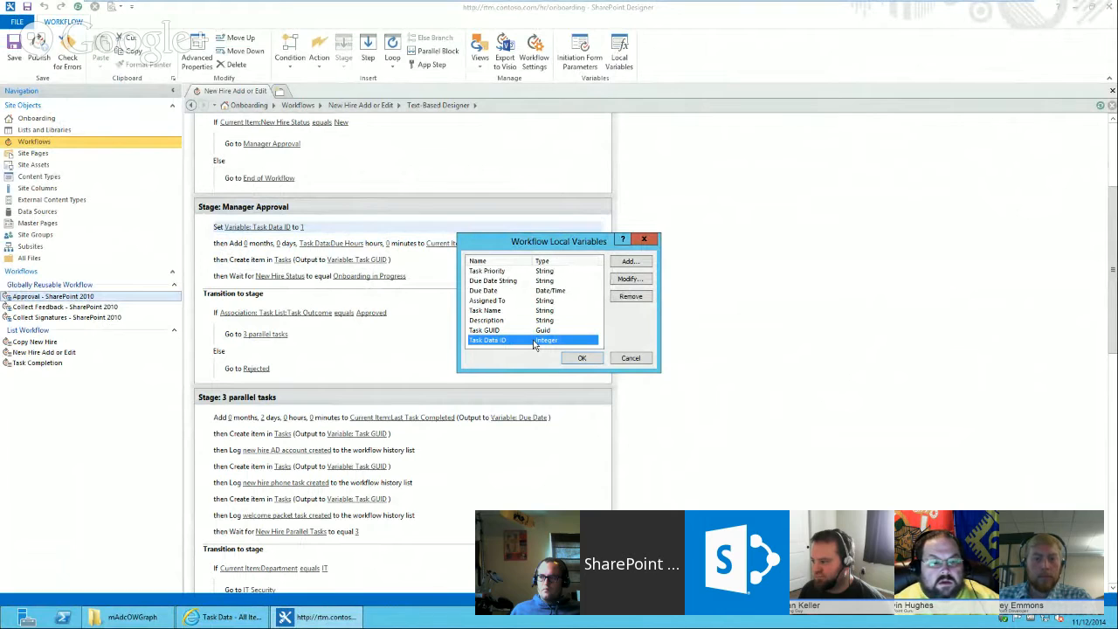
{"action": "left_click", "coordinate": [626, 359]}
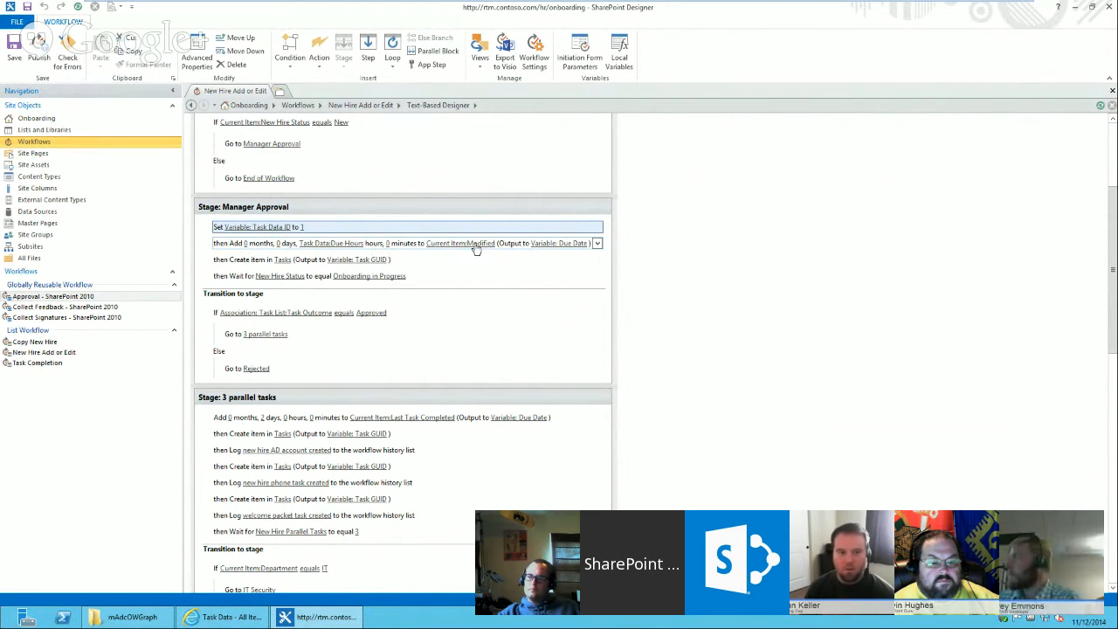
Inspect the Due Hours lookup and the Create item action's Task Name string built from a Task Data lookup.
{"action": "left_click", "coordinate": [335, 245]}
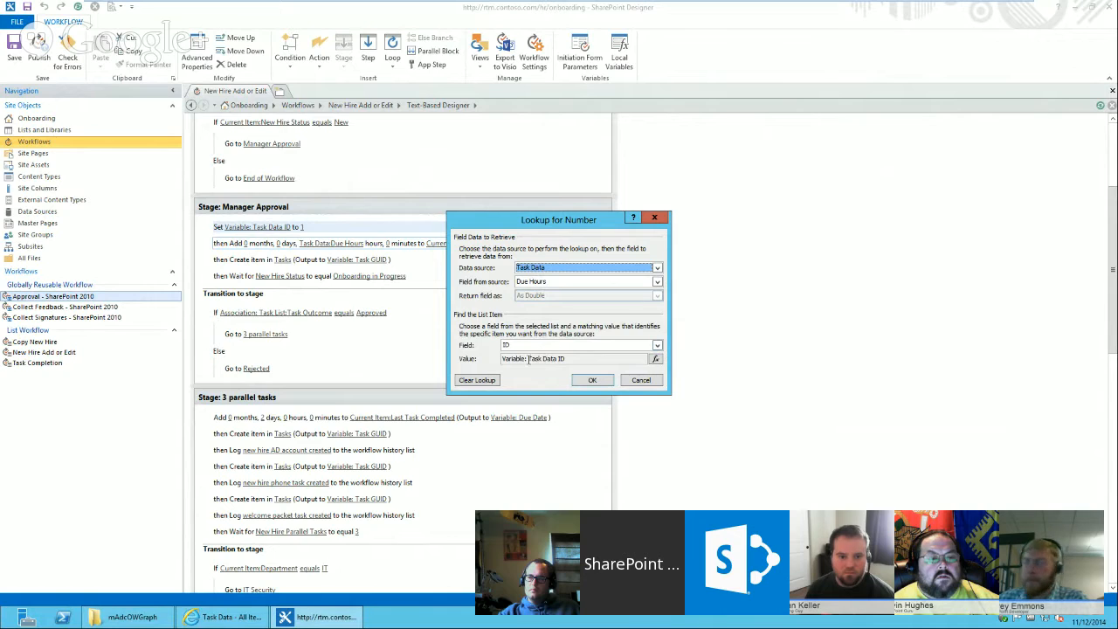
{"action": "left_click", "coordinate": [641, 380]}
{"action": "left_click", "coordinate": [282, 259]}
{"action": "left_click", "coordinate": [282, 259]}
{"action": "left_click", "coordinate": [514, 275]}
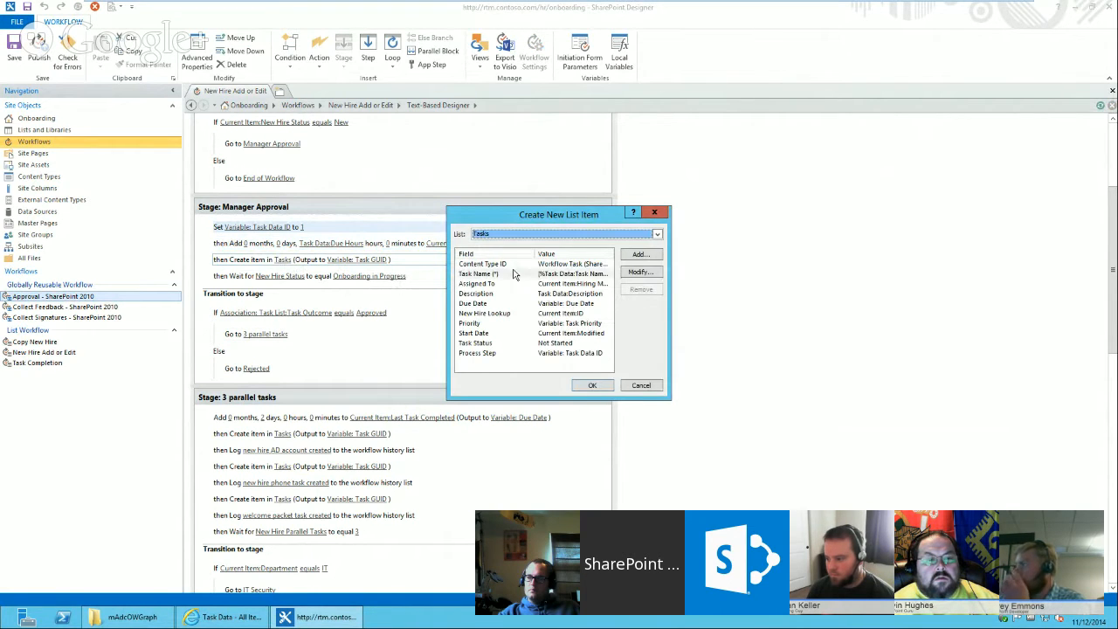
{"action": "left_click", "coordinate": [637, 273]}
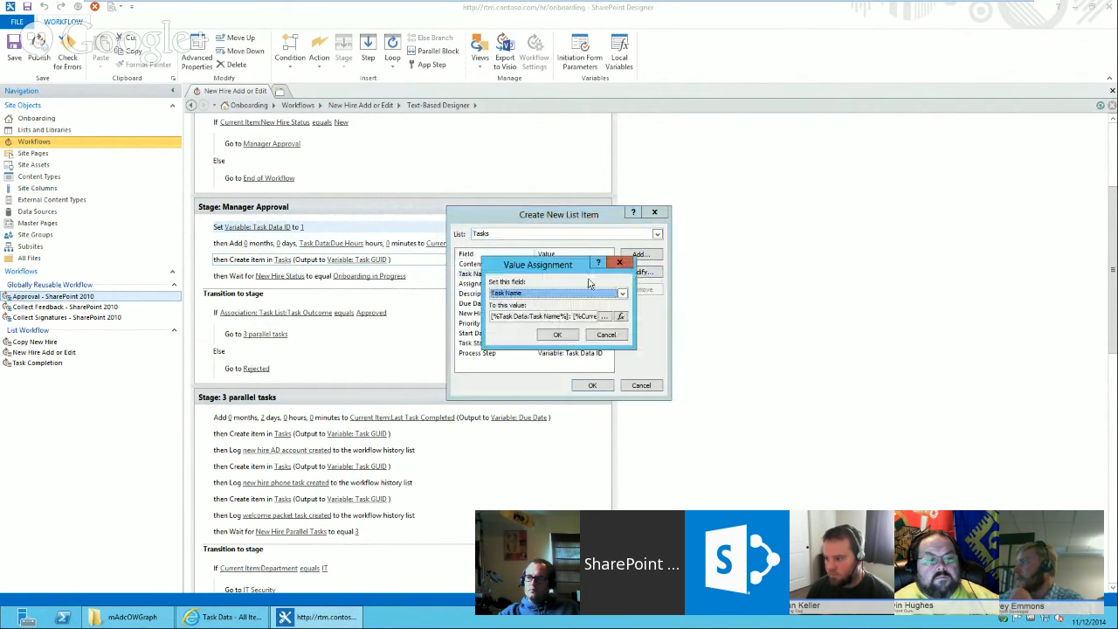
{"action": "left_click", "coordinate": [605, 318]}
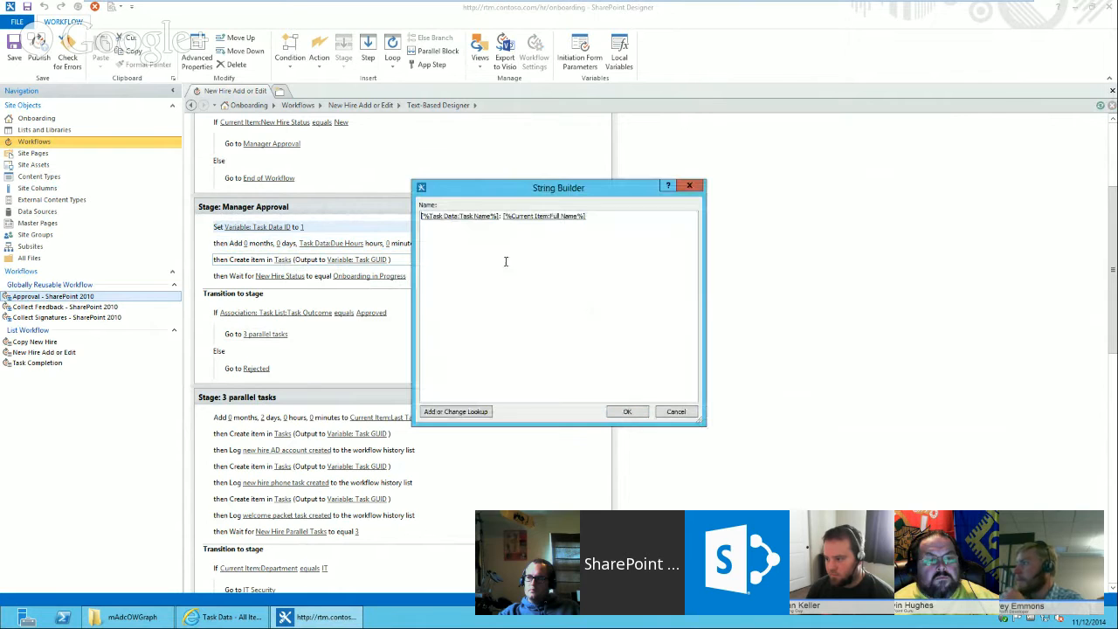
{"action": "left_click", "coordinate": [479, 221]}
{"action": "left_click", "coordinate": [476, 412]}
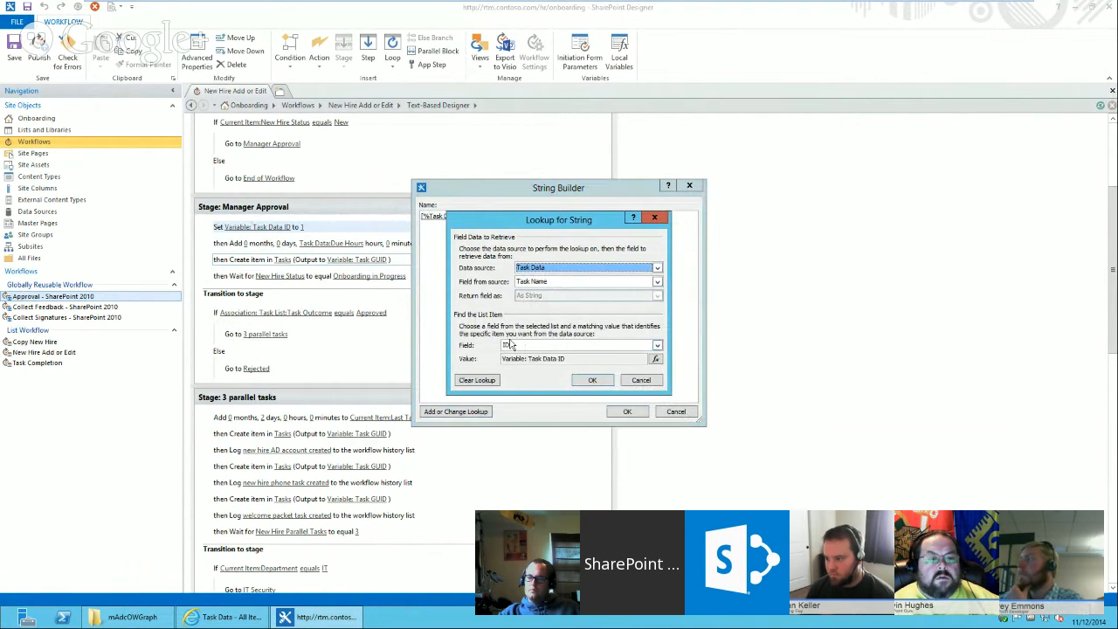
{"action": "left_click", "coordinate": [632, 381]}
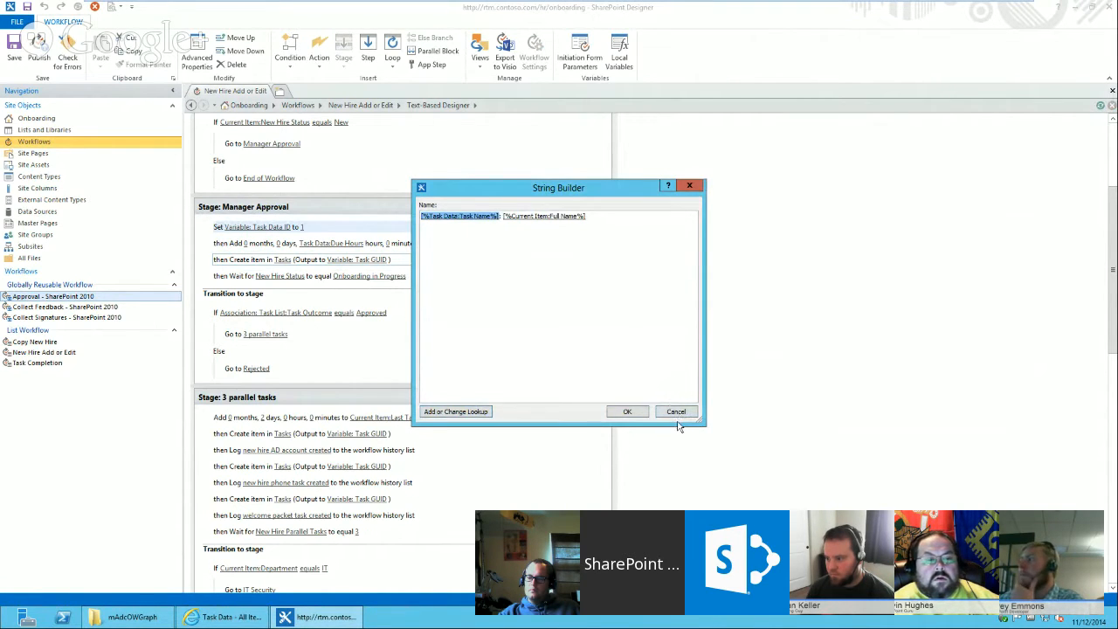
{"action": "left_click", "coordinate": [676, 412]}
Review the Create item action's New Hire Lookup, Description and Process Step field assignments, then close it.
{"action": "left_click", "coordinate": [619, 259]}
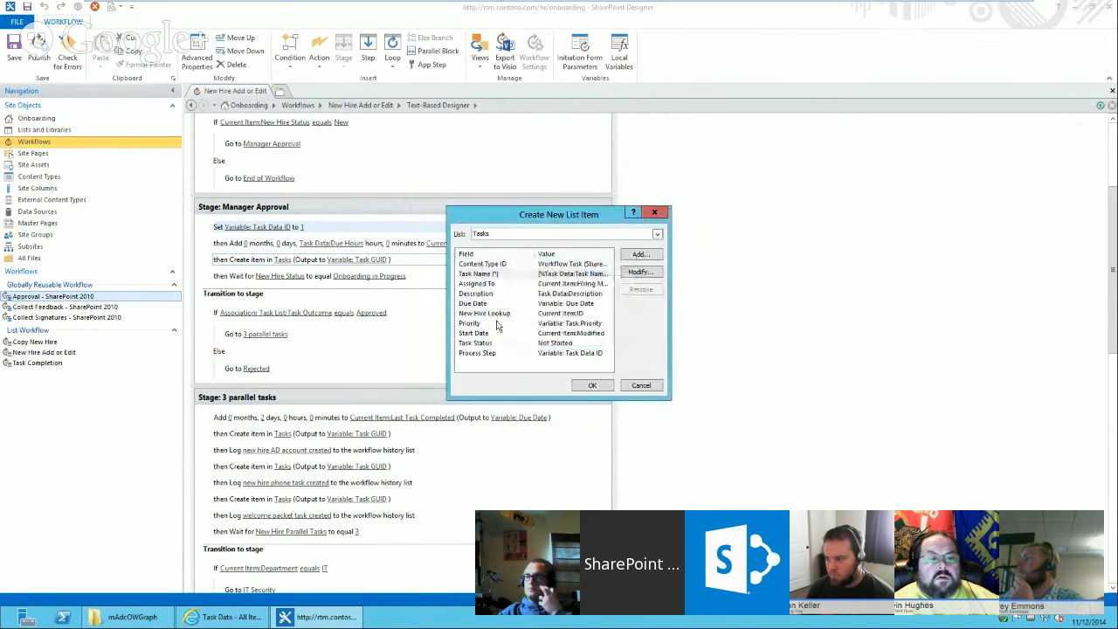
{"action": "left_click", "coordinate": [496, 313]}
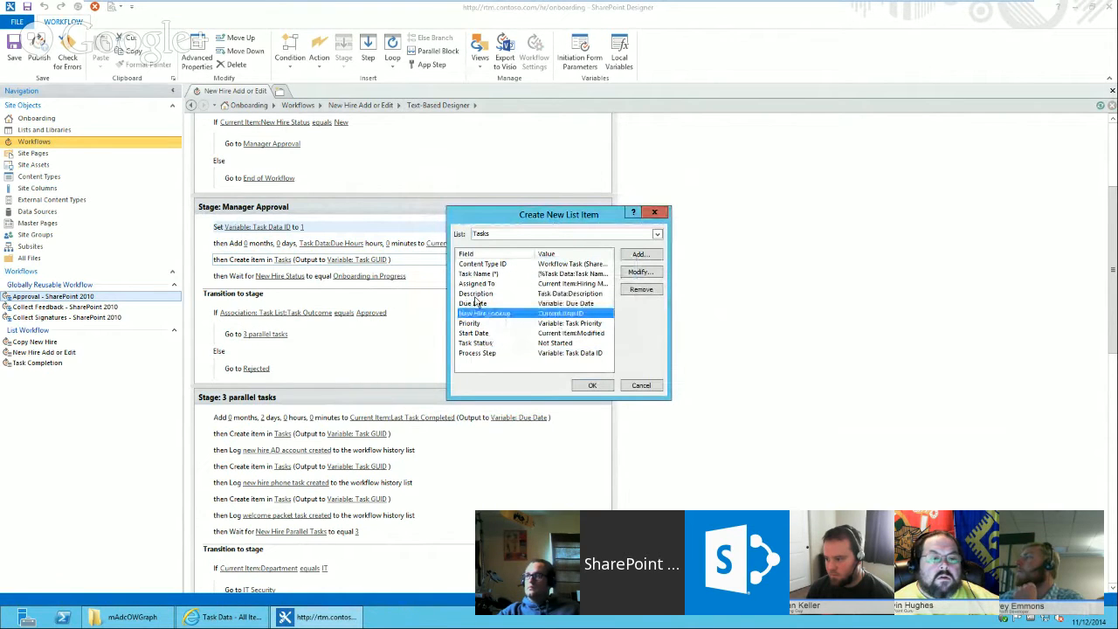
{"action": "left_click", "coordinate": [476, 294]}
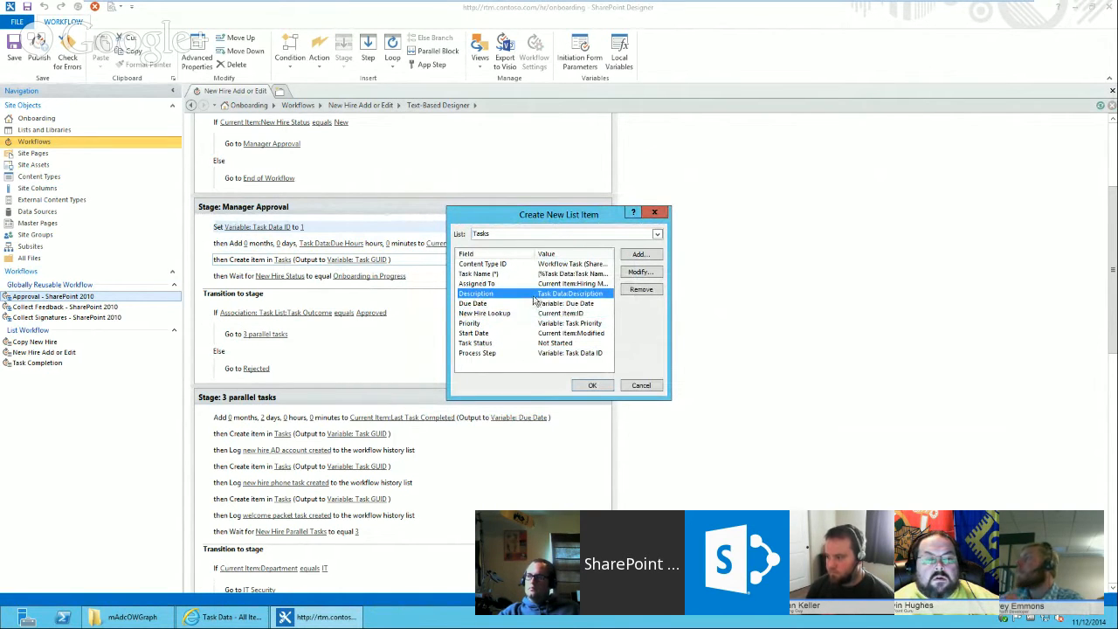
{"action": "left_click", "coordinate": [480, 354]}
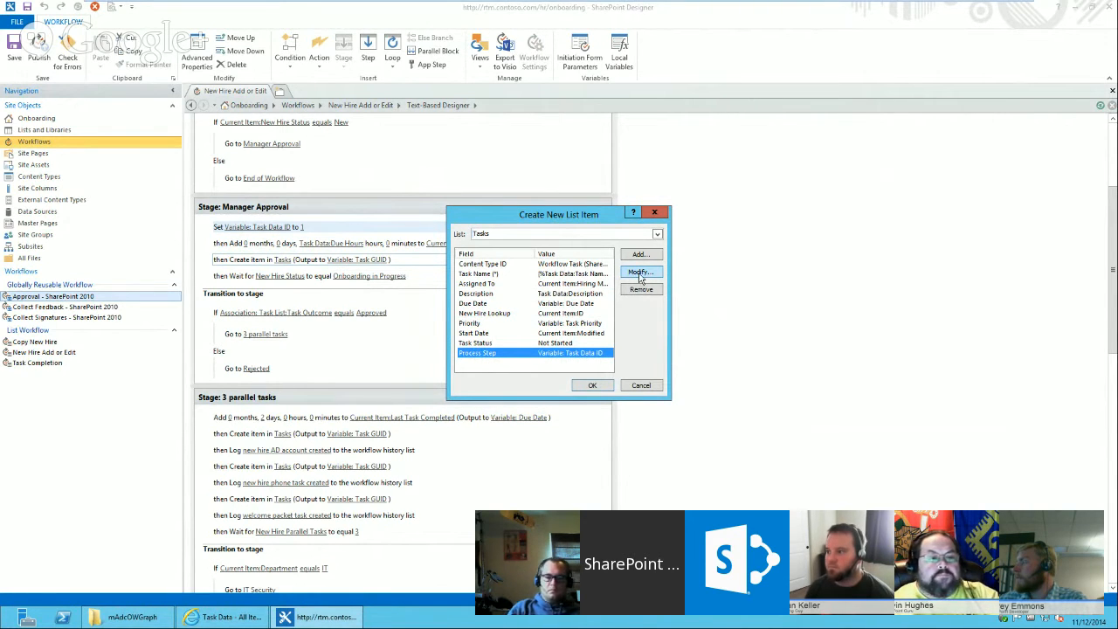
{"action": "left_click", "coordinate": [643, 386]}
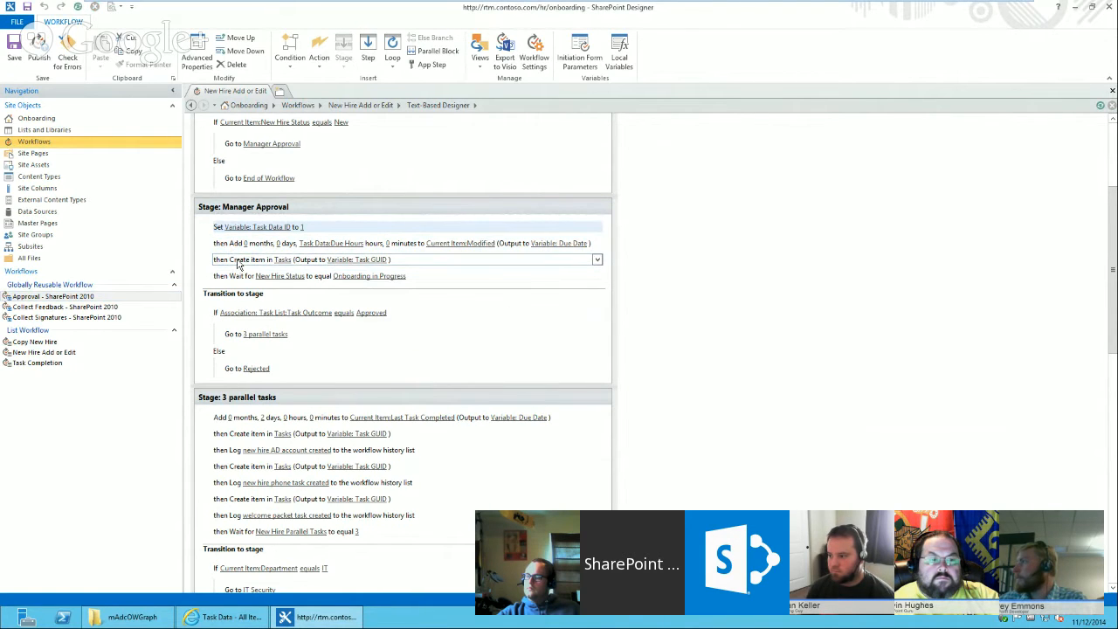
Insert a Set Workflow Variable action after the Add action in the 3 parallel tasks stage.
{"action": "left_click", "coordinate": [297, 363]}
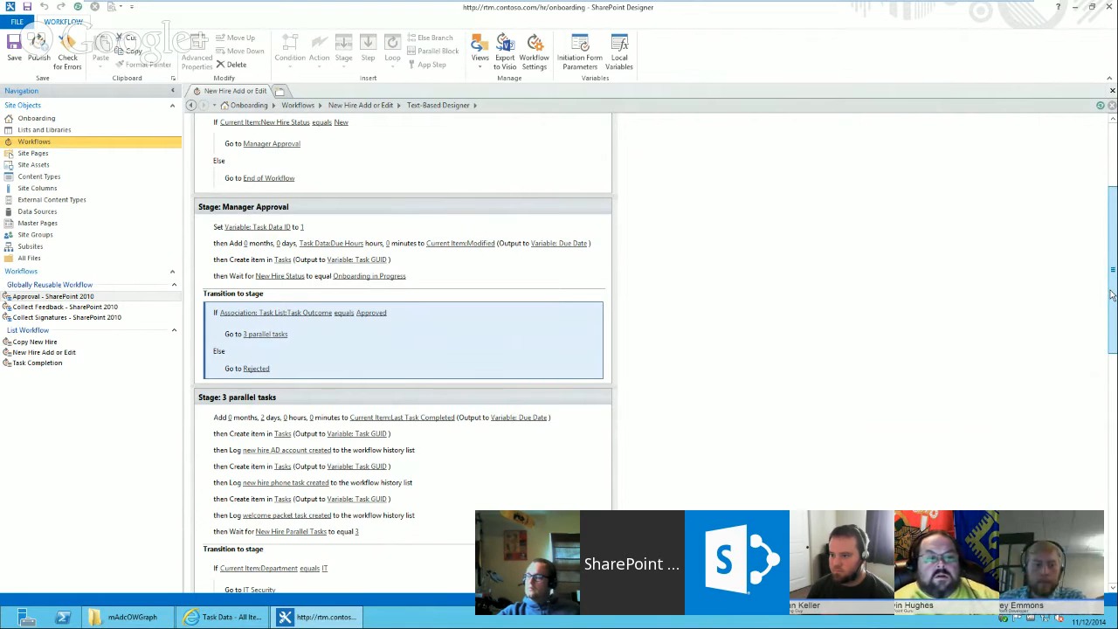
{"action": "scroll", "coordinate": [1113, 302], "scroll_direction": "down", "scroll_amount": 1}
{"action": "scroll", "coordinate": [1114, 302], "scroll_direction": "down", "scroll_amount": 3}
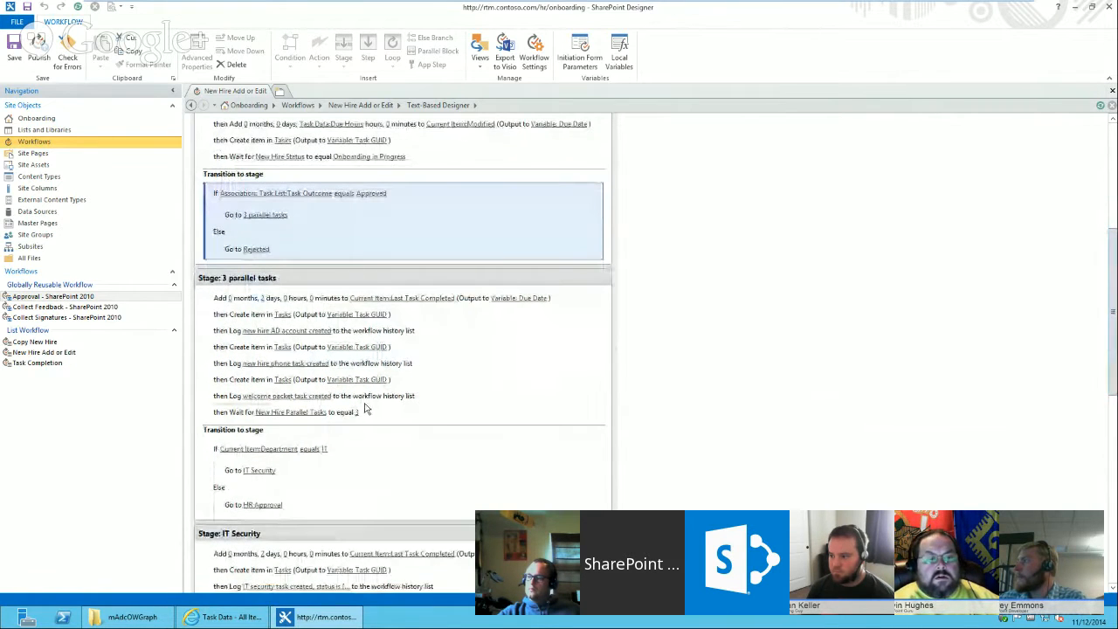
{"action": "left_click", "coordinate": [249, 297]}
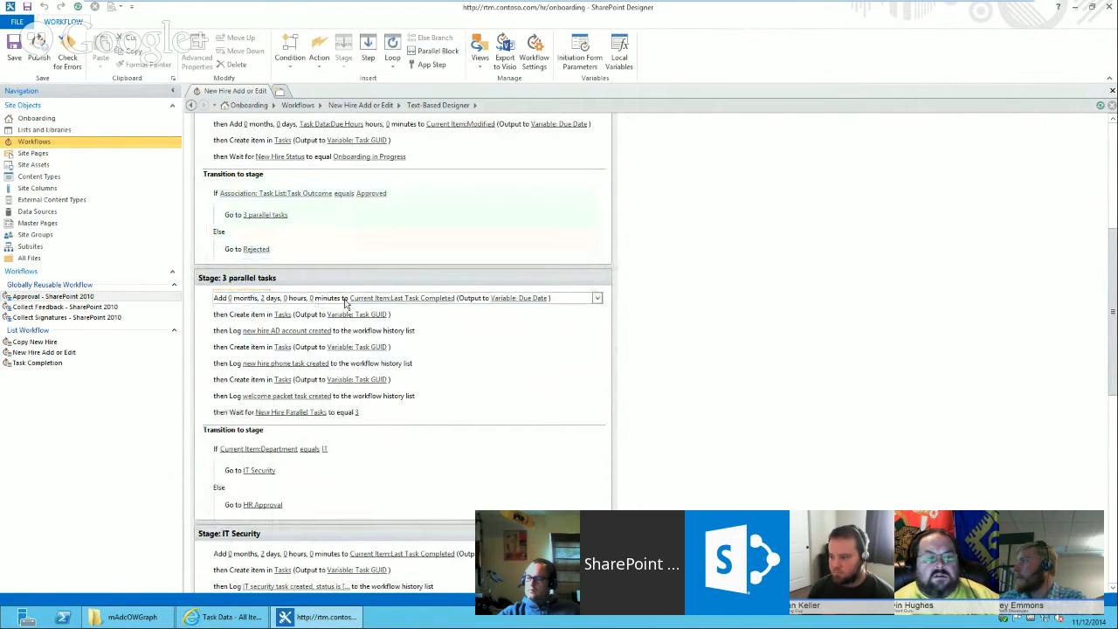
{"action": "left_click", "coordinate": [571, 303]}
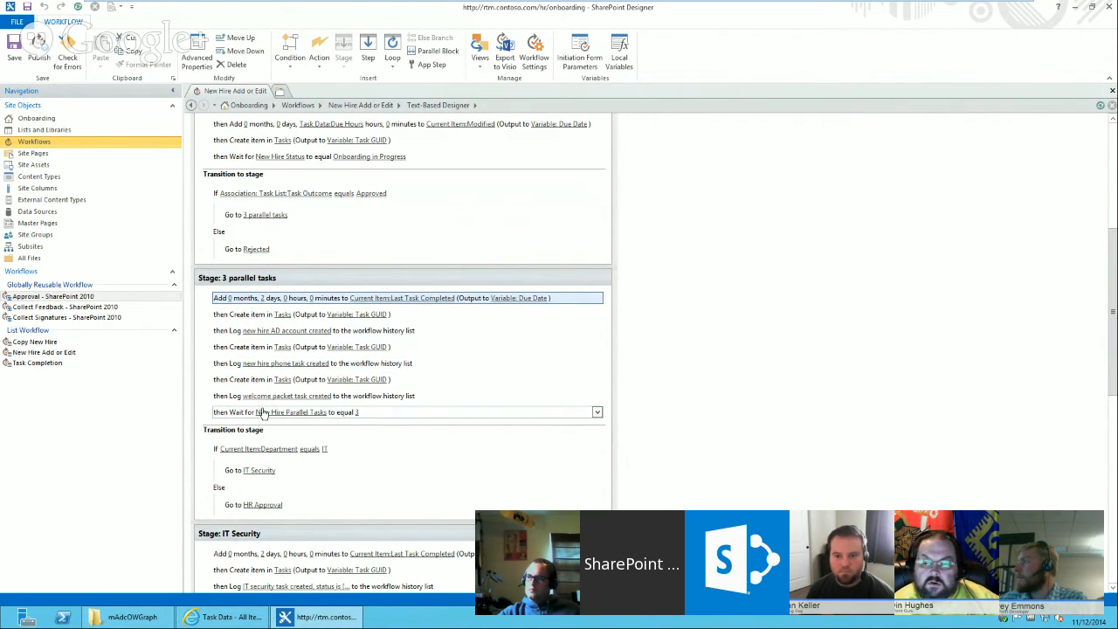
{"action": "left_click", "coordinate": [230, 307]}
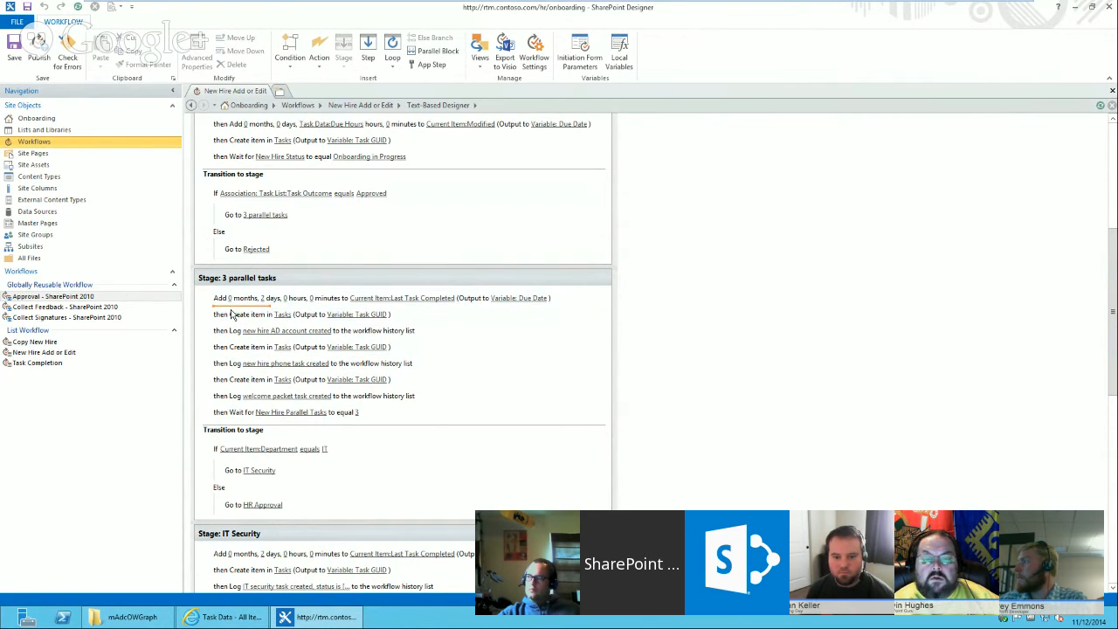
{"action": "type", "text": "set w"}
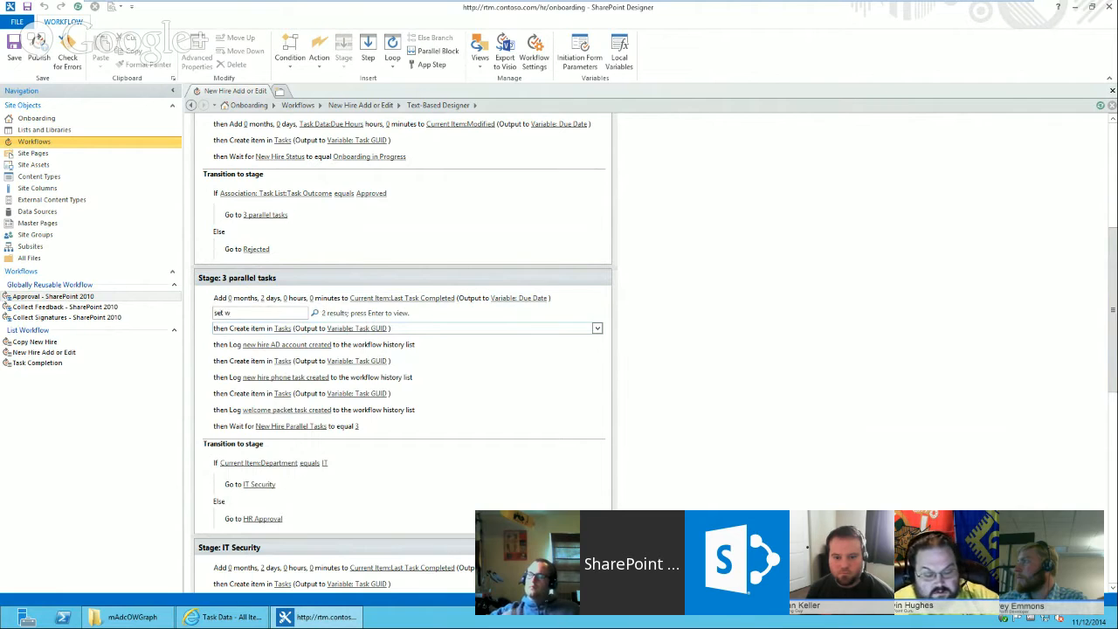
{"action": "key", "text": "Return"}
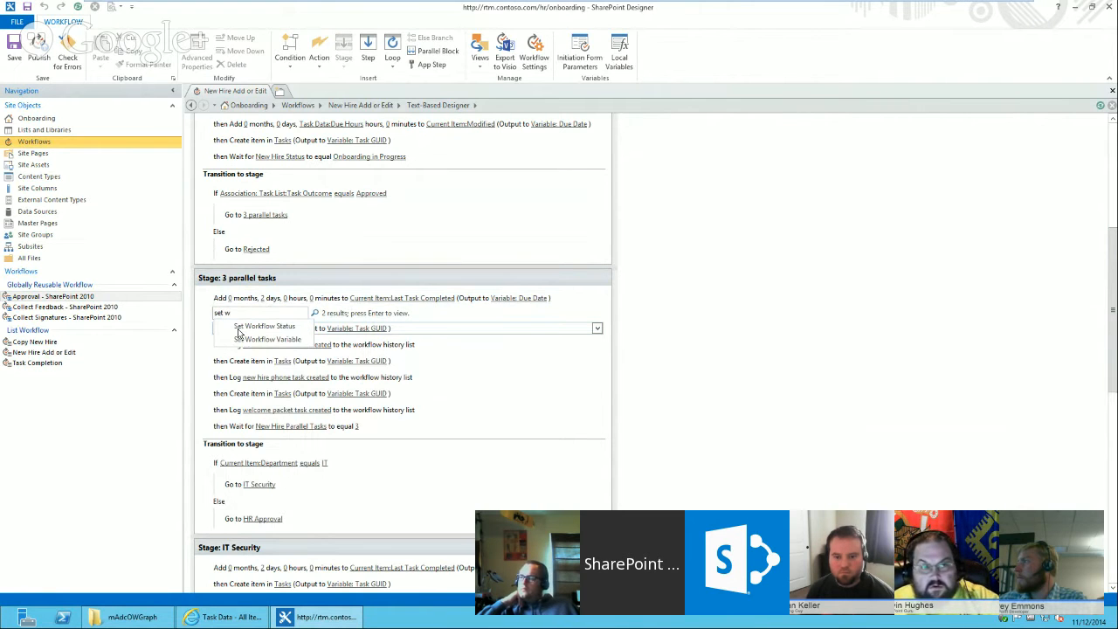
{"action": "left_click", "coordinate": [258, 338]}
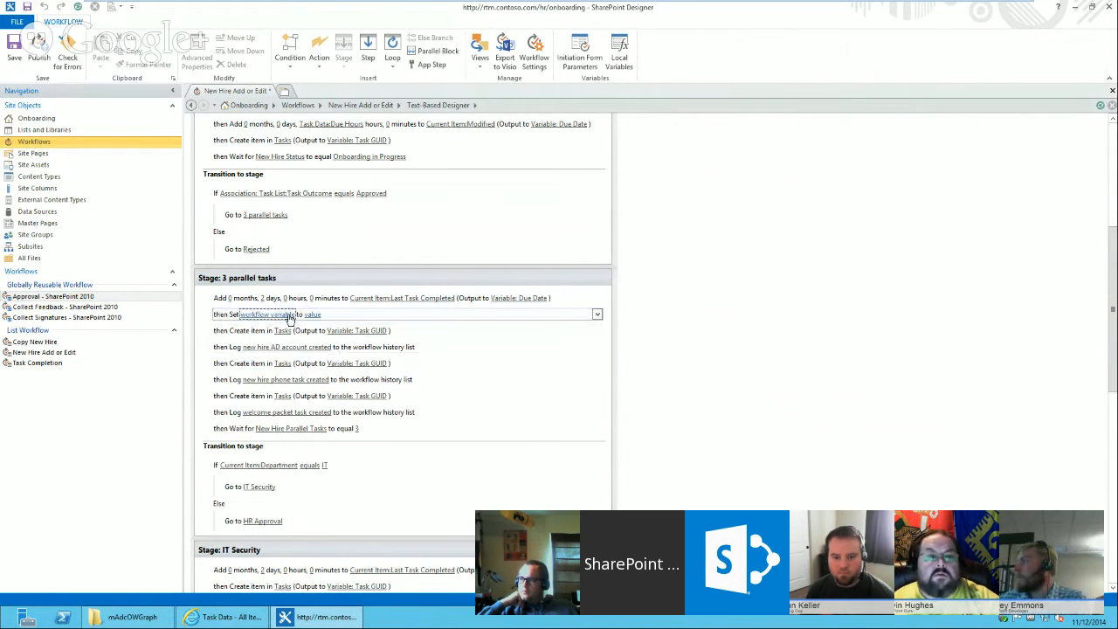
Set the new action to assign Task Data ID the value 2.
{"action": "left_click", "coordinate": [291, 315]}
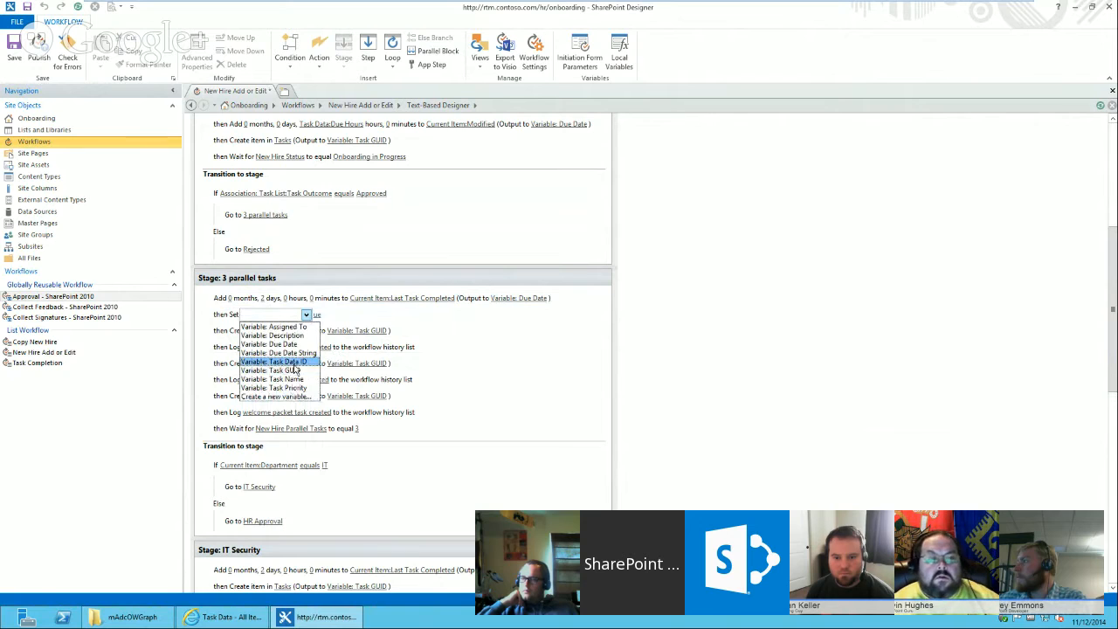
{"action": "left_click", "coordinate": [293, 362]}
{"action": "left_click", "coordinate": [324, 314]}
{"action": "type", "text": "2"}
{"action": "key", "text": "Return"}
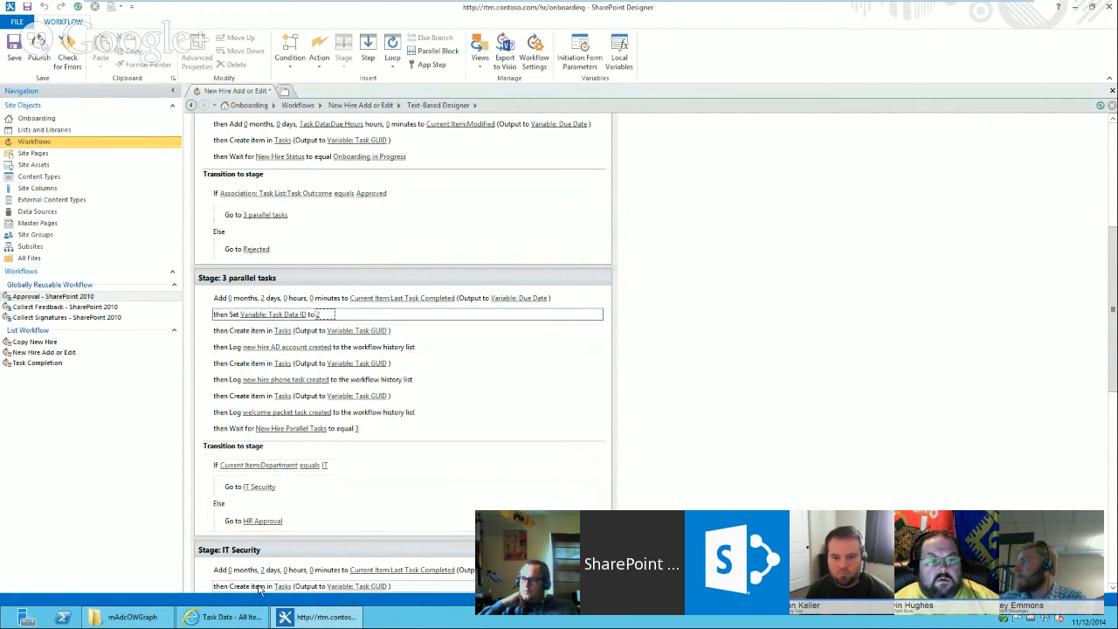
Check the item IDs in the Task Data list, then return to the workflow designer.
{"action": "left_click", "coordinate": [226, 617]}
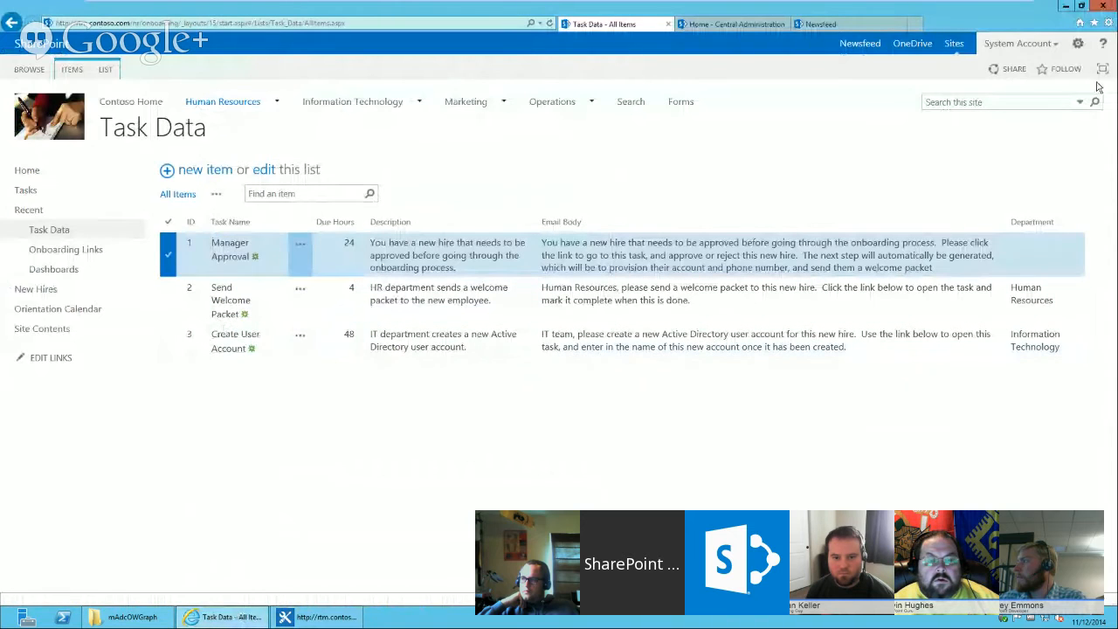
{"action": "mouse_move", "coordinate": [1104, 6]}
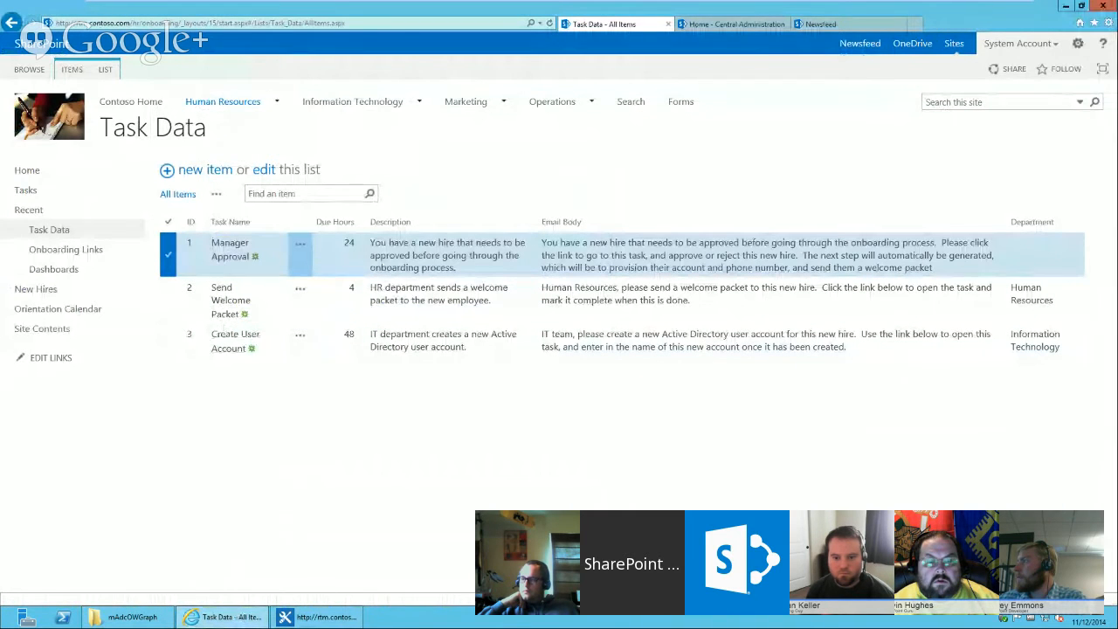
{"action": "left_click", "coordinate": [319, 617]}
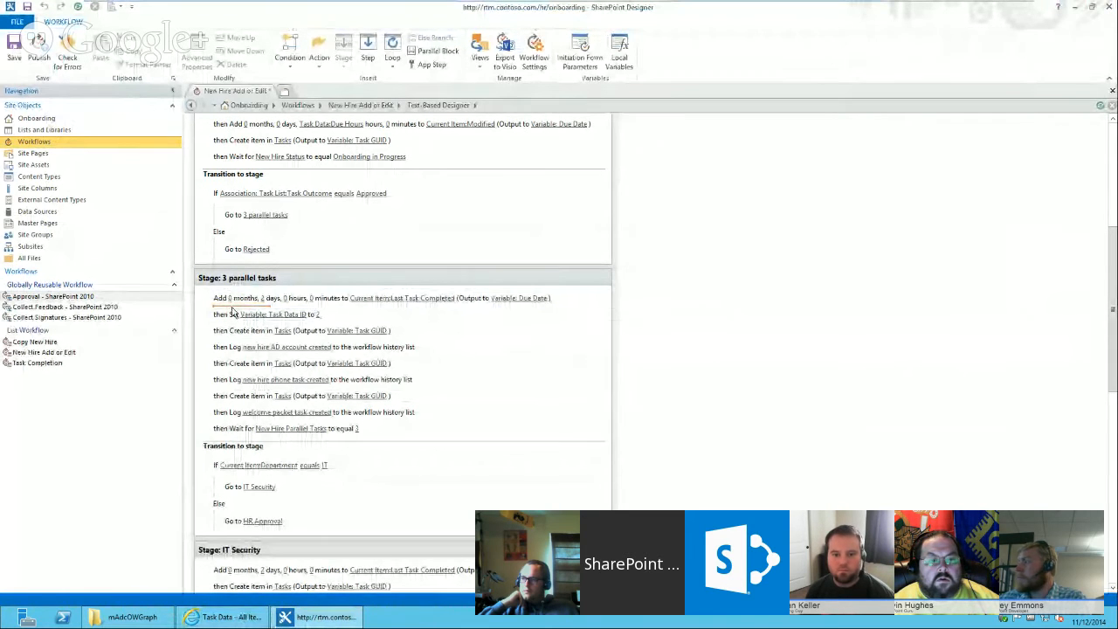
Insert a Comment action above the Set Task Data ID action in the 3 parallel tasks stage.
{"action": "type", "text": "co"}
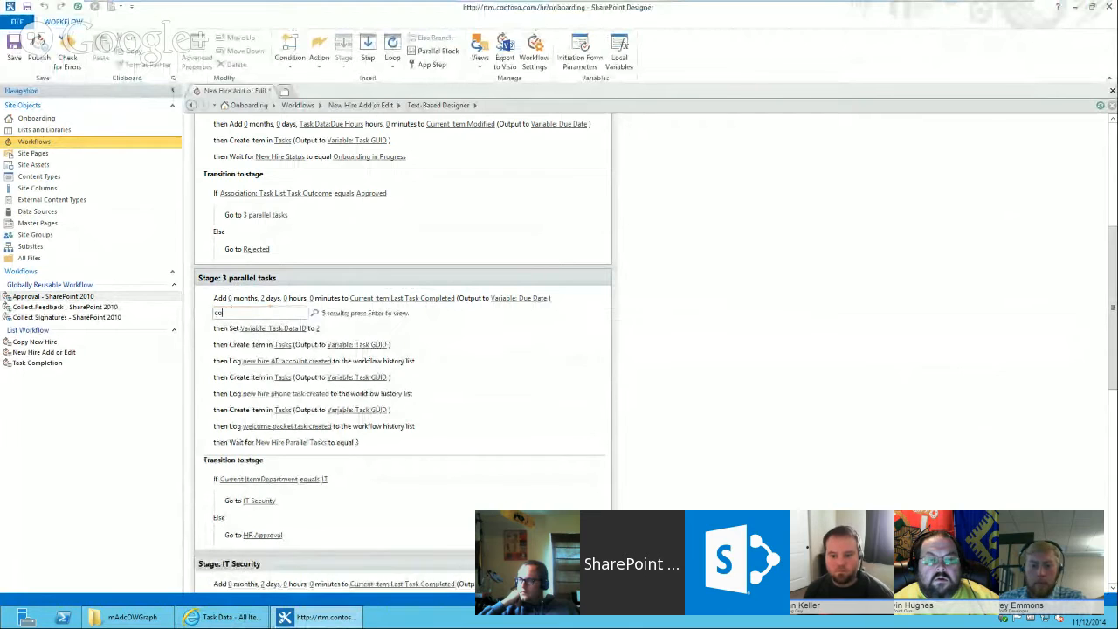
{"action": "type", "text": "mment"}
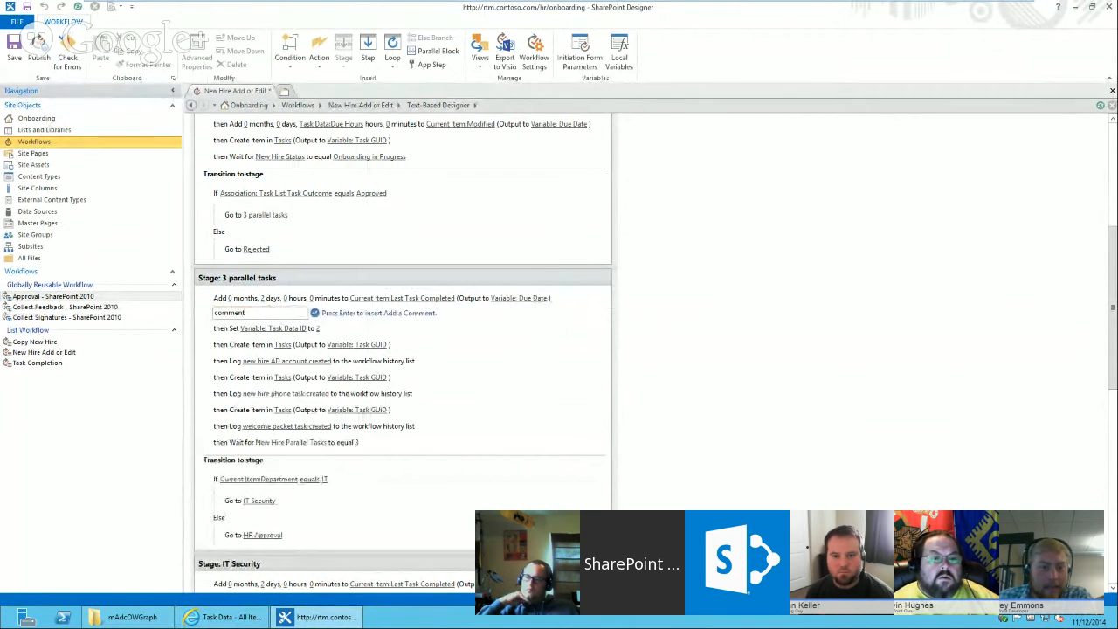
{"action": "key", "text": "Return"}
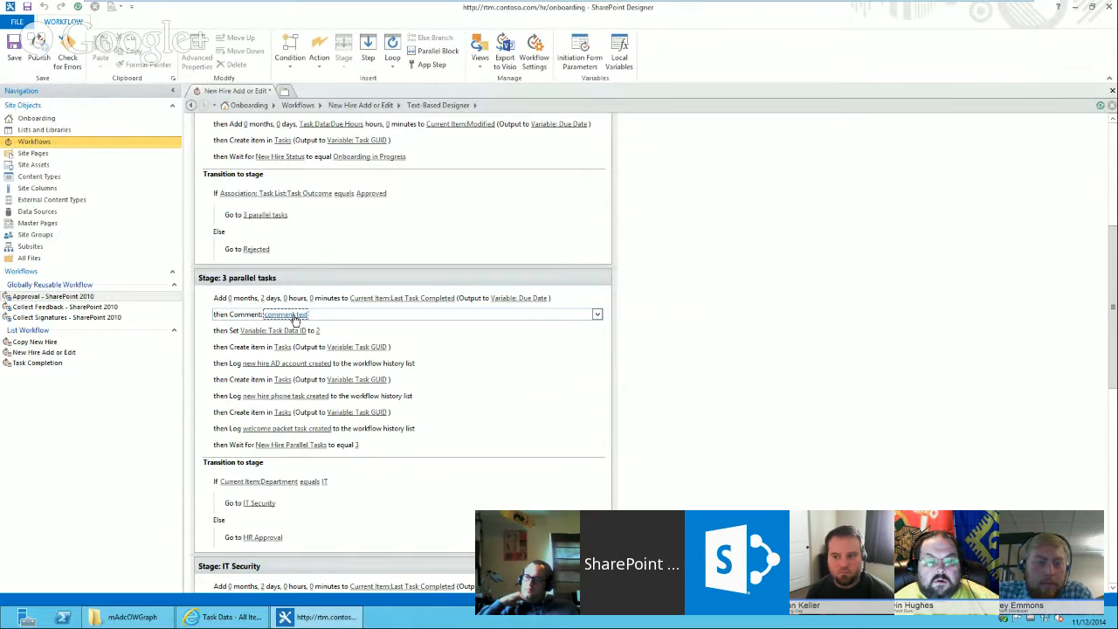
{"action": "left_click", "coordinate": [295, 315]}
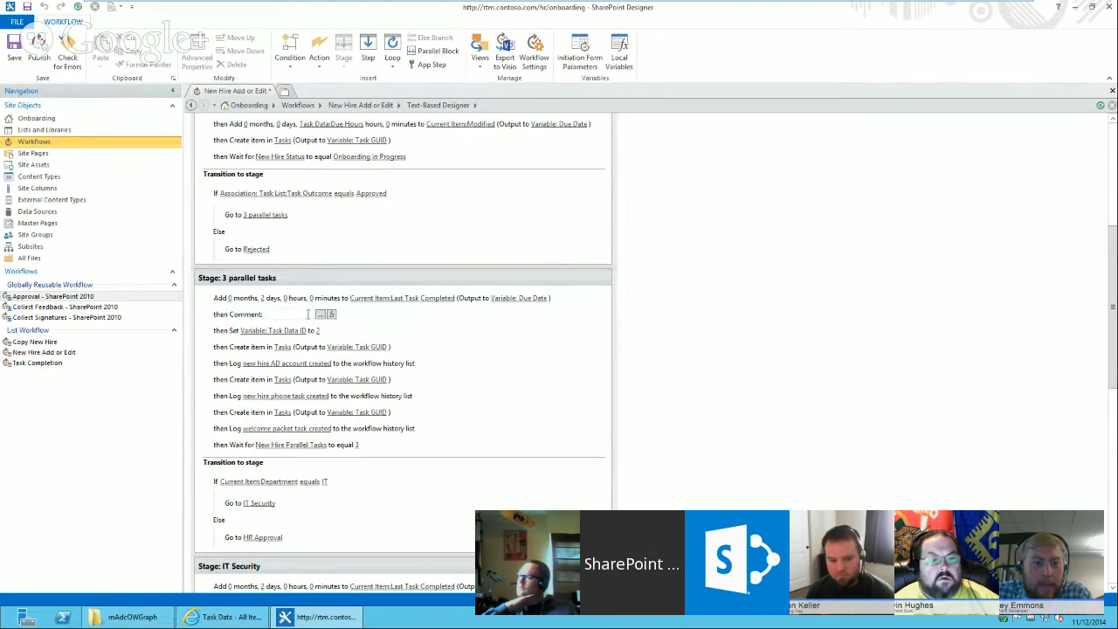
{"action": "left_click", "coordinate": [312, 328]}
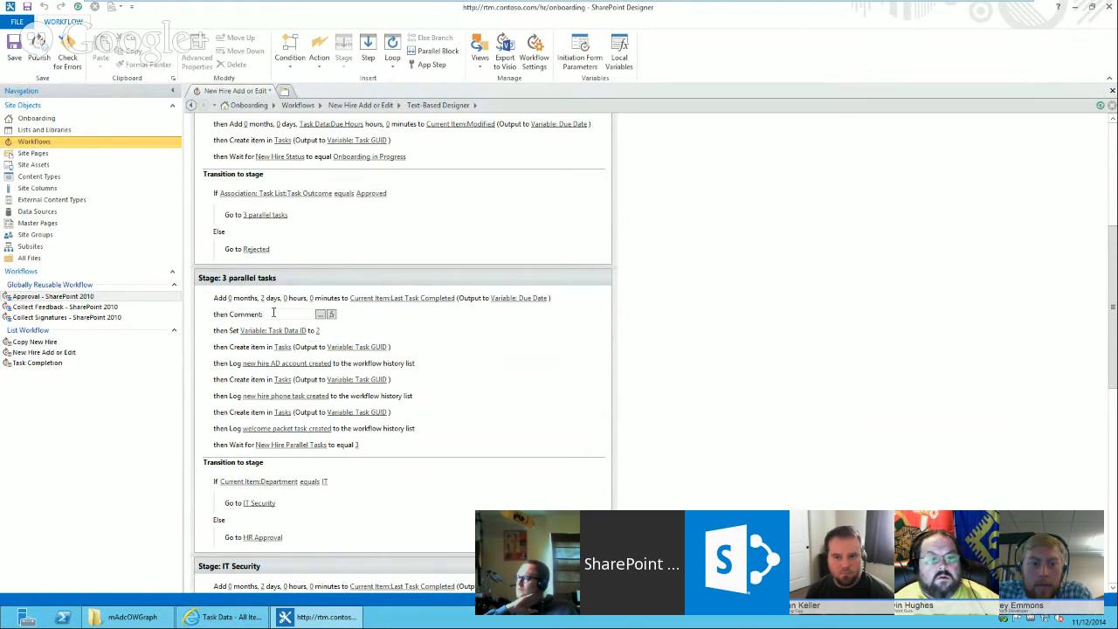
{"action": "left_click", "coordinate": [273, 314]}
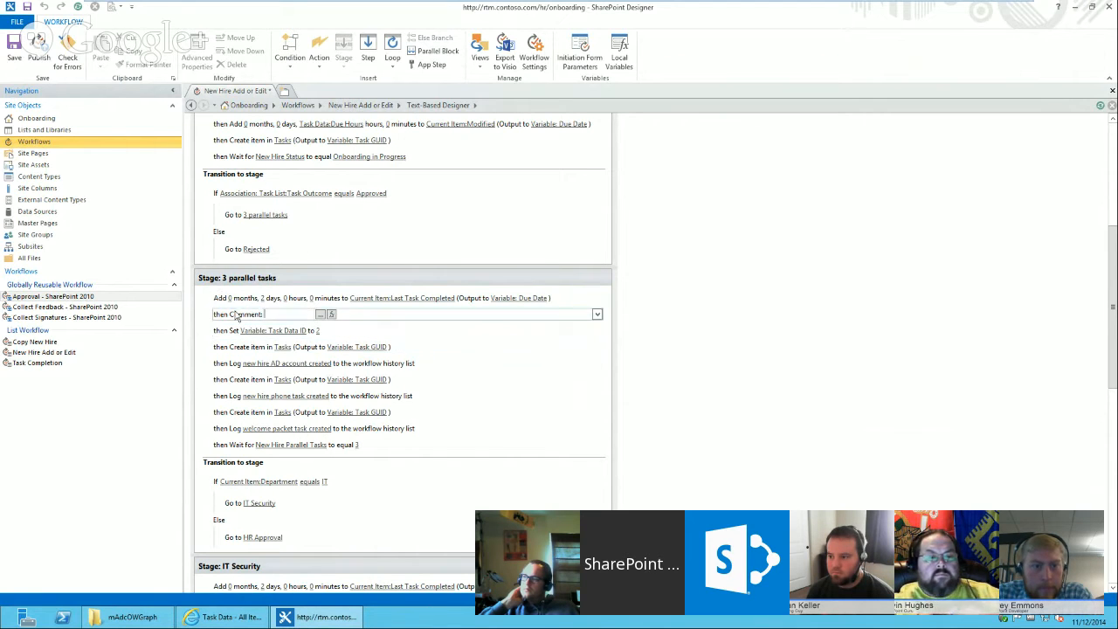
Review the first Create item in Tasks action's fields and the Task Data list's Create User Account item.
{"action": "left_click", "coordinate": [282, 348]}
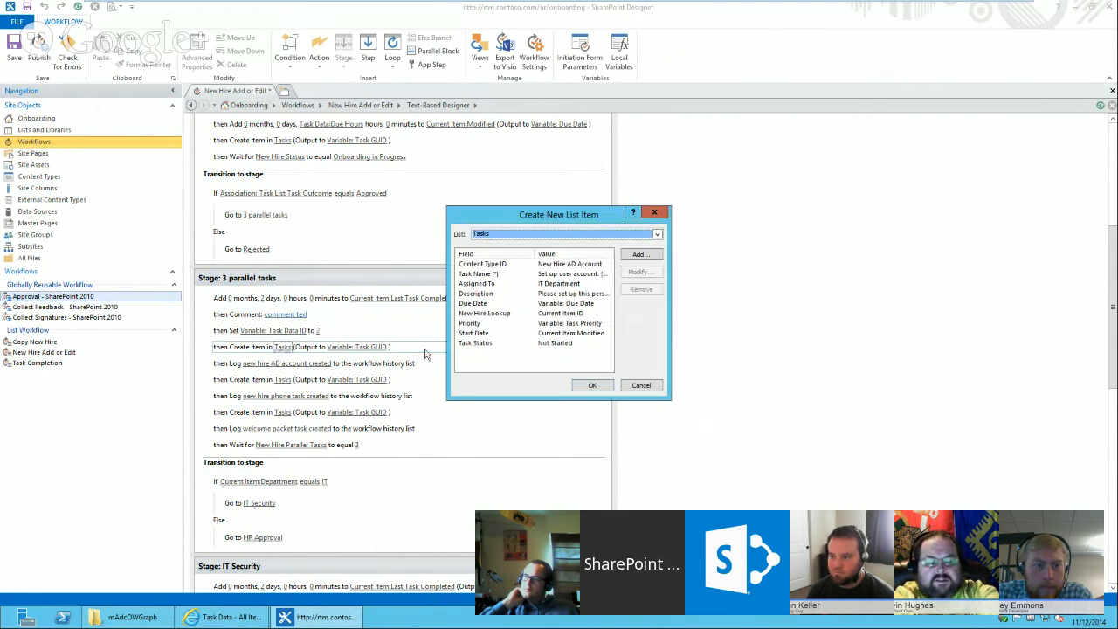
{"action": "left_click", "coordinate": [638, 386]}
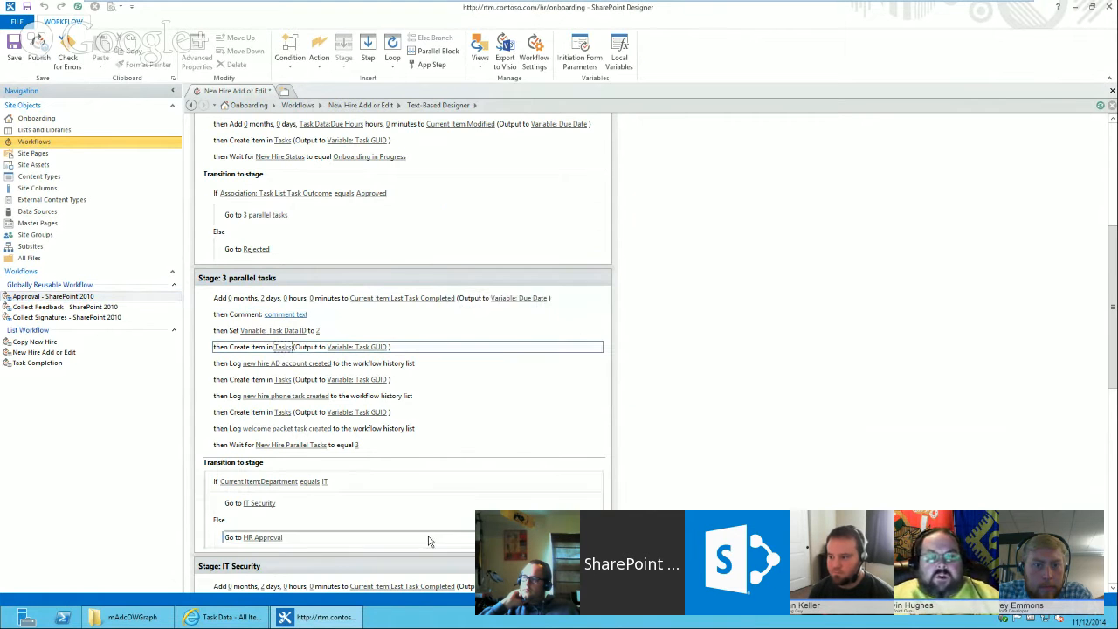
{"action": "left_click", "coordinate": [225, 616]}
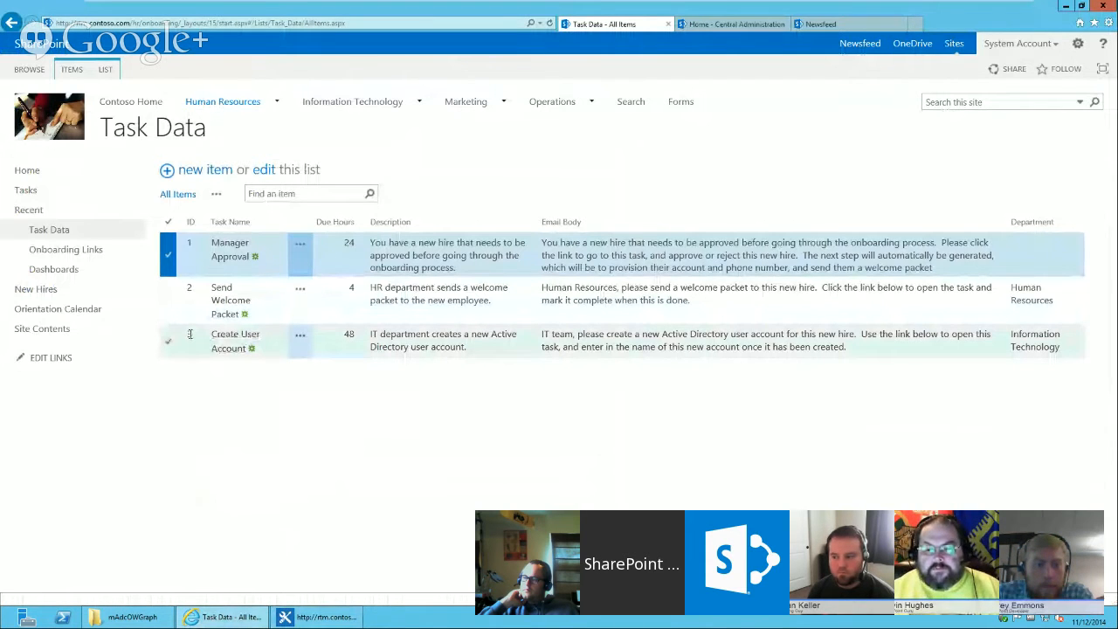
{"action": "key", "text": "alt+Tab"}
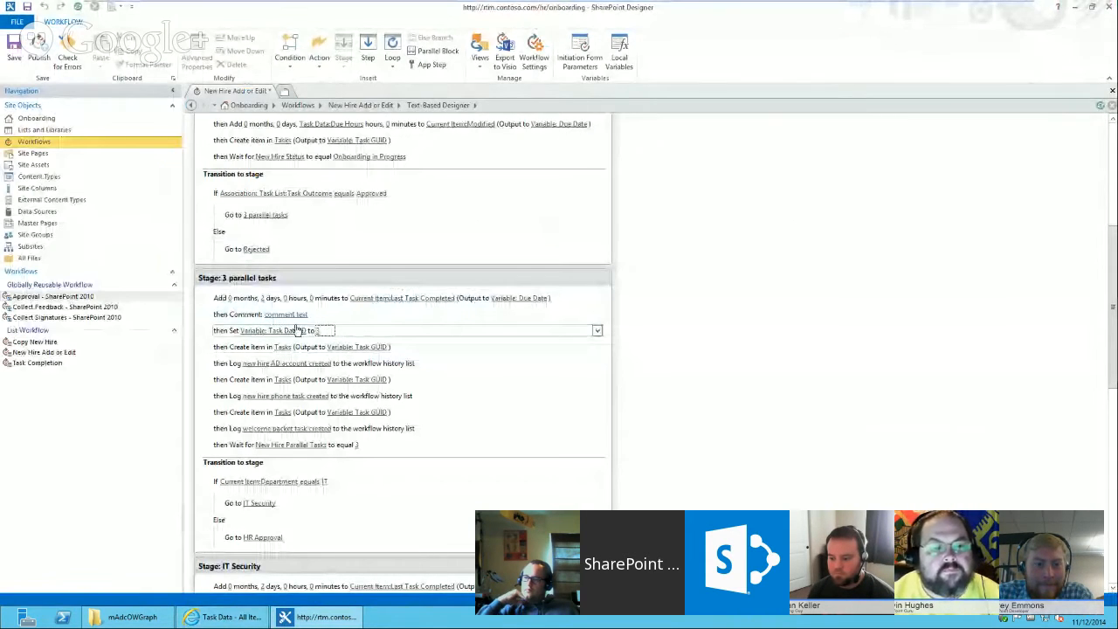
Set the comment text to This is the create user account task.
{"action": "left_click", "coordinate": [286, 314]}
{"action": "type", "text": "Thi"}
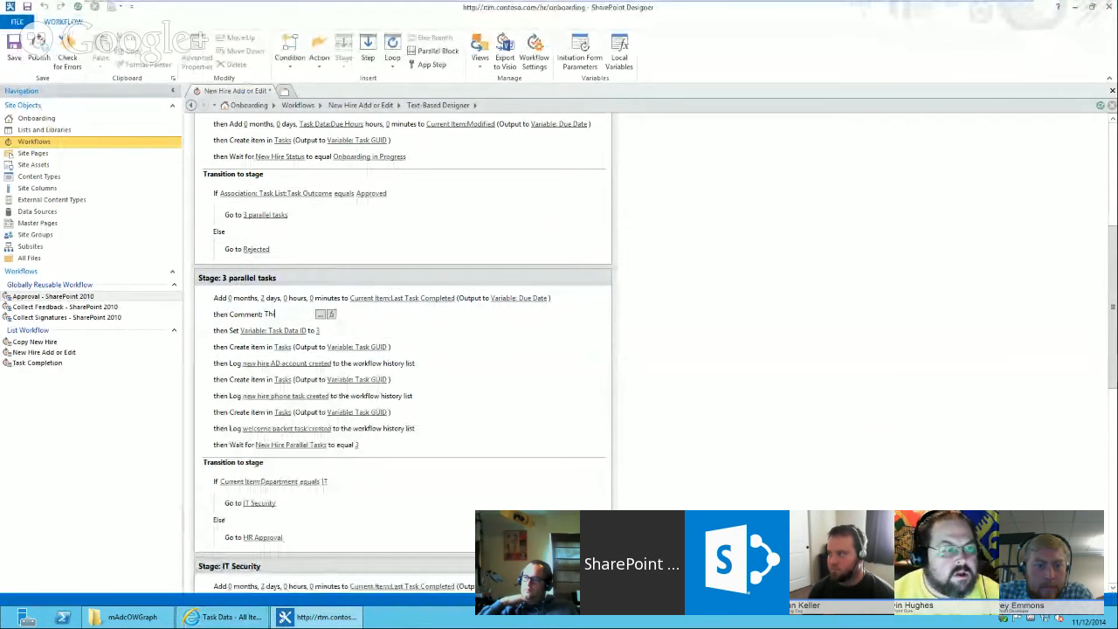
{"action": "type", "text": "s is the"}
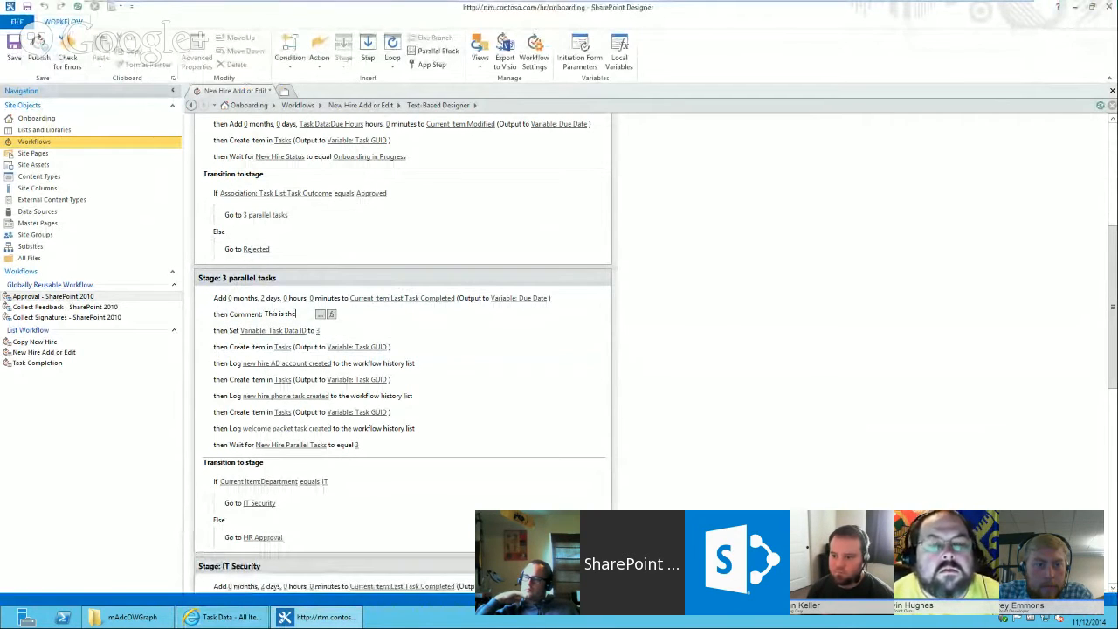
{"action": "type", "text": " crea"}
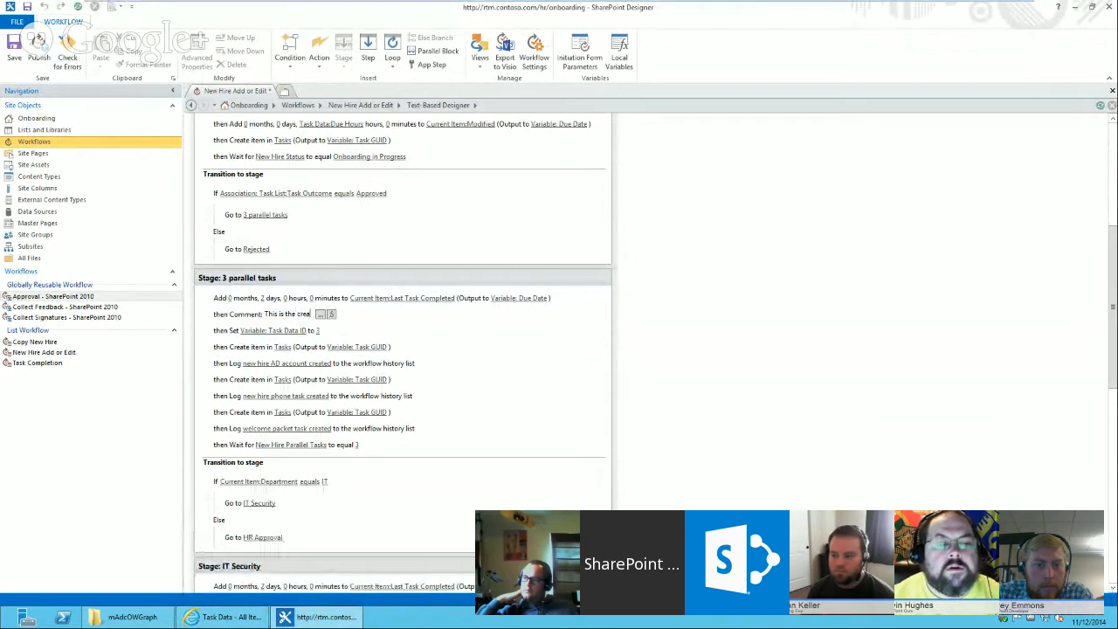
{"action": "type", "text": "te user account"}
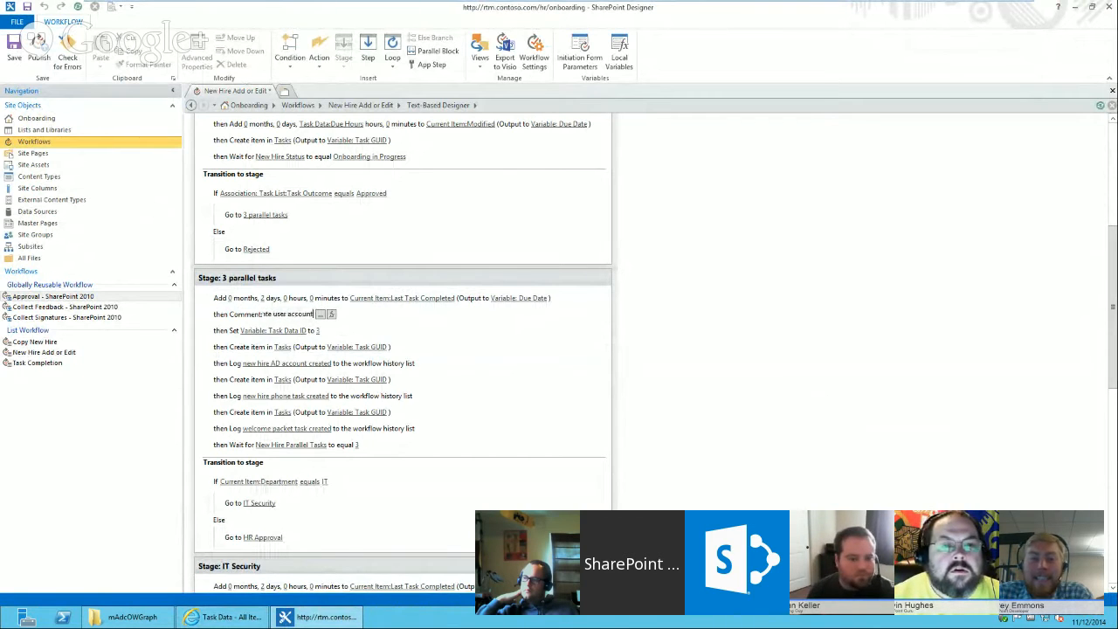
{"action": "type", "text": " task"}
{"action": "key", "text": "Return"}
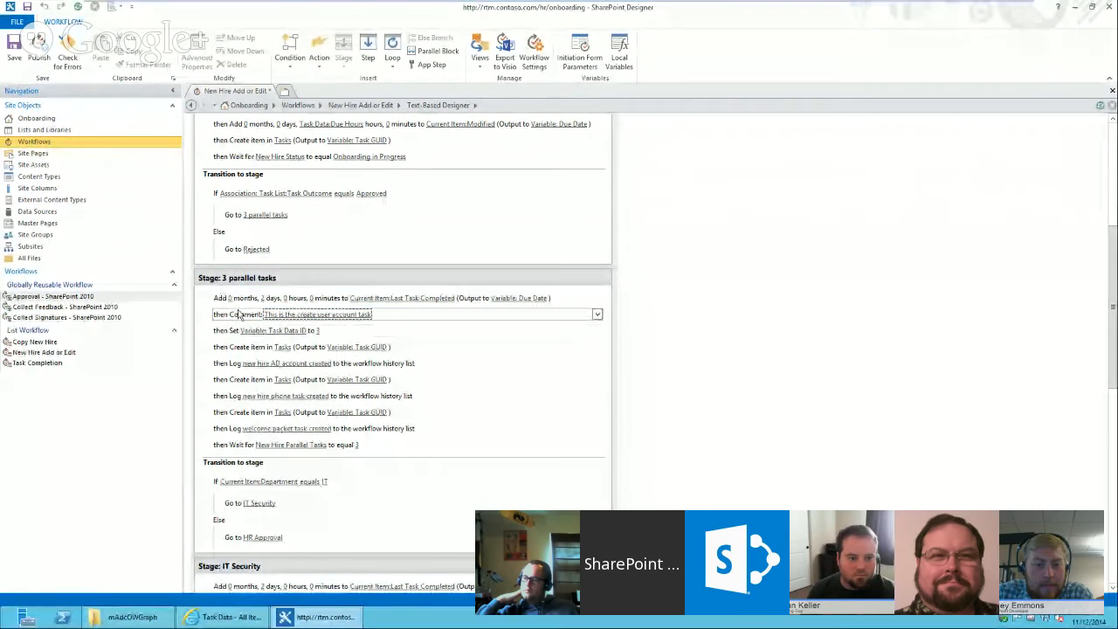
Move the comment and the Set Task Data ID action above the Add due date action.
{"action": "left_click", "coordinate": [573, 301]}
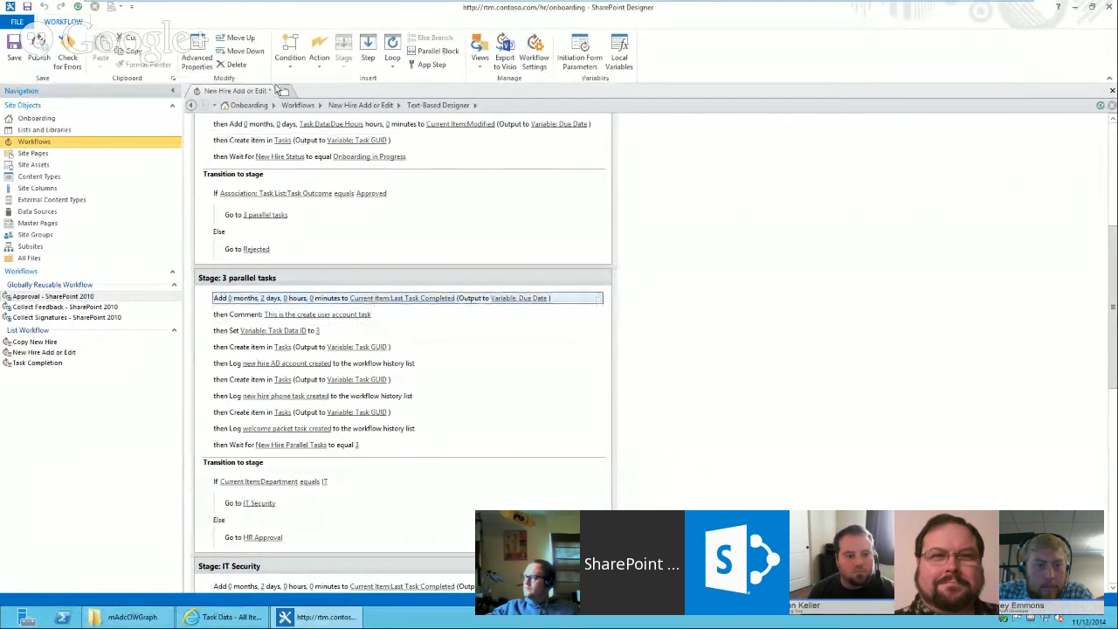
{"action": "left_click", "coordinate": [242, 51]}
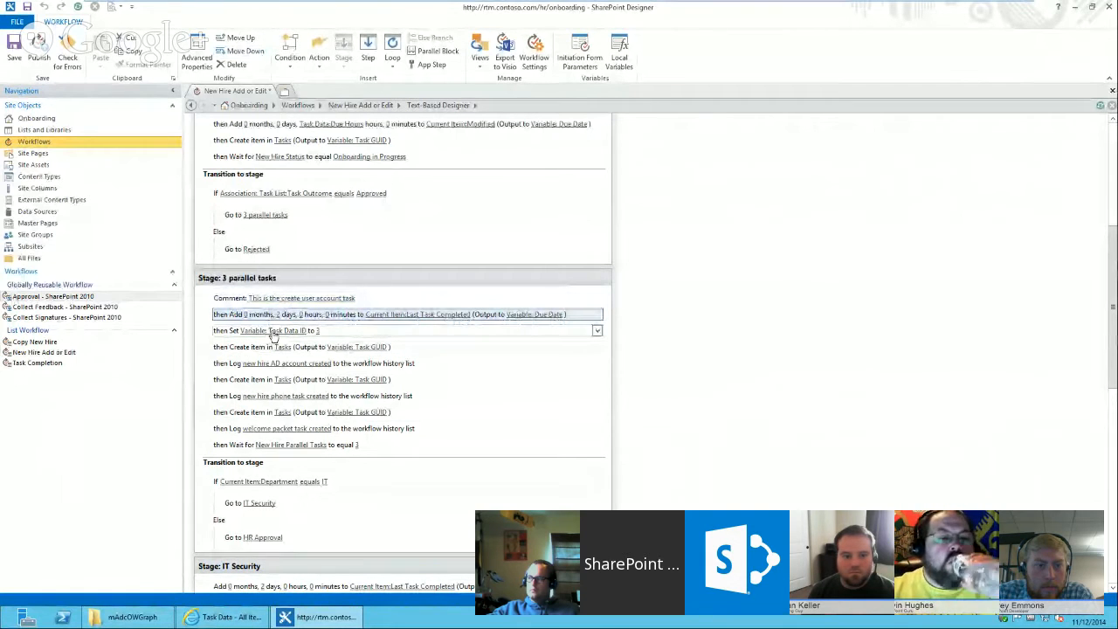
{"action": "left_click", "coordinate": [376, 332]}
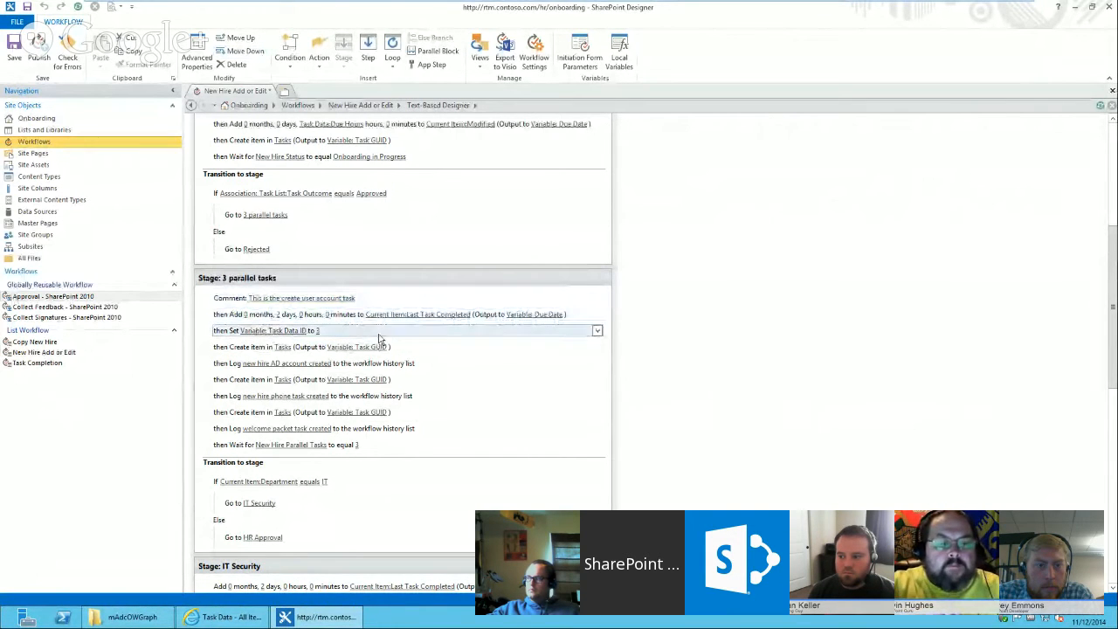
{"action": "left_click", "coordinate": [244, 42]}
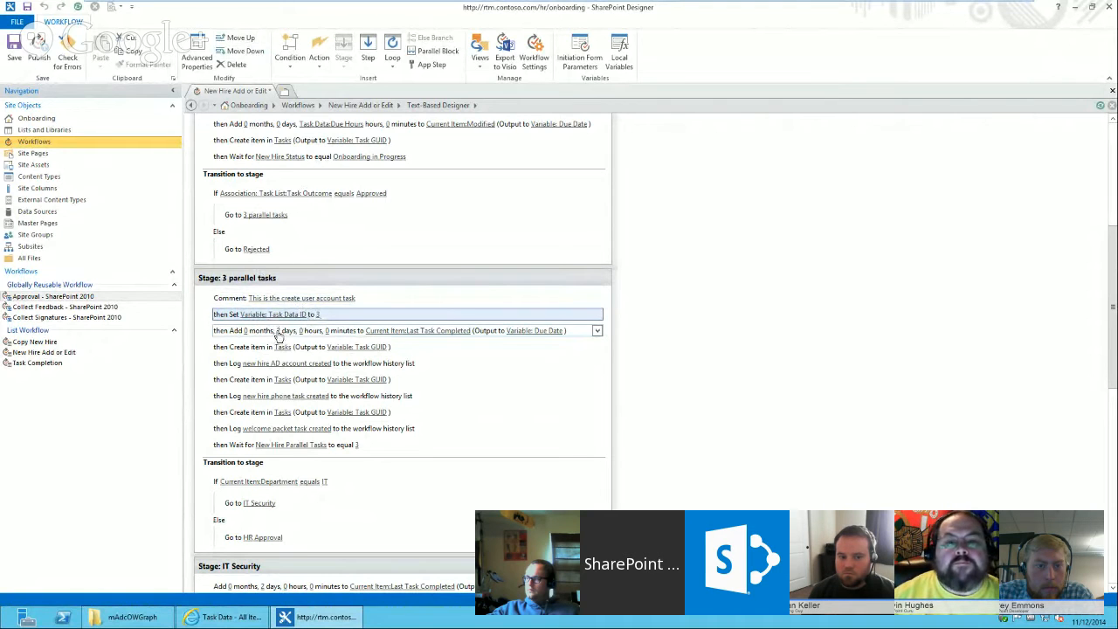
Change the Add action to 0 days and Task Data:Due Hours hours, looked up by ID matching Variable: Task Data ID.
{"action": "left_click", "coordinate": [279, 332]}
{"action": "key", "text": "Return"}
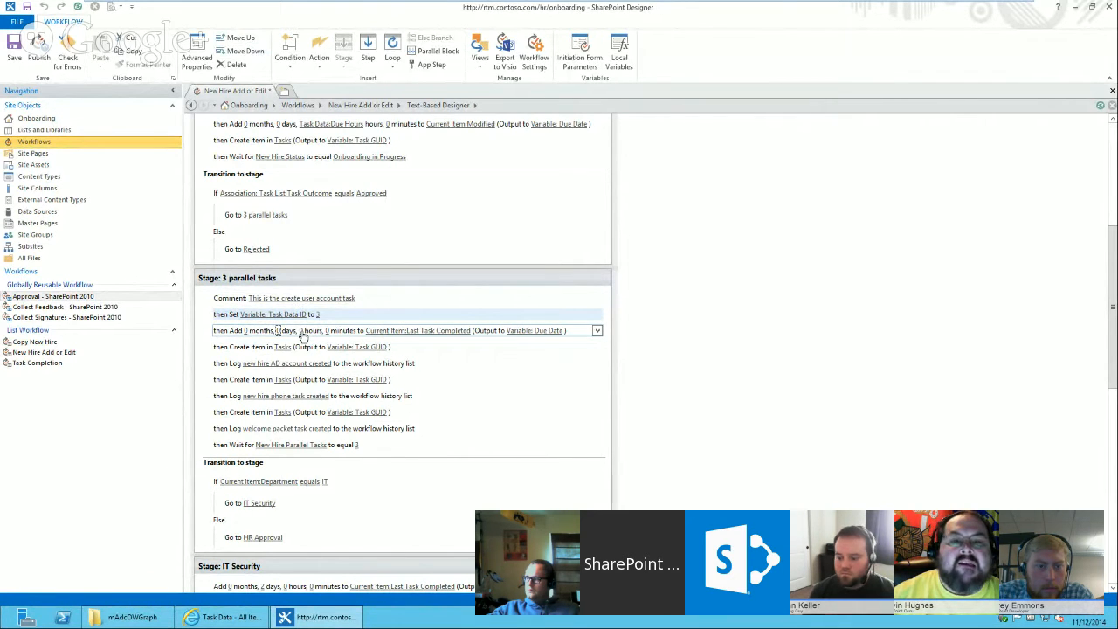
{"action": "left_click", "coordinate": [302, 330]}
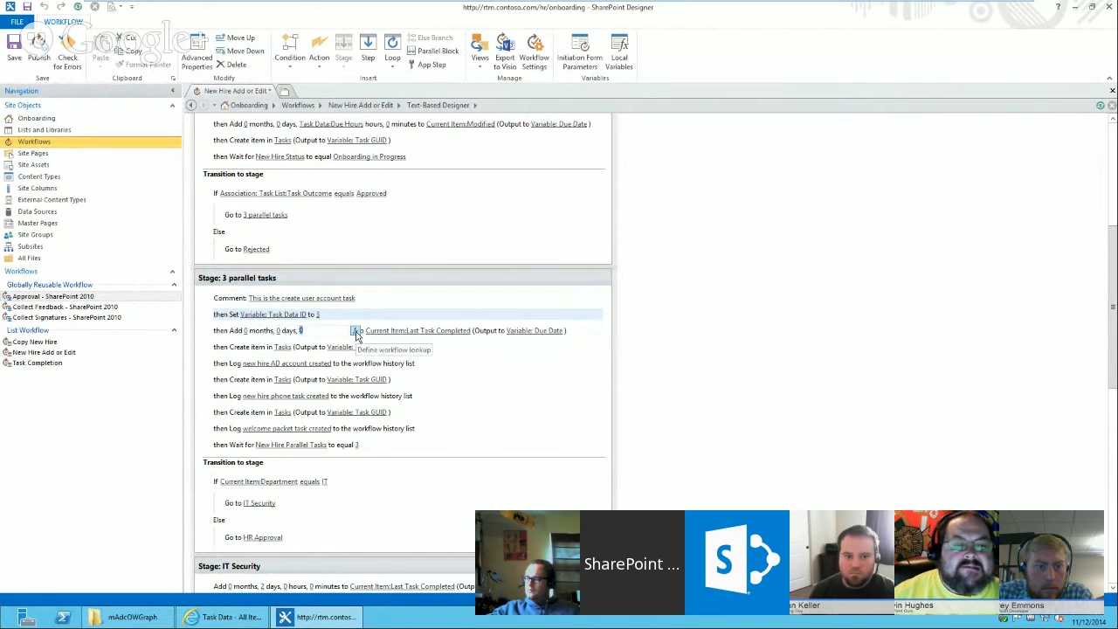
{"action": "left_click", "coordinate": [355, 331]}
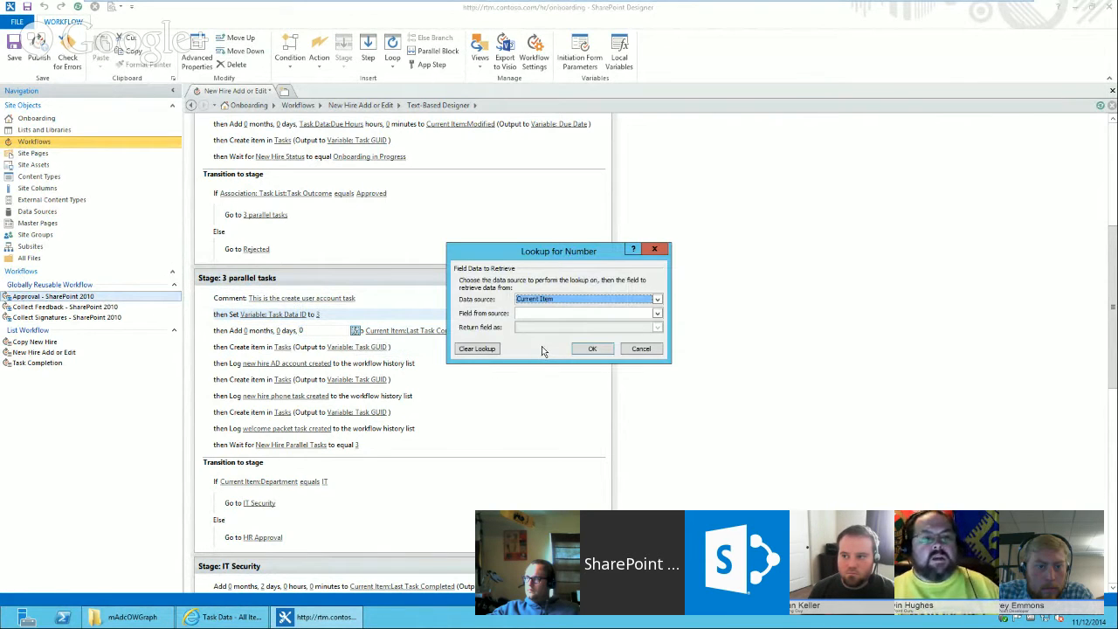
{"action": "key", "text": "t"}
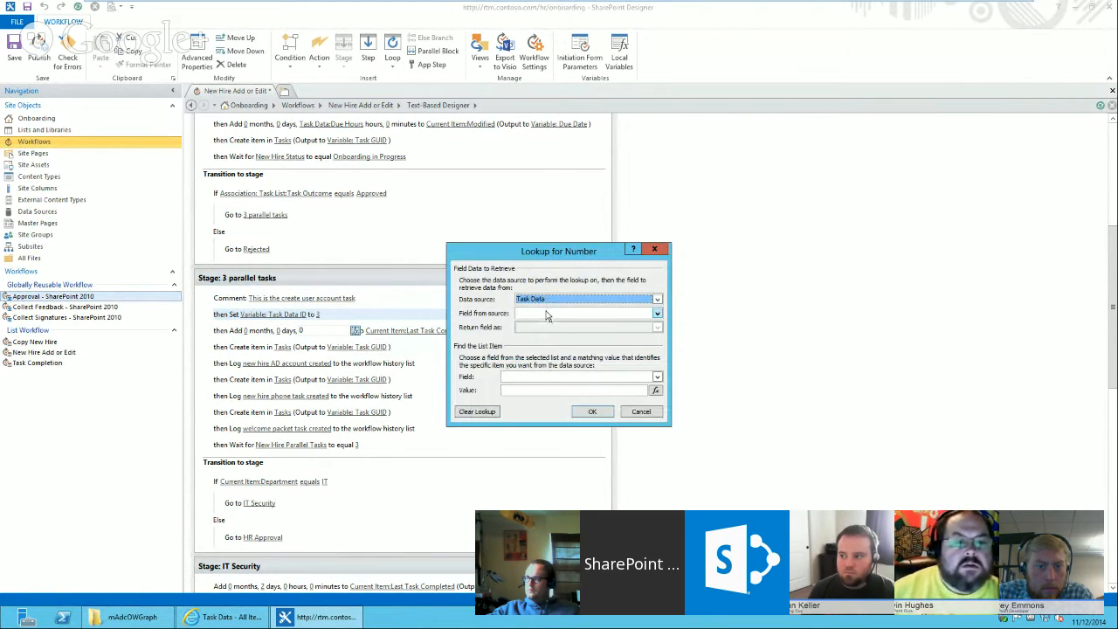
{"action": "left_click", "coordinate": [546, 313]}
{"action": "key", "text": "d"}
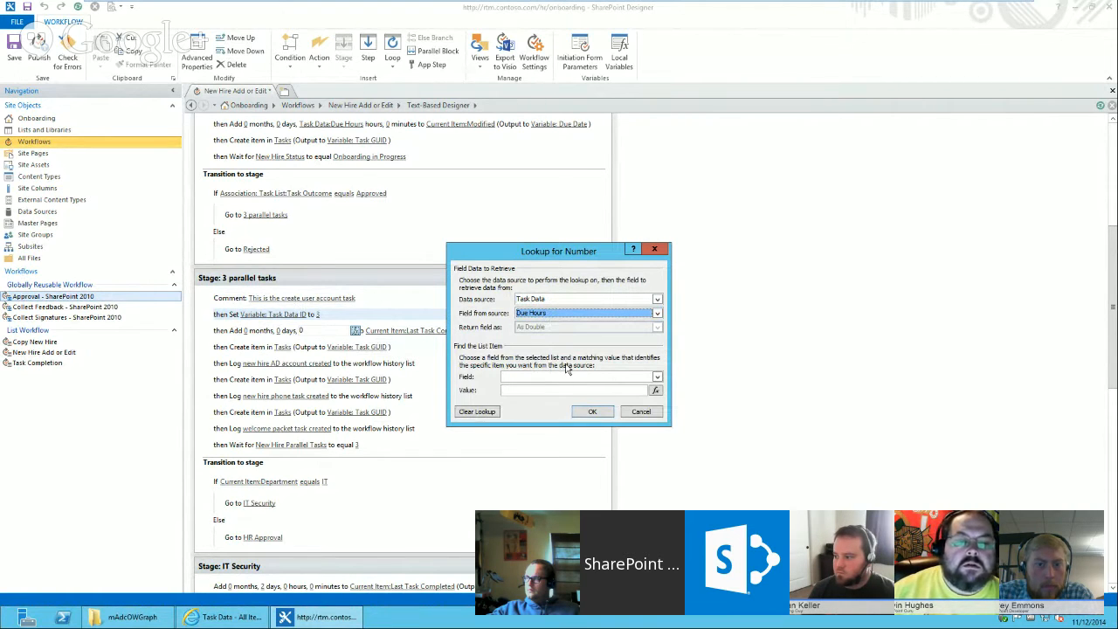
{"action": "left_click", "coordinate": [538, 379]}
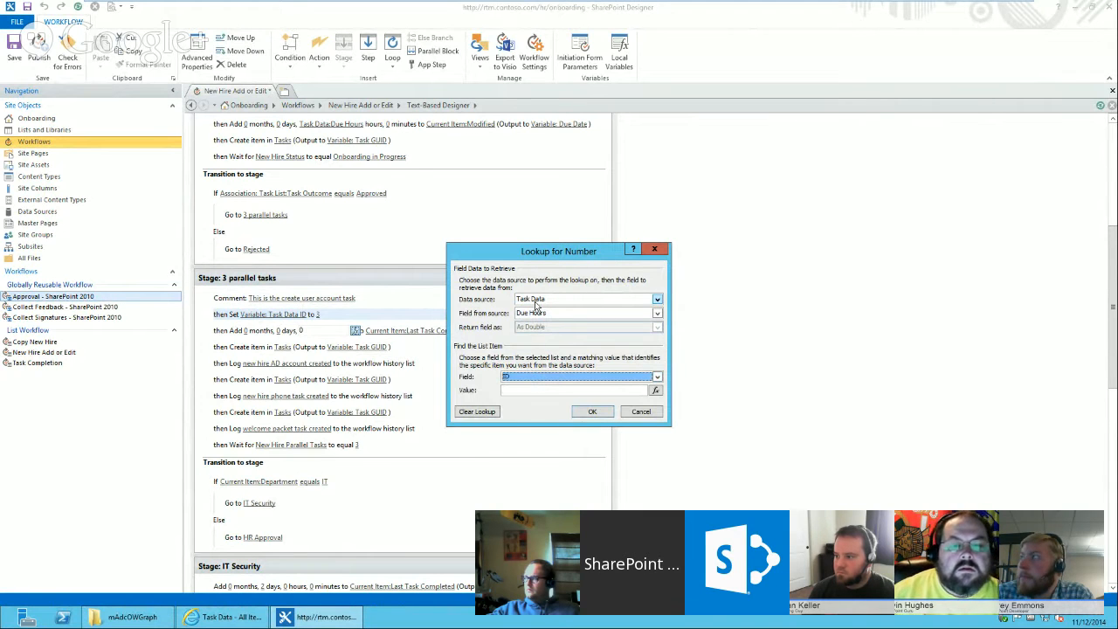
{"action": "left_click", "coordinate": [656, 391]}
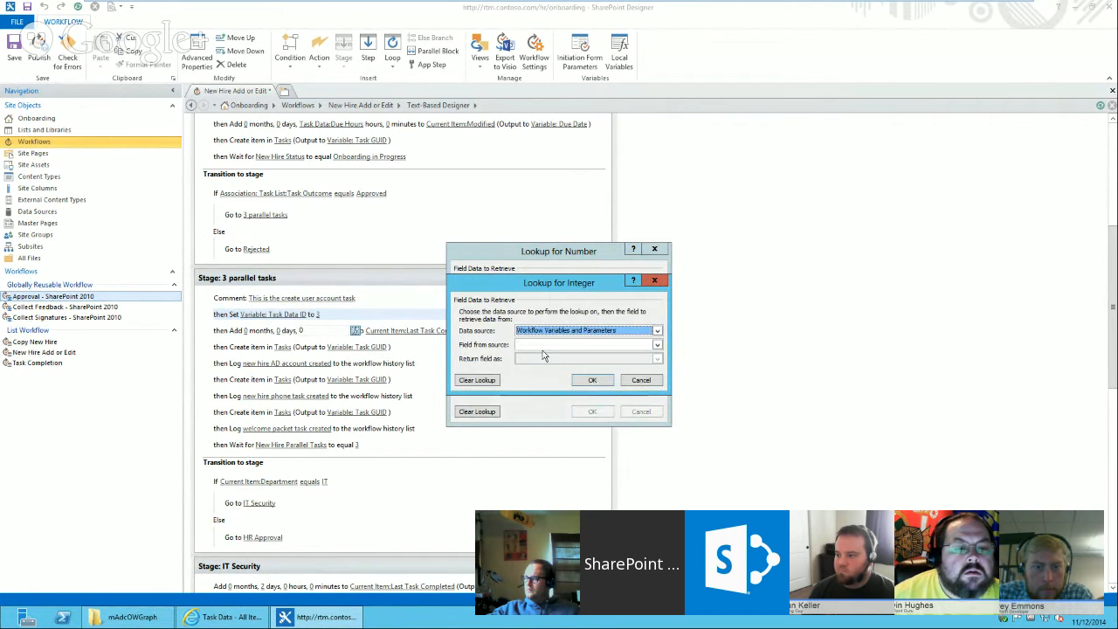
{"action": "left_click", "coordinate": [549, 348]}
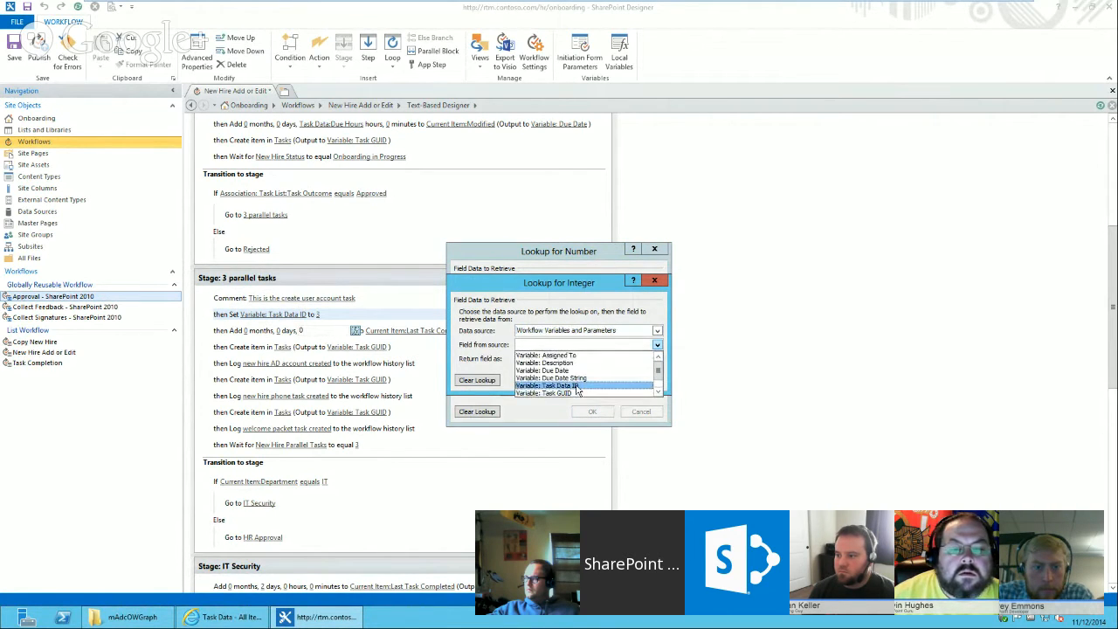
{"action": "left_click", "coordinate": [577, 387]}
{"action": "left_click", "coordinate": [592, 382]}
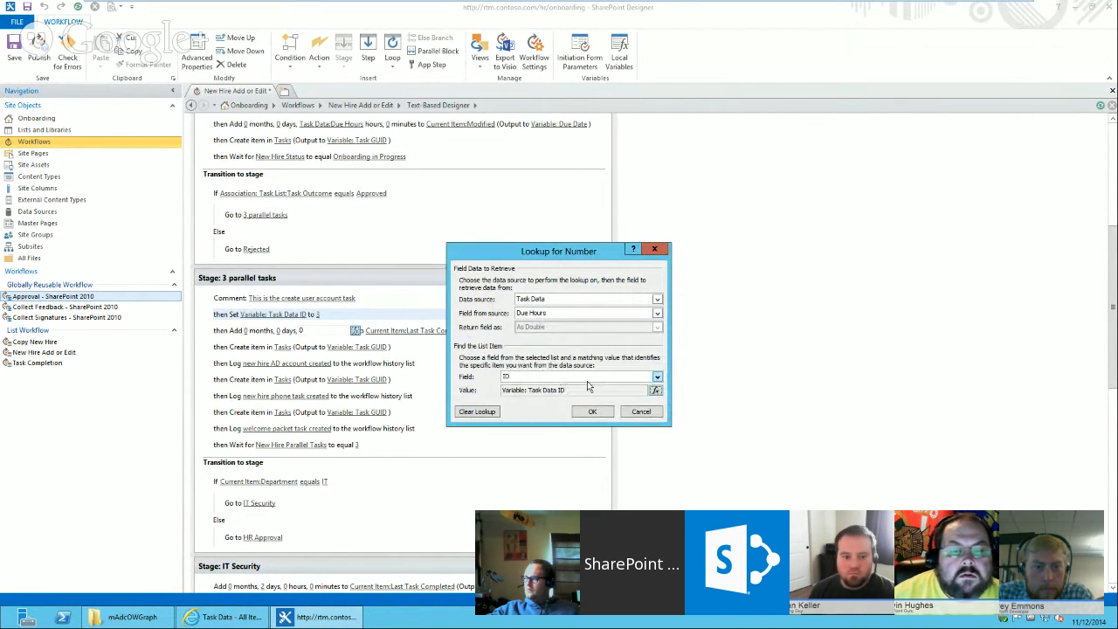
{"action": "left_click", "coordinate": [593, 412]}
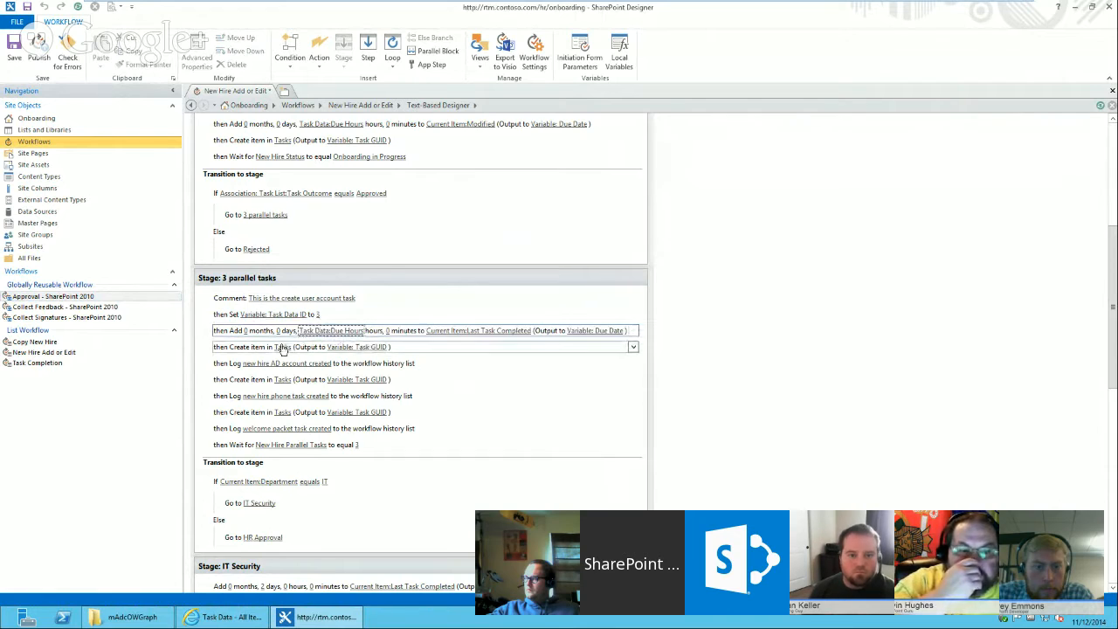
Open the first Create item in Tasks action's fields and remove the Set up user account: text from the Task Name value.
{"action": "left_click", "coordinate": [282, 347]}
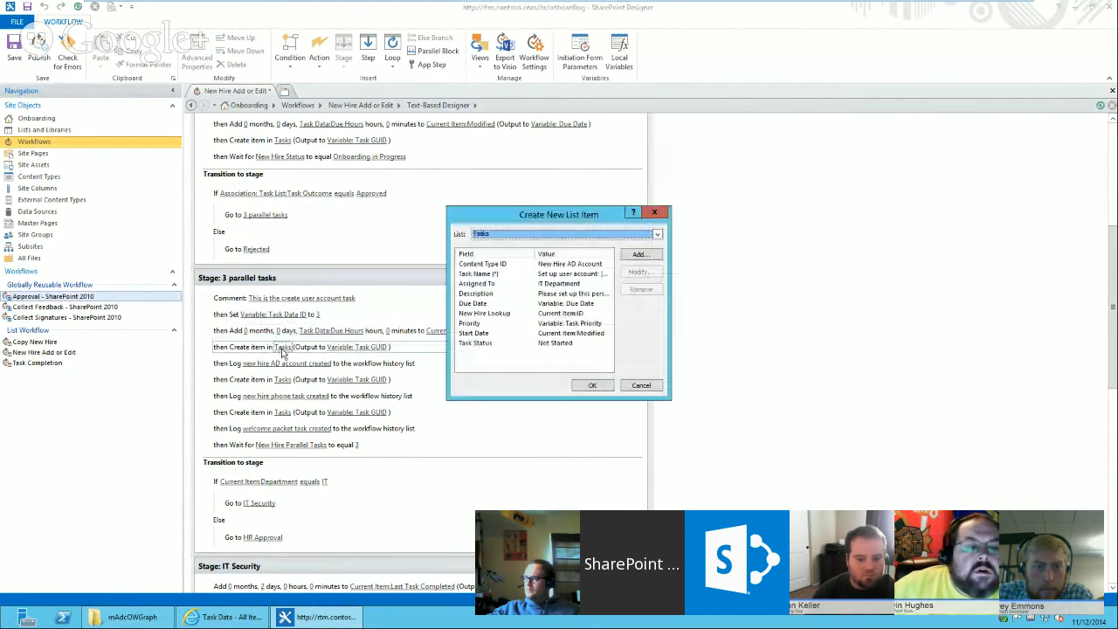
{"action": "left_click", "coordinate": [499, 273]}
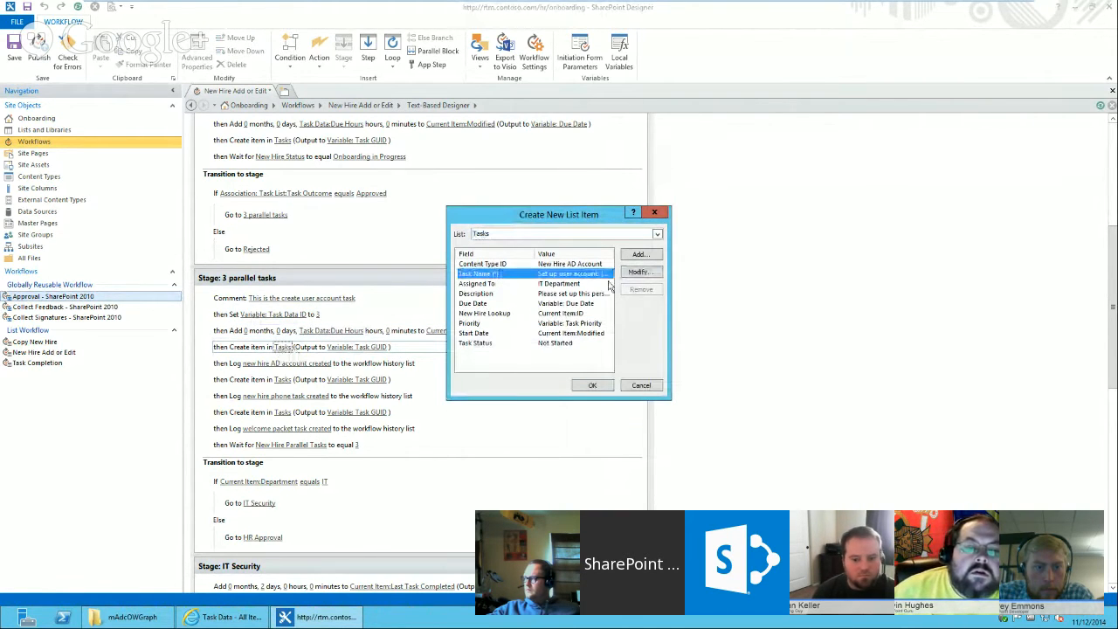
{"action": "left_click", "coordinate": [638, 273]}
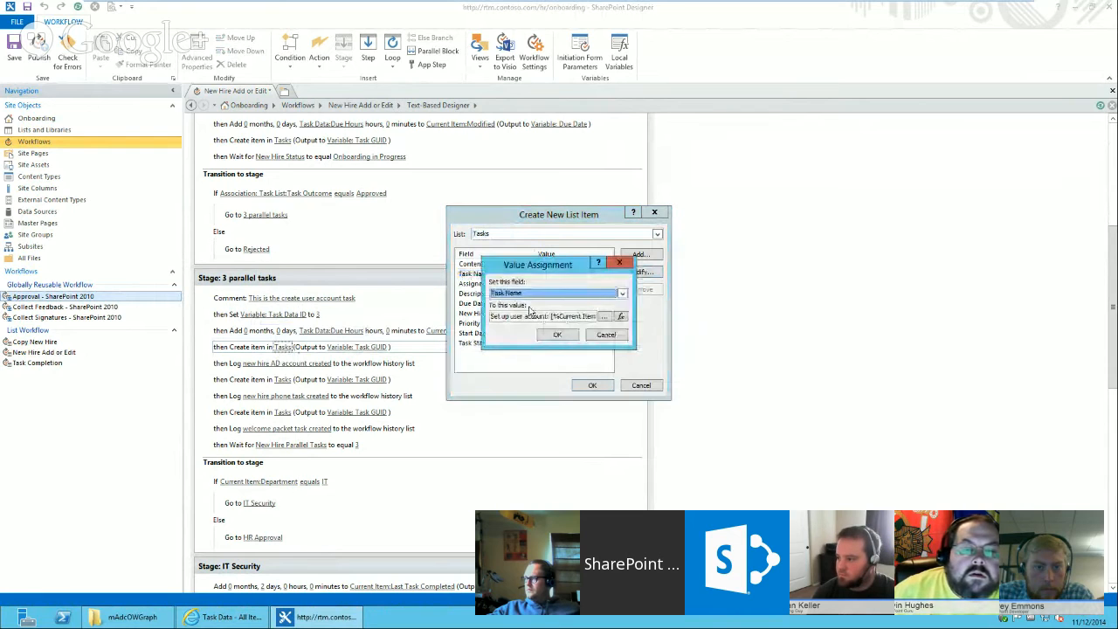
{"action": "left_click", "coordinate": [612, 316]}
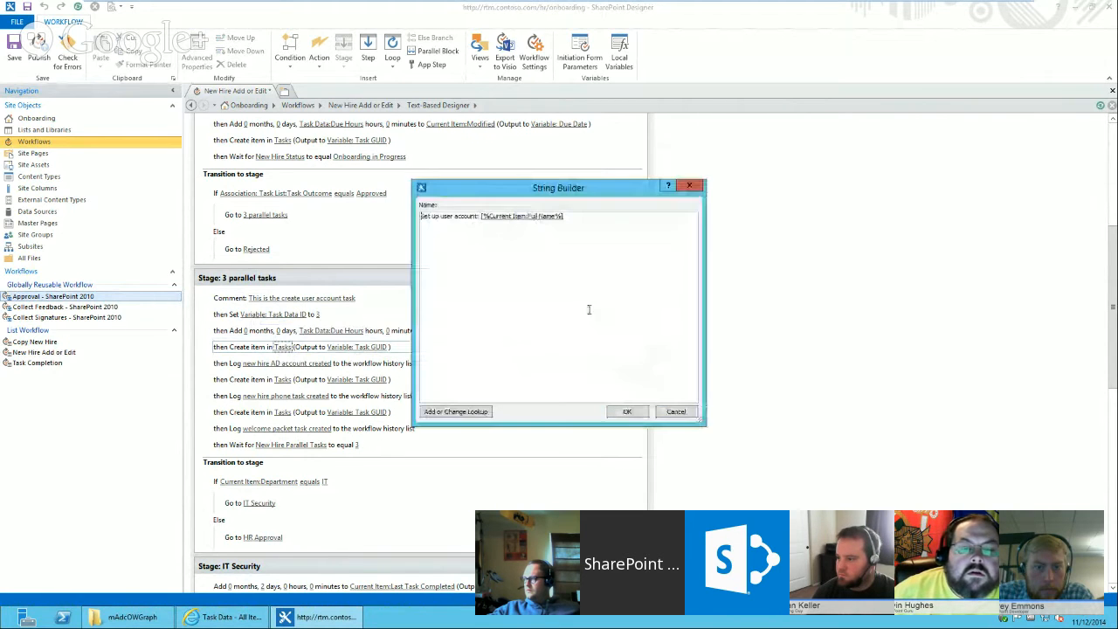
{"action": "left_click_drag", "start_coordinate": [479, 216], "coordinate": [419, 215]}
{"action": "left_click", "coordinate": [473, 217]}
{"action": "left_click", "coordinate": [457, 217]}
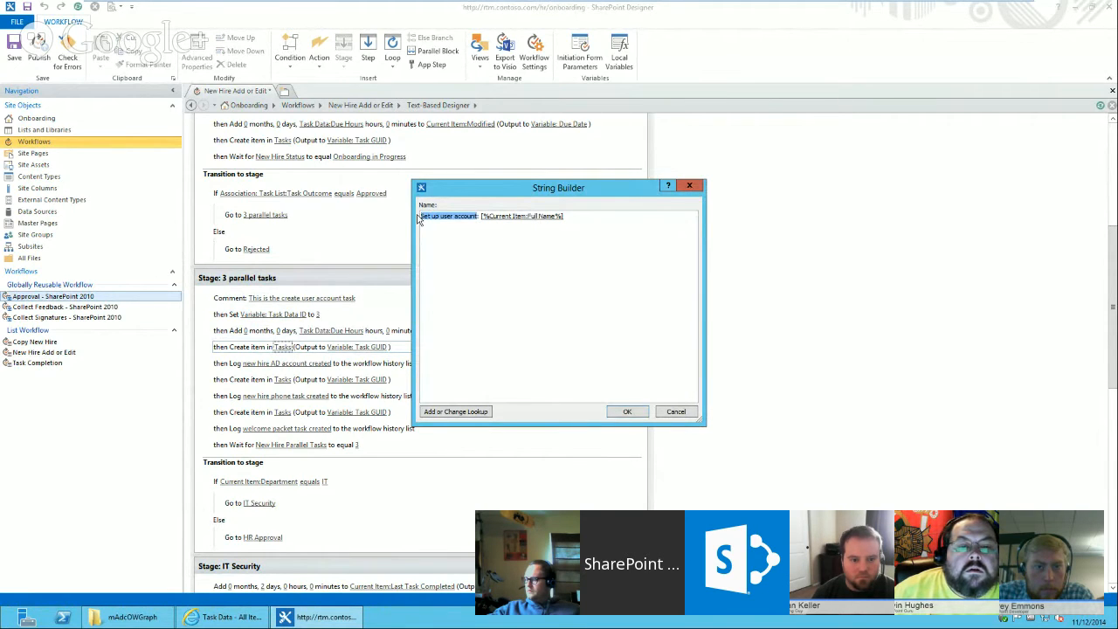
{"action": "key", "text": "Delete"}
Add a lookup of Task Data:Task Name to the Task Name, finding the item whose ID equals Variable: Task Data ID.
{"action": "left_click", "coordinate": [456, 411]}
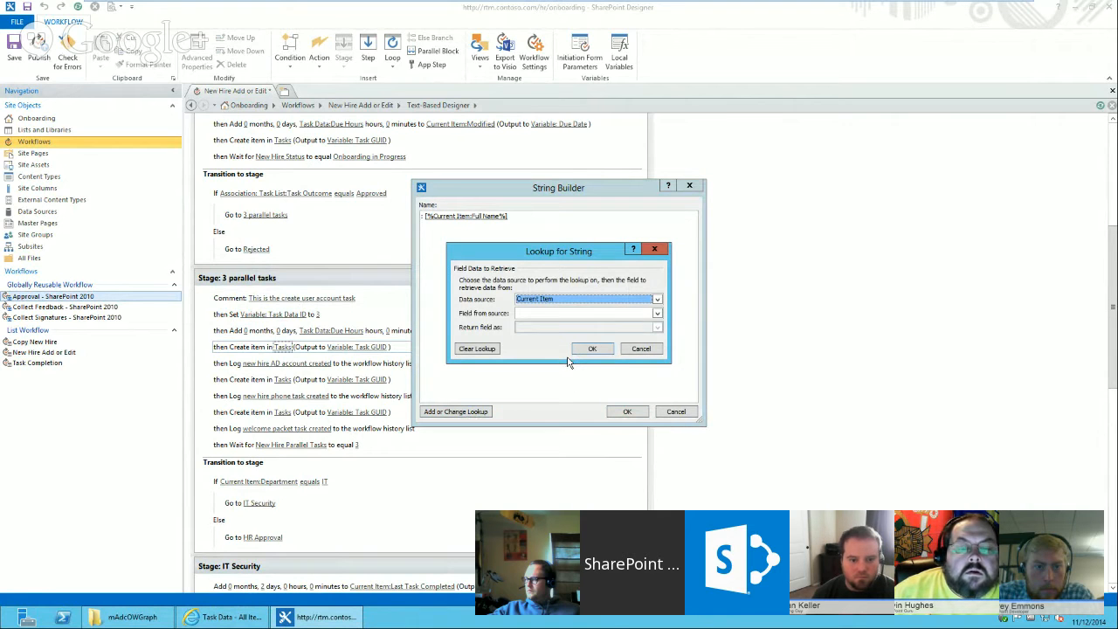
{"action": "left_click", "coordinate": [567, 361]}
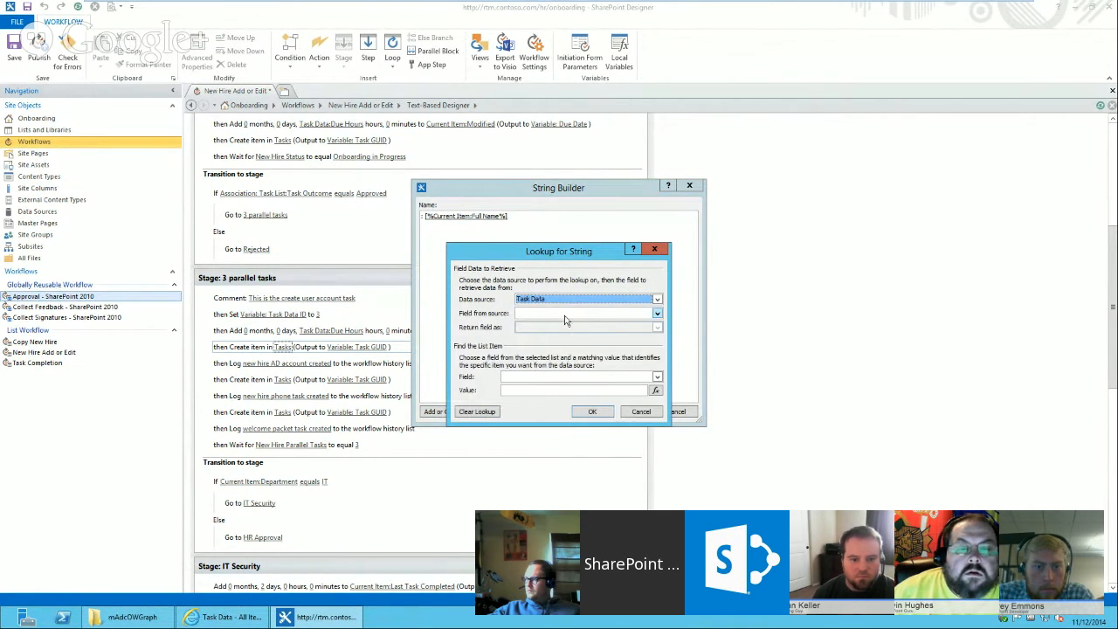
{"action": "left_click", "coordinate": [657, 314]}
{"action": "scroll", "coordinate": [661, 347], "scroll_direction": "down", "scroll_amount": 3}
{"action": "scroll", "coordinate": [661, 347], "scroll_direction": "down", "scroll_amount": 5}
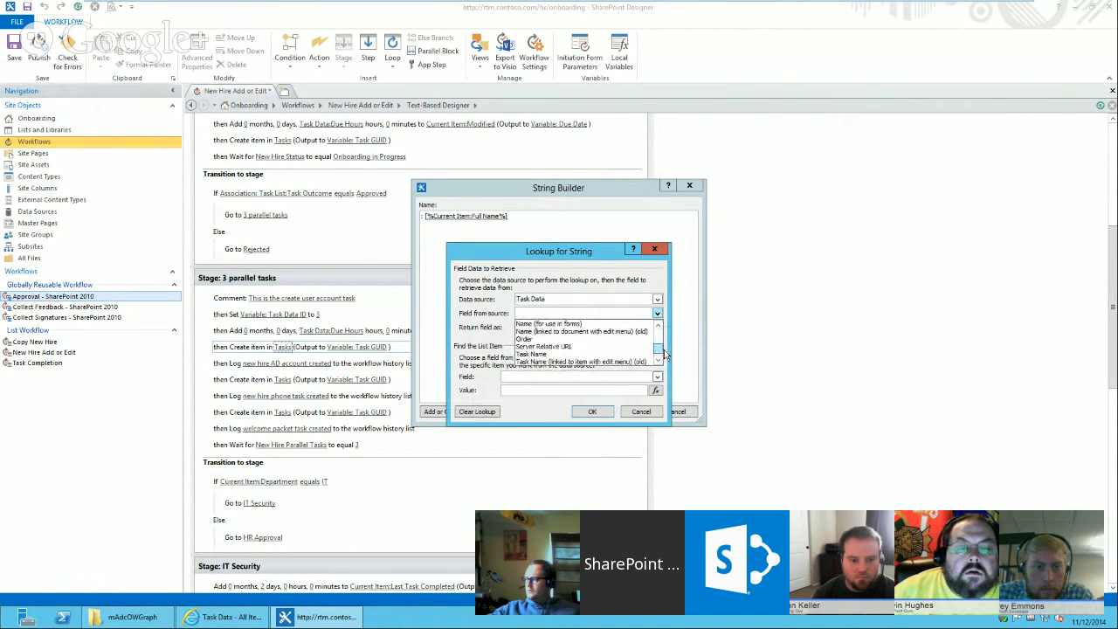
{"action": "left_click", "coordinate": [566, 353]}
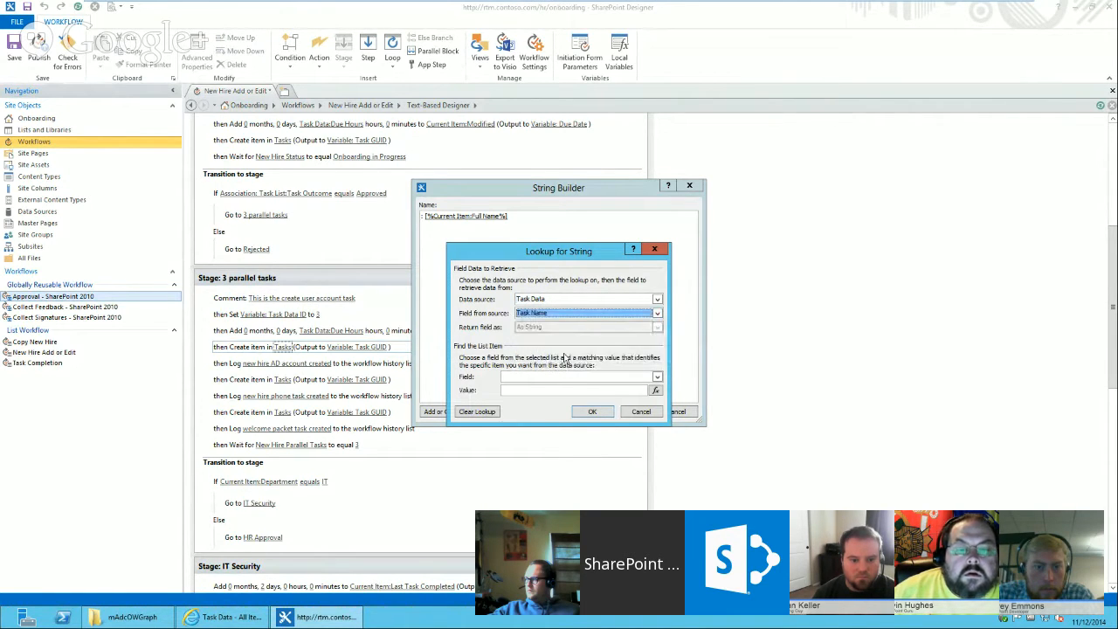
{"action": "key", "text": "Tab"}
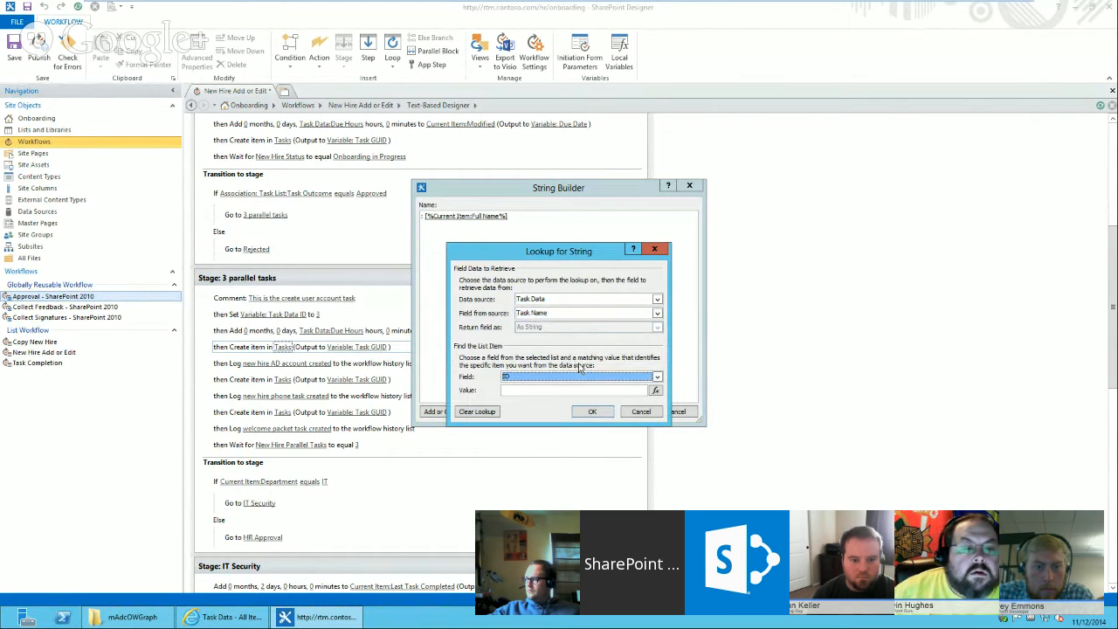
{"action": "left_click", "coordinate": [656, 391]}
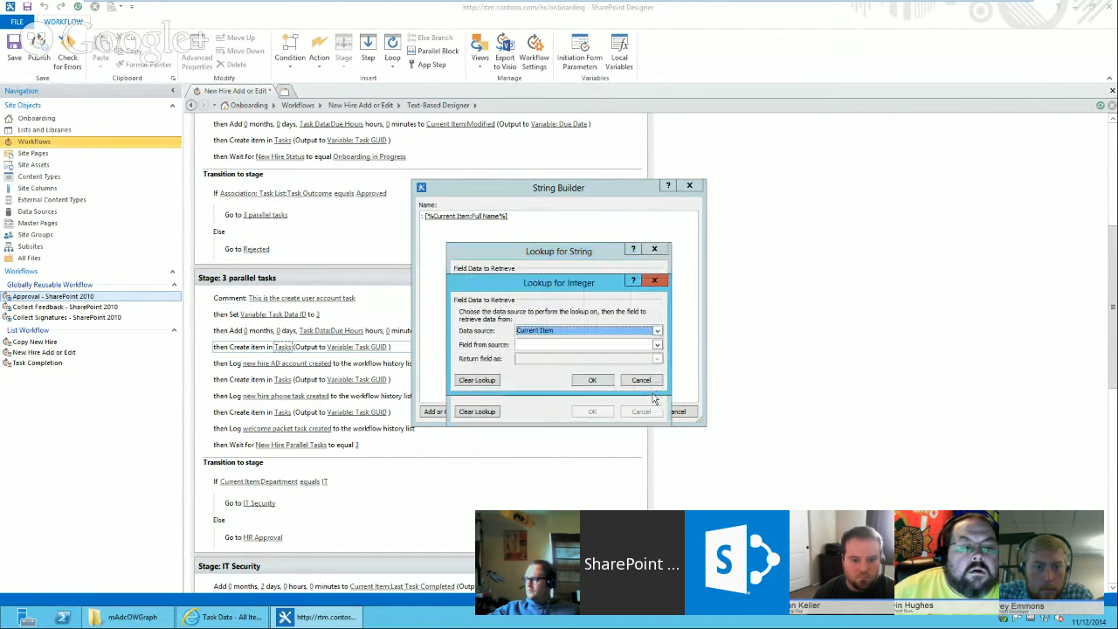
{"action": "left_click", "coordinate": [571, 350]}
{"action": "scroll", "coordinate": [579, 376], "scroll_direction": "down", "scroll_amount": 3}
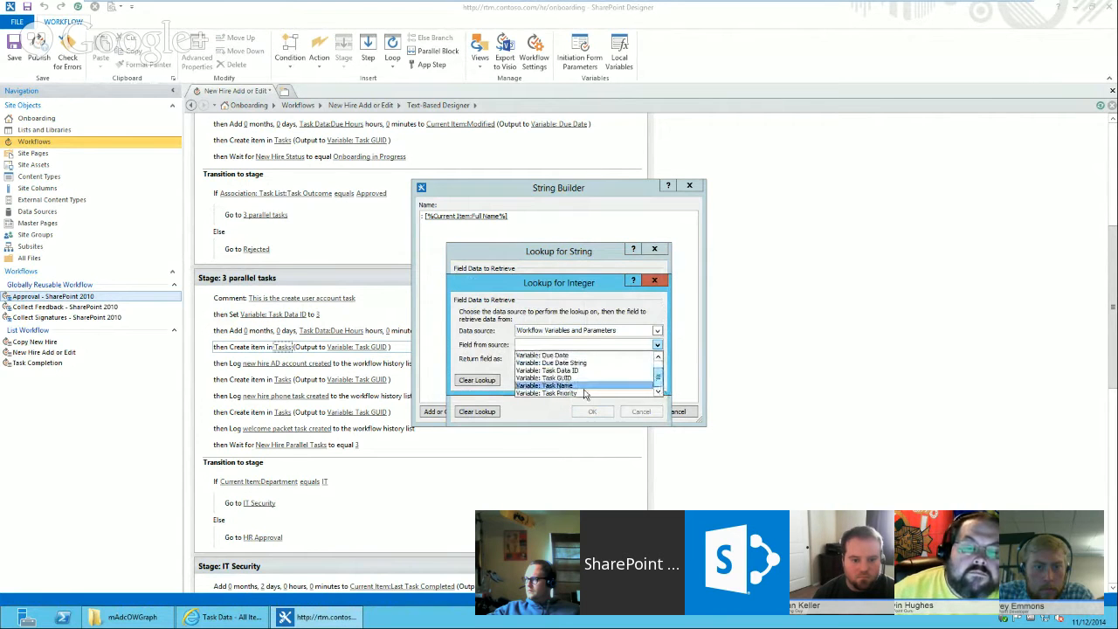
{"action": "left_click", "coordinate": [568, 371]}
{"action": "left_click", "coordinate": [592, 411]}
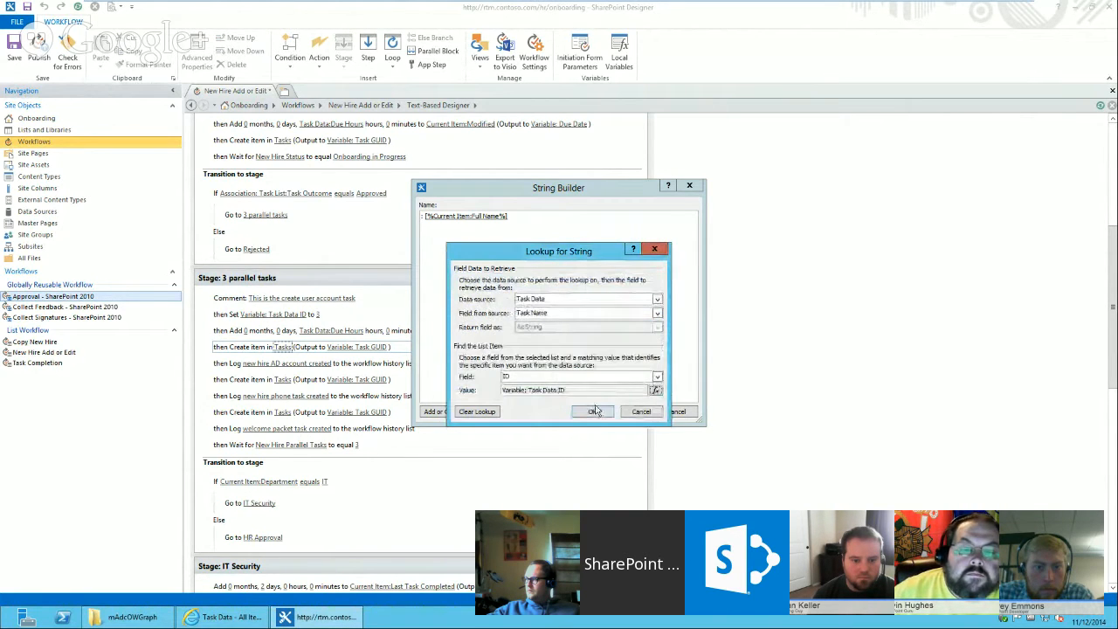
Examine the Task Data ID lookup alongside the Task Data list's item IDs in the browser.
{"action": "left_click", "coordinate": [655, 391]}
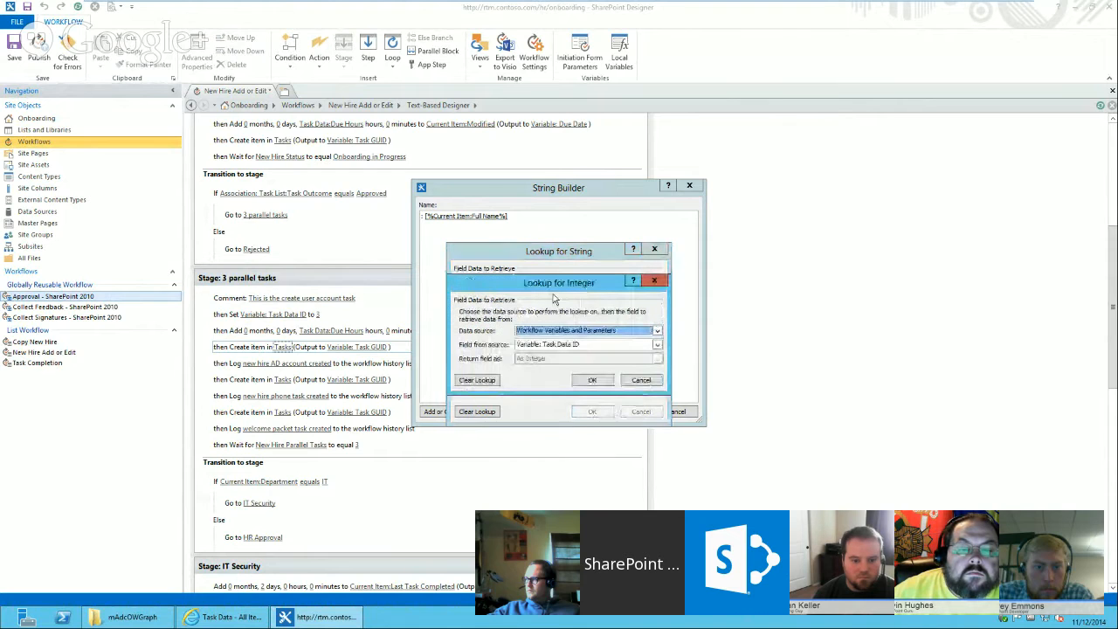
{"action": "left_click_drag", "start_coordinate": [554, 291], "coordinate": [683, 376]}
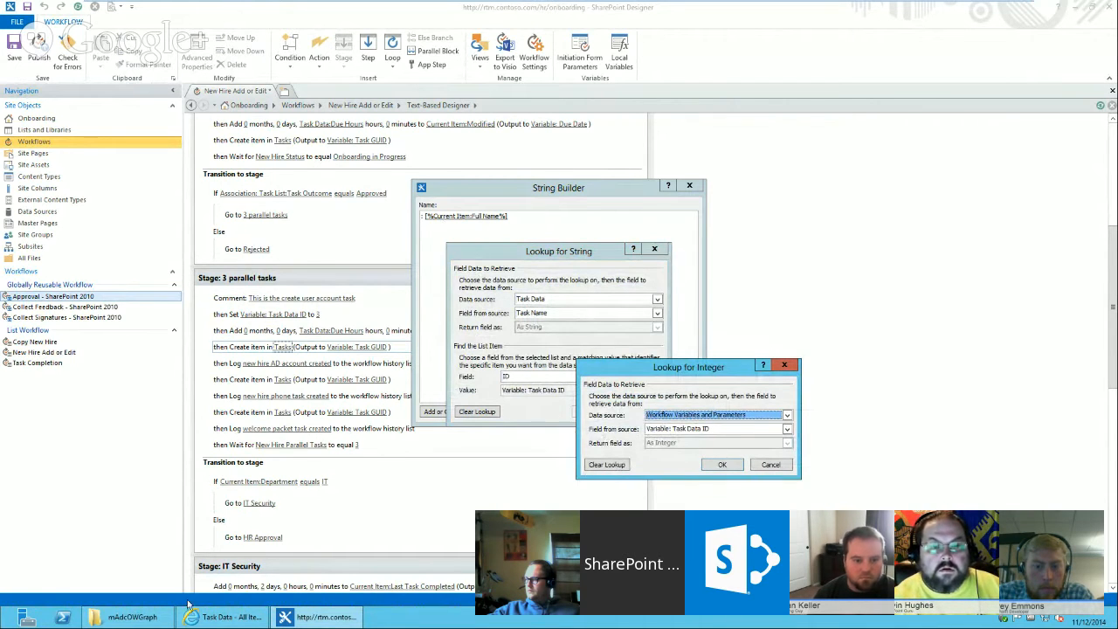
{"action": "mouse_move", "coordinate": [273, 617]}
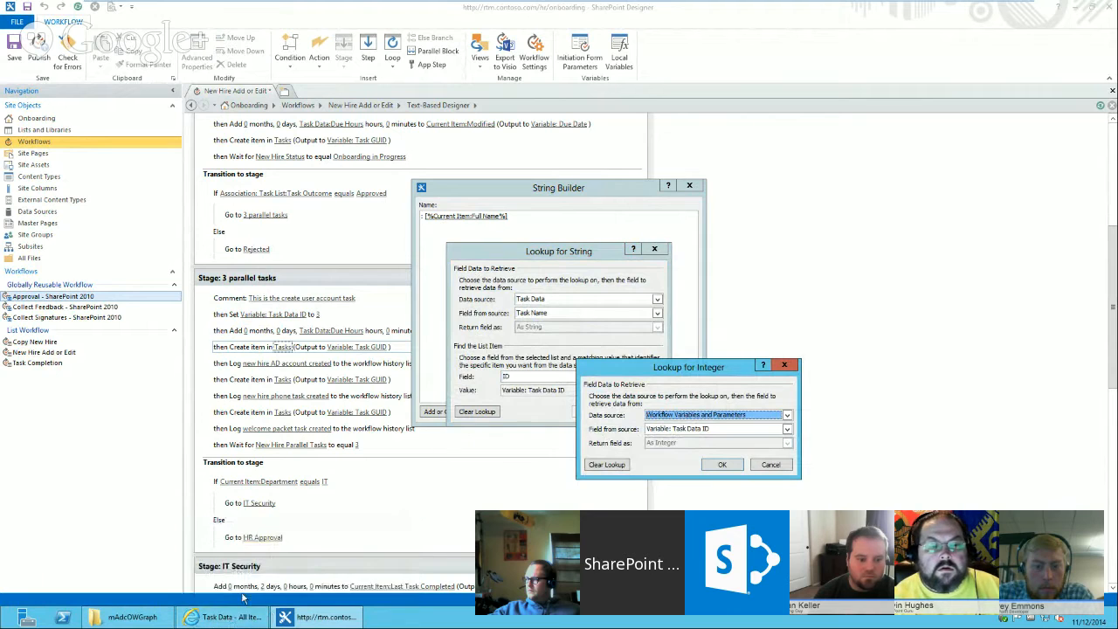
{"action": "mouse_move", "coordinate": [232, 617]}
{"action": "left_click", "coordinate": [96, 561]}
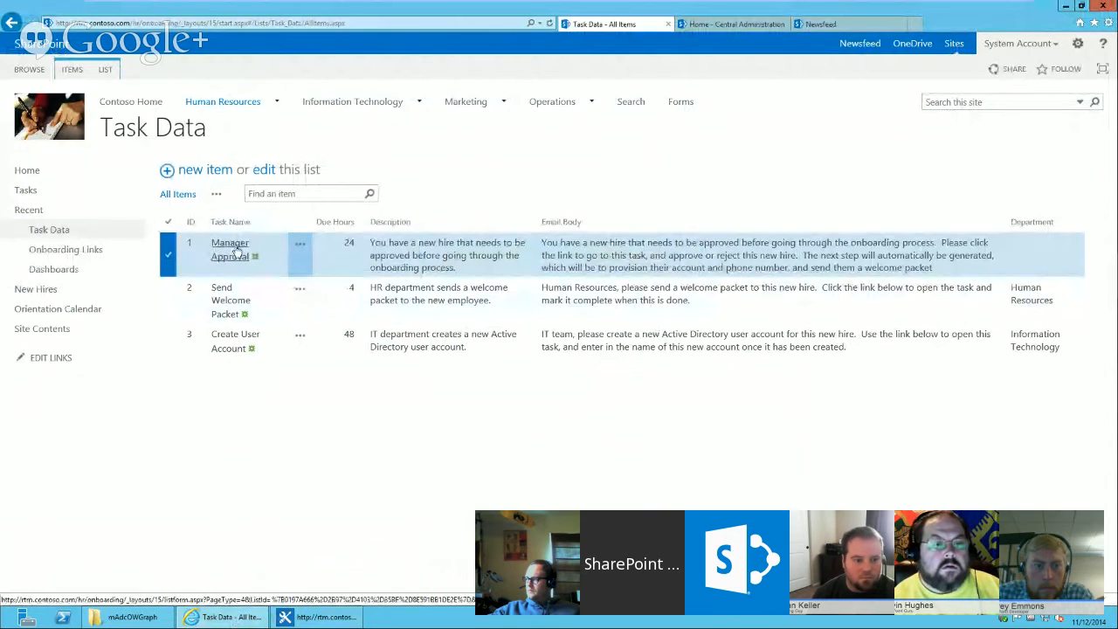
{"action": "left_click", "coordinate": [282, 350]}
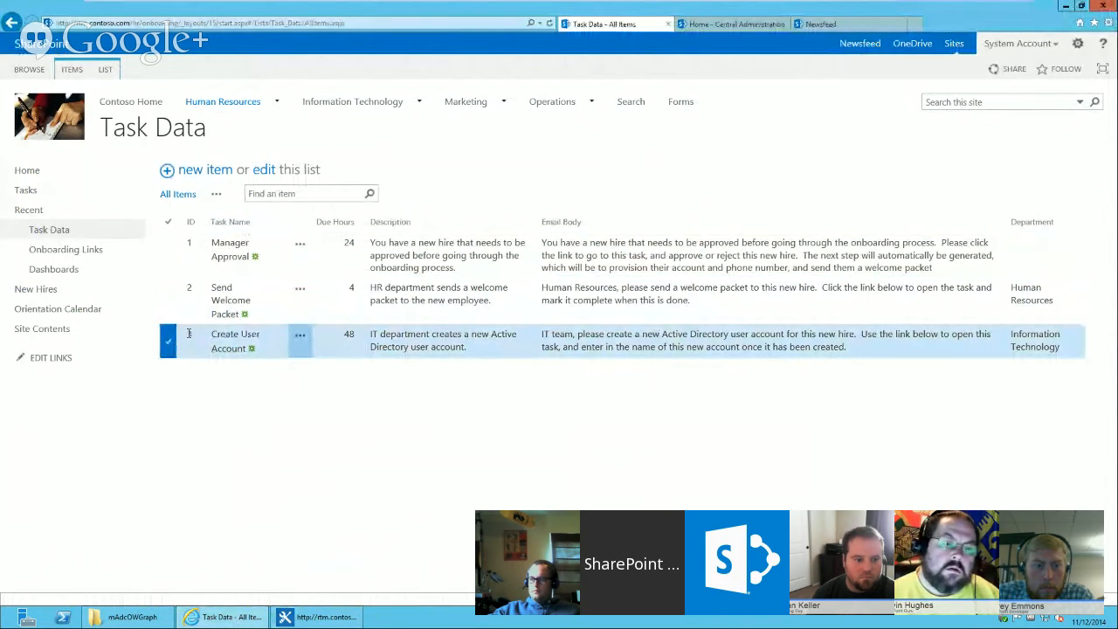
{"action": "left_click", "coordinate": [191, 336]}
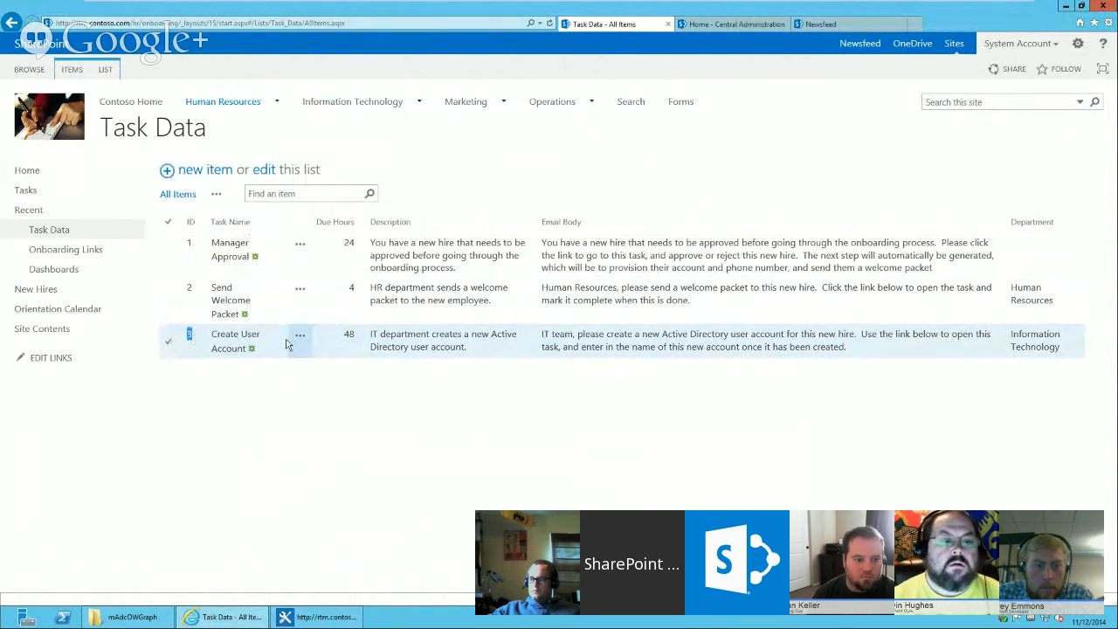
{"action": "left_click", "coordinate": [190, 336]}
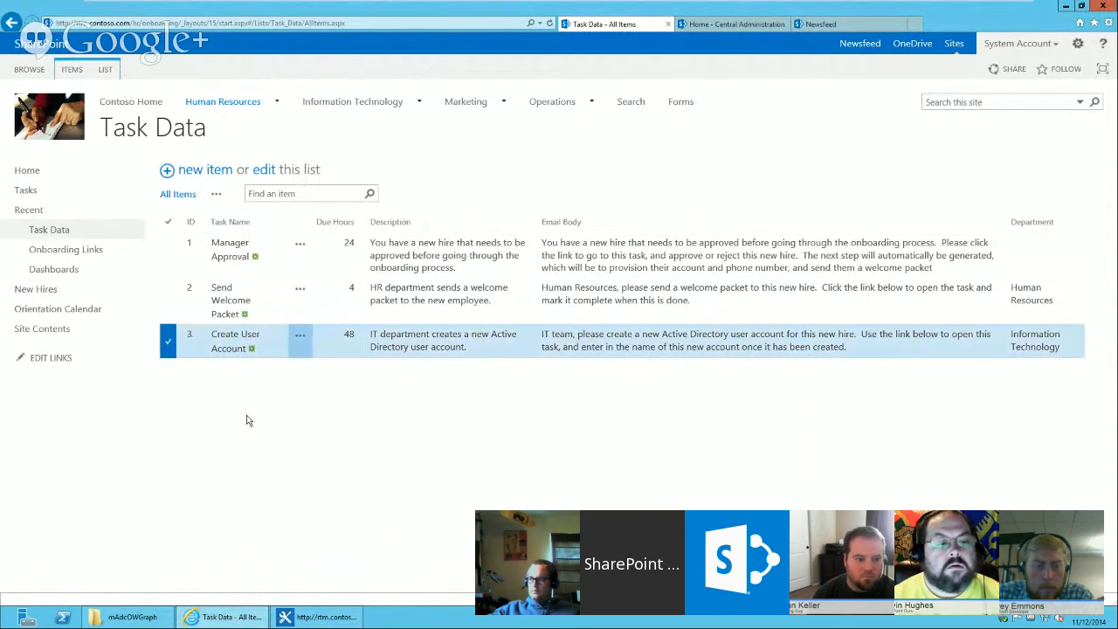
{"action": "left_click", "coordinate": [316, 617]}
{"action": "left_click", "coordinate": [708, 467]}
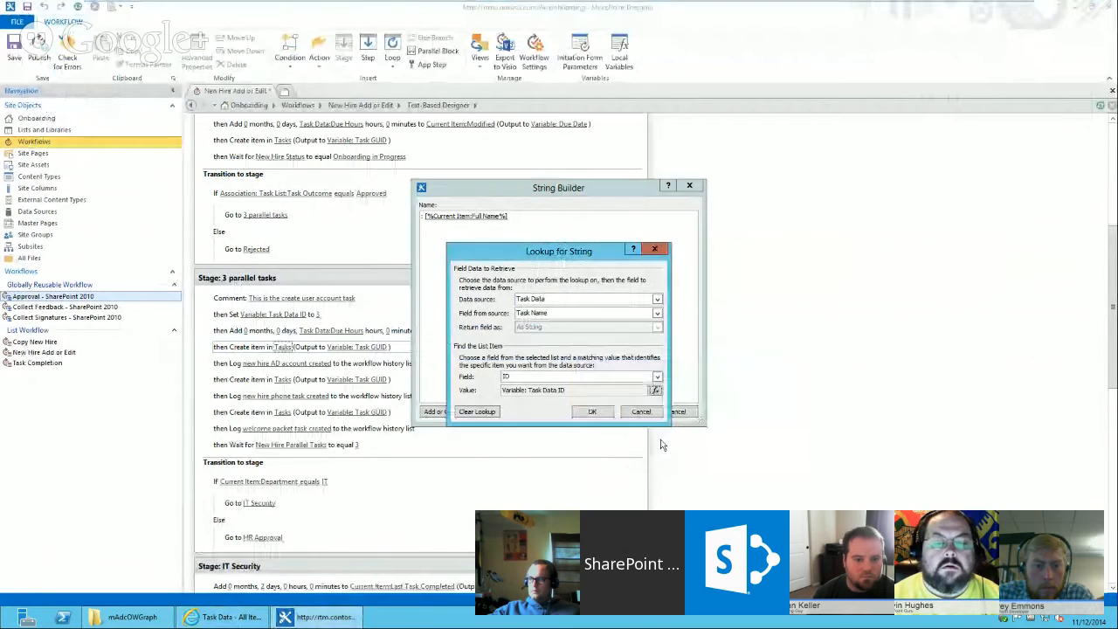
Apply the Task Name lookup, closing the string builder and value assignment.
{"action": "left_click", "coordinate": [594, 411]}
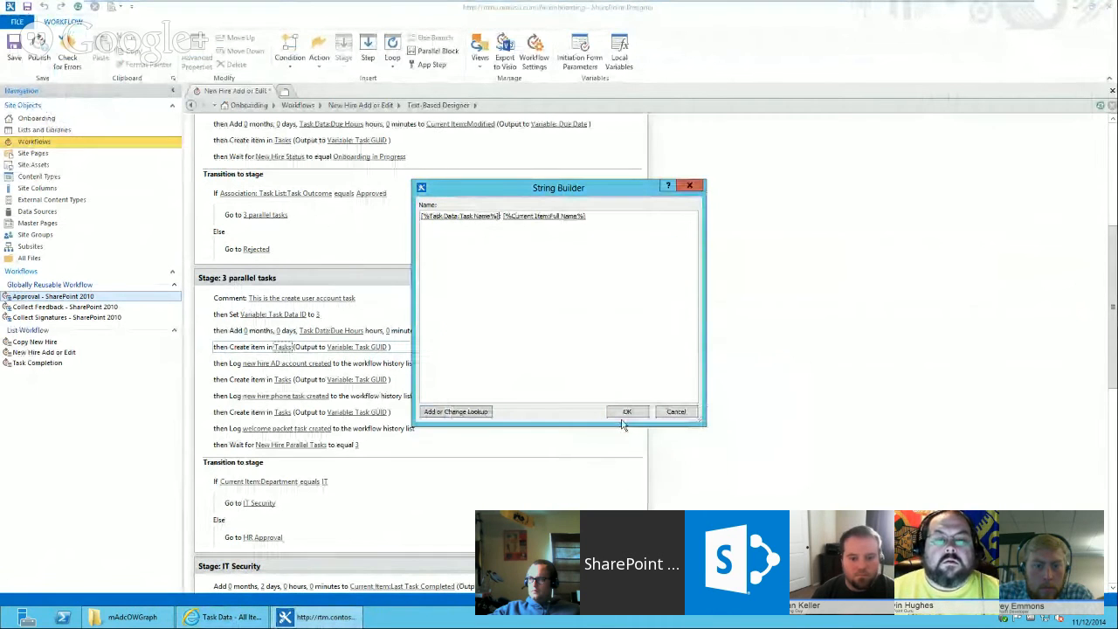
{"action": "left_click", "coordinate": [627, 411]}
{"action": "left_click", "coordinate": [568, 333]}
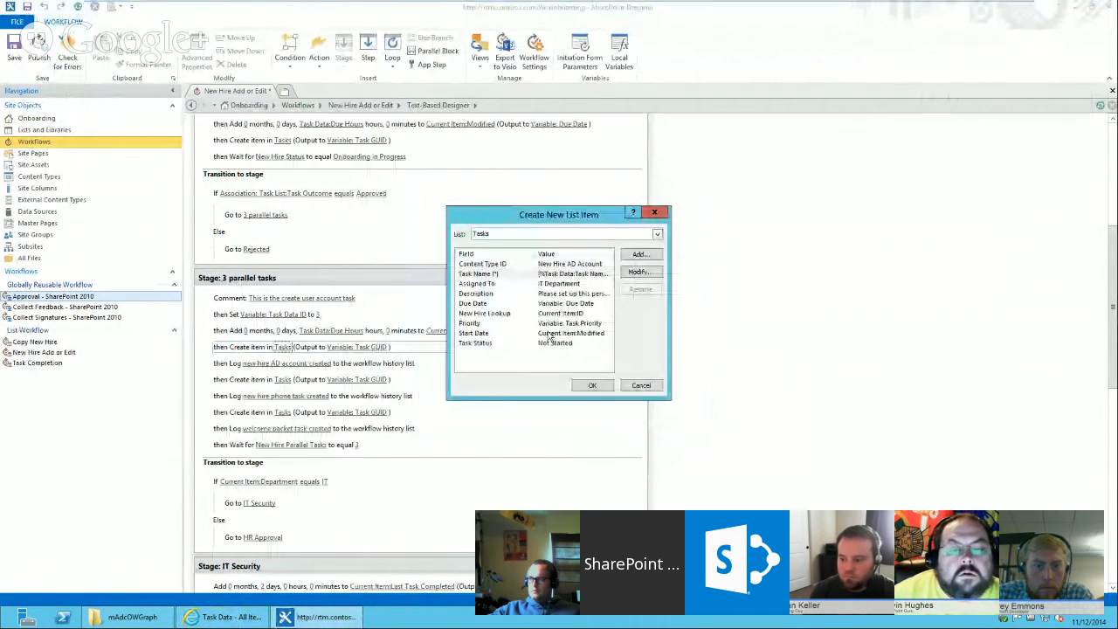
Set the Description to Task Data:Description looked up by ID matching Variable: Task Data ID, then close the item dialog.
{"action": "left_click", "coordinate": [506, 294]}
{"action": "left_click", "coordinate": [639, 271]}
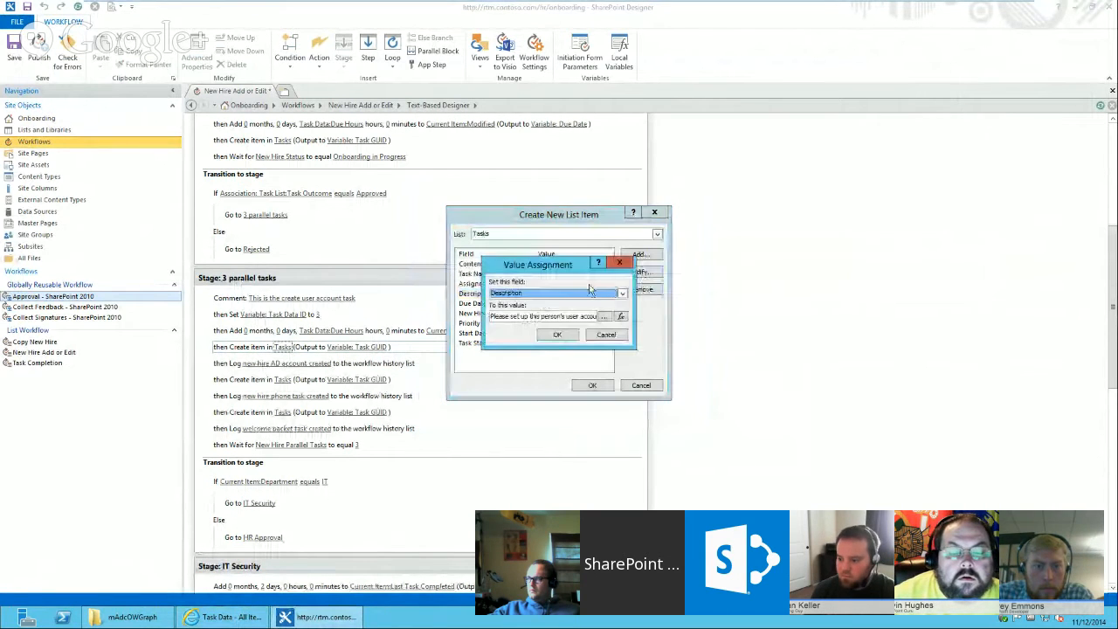
{"action": "left_click", "coordinate": [623, 317]}
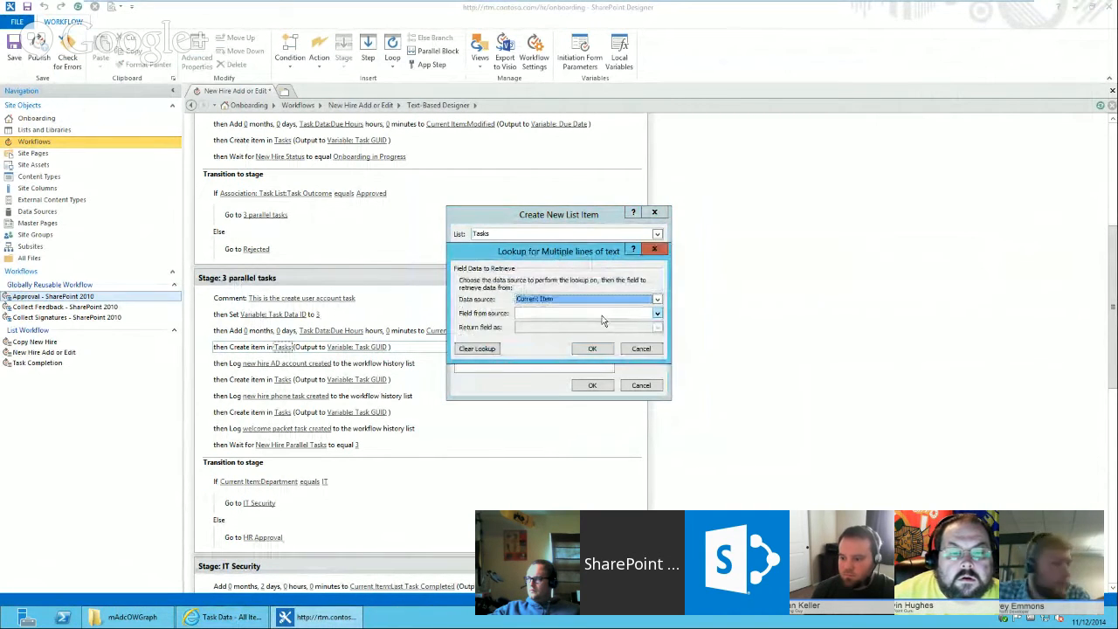
{"action": "key", "text": "t"}
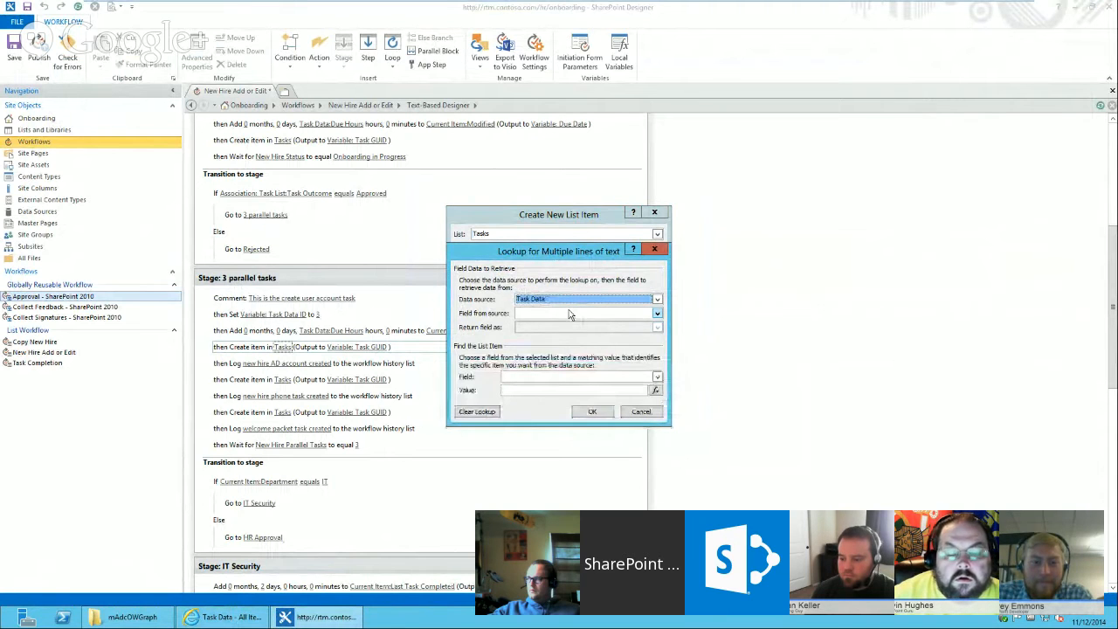
{"action": "key", "text": "Tab"}
{"action": "key", "text": "d"}
{"action": "key", "text": "d"}
{"action": "key", "text": "Tab"}
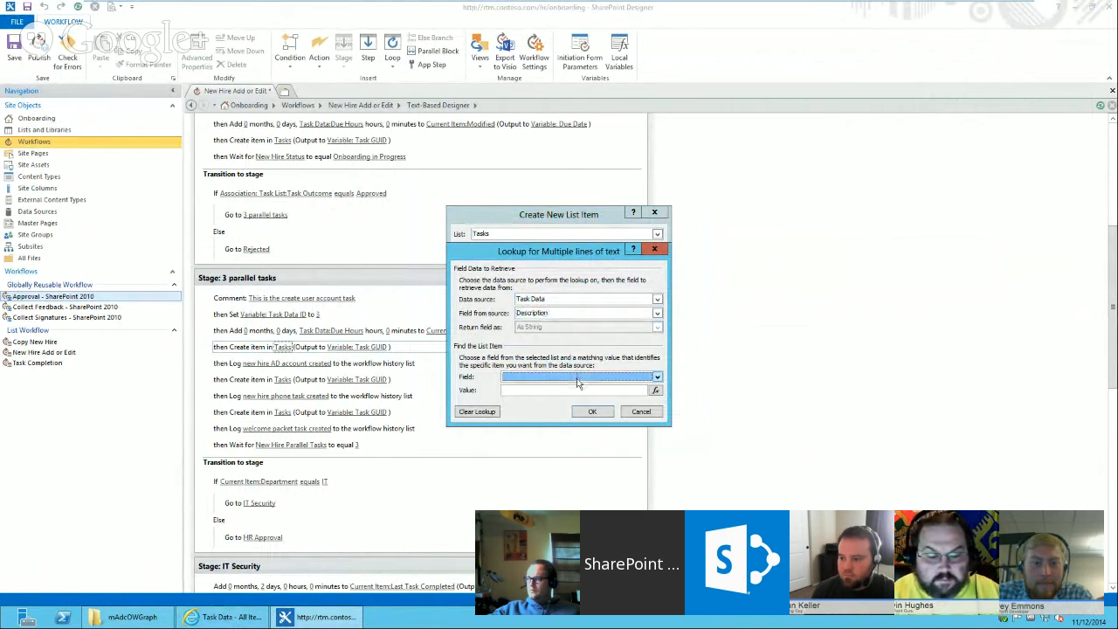
{"action": "key", "text": "i"}
{"action": "left_click", "coordinate": [656, 393]}
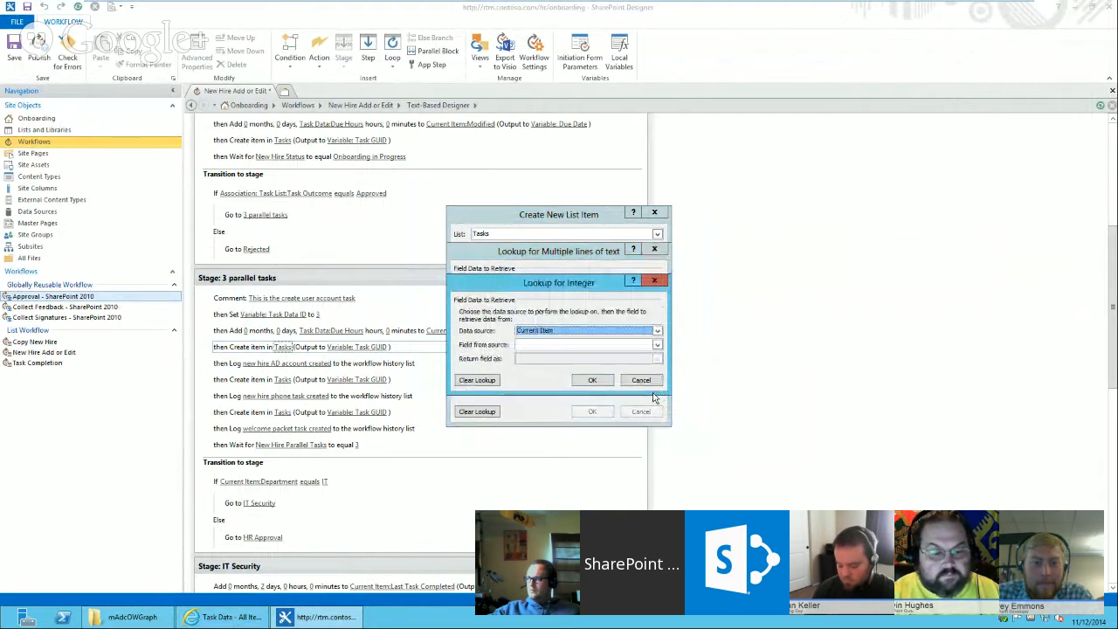
{"action": "key", "text": "w"}
{"action": "left_click", "coordinate": [585, 345]}
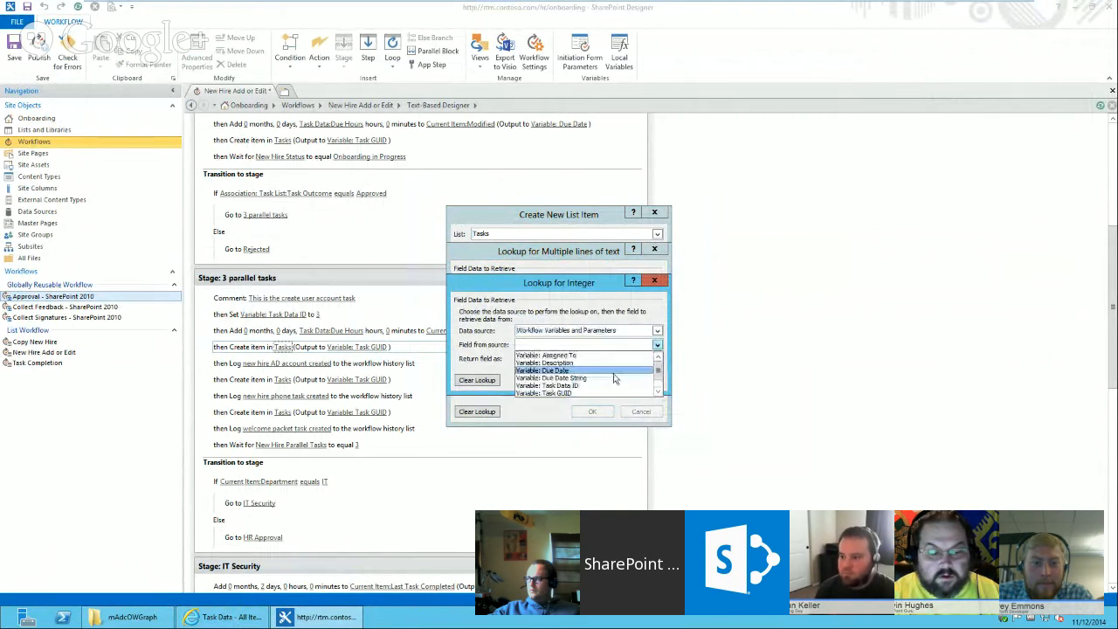
{"action": "left_click", "coordinate": [591, 386]}
{"action": "left_click", "coordinate": [592, 382]}
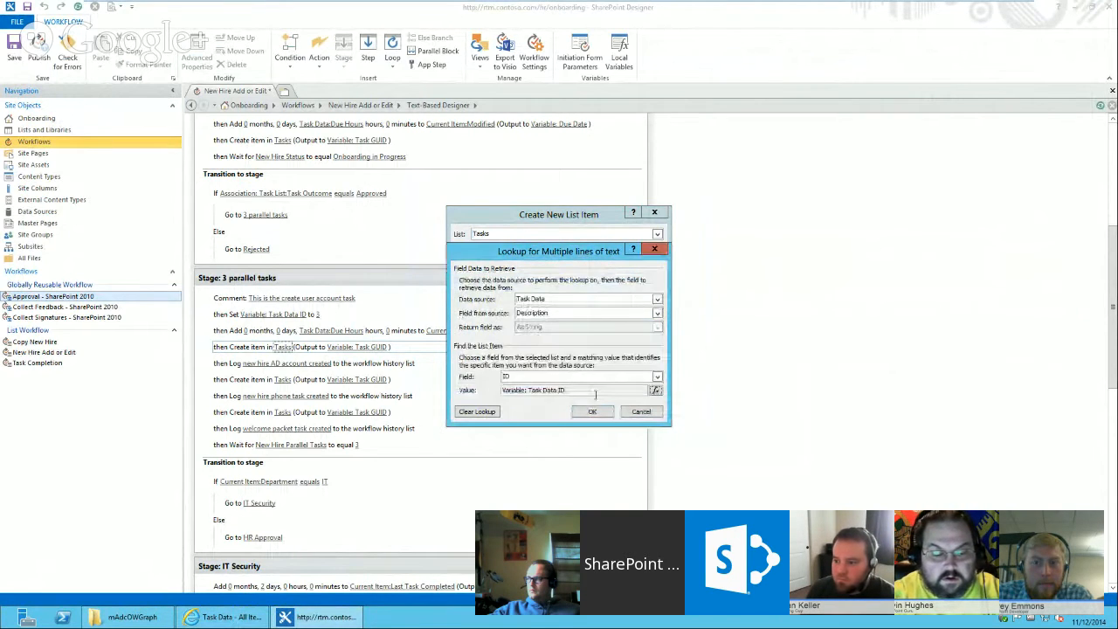
{"action": "left_click", "coordinate": [593, 411]}
{"action": "left_click", "coordinate": [558, 336]}
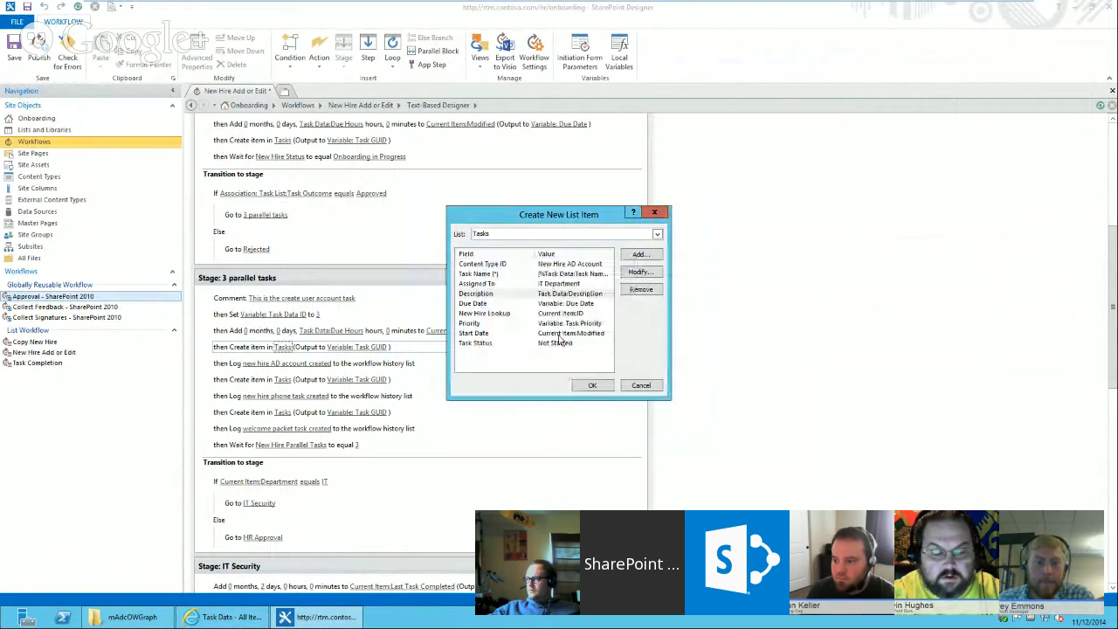
{"action": "left_click", "coordinate": [508, 323]}
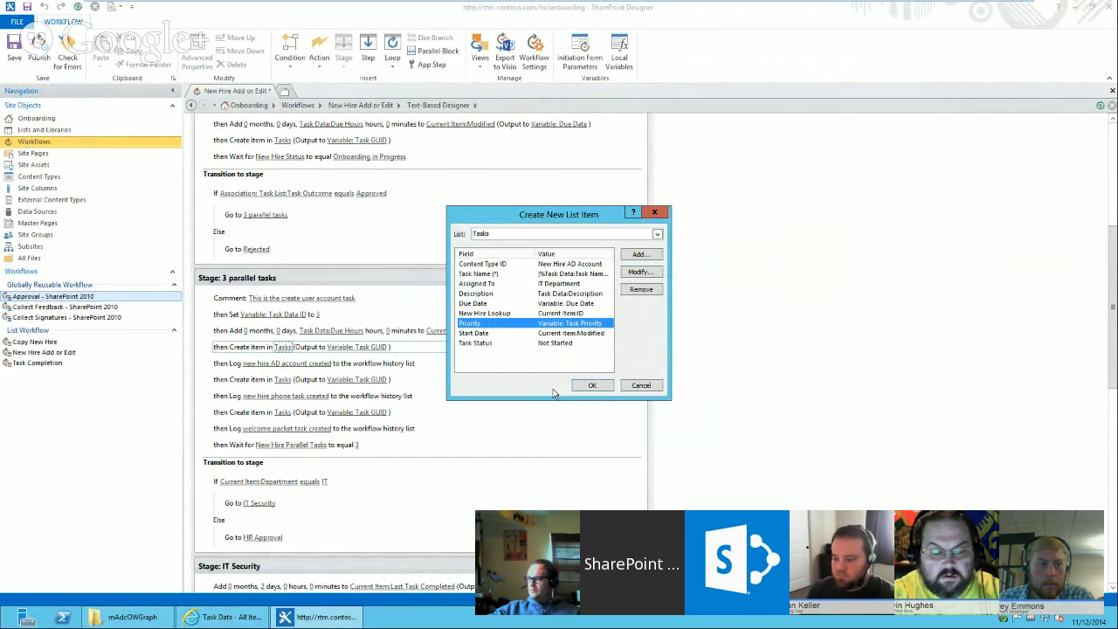
{"action": "left_click", "coordinate": [592, 386]}
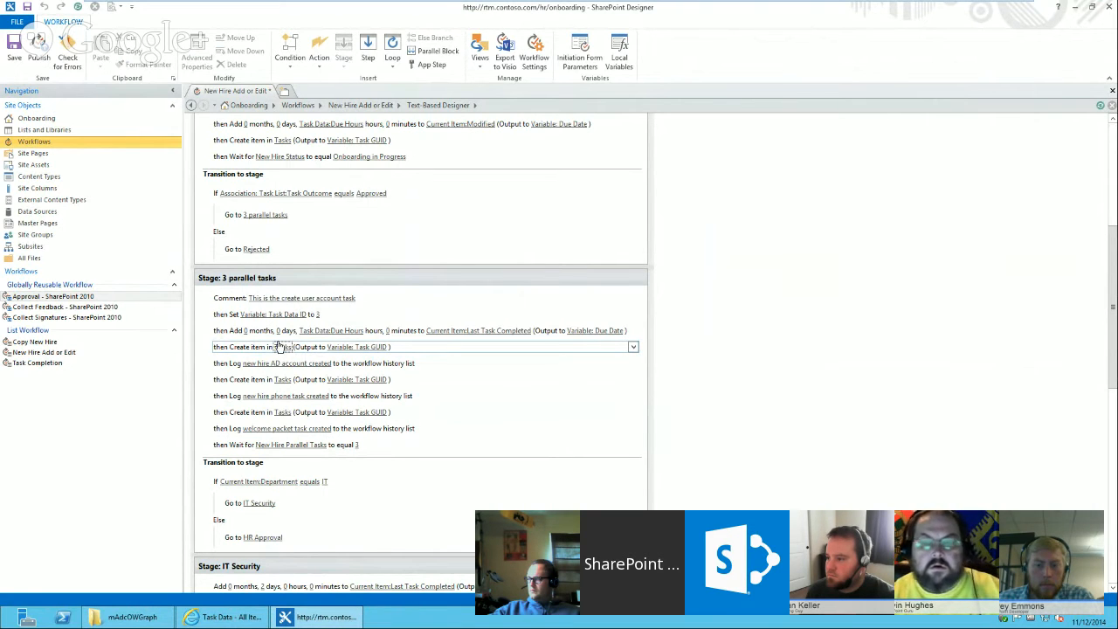
Try to open the Task Completion workflow from the site's workflows list.
{"action": "left_click", "coordinate": [43, 145]}
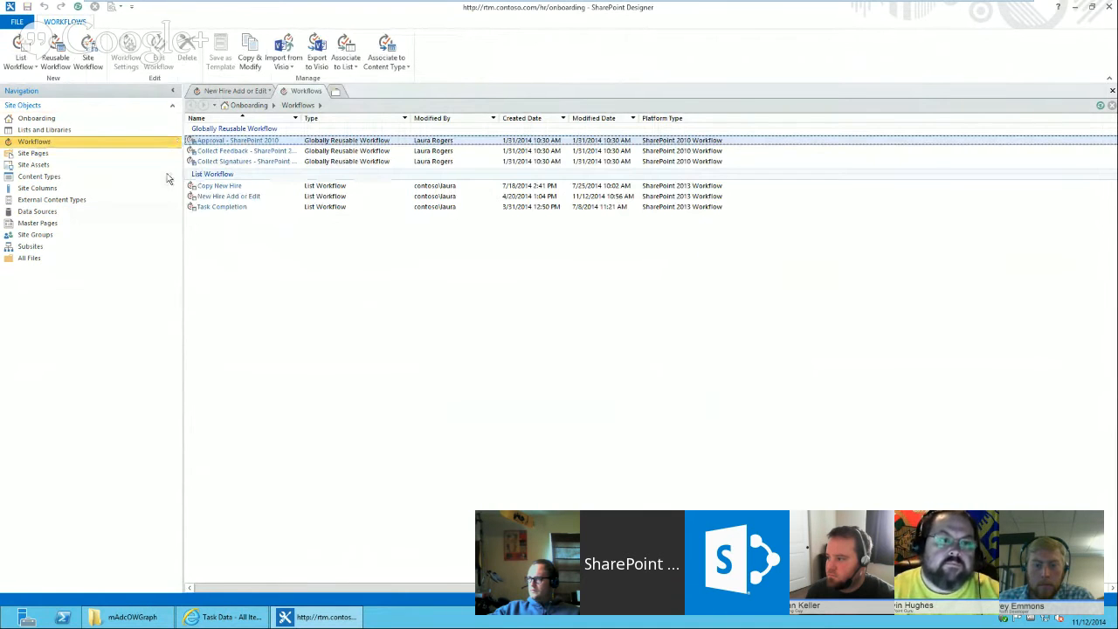
{"action": "left_click", "coordinate": [223, 207]}
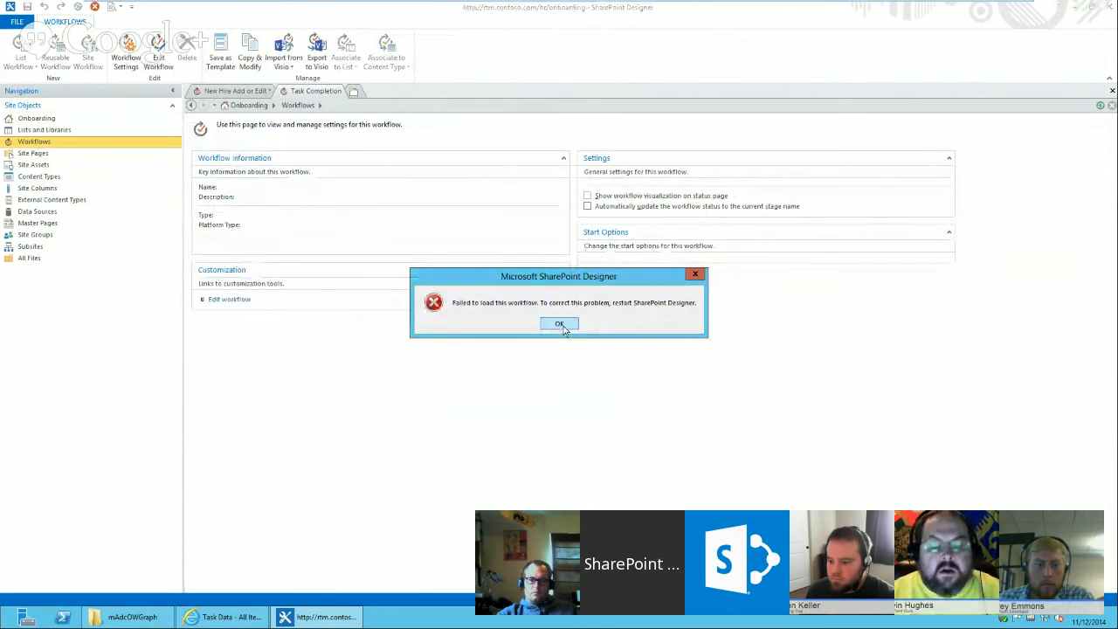
Add a Process Step field set to Variable: Task Data ID to the user-account task item, then publish the workflow.
{"action": "left_click", "coordinate": [575, 325]}
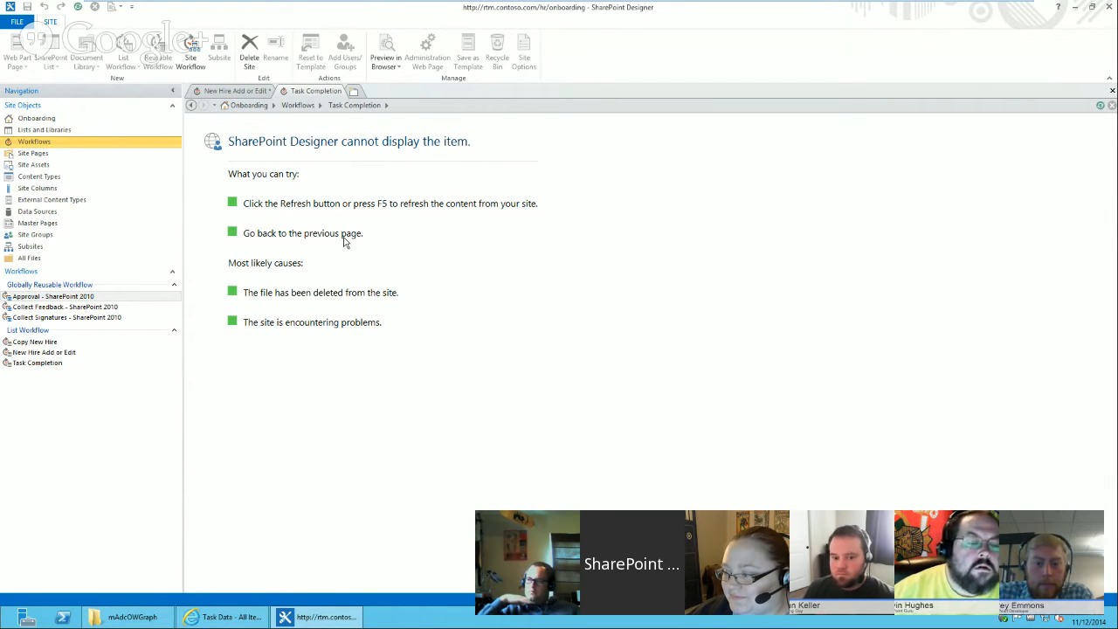
{"action": "left_click", "coordinate": [234, 90]}
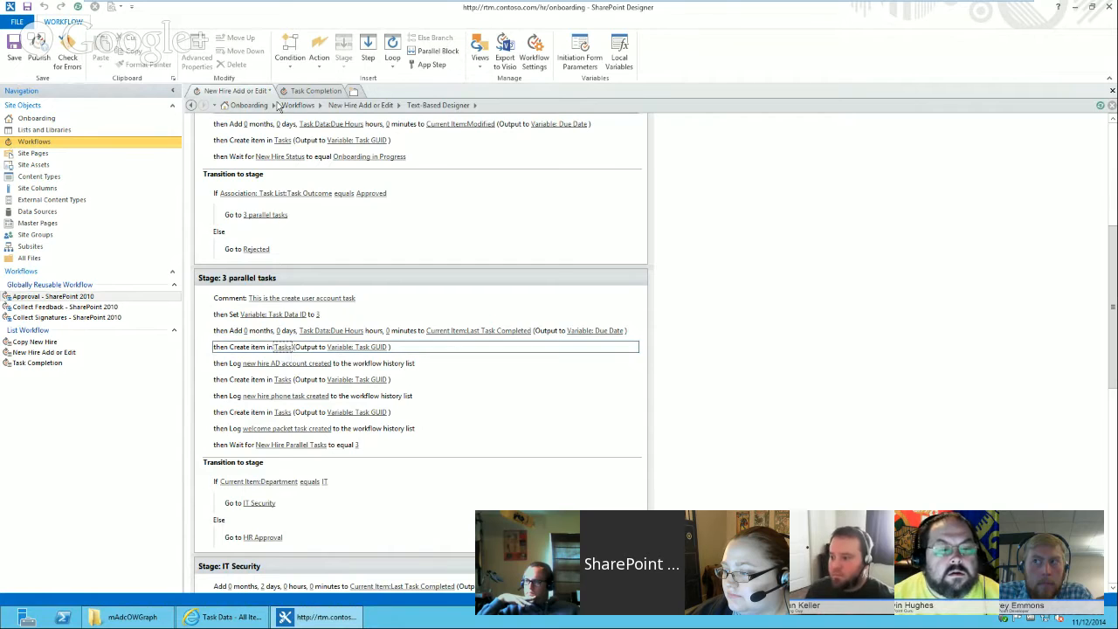
{"action": "left_click", "coordinate": [282, 348]}
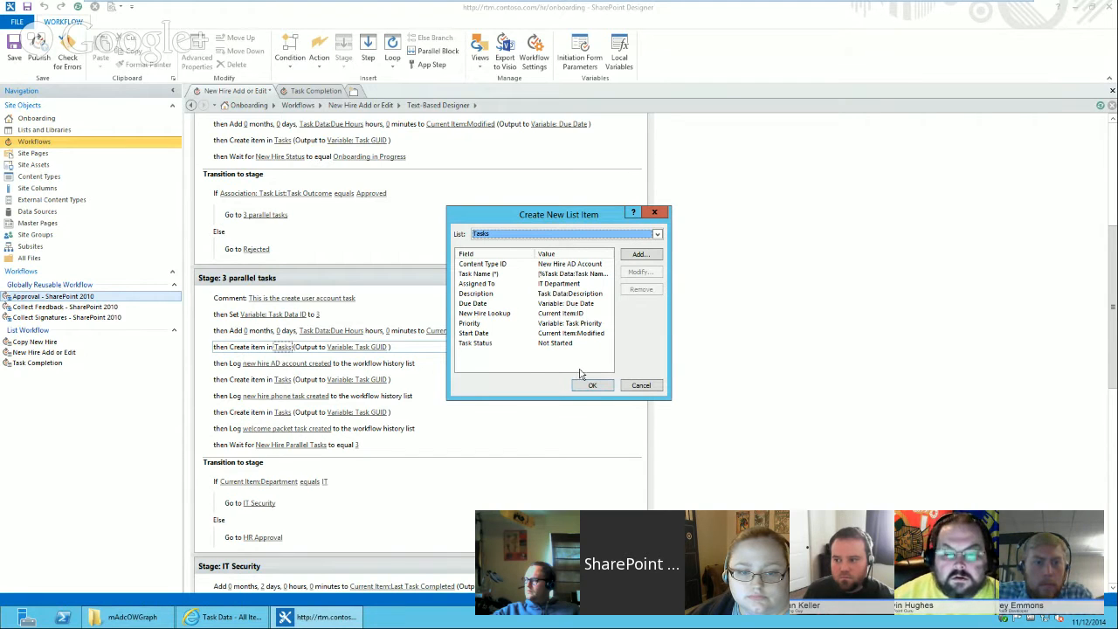
{"action": "left_click", "coordinate": [639, 256]}
{"action": "left_click", "coordinate": [560, 297]}
{"action": "left_click", "coordinate": [532, 319]}
{"action": "left_click", "coordinate": [621, 318]}
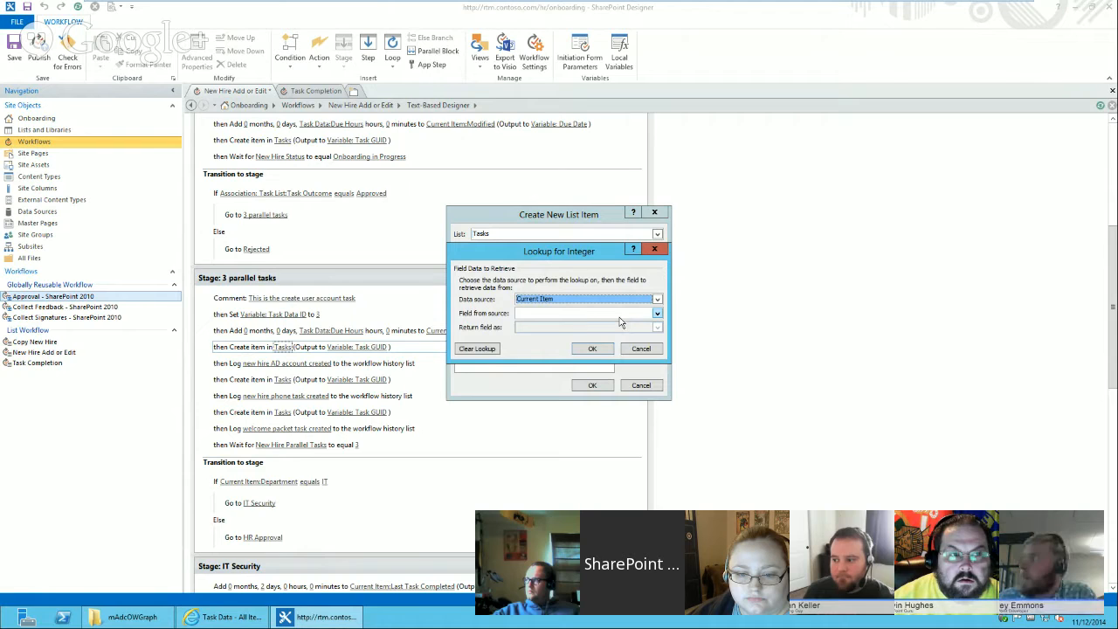
{"action": "left_click", "coordinate": [620, 314]}
{"action": "left_click", "coordinate": [576, 352]}
{"action": "left_click", "coordinate": [592, 348]}
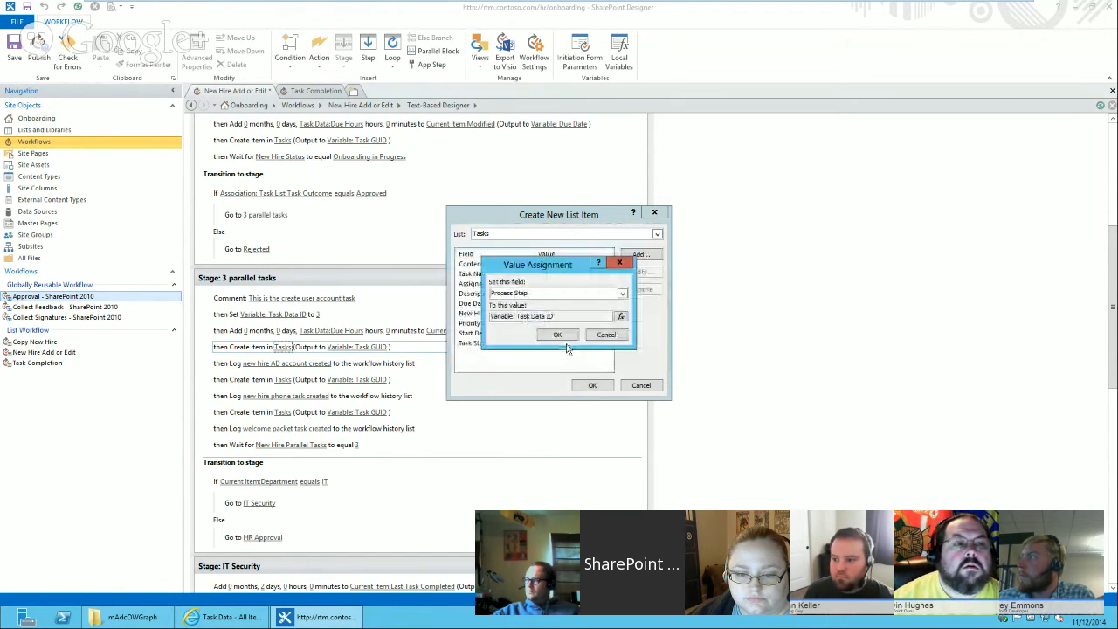
{"action": "left_click", "coordinate": [559, 335]}
{"action": "left_click", "coordinate": [592, 385]}
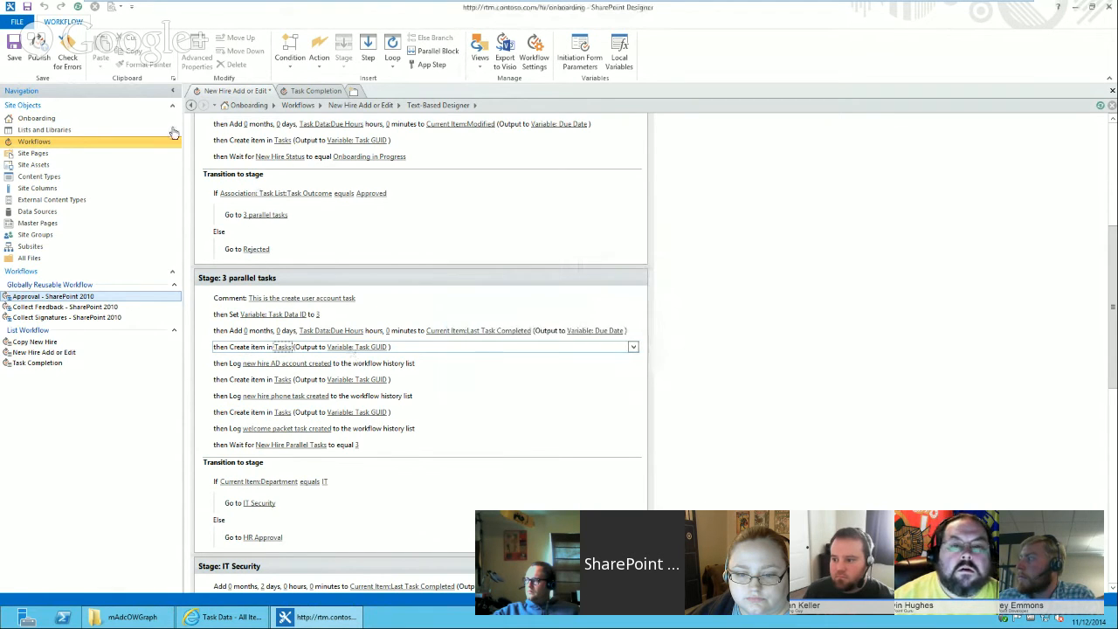
{"action": "left_click", "coordinate": [38, 45]}
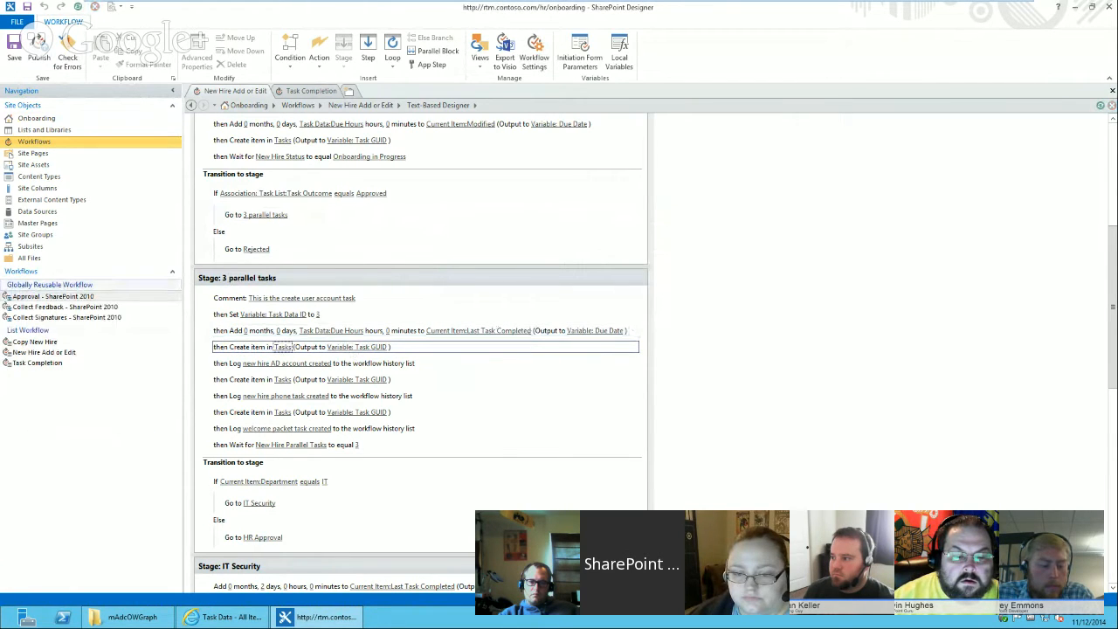
Submit a new hire form with the hire's first and last name, department IT, job title manager and a hiring manager.
{"action": "left_click", "coordinate": [225, 617]}
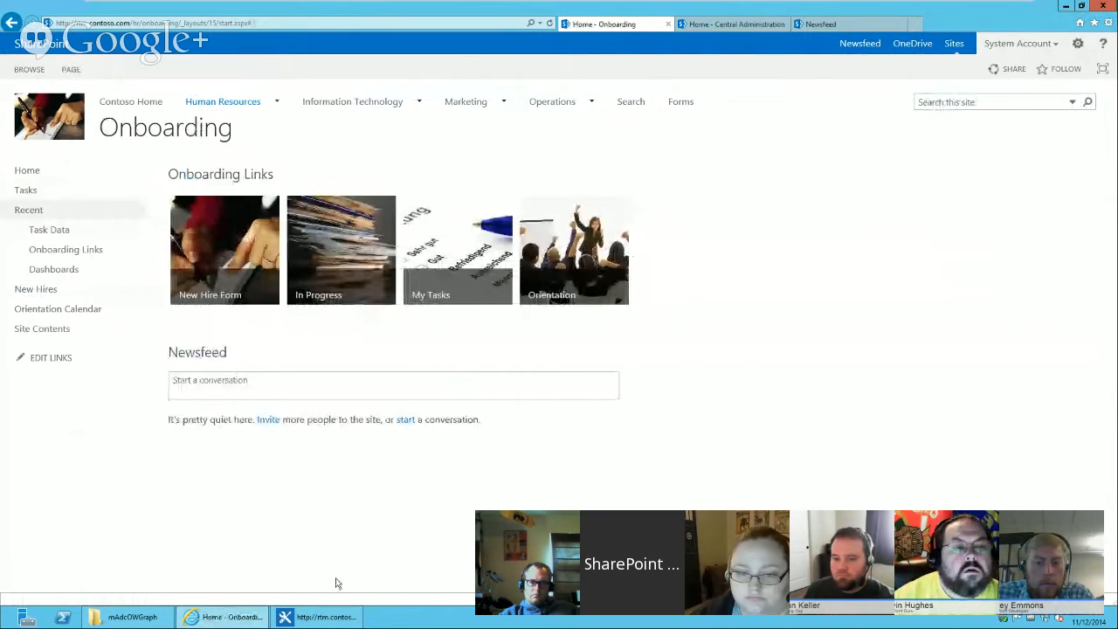
{"action": "left_click", "coordinate": [200, 256]}
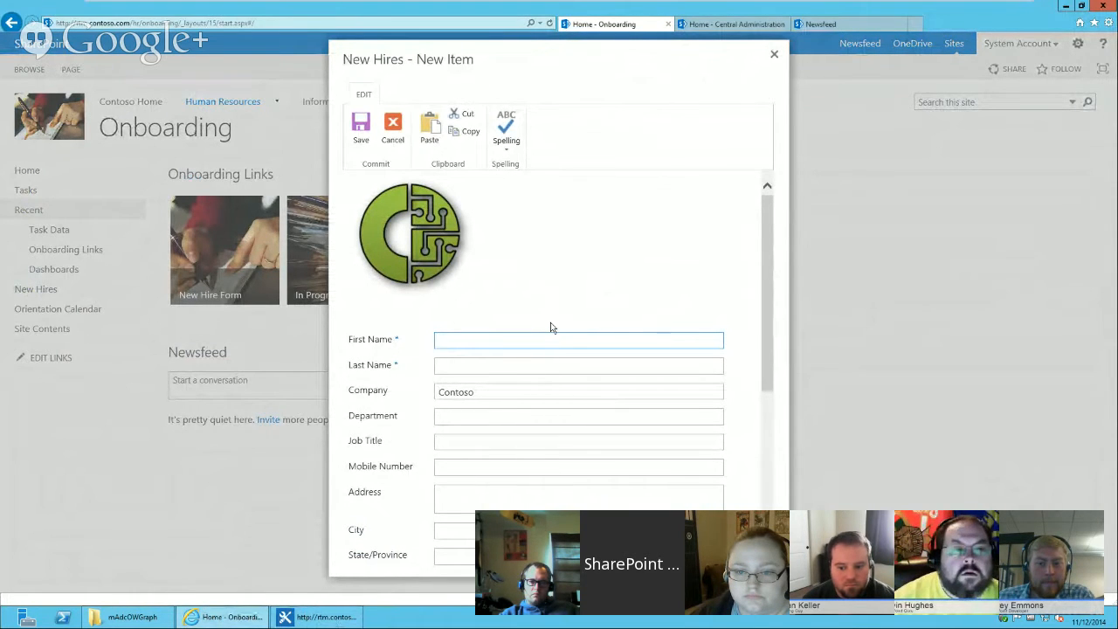
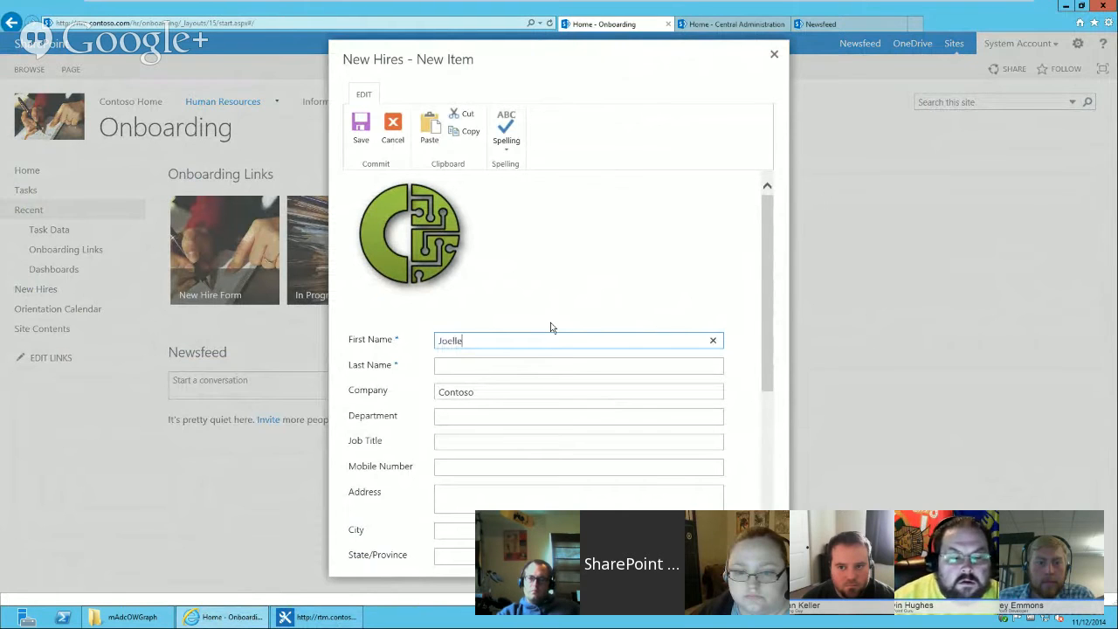
{"action": "key", "text": "Tab"}
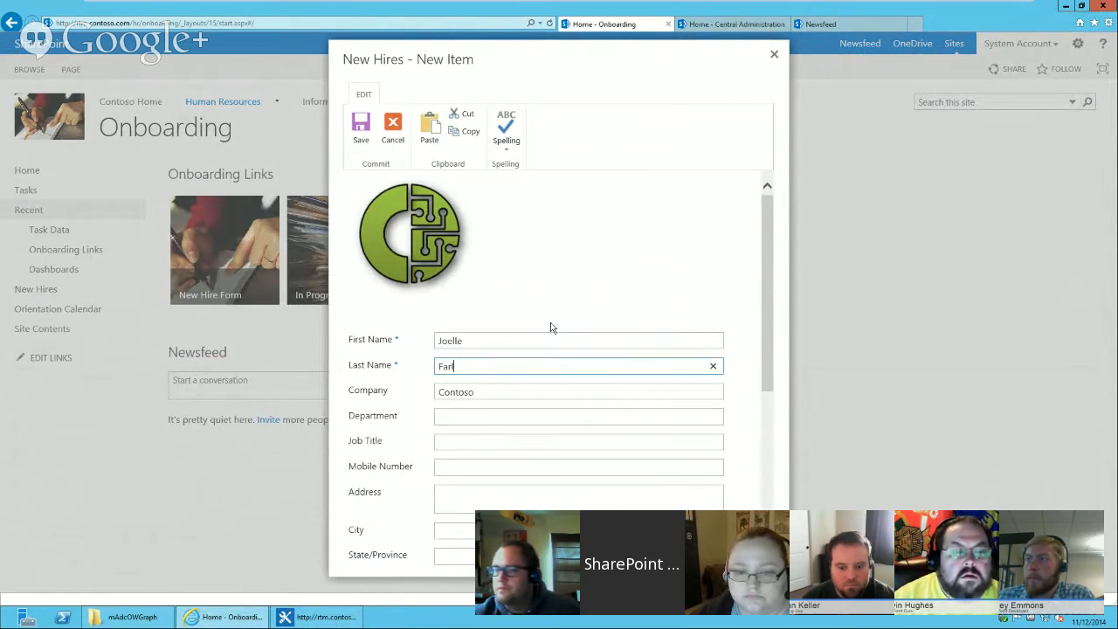
{"action": "left_click", "coordinate": [524, 416]}
{"action": "type", "text": "IT"}
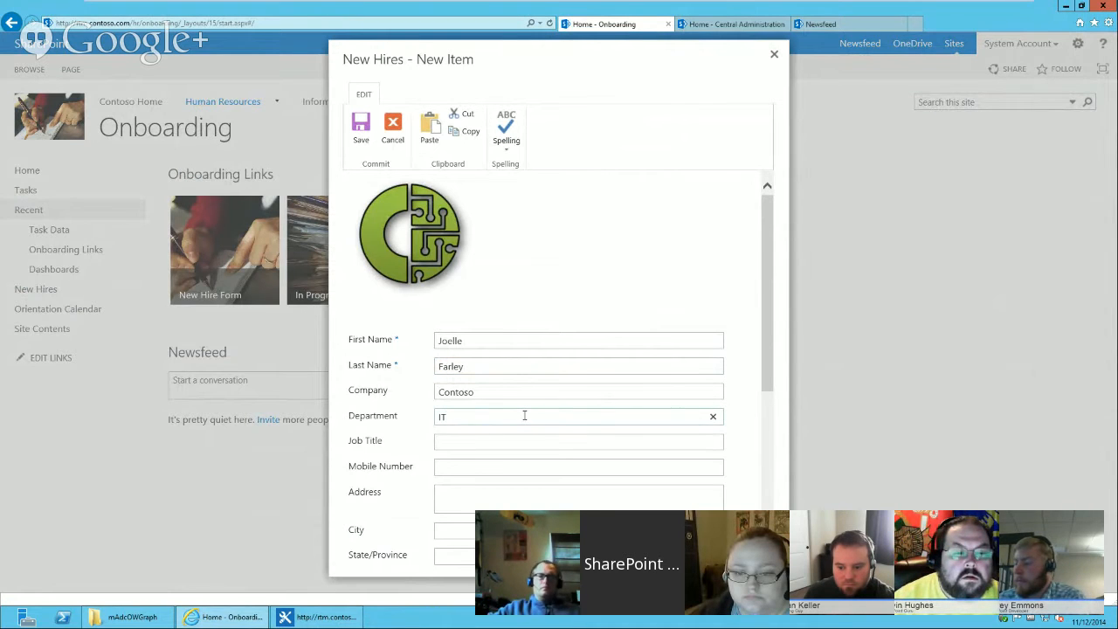
{"action": "left_click", "coordinate": [538, 435]}
{"action": "type", "text": "manager"}
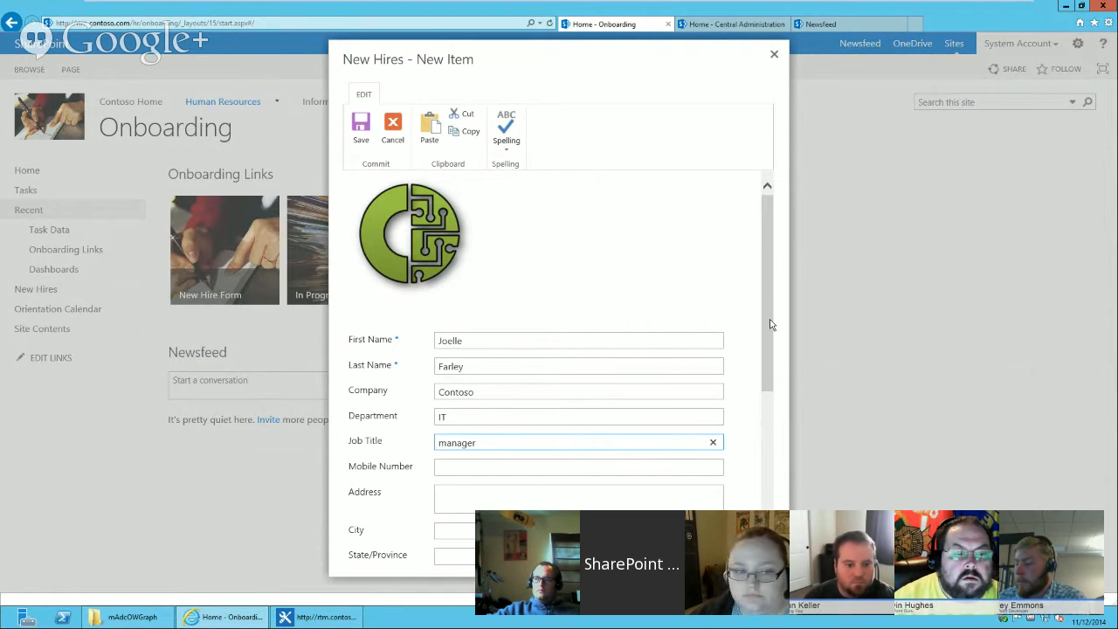
{"action": "scroll", "coordinate": [728, 447], "scroll_direction": "down", "scroll_amount": 5}
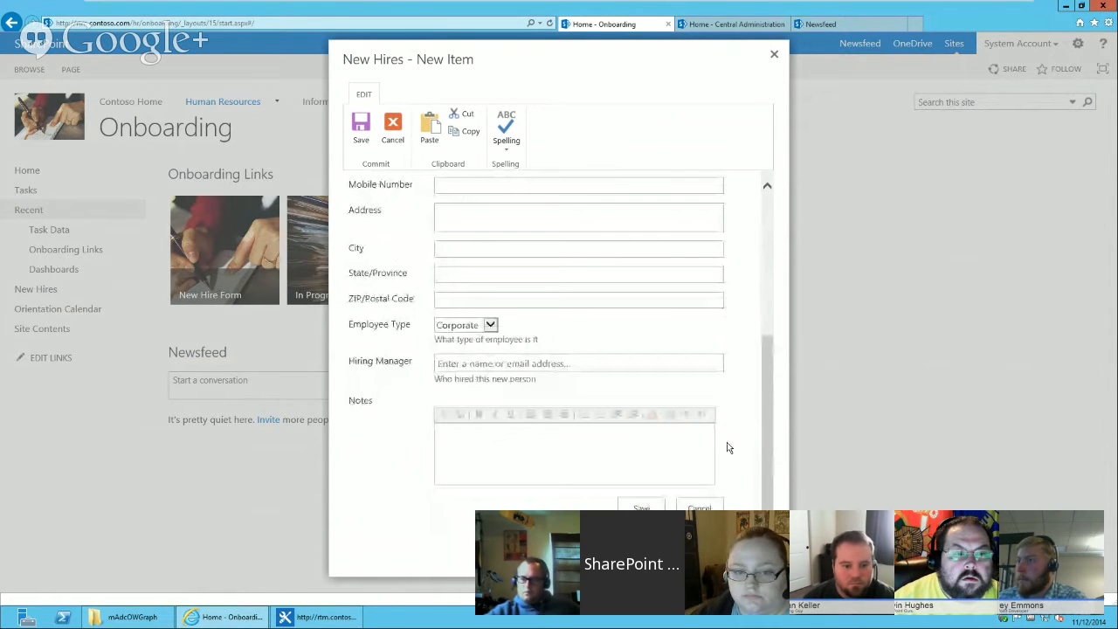
{"action": "left_click", "coordinate": [570, 364]}
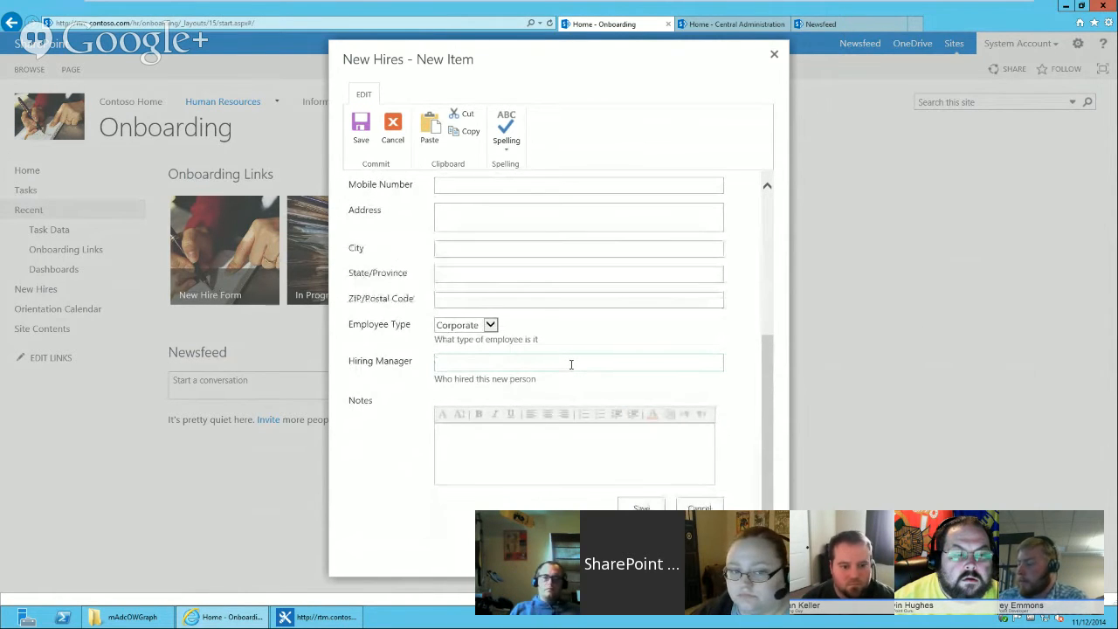
{"action": "type", "text": "l"}
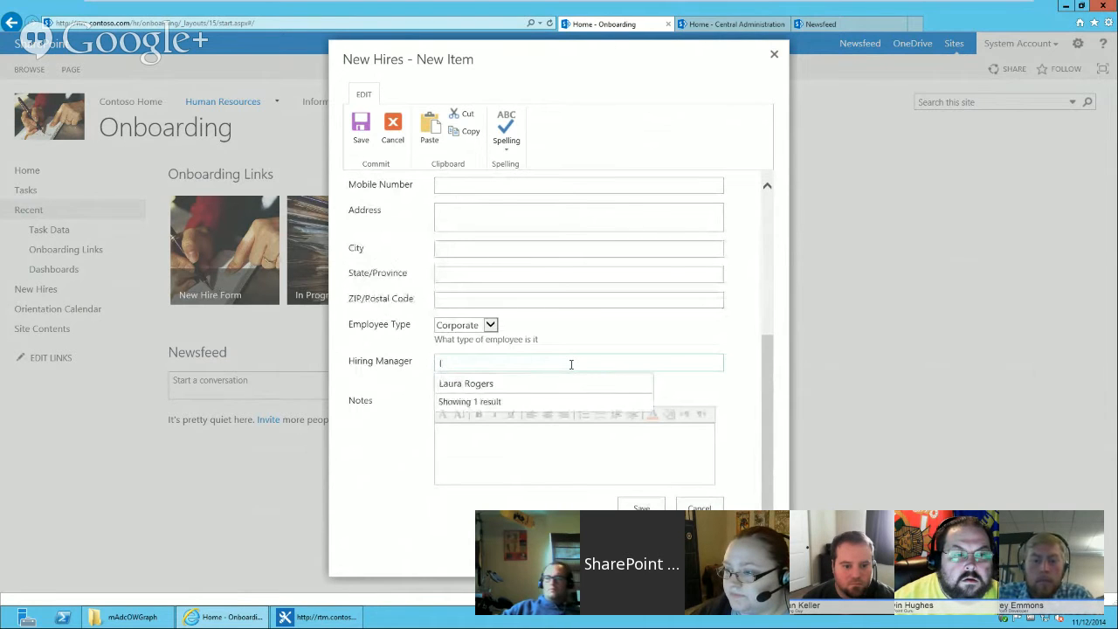
{"action": "left_click", "coordinate": [512, 382]}
{"action": "left_click", "coordinate": [641, 509]}
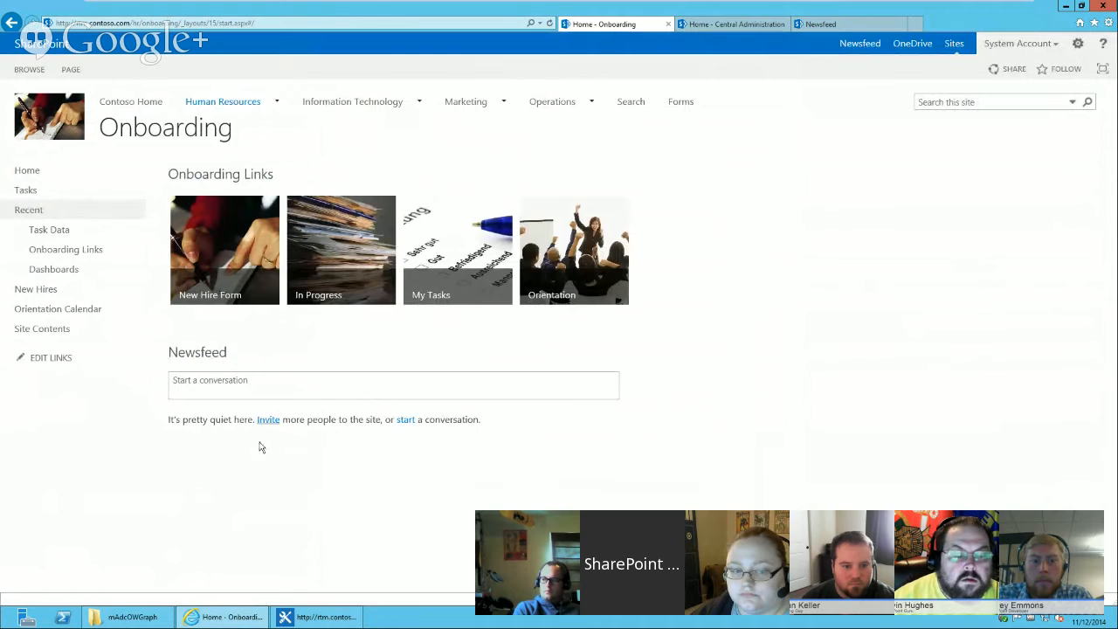
Open the new hire's dashboard from the In Progress list and view its Manager Approval task.
{"action": "left_click", "coordinate": [329, 253]}
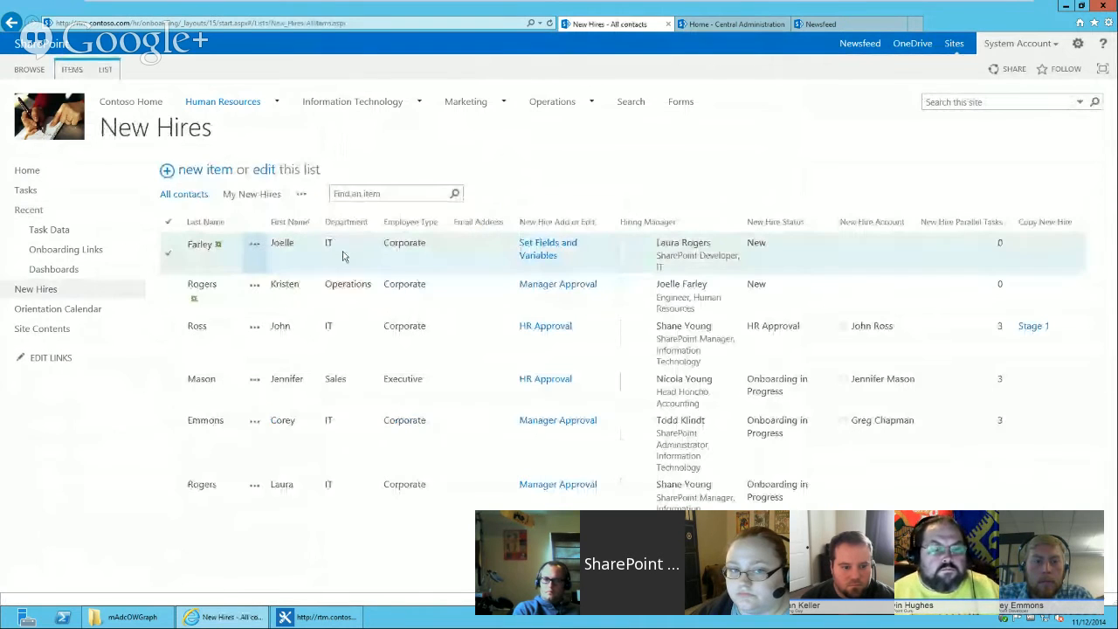
{"action": "left_click", "coordinate": [252, 246]}
{"action": "left_click", "coordinate": [274, 255]}
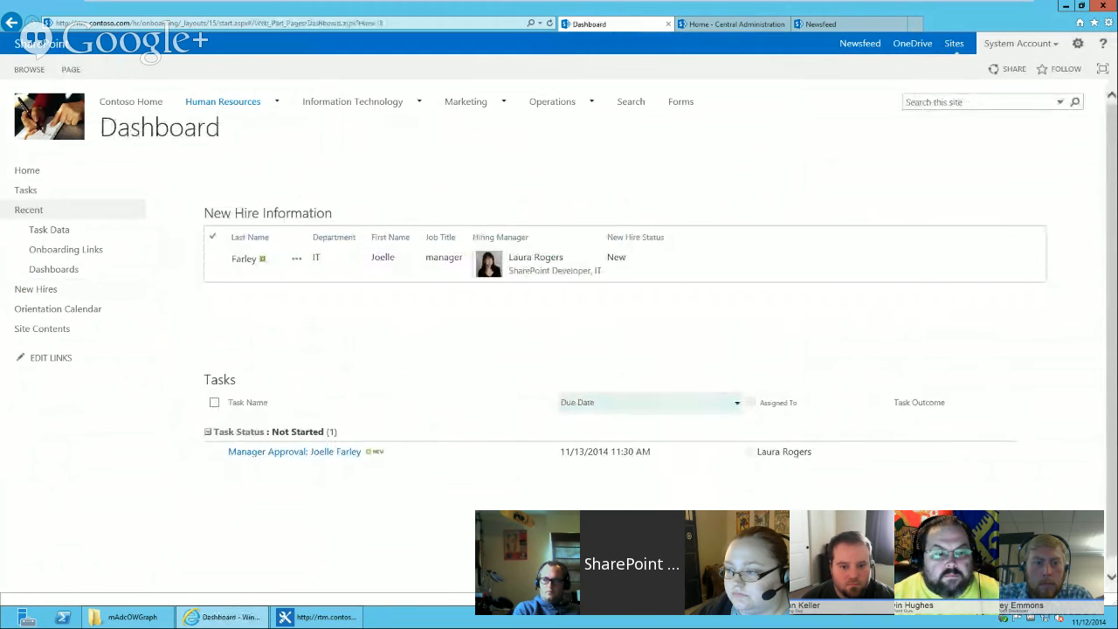
{"action": "left_click", "coordinate": [305, 455]}
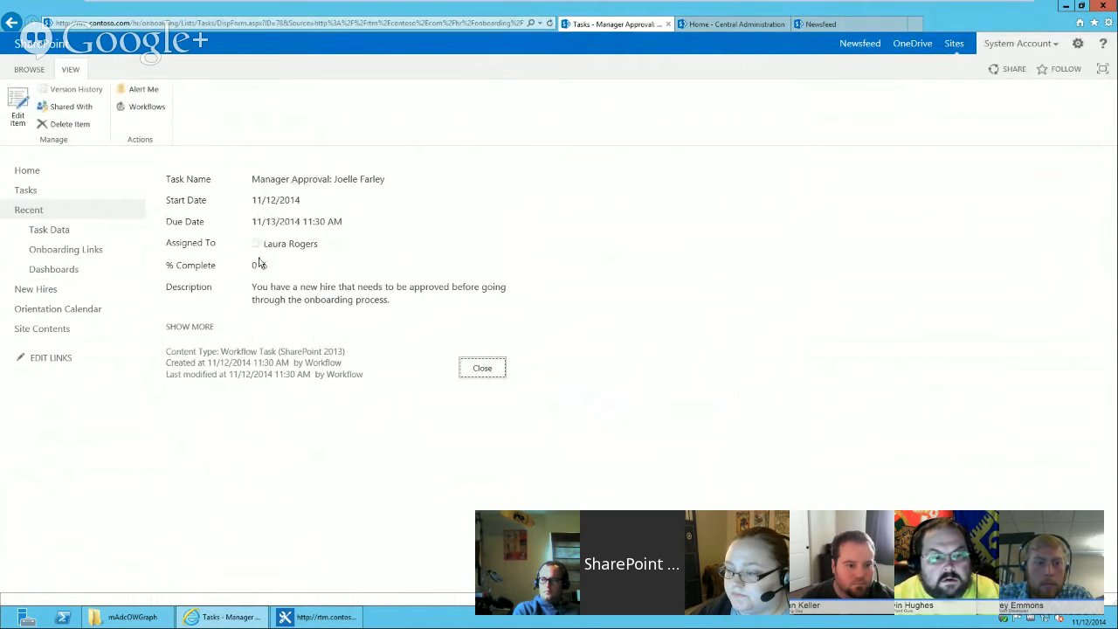
{"action": "left_click", "coordinate": [482, 368]}
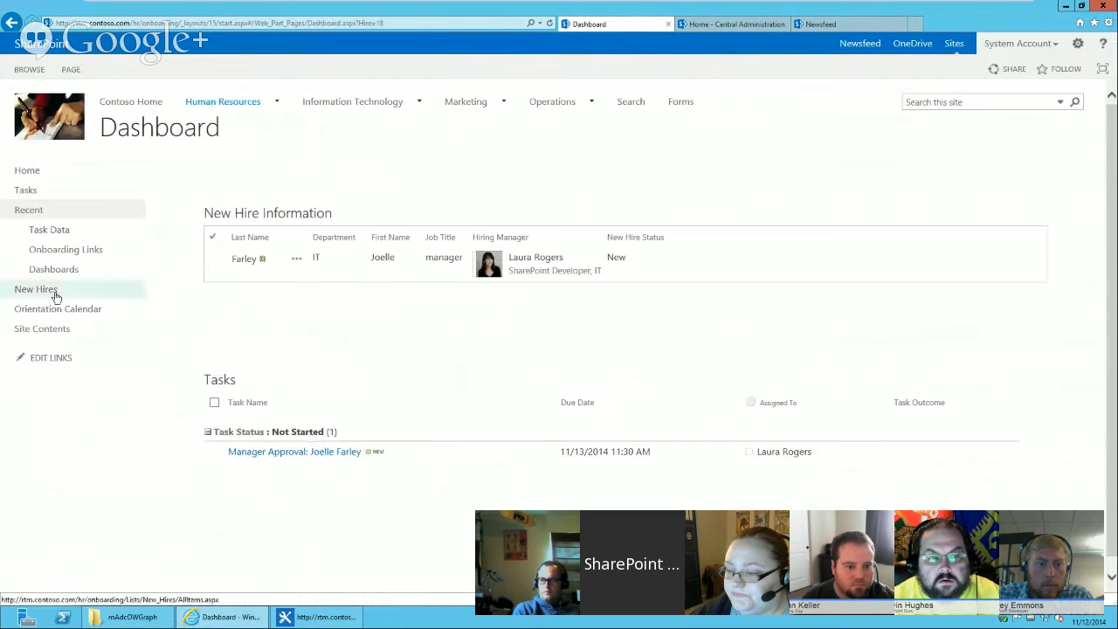
Examine the Tasks list's Process Step lookup for the new hire's Manager Approval task.
{"action": "left_click", "coordinate": [26, 191]}
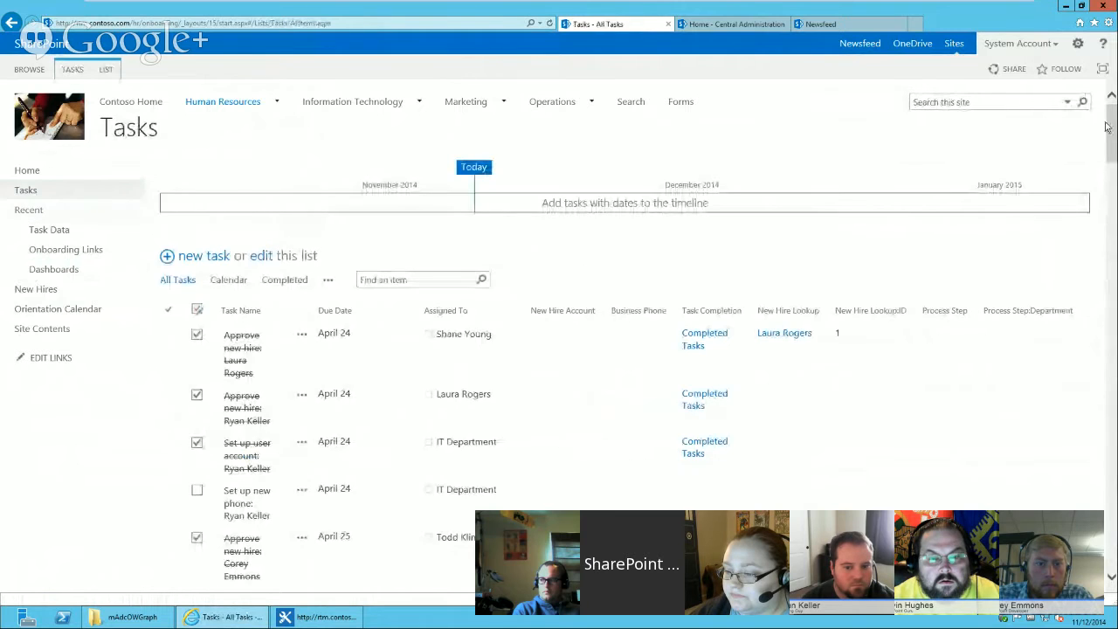
{"action": "scroll", "coordinate": [1099, 110], "scroll_direction": "down", "scroll_amount": 15}
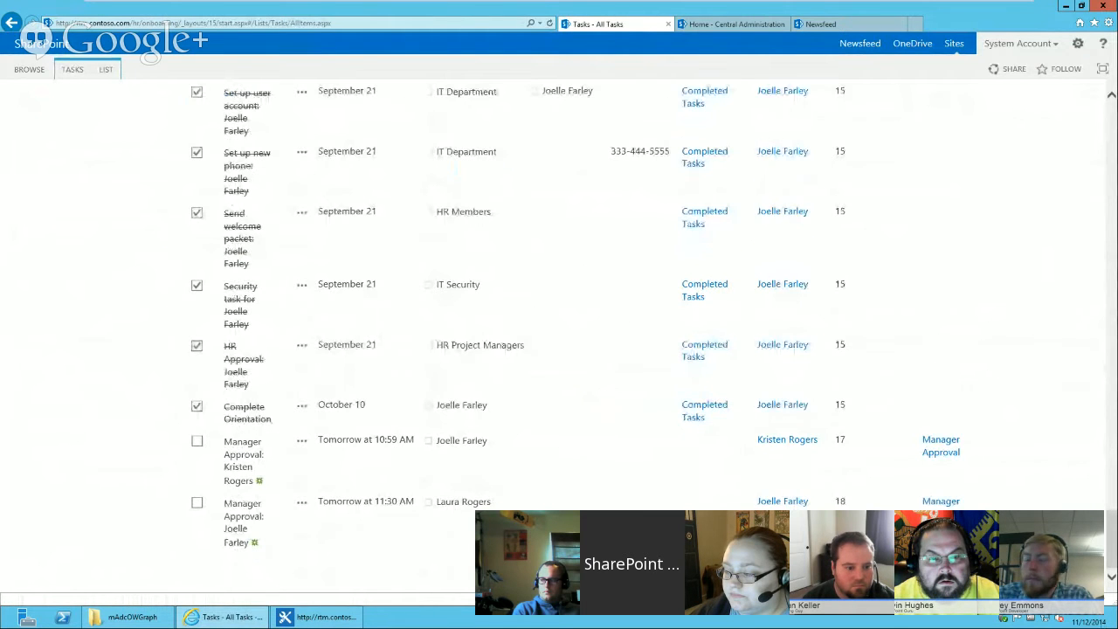
{"action": "left_click", "coordinate": [941, 501]}
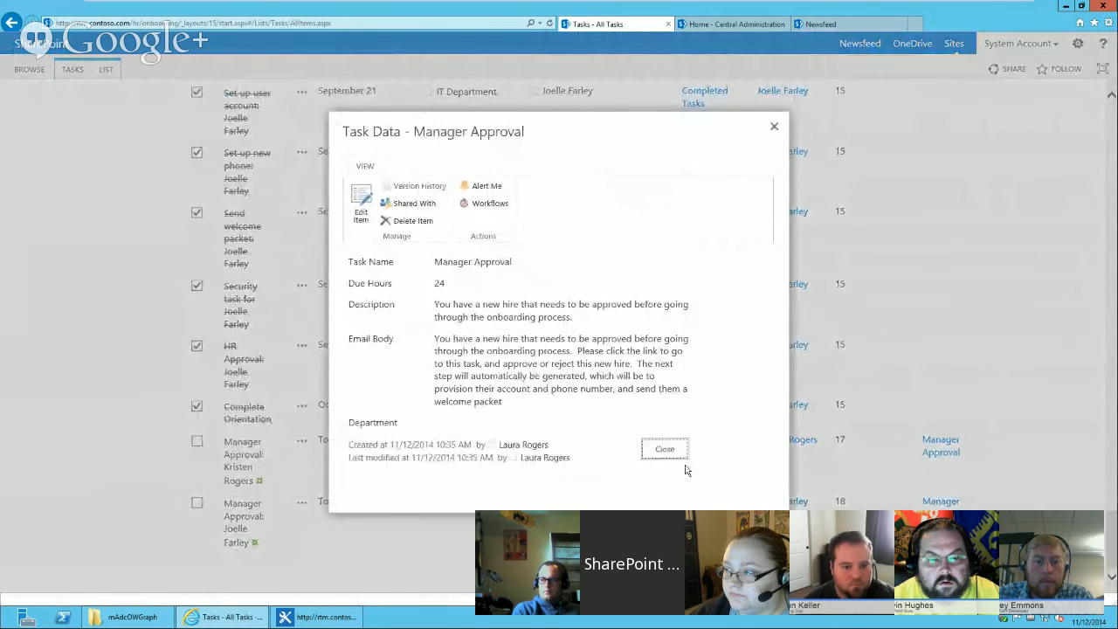
{"action": "left_click", "coordinate": [665, 449]}
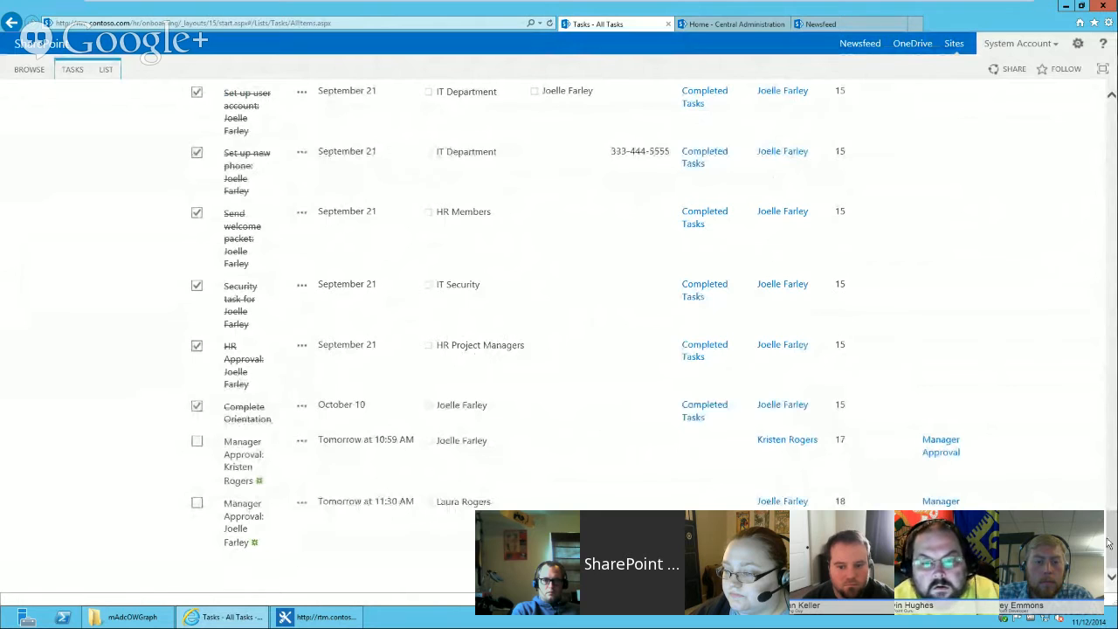
{"action": "left_click_drag", "start_coordinate": [1112, 540], "coordinate": [1088, 183]}
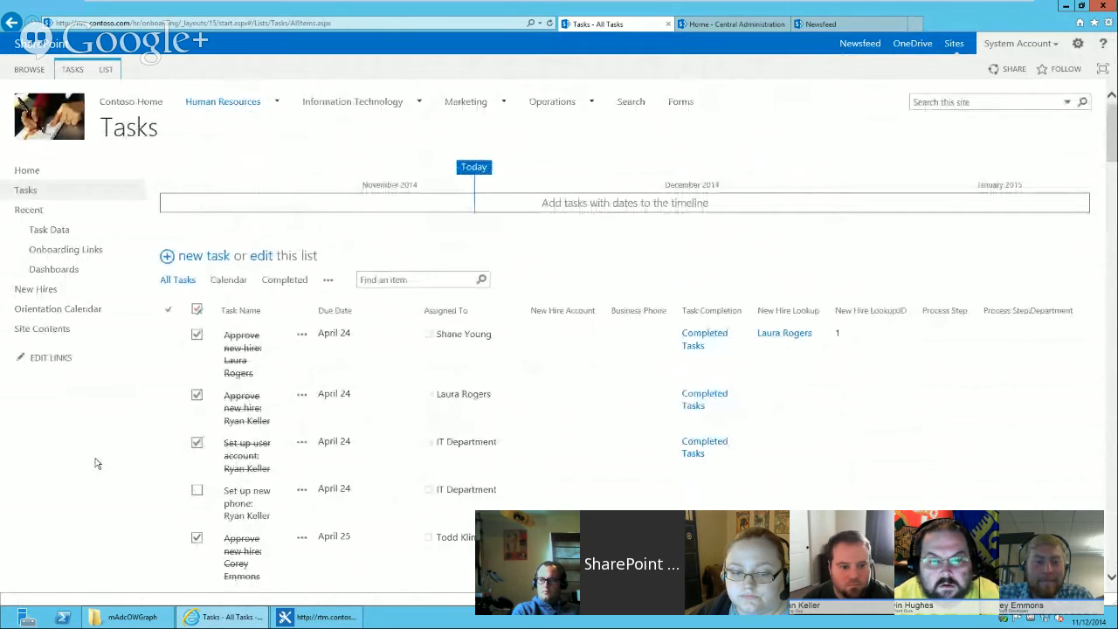
Create a custom list named Task_Data in the Onboarding Demo site.
{"action": "mouse_move", "coordinate": [208, 103]}
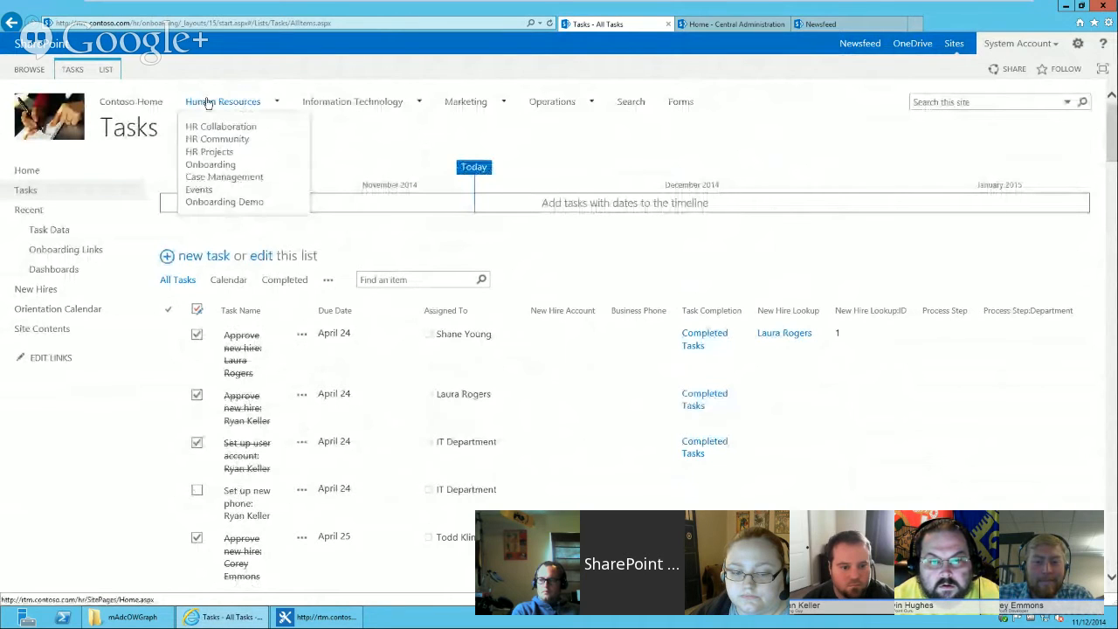
{"action": "left_click", "coordinate": [217, 204]}
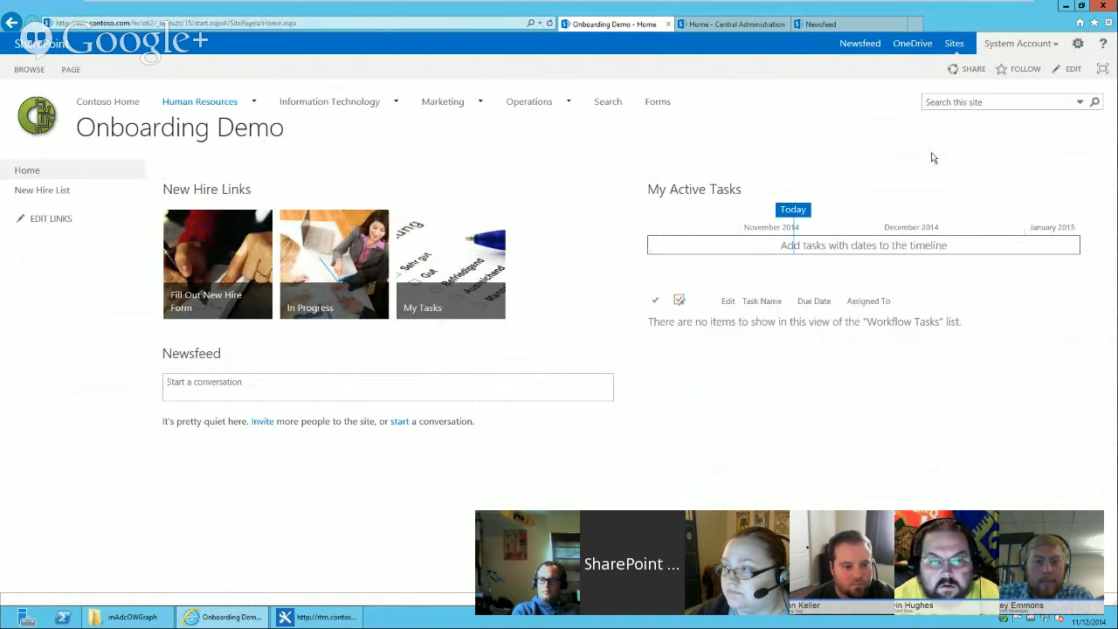
{"action": "left_click", "coordinate": [1079, 48]}
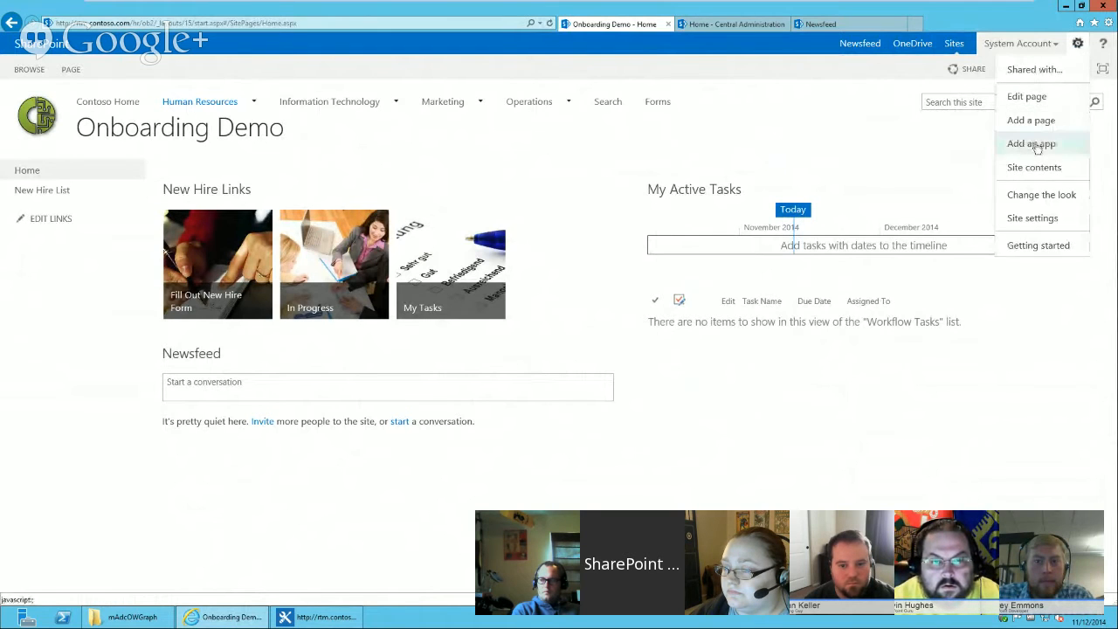
{"action": "left_click", "coordinate": [1044, 143]}
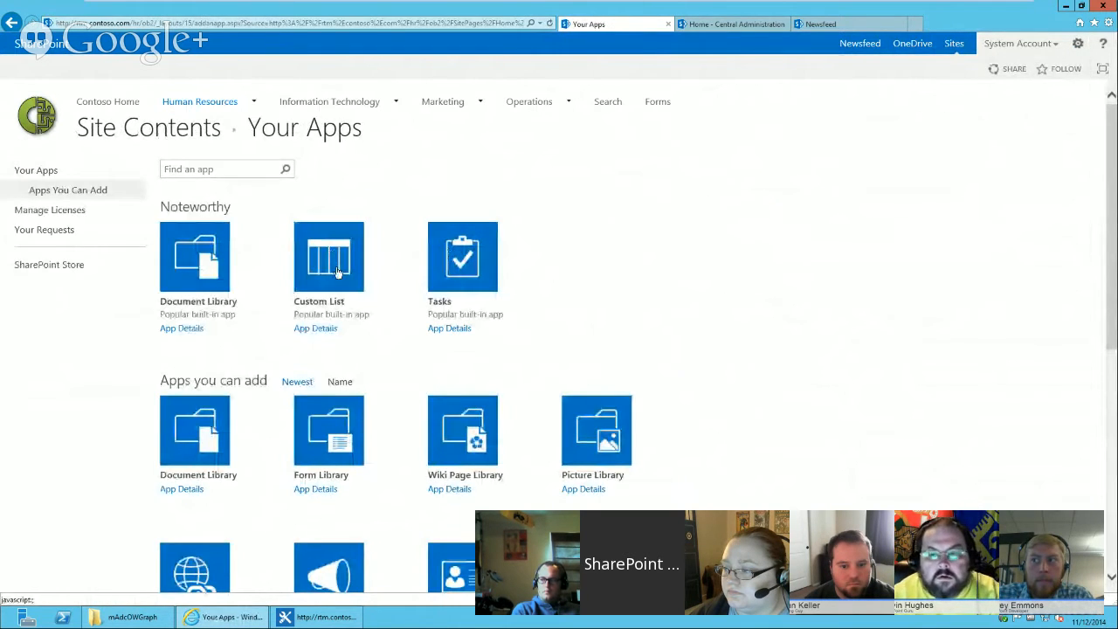
{"action": "left_click", "coordinate": [337, 272]}
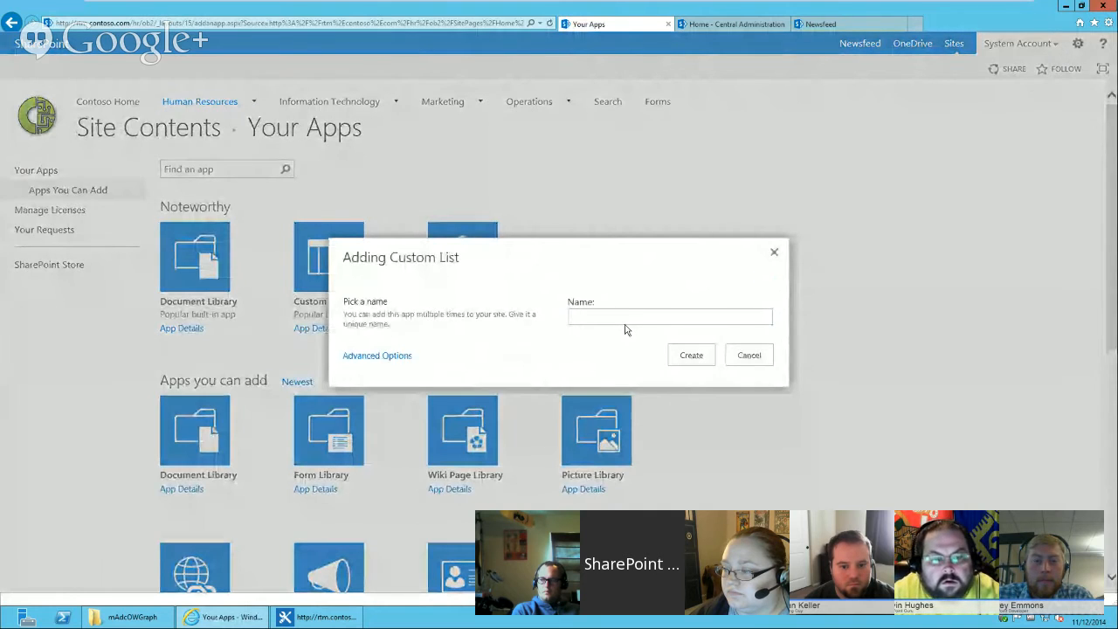
{"action": "type", "text": "Task"}
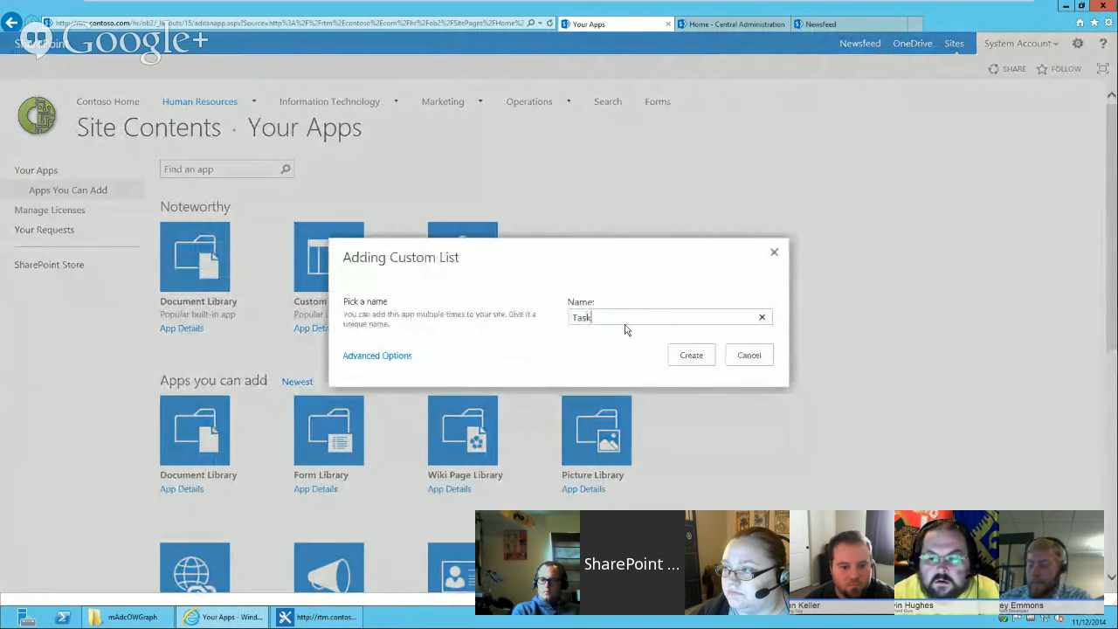
{"action": "type", "text": "_Data"}
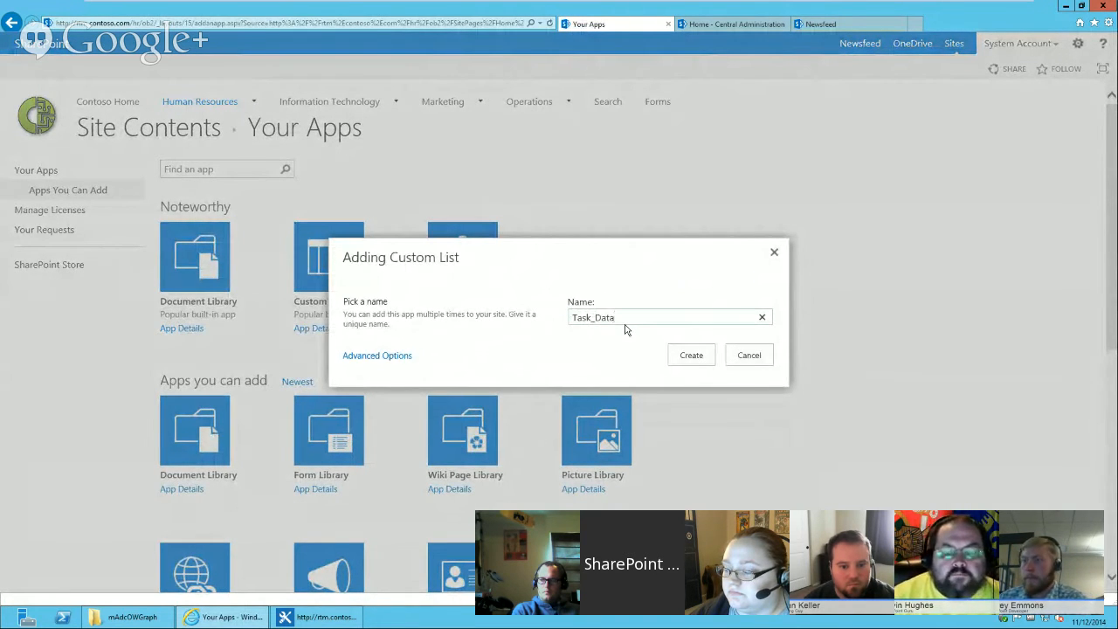
{"action": "left_click", "coordinate": [691, 355]}
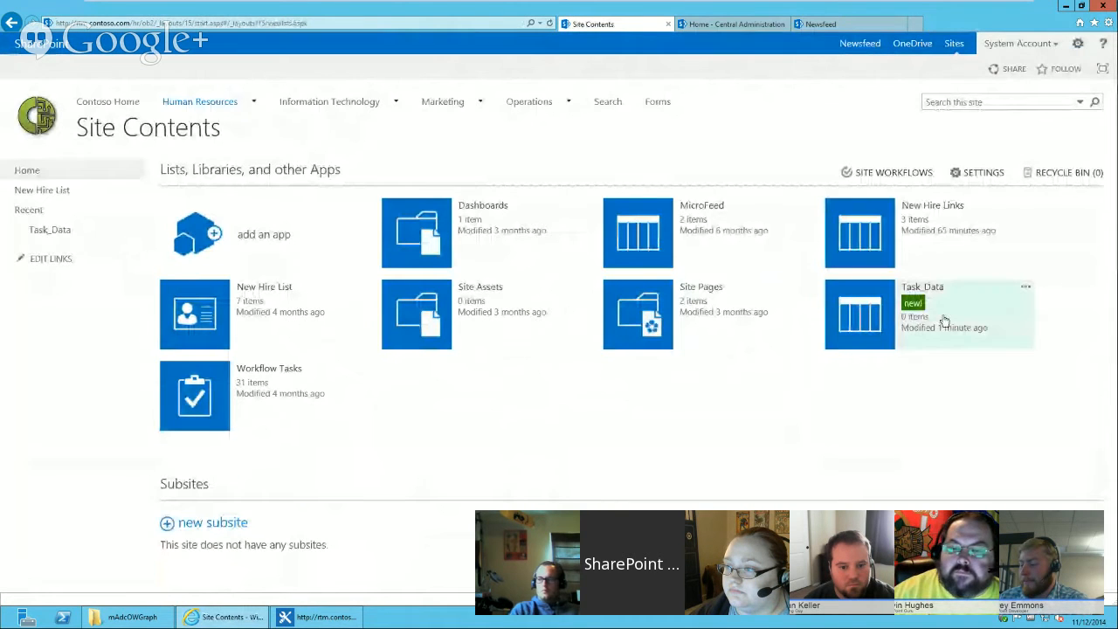
Rename the Task_Data list to Task Data in its list name settings.
{"action": "left_click", "coordinate": [1026, 288]}
{"action": "left_click", "coordinate": [824, 259]}
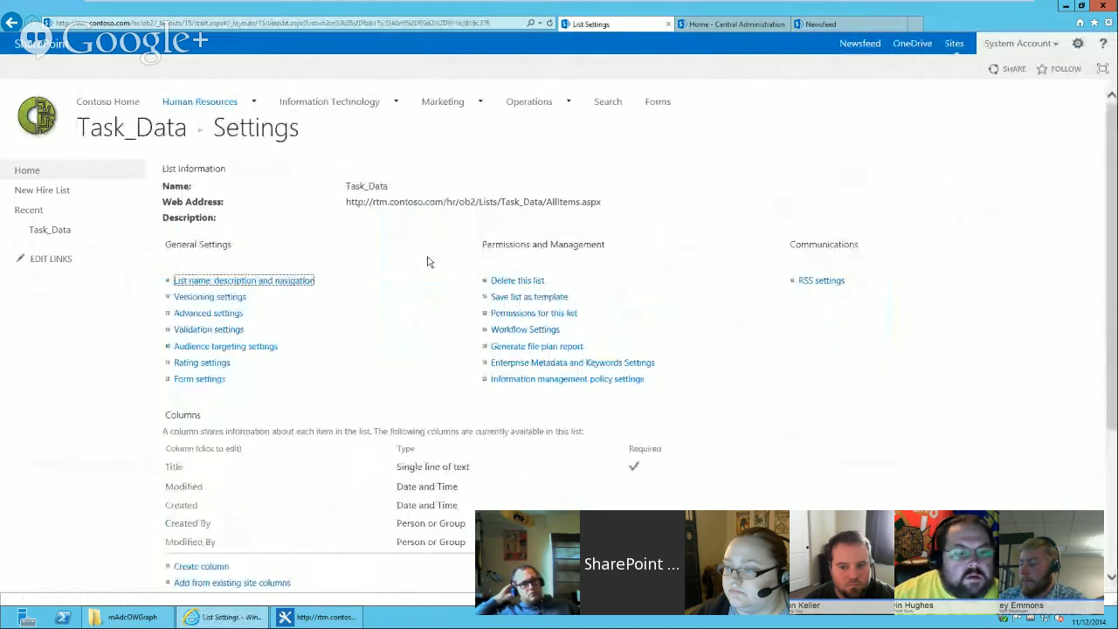
{"action": "left_click", "coordinate": [274, 282]}
{"action": "left_click", "coordinate": [347, 196]}
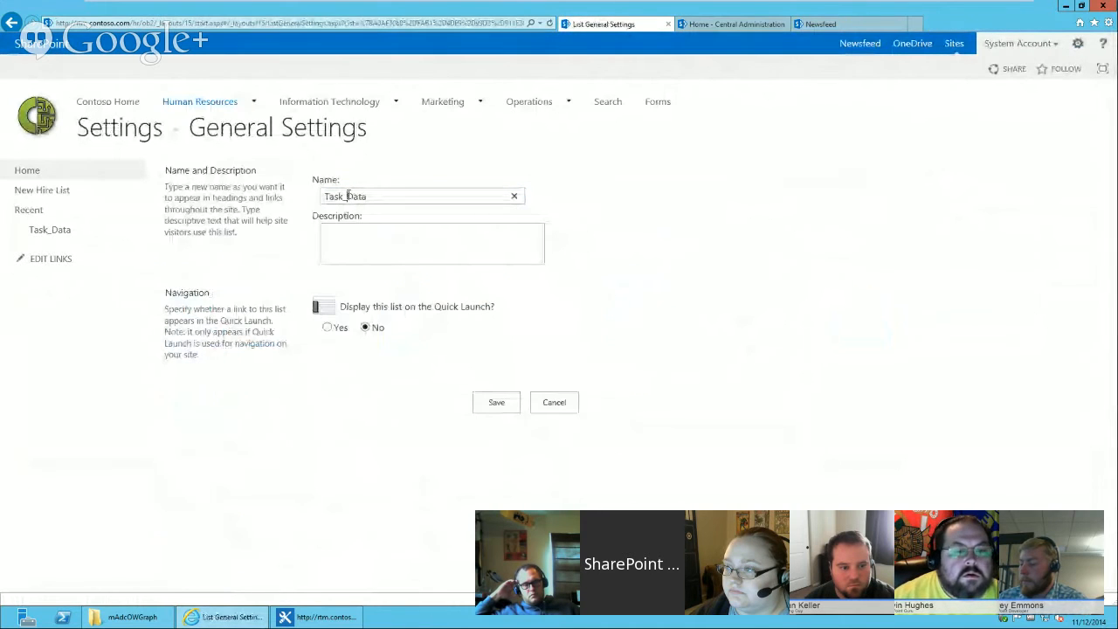
{"action": "key", "text": "BackSpace"}
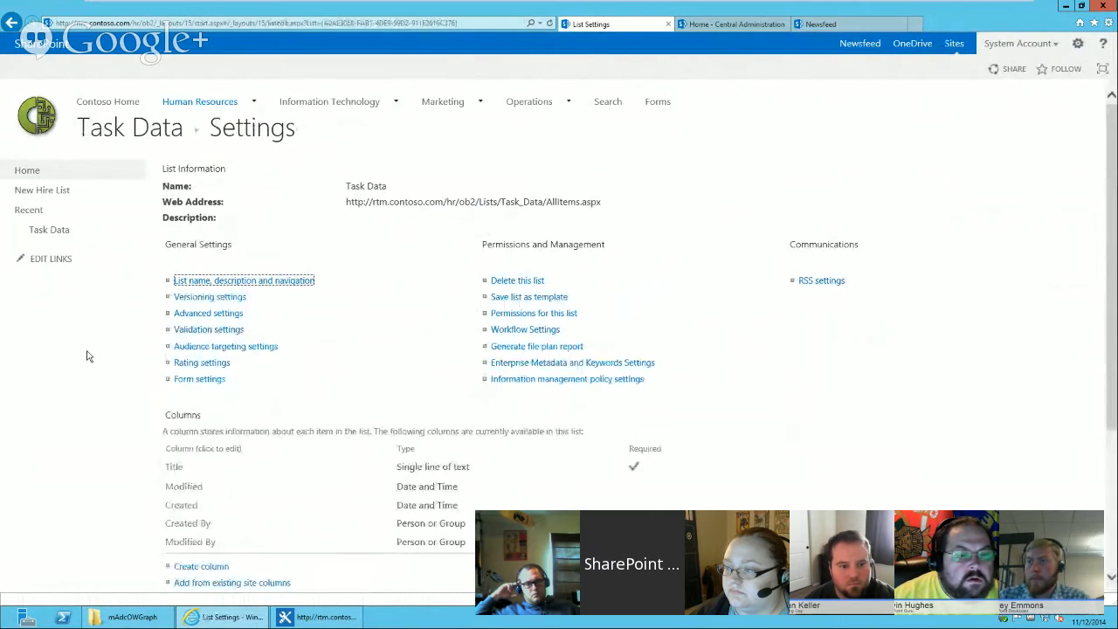
Rename the list's Title column to Task Name.
{"action": "left_click", "coordinate": [178, 468]}
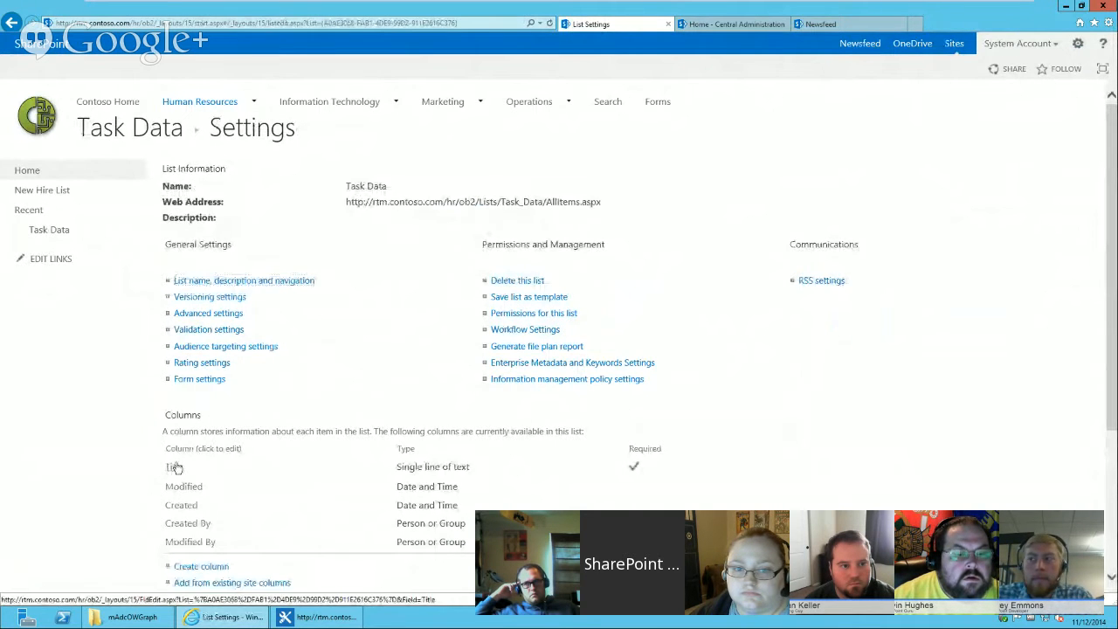
{"action": "type", "text": "Task Name"}
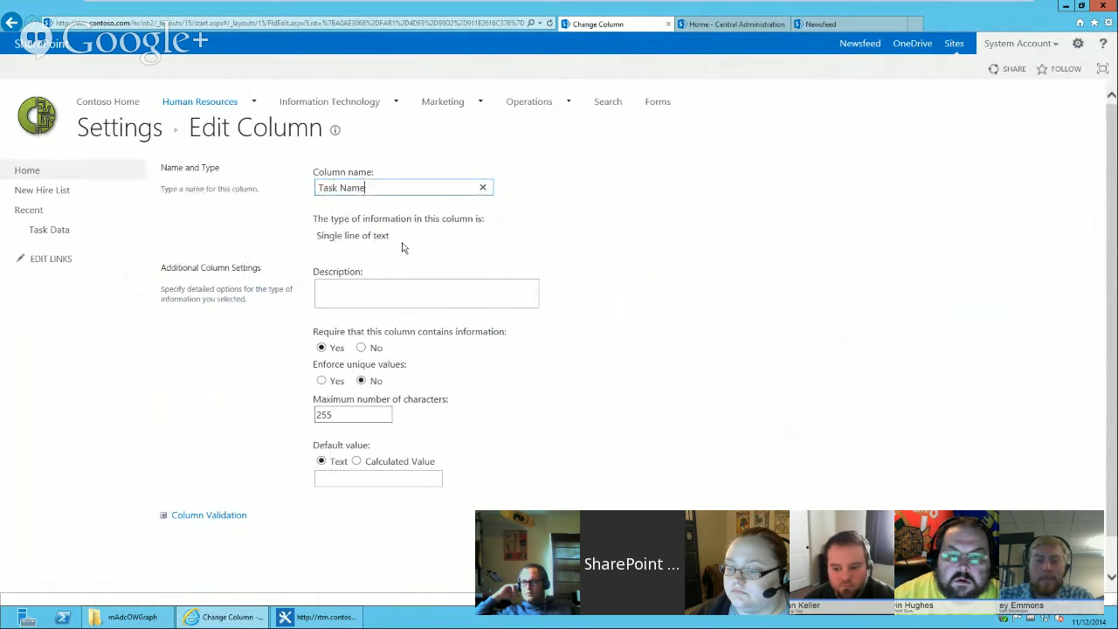
{"action": "key", "text": "Return"}
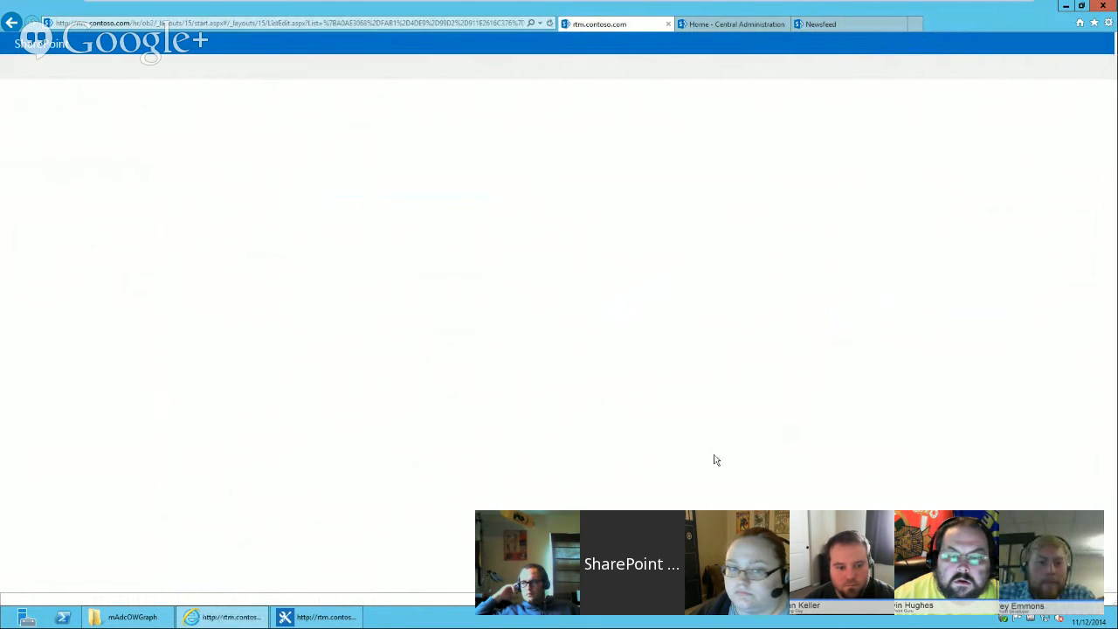
Create a Number column named Due Hours in the Task Data list.
{"action": "scroll", "coordinate": [331, 416], "scroll_direction": "down", "scroll_amount": 3}
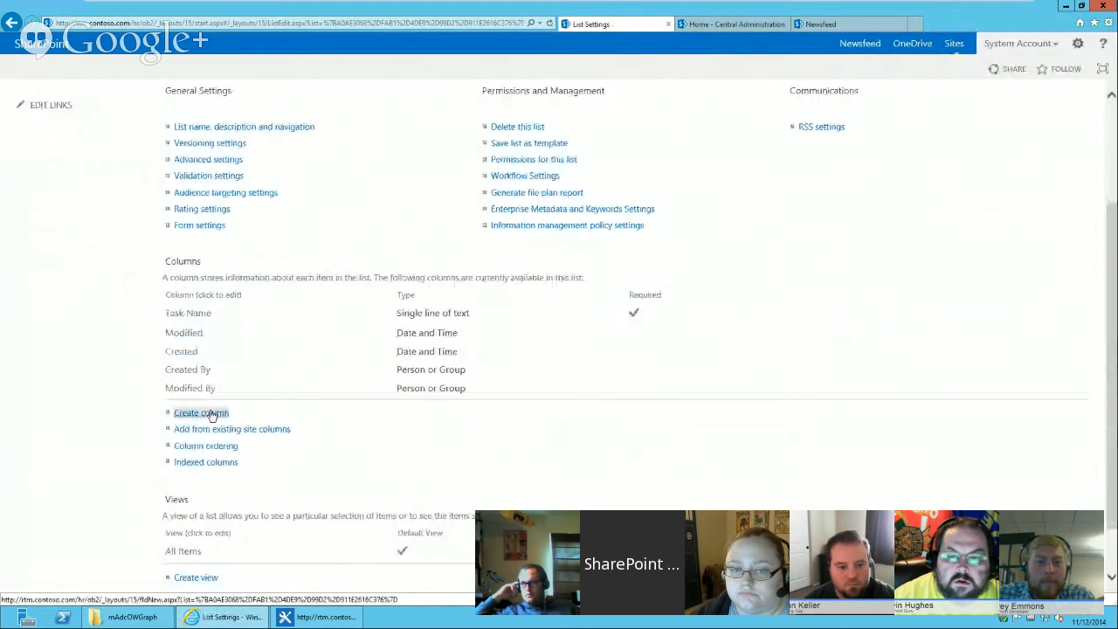
{"action": "left_click", "coordinate": [217, 414]}
{"action": "type", "text": "Due Hours"}
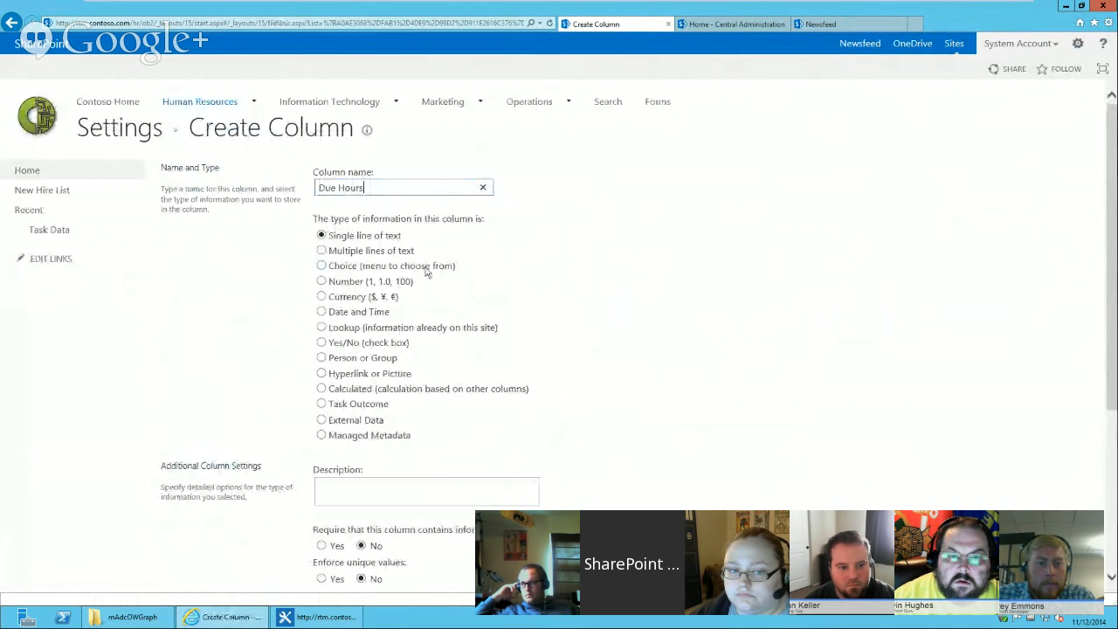
{"action": "left_click", "coordinate": [320, 281]}
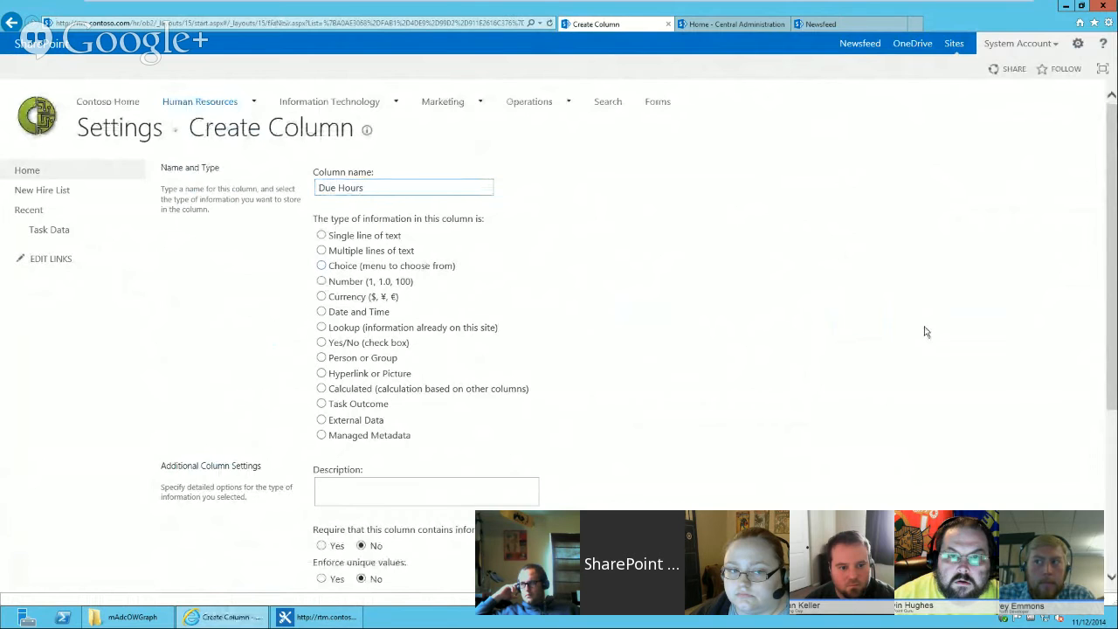
{"action": "scroll", "coordinate": [1112, 481], "scroll_direction": "down", "scroll_amount": 4}
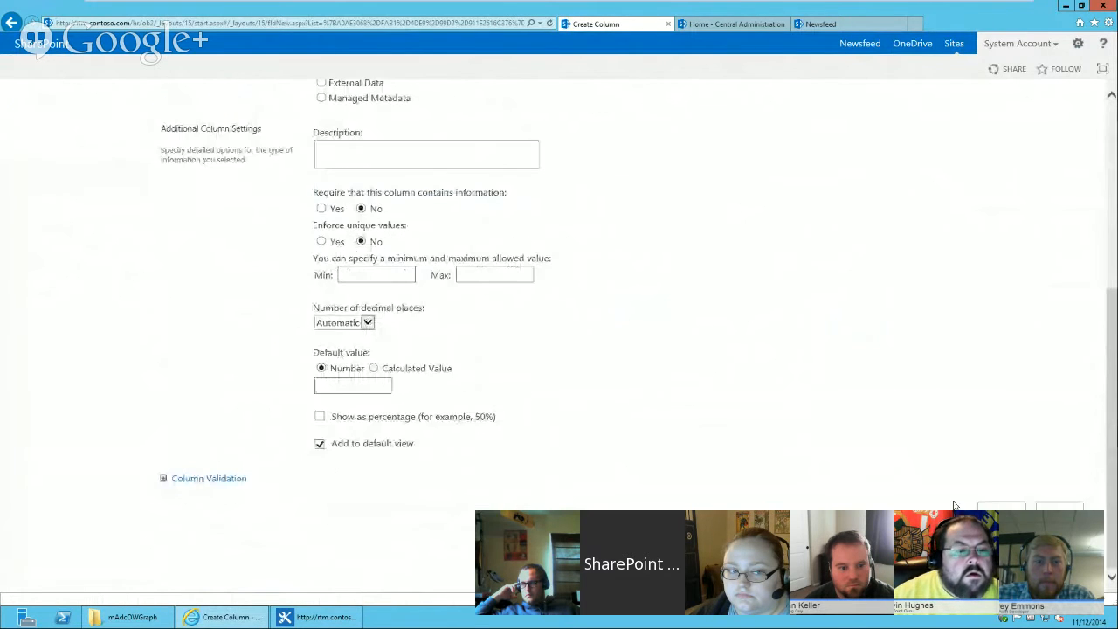
{"action": "left_click", "coordinate": [1001, 513]}
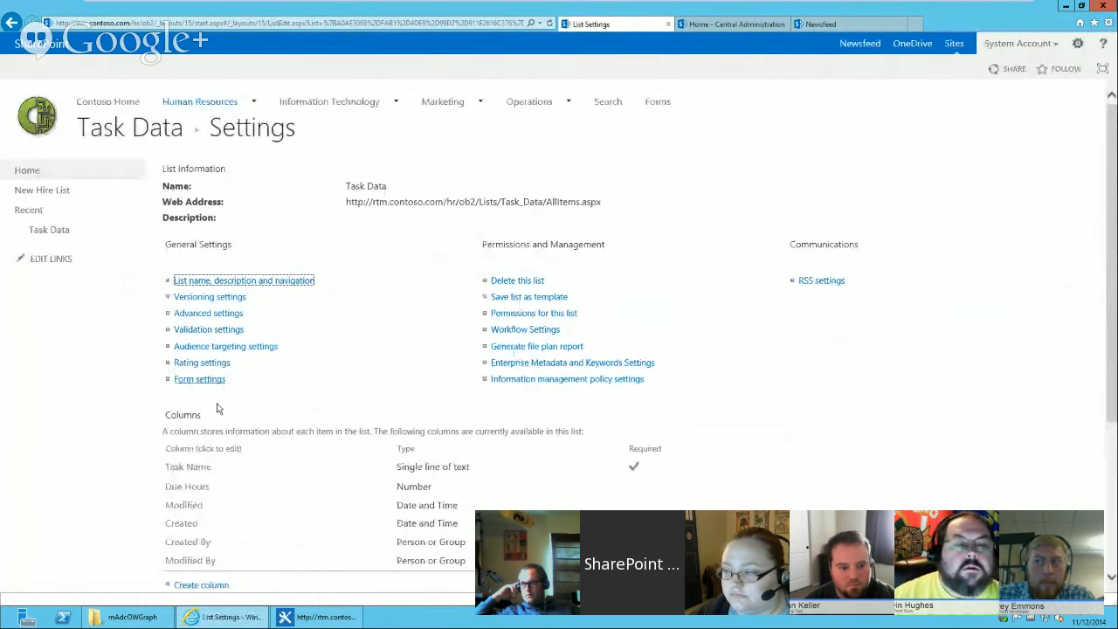
Create a multiple lines of text column named Description.
{"action": "scroll", "coordinate": [306, 414], "scroll_direction": "down", "scroll_amount": 1}
{"action": "scroll", "coordinate": [306, 414], "scroll_direction": "down", "scroll_amount": 2}
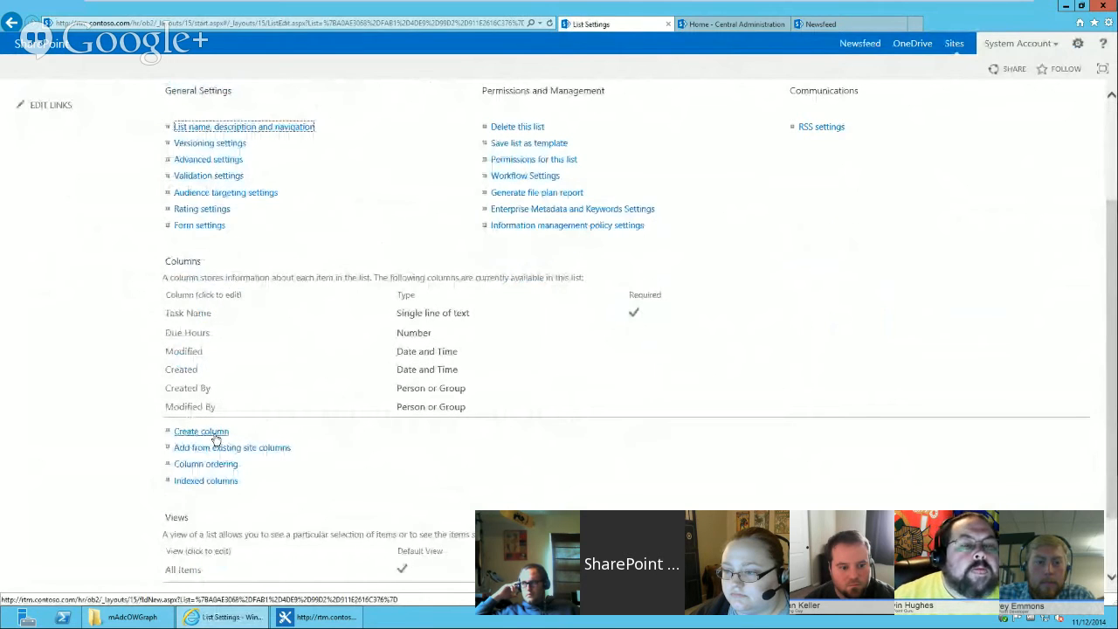
{"action": "left_click", "coordinate": [214, 434]}
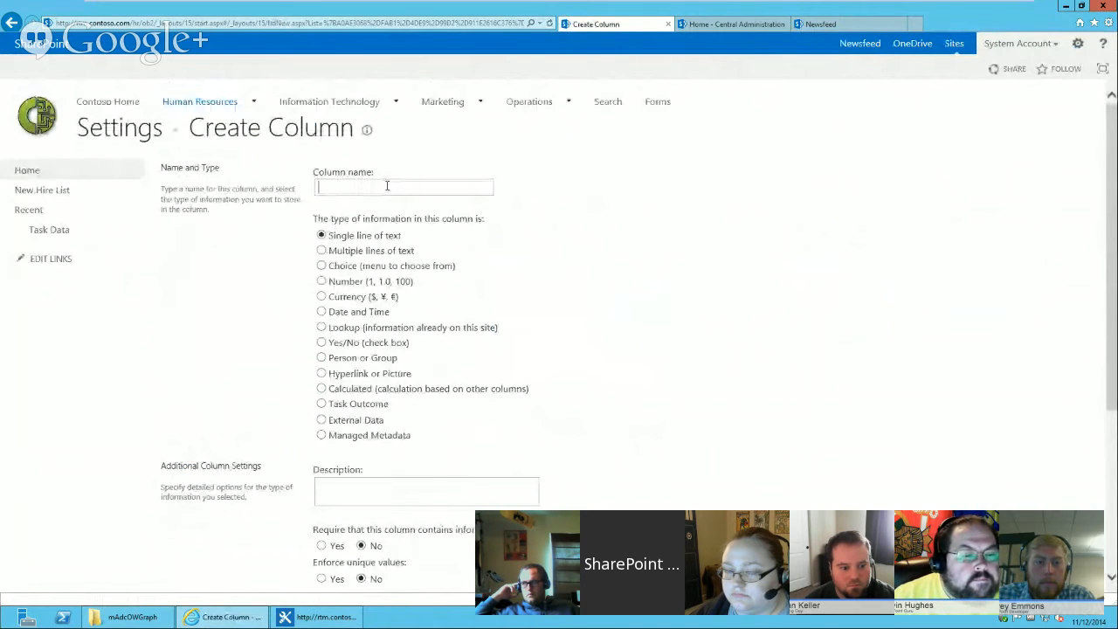
{"action": "type", "text": "Des"}
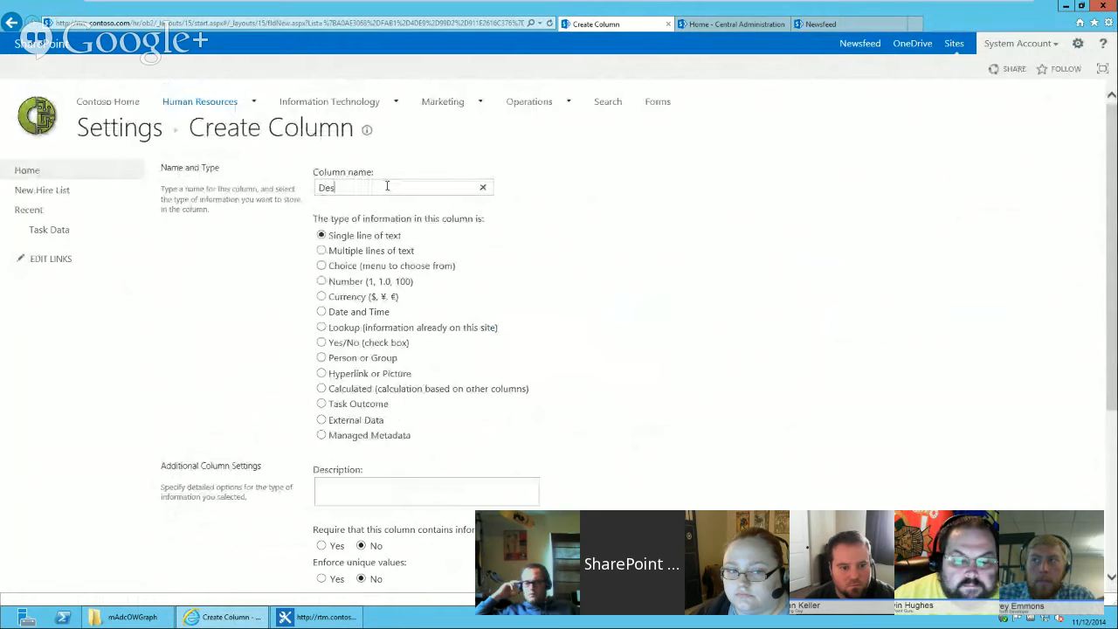
{"action": "type", "text": "cription"}
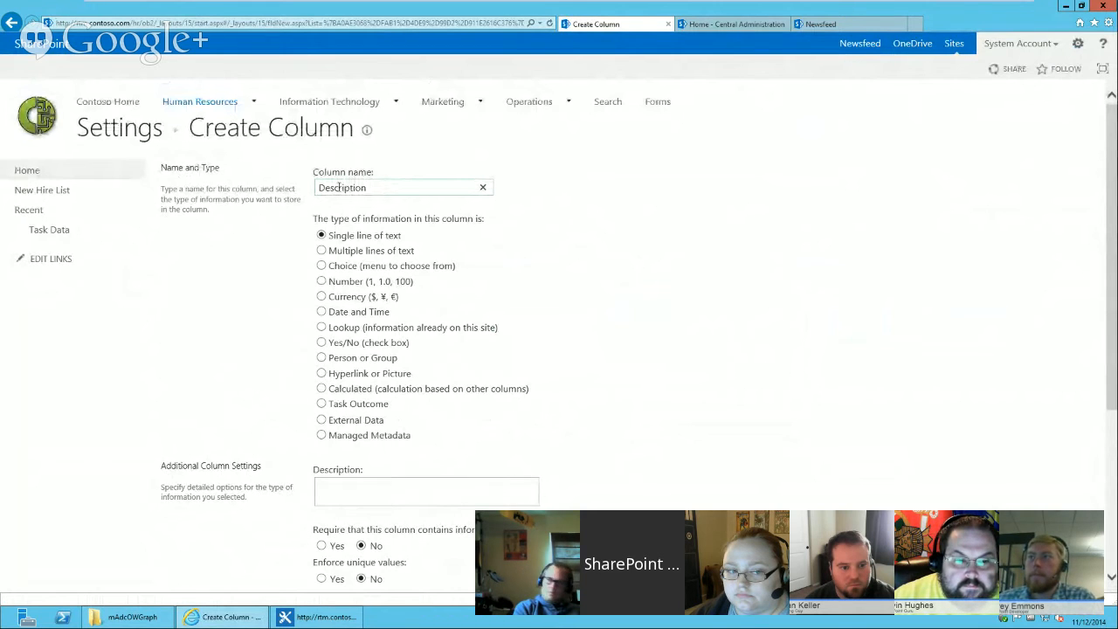
{"action": "left_click", "coordinate": [320, 250]}
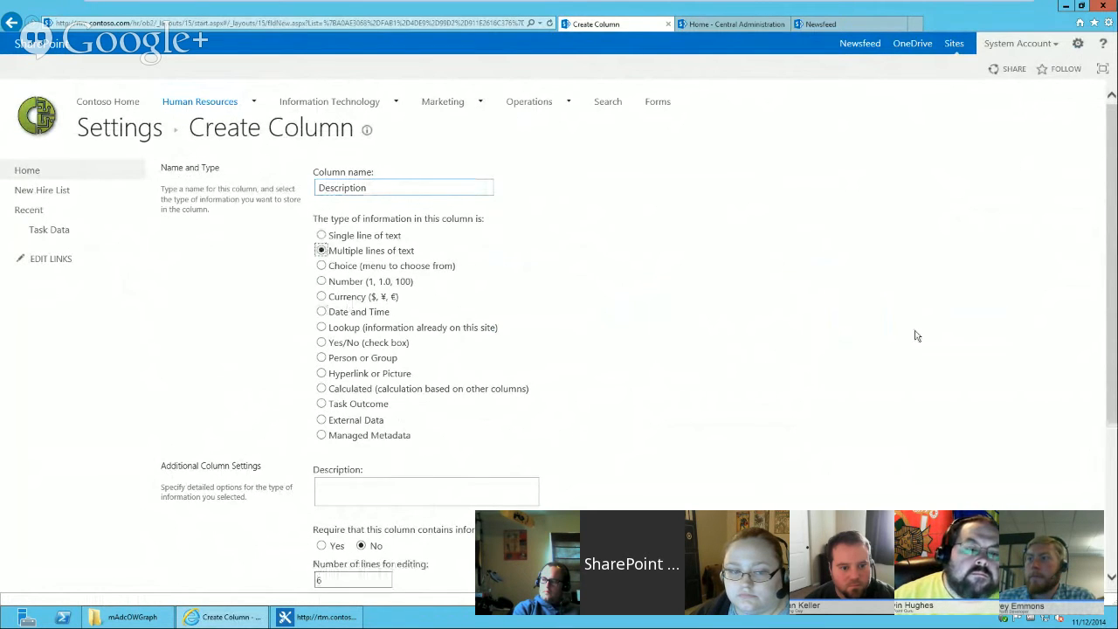
{"action": "scroll", "coordinate": [1115, 293], "scroll_direction": "down", "scroll_amount": 3}
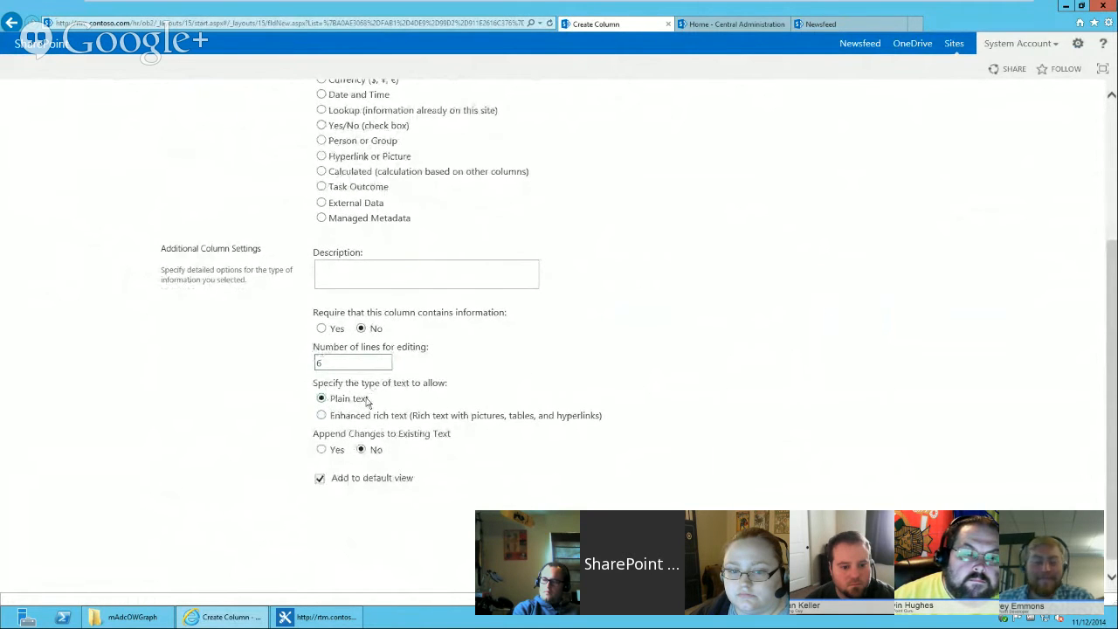
{"action": "left_click", "coordinate": [559, 523]}
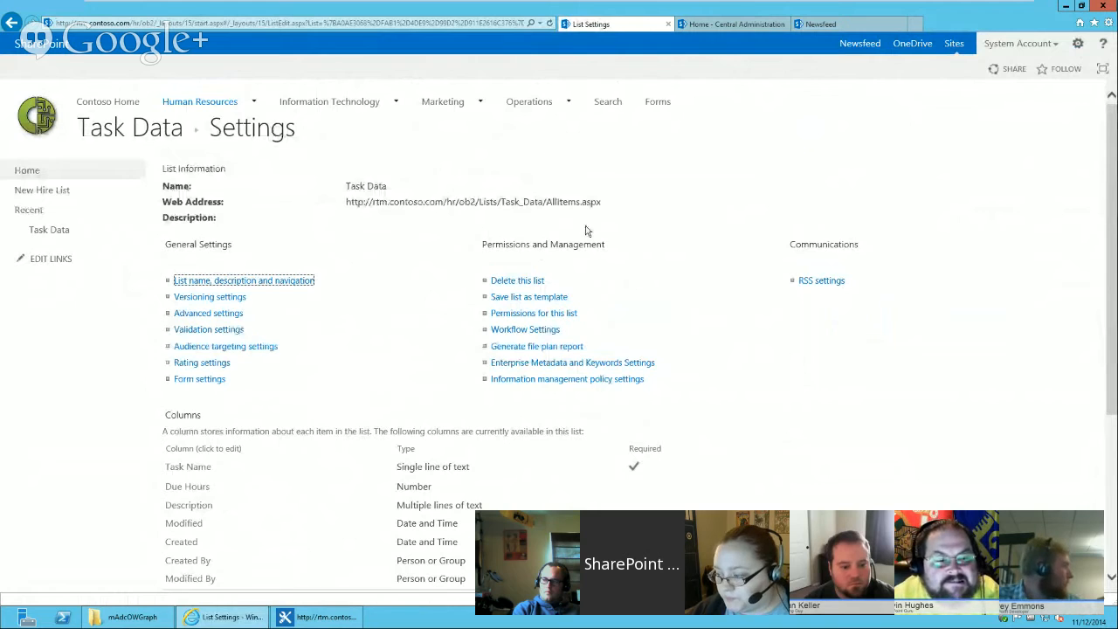
Open the Onboarding site's existing Task Data list to review its columns, then return to the demo list settings.
{"action": "mouse_move", "coordinate": [196, 107]}
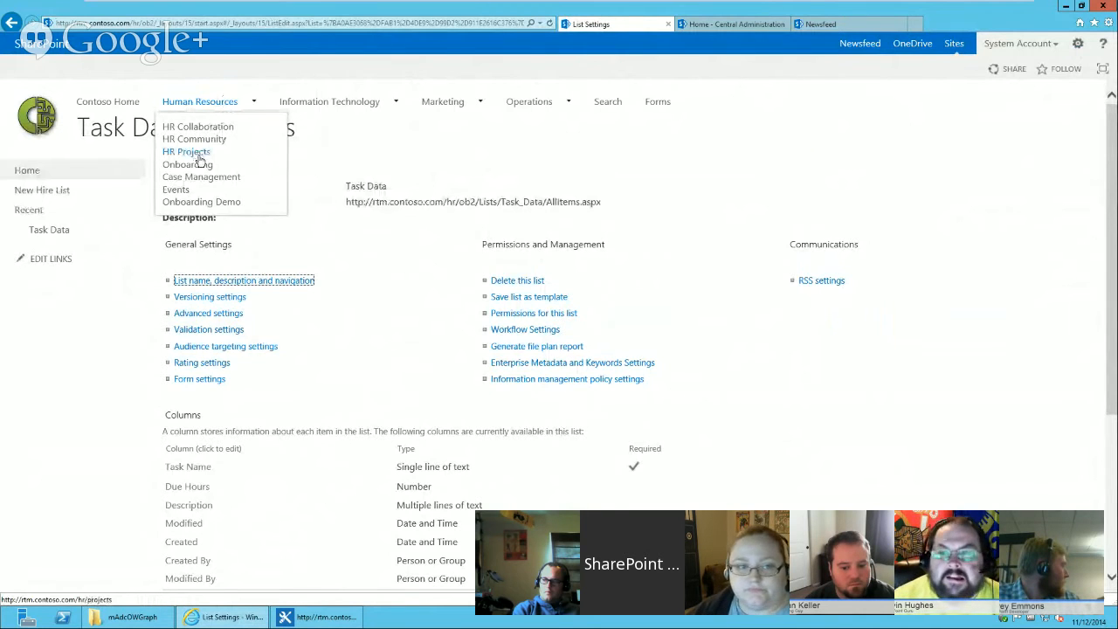
{"action": "left_click", "coordinate": [200, 165]}
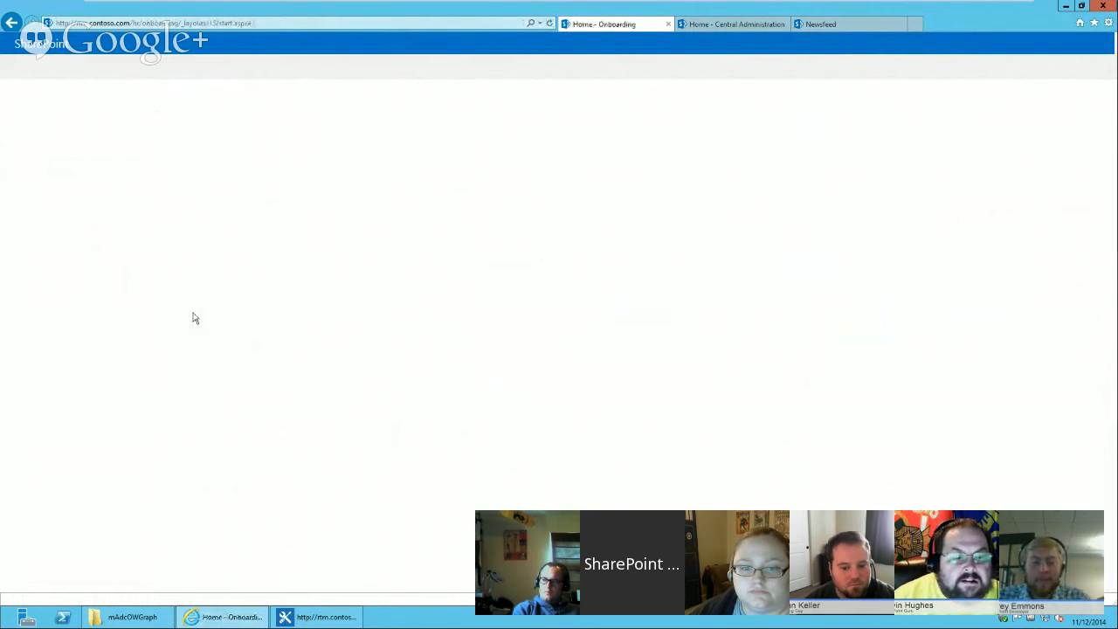
{"action": "left_click", "coordinate": [49, 228]}
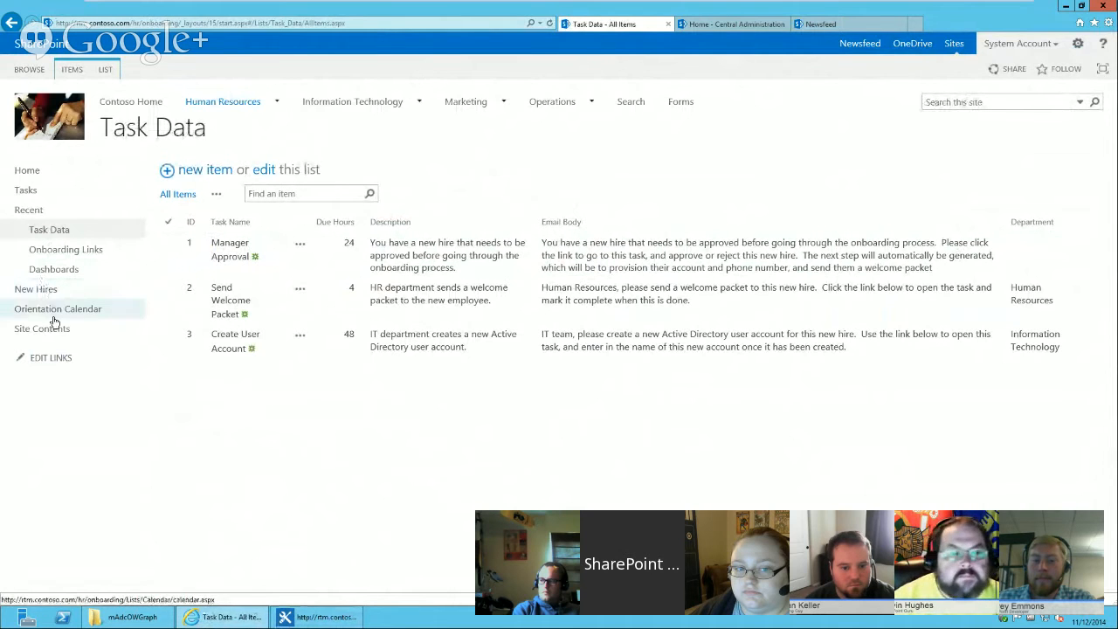
{"action": "left_click", "coordinate": [11, 23]}
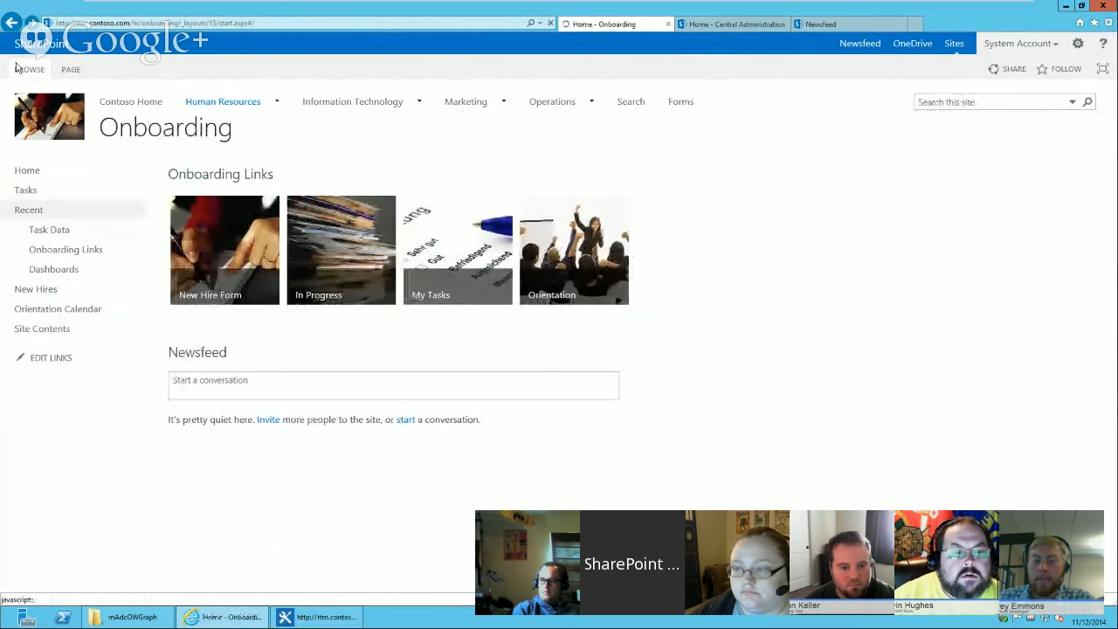
{"action": "left_click", "coordinate": [12, 23]}
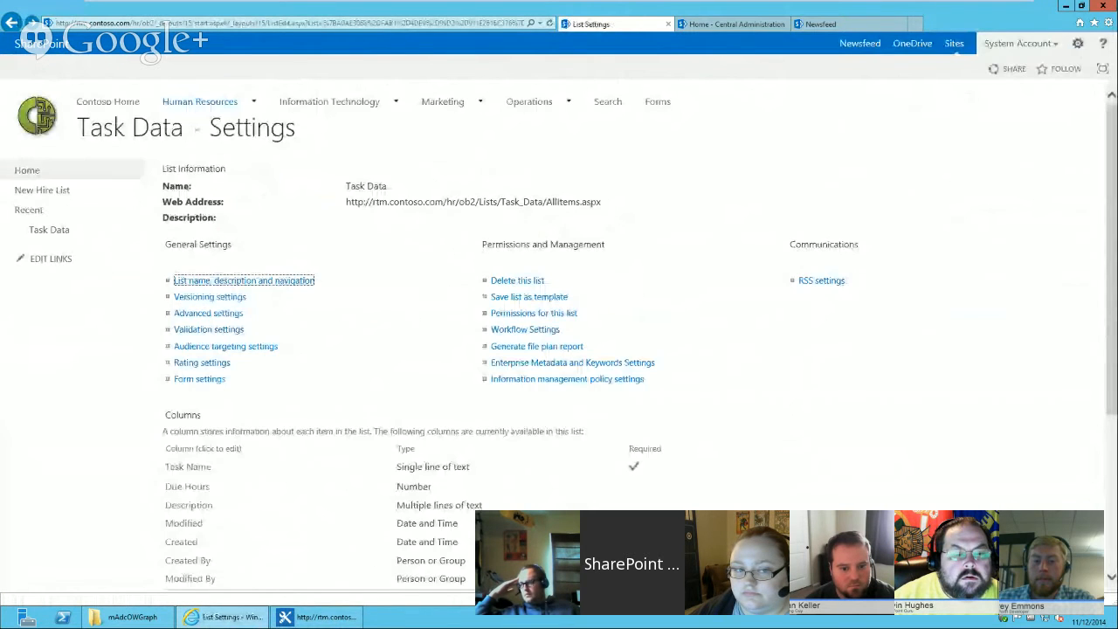
Add the existing Department site column to the Task Data list.
{"action": "scroll", "coordinate": [340, 512], "scroll_direction": "down", "scroll_amount": 3}
{"action": "left_click", "coordinate": [208, 467]}
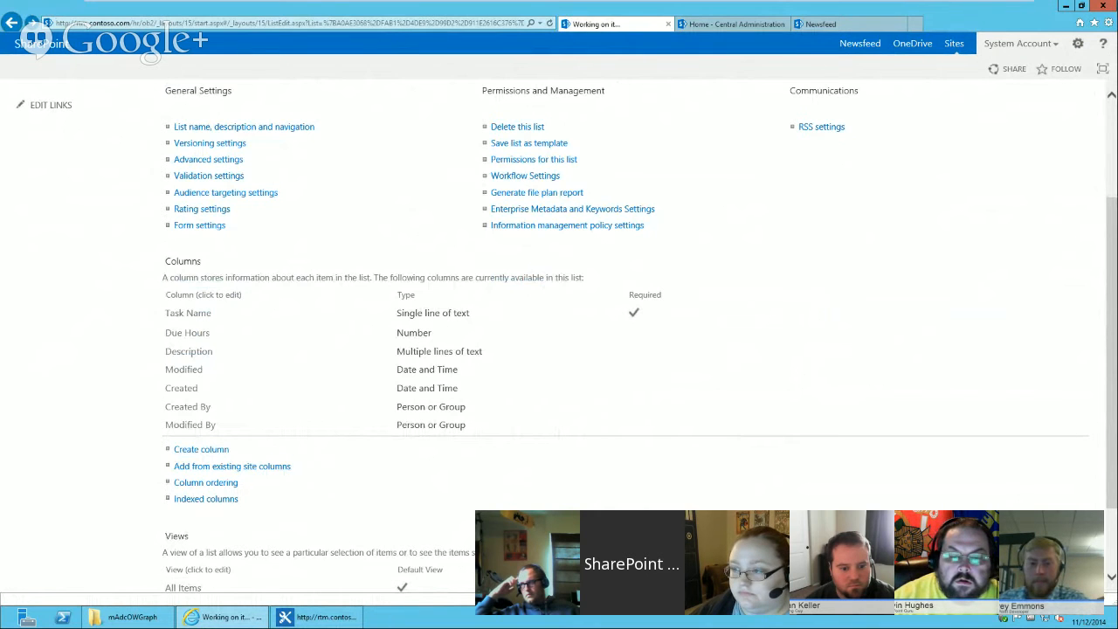
{"action": "left_click", "coordinate": [380, 285]}
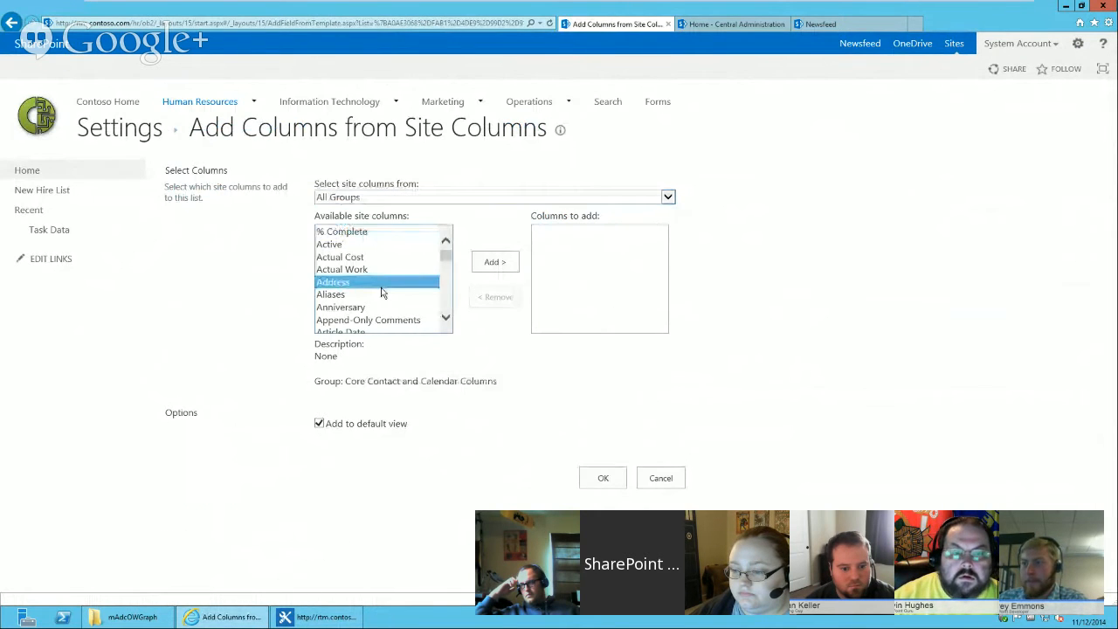
{"action": "key", "text": "d"}
{"action": "scroll", "coordinate": [444, 319], "scroll_direction": "down", "scroll_amount": 2}
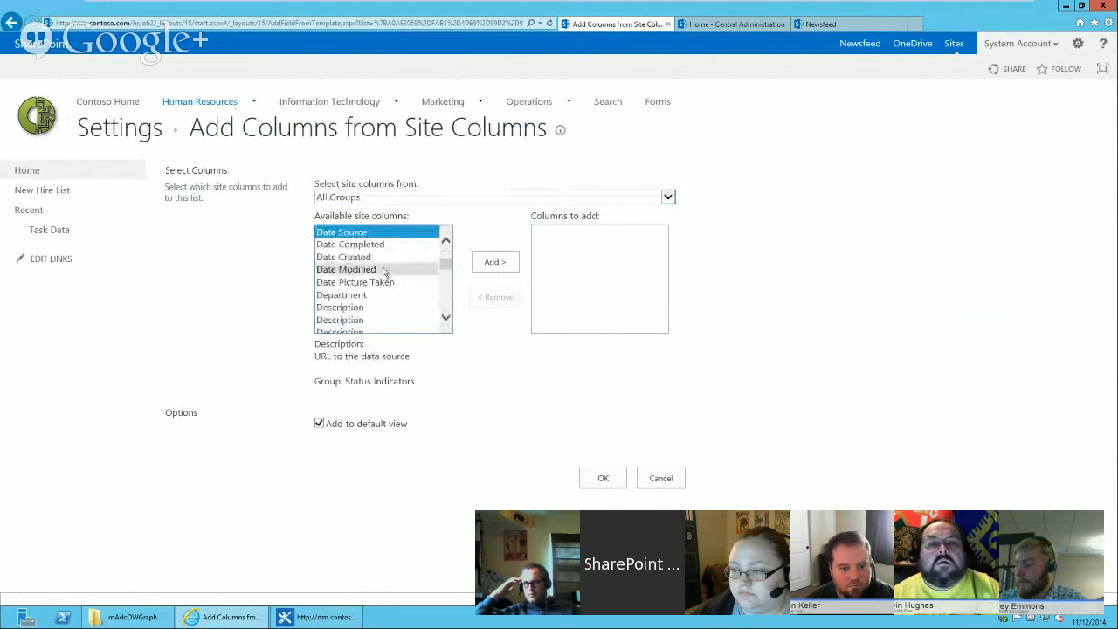
{"action": "left_click", "coordinate": [373, 295]}
{"action": "left_click", "coordinate": [495, 262]}
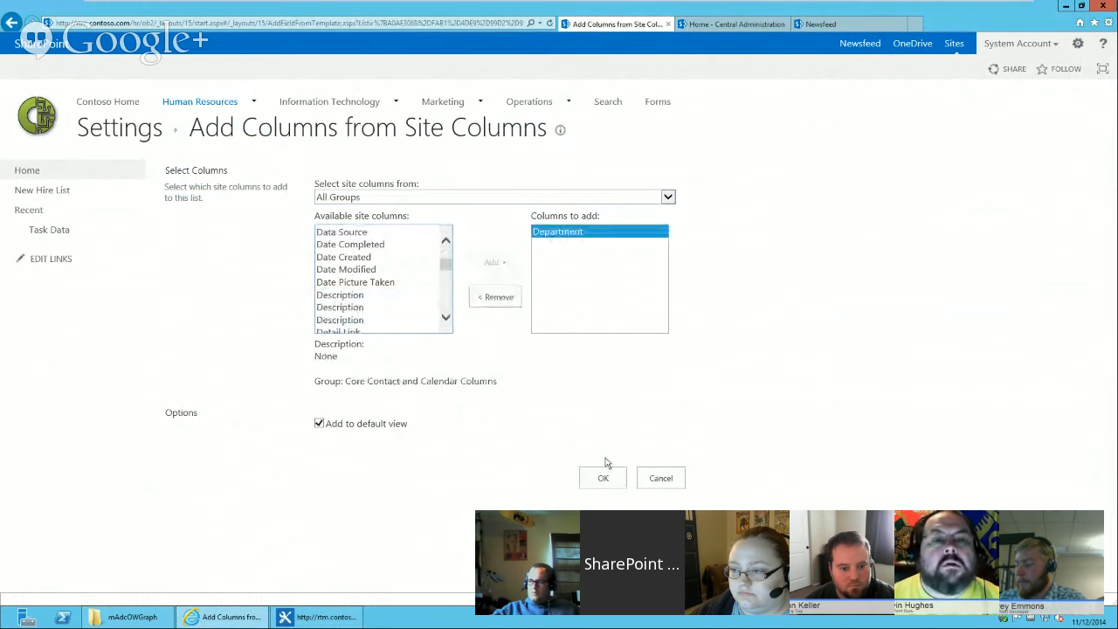
{"action": "left_click", "coordinate": [603, 478]}
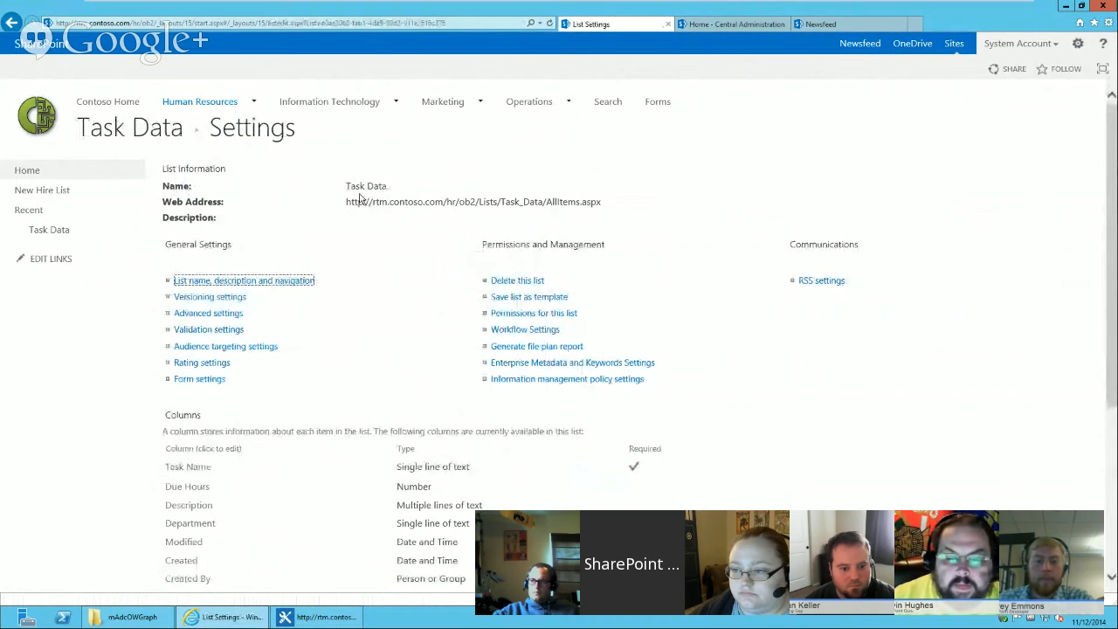
Modify the All Items view to display the ID column in position 1.
{"action": "left_click", "coordinate": [167, 135]}
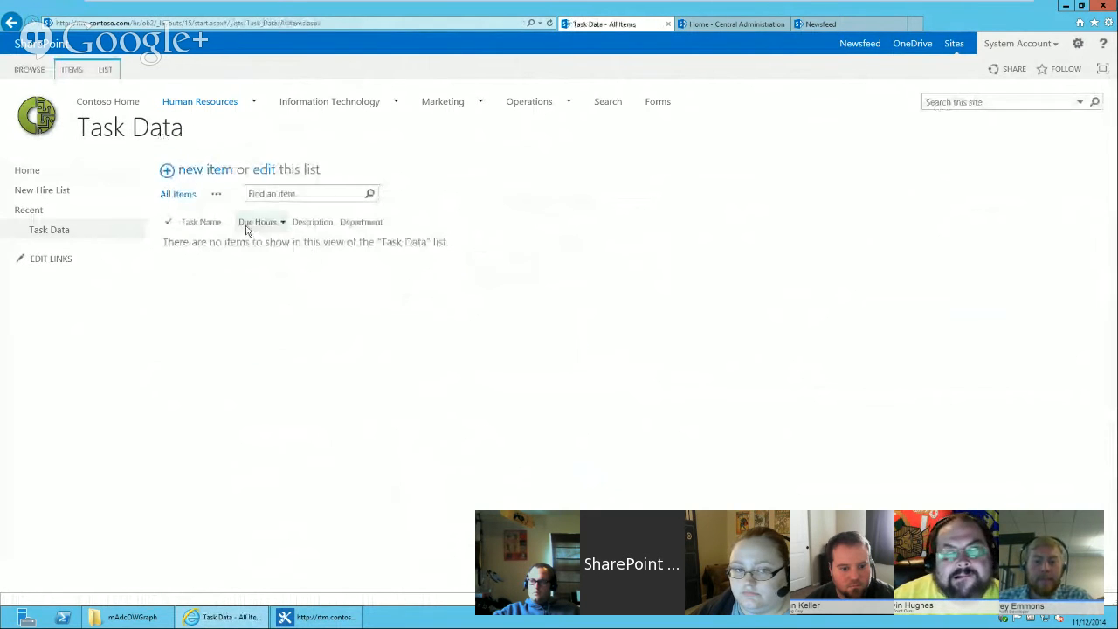
{"action": "left_click", "coordinate": [104, 70]}
{"action": "left_click", "coordinate": [138, 89]}
{"action": "scroll", "coordinate": [911, 399], "scroll_direction": "down", "scroll_amount": 5}
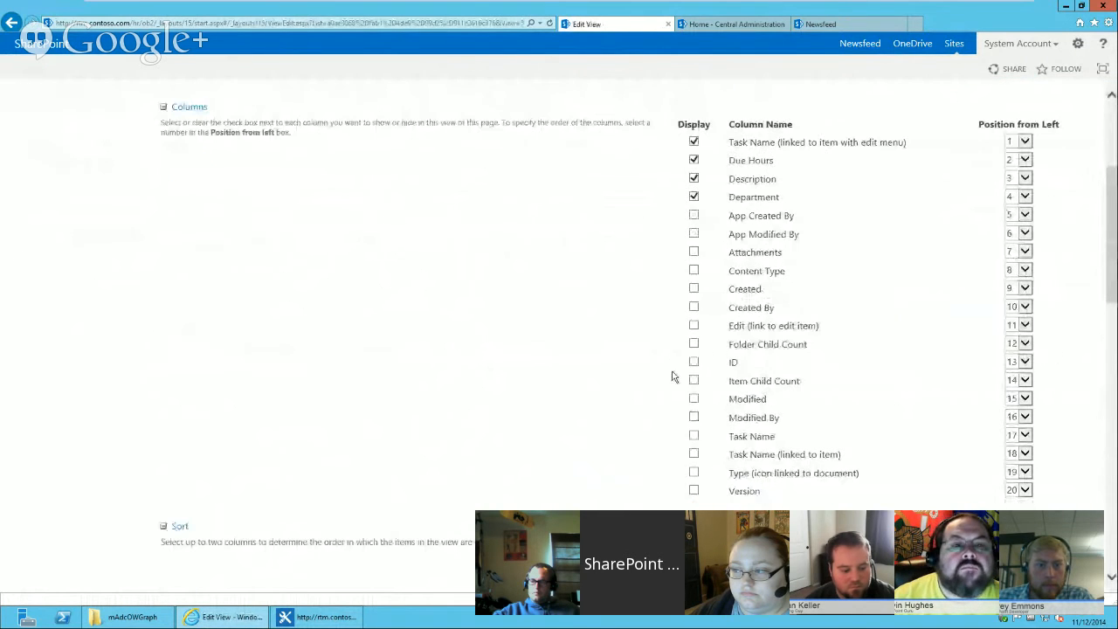
{"action": "left_click", "coordinate": [694, 362]}
{"action": "left_click", "coordinate": [1022, 362]}
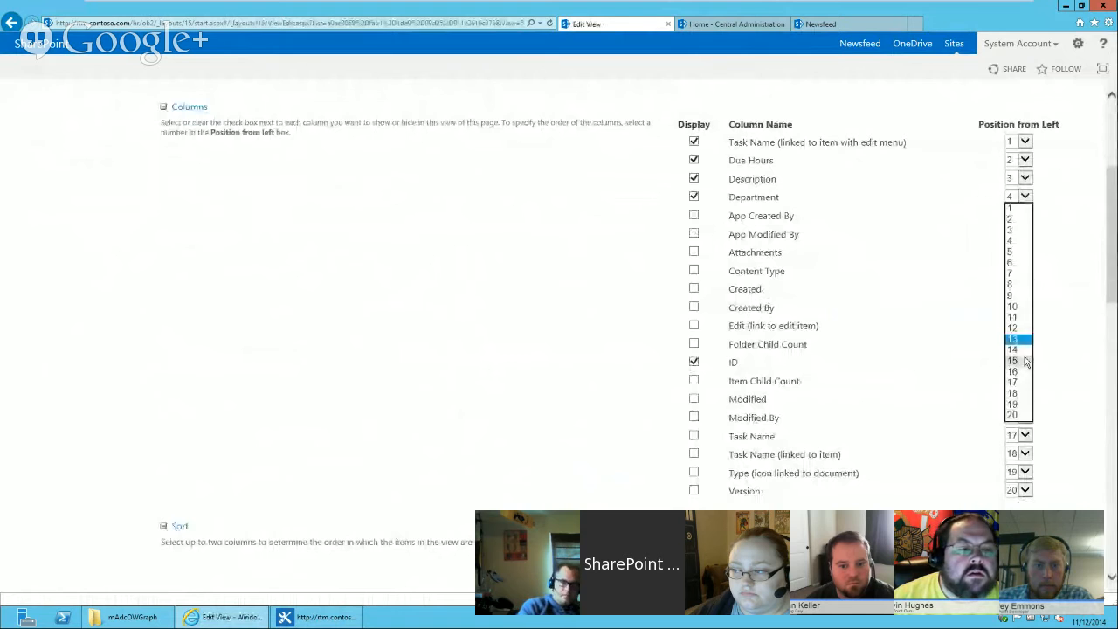
{"action": "left_click", "coordinate": [1011, 208]}
{"action": "scroll", "coordinate": [1001, 219], "scroll_direction": "up", "scroll_amount": 5}
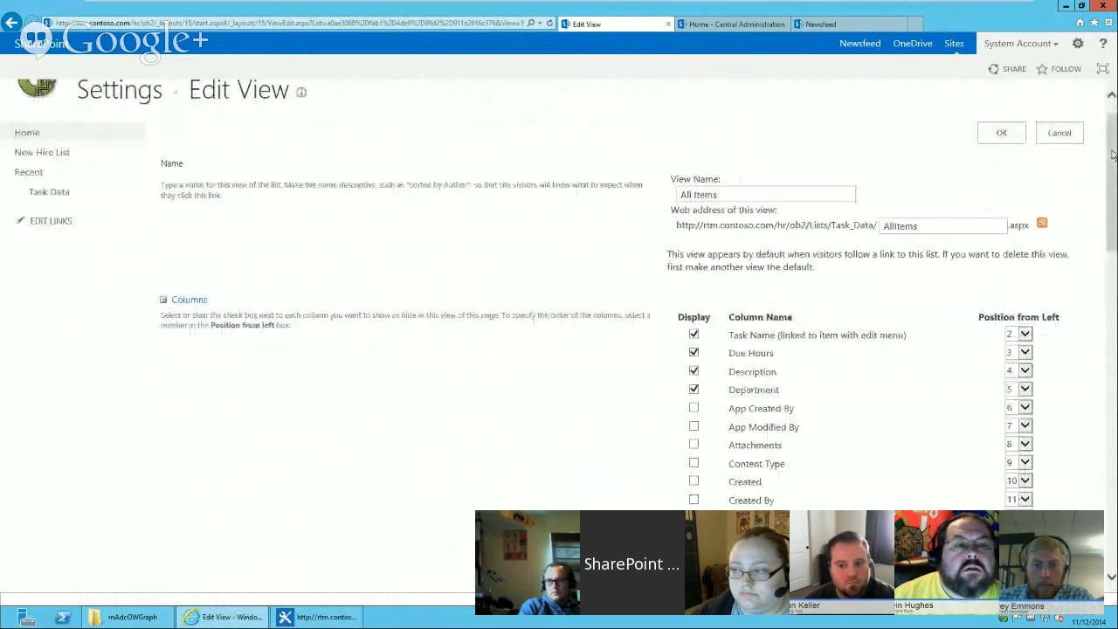
{"action": "left_click", "coordinate": [1001, 173]}
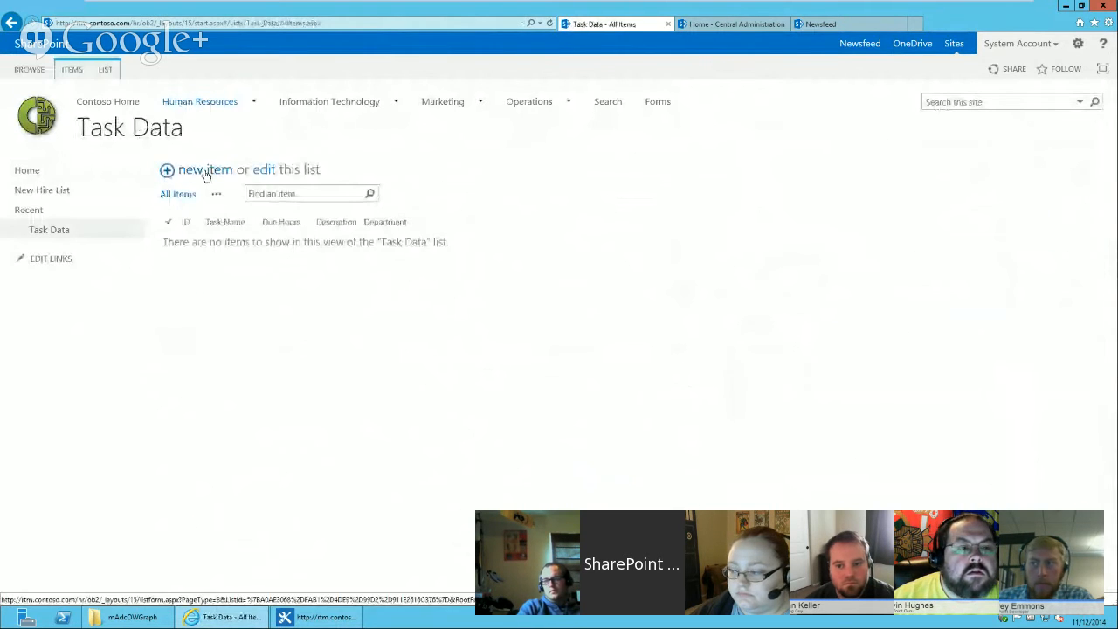
Add a Task Data item named Manager Approval with 24 due hours and description "This is the important task for the manager".
{"action": "type", "text": "Manager Approval"}
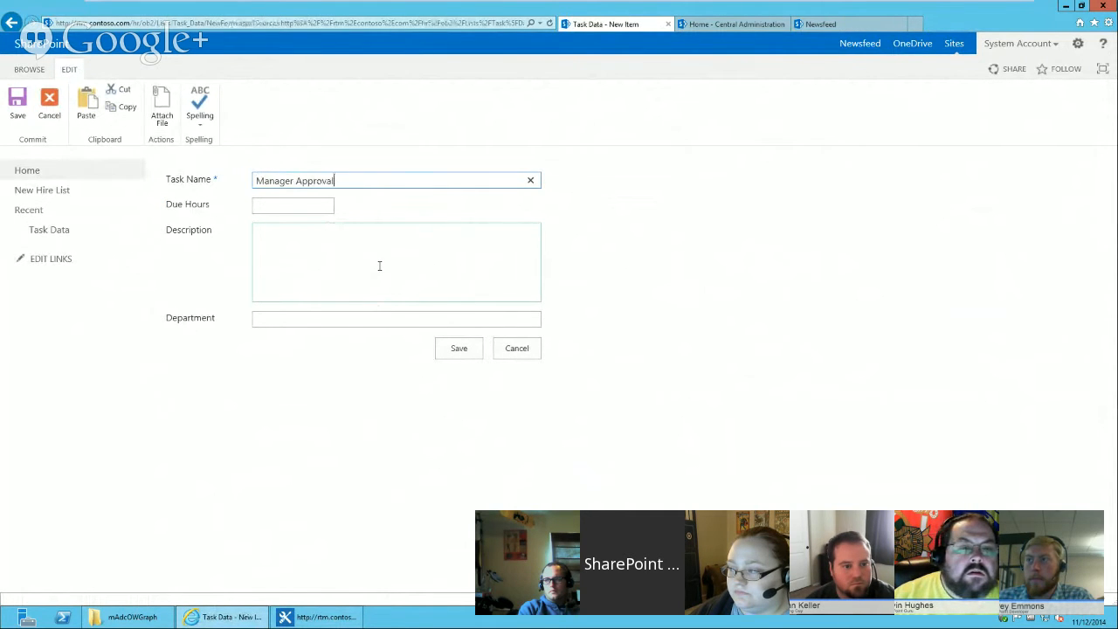
{"action": "key", "text": "Tab"}
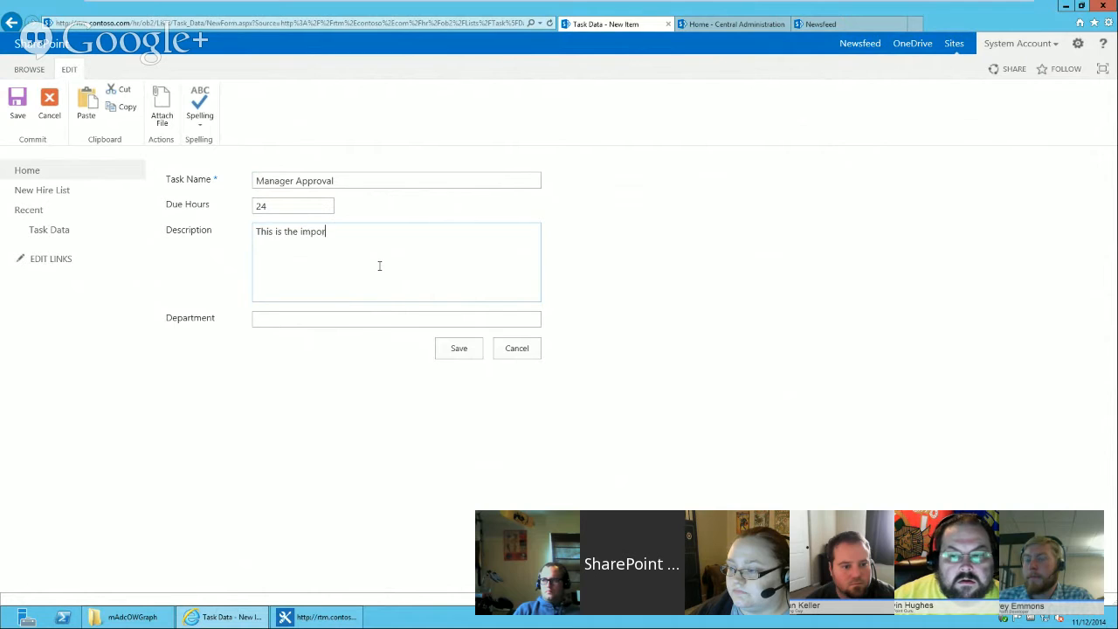
{"action": "type", "text": "t task for the manager"}
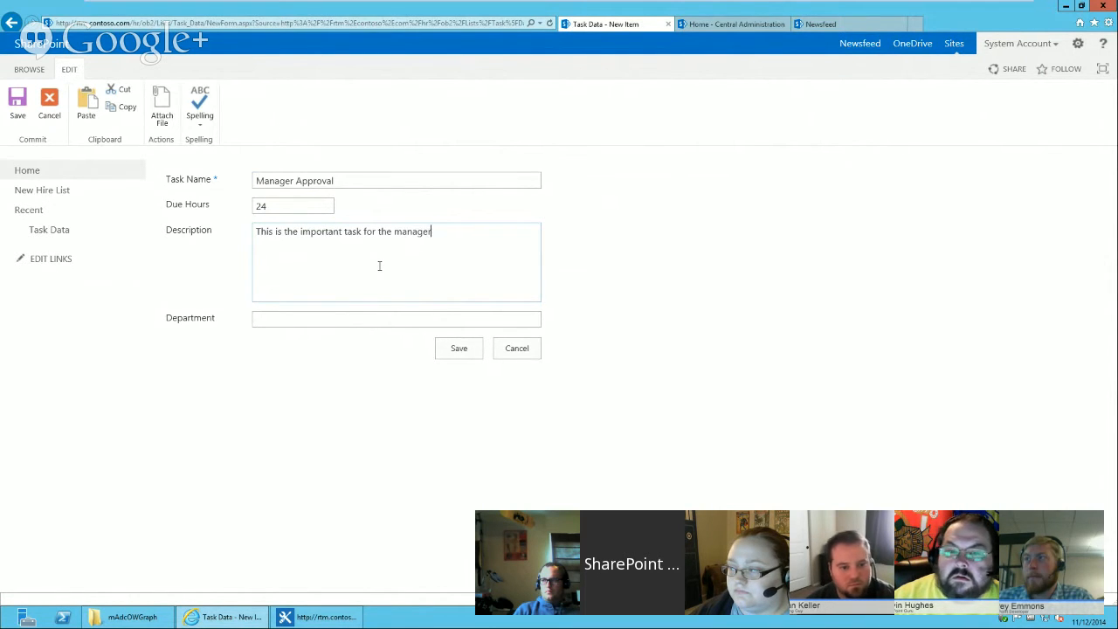
{"action": "left_click", "coordinate": [379, 267]}
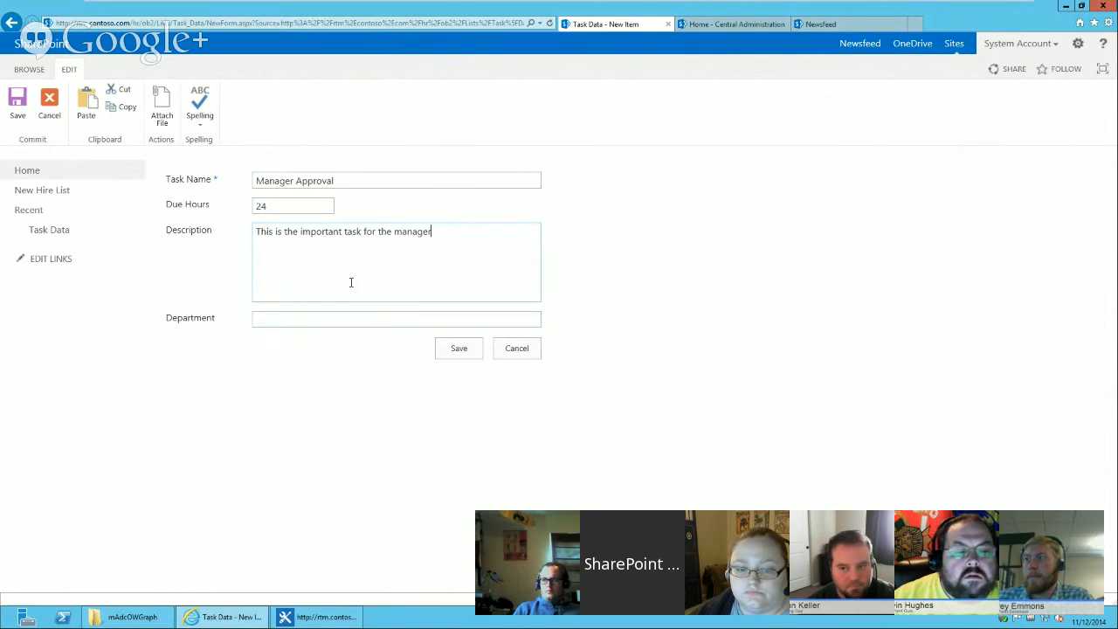
{"action": "left_click", "coordinate": [454, 353]}
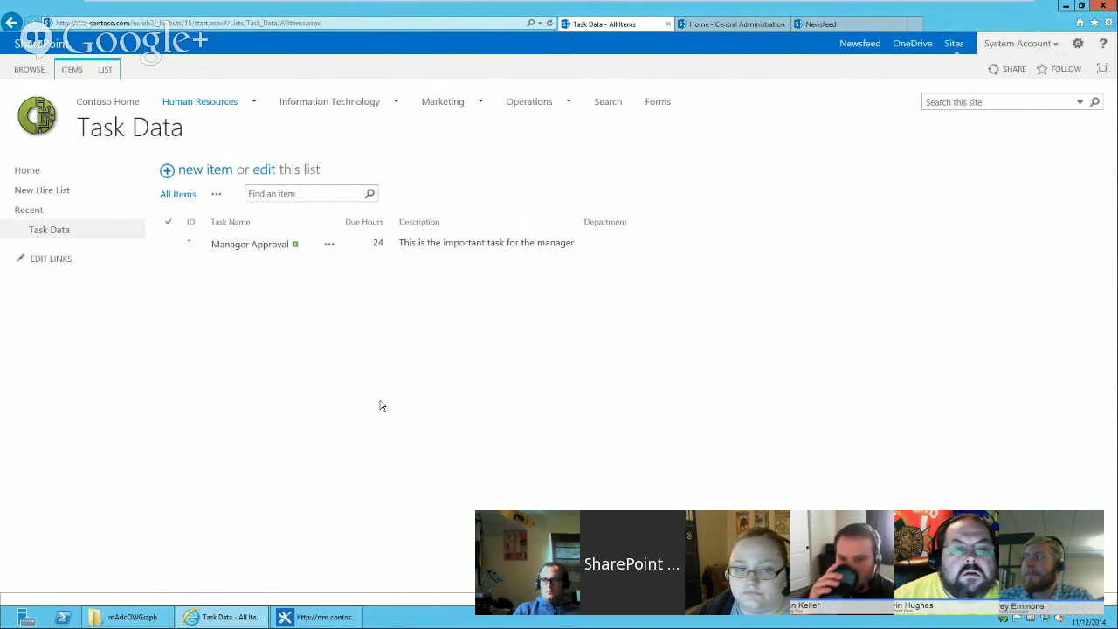
Add an item User Account Creation with 4 due hours, description "Create the new user account", department Information Technology.
{"action": "left_click", "coordinate": [200, 171]}
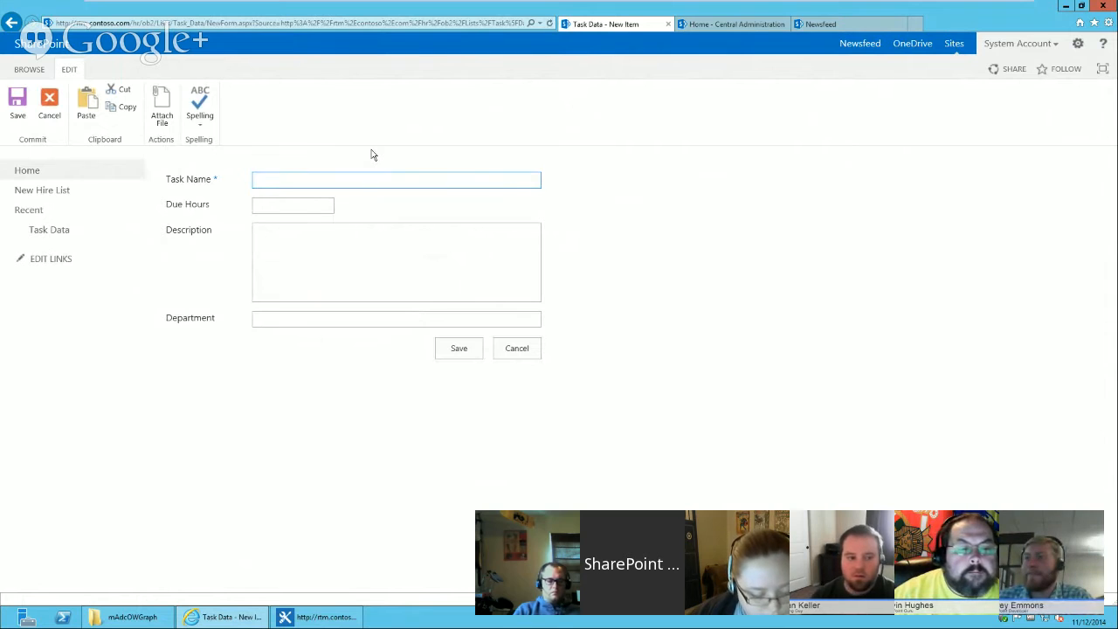
{"action": "type", "text": "User Acc"}
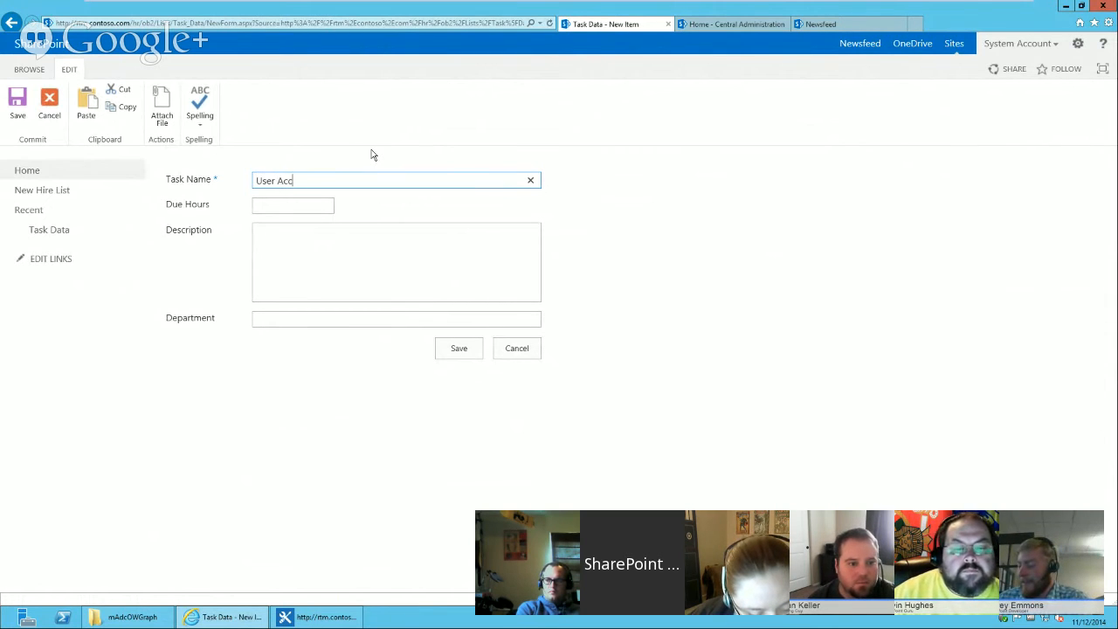
{"action": "type", "text": "ount Creatio"}
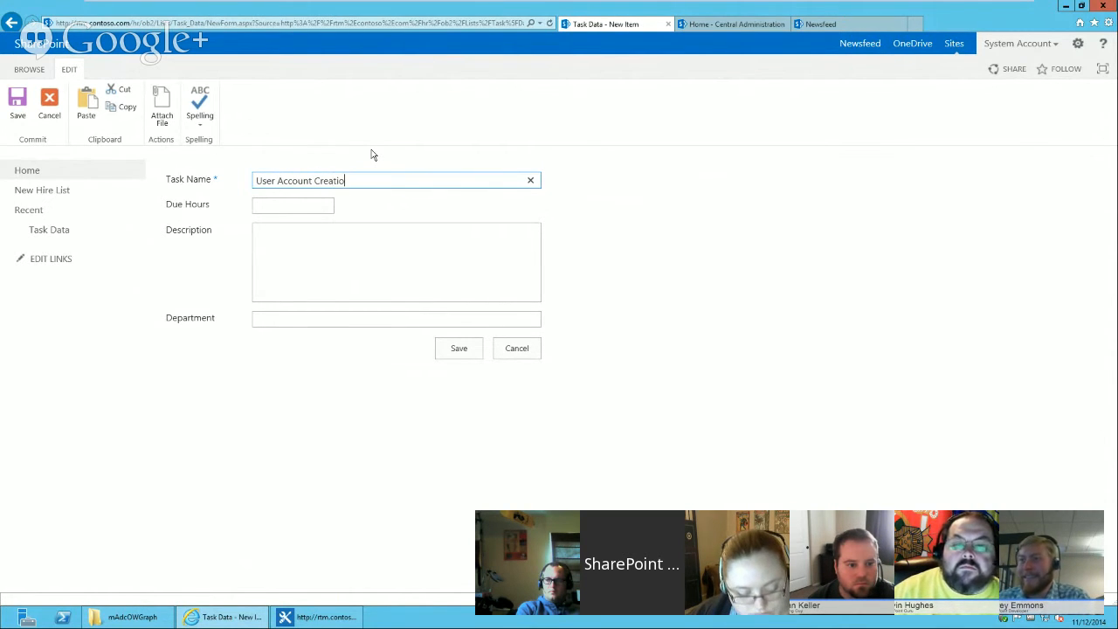
{"action": "type", "text": "n"}
{"action": "key", "text": "Tab"}
{"action": "type", "text": "4"}
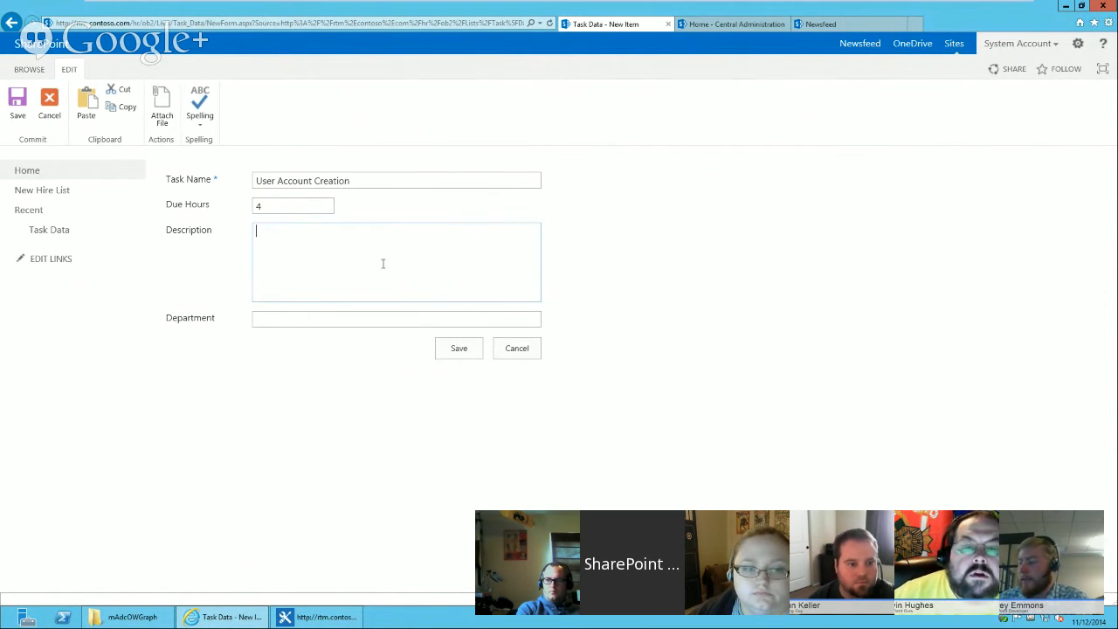
{"action": "type", "text": "user account"}
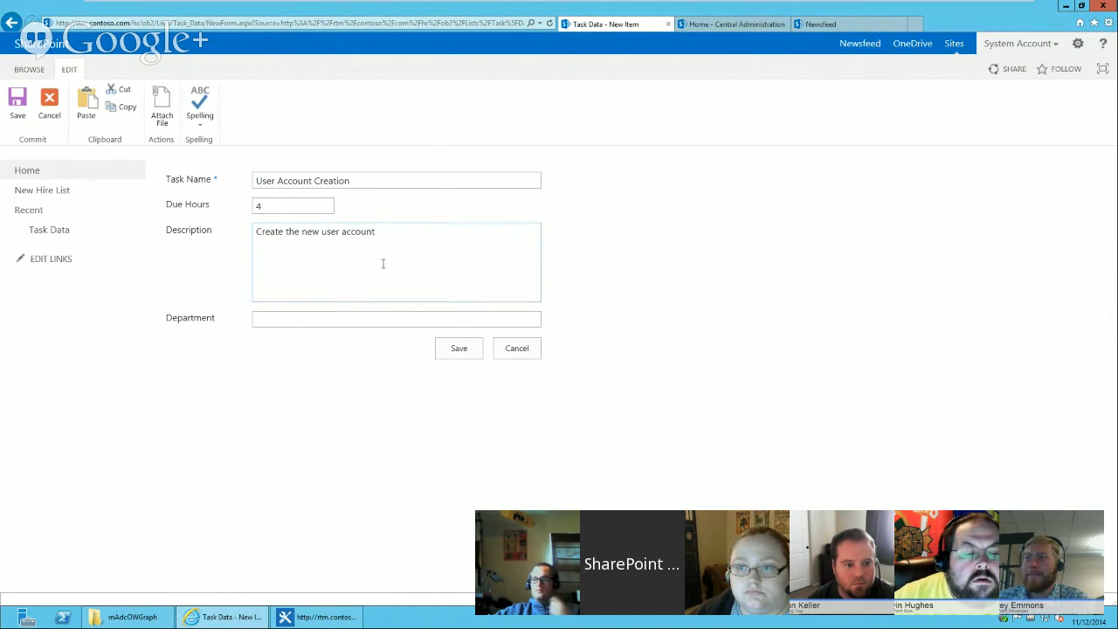
{"action": "left_click", "coordinate": [368, 324]}
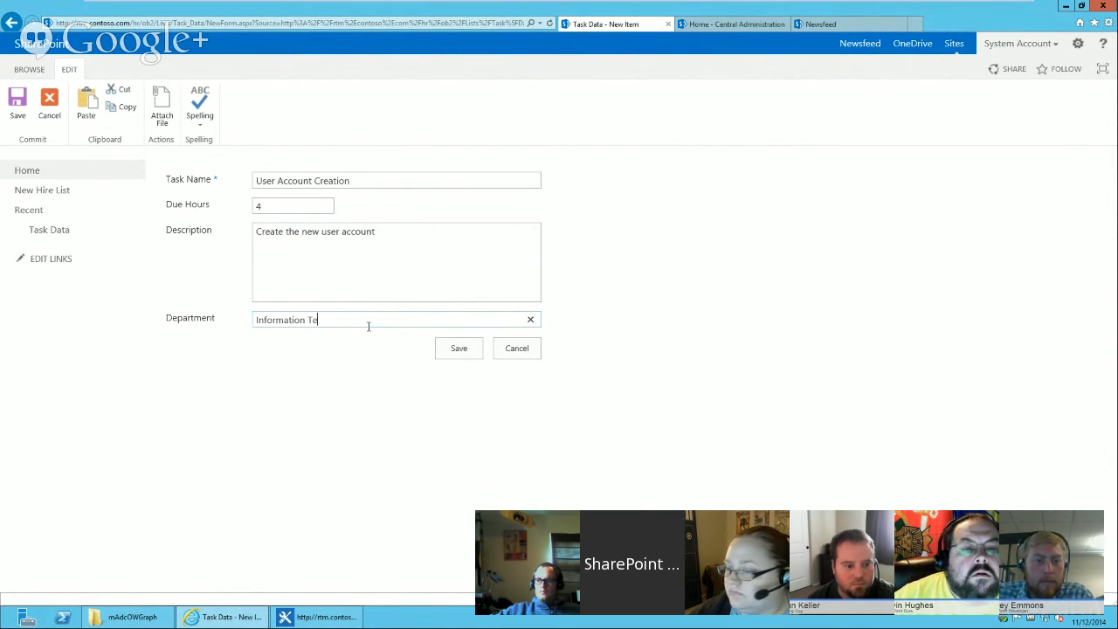
{"action": "left_click", "coordinate": [456, 351]}
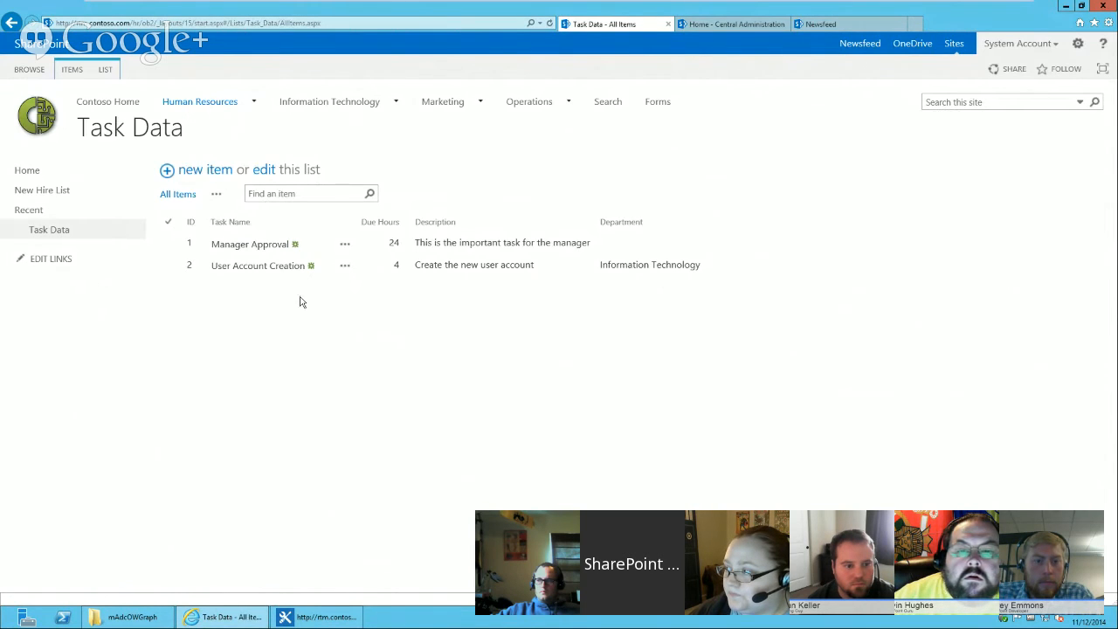
Add an item Send Welcome Packet with 6 due hours, description "Please send the welcome packet", department Human Resources.
{"action": "left_click", "coordinate": [196, 169]}
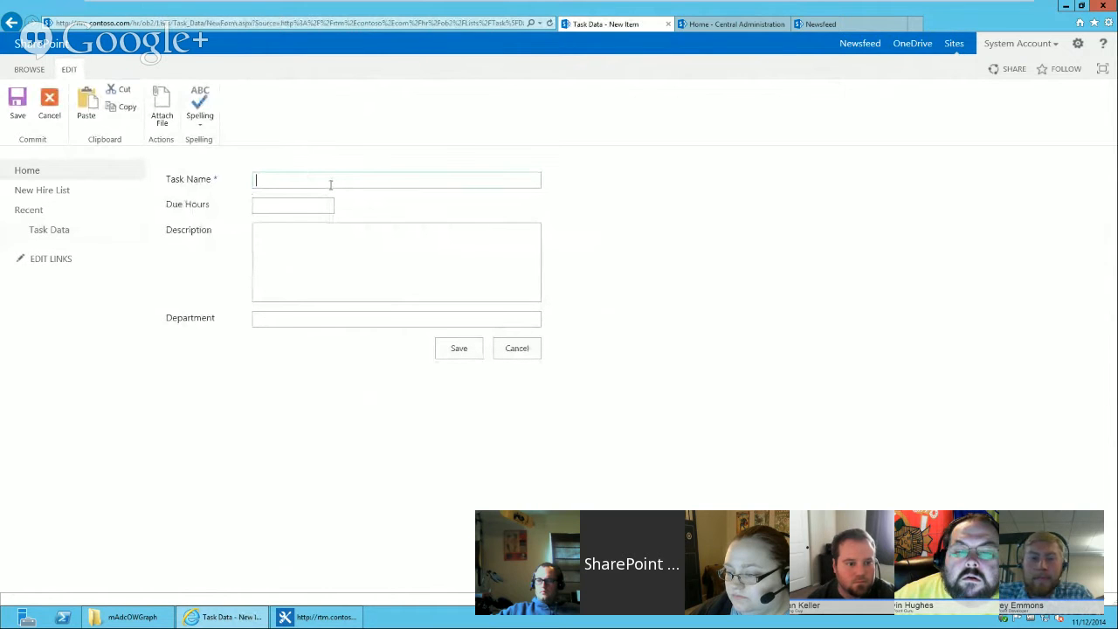
{"action": "type", "text": "Send Welcome Packet"}
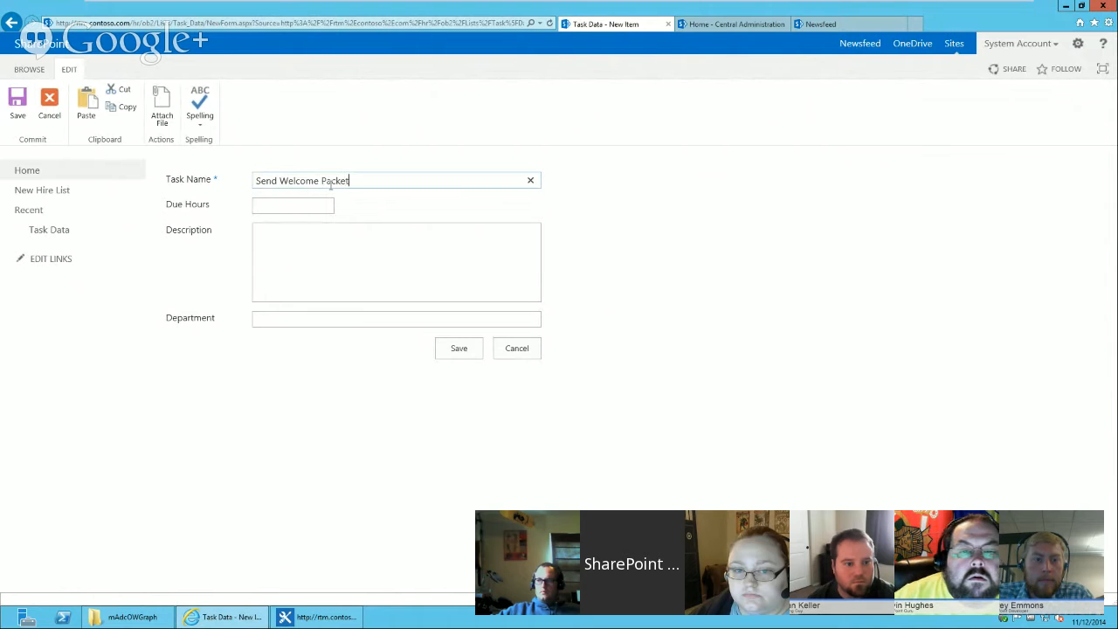
{"action": "type", "text": "6"}
{"action": "key", "text": "Tab"}
{"action": "type", "text": "Ple"}
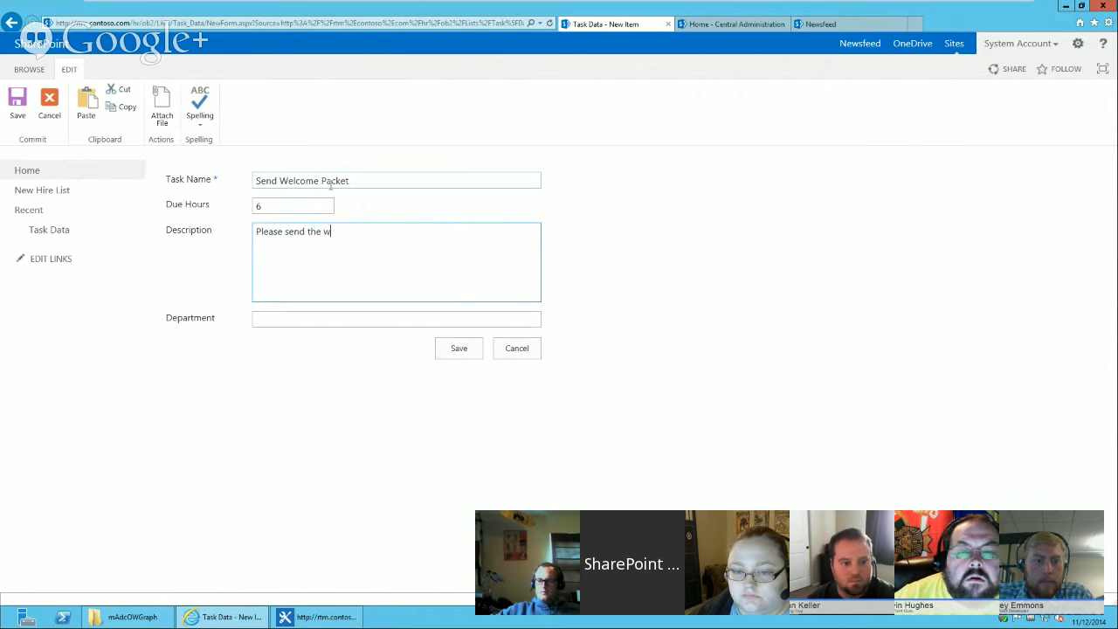
{"action": "key", "text": "Tab"}
{"action": "type", "text": "Human R"}
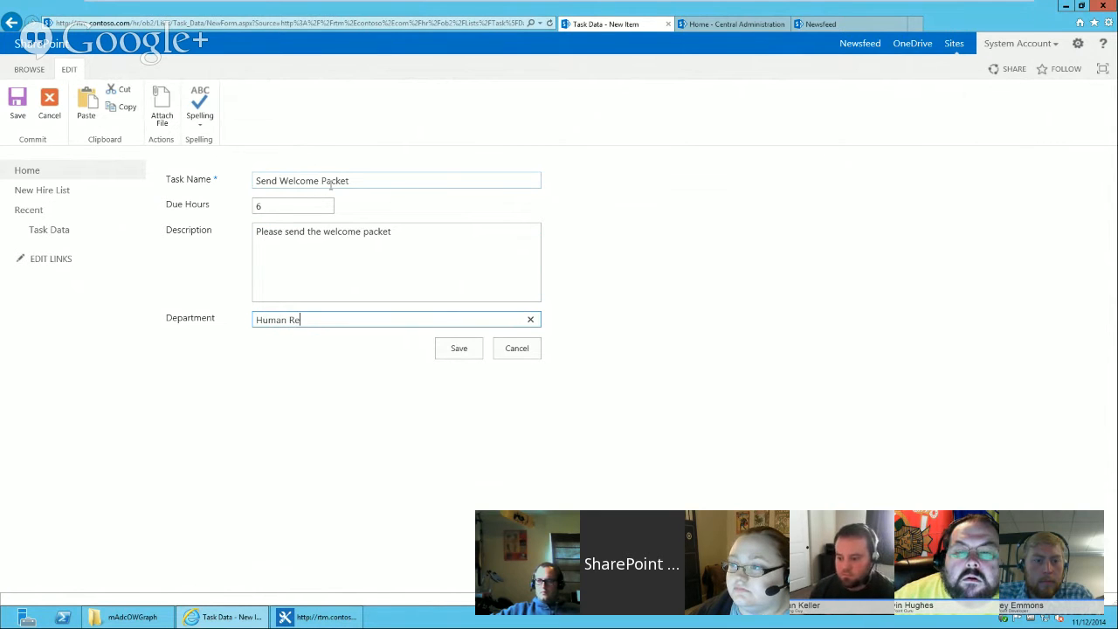
{"action": "type", "text": "esources"}
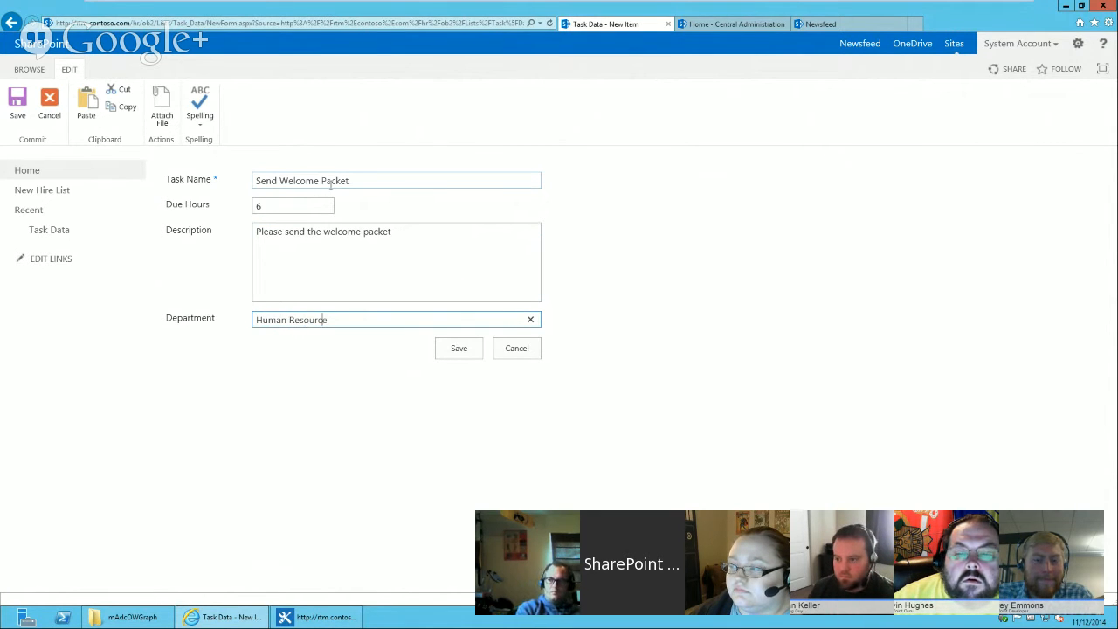
{"action": "left_click", "coordinate": [450, 350]}
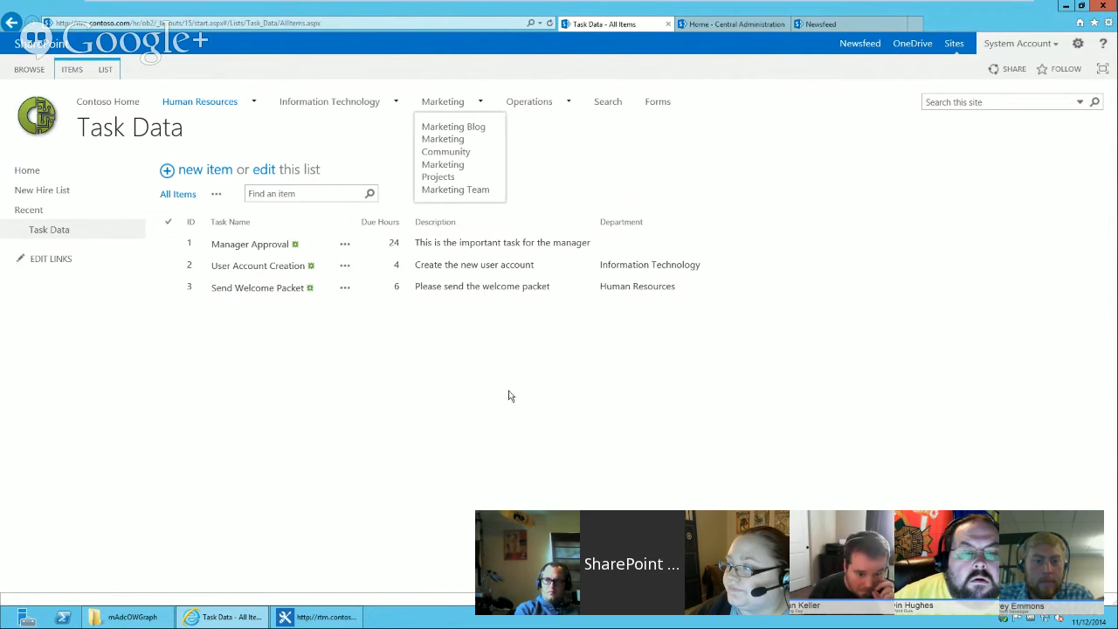
Open the New Hire Account Task site content type's settings to see its columns.
{"action": "left_click", "coordinate": [1080, 50]}
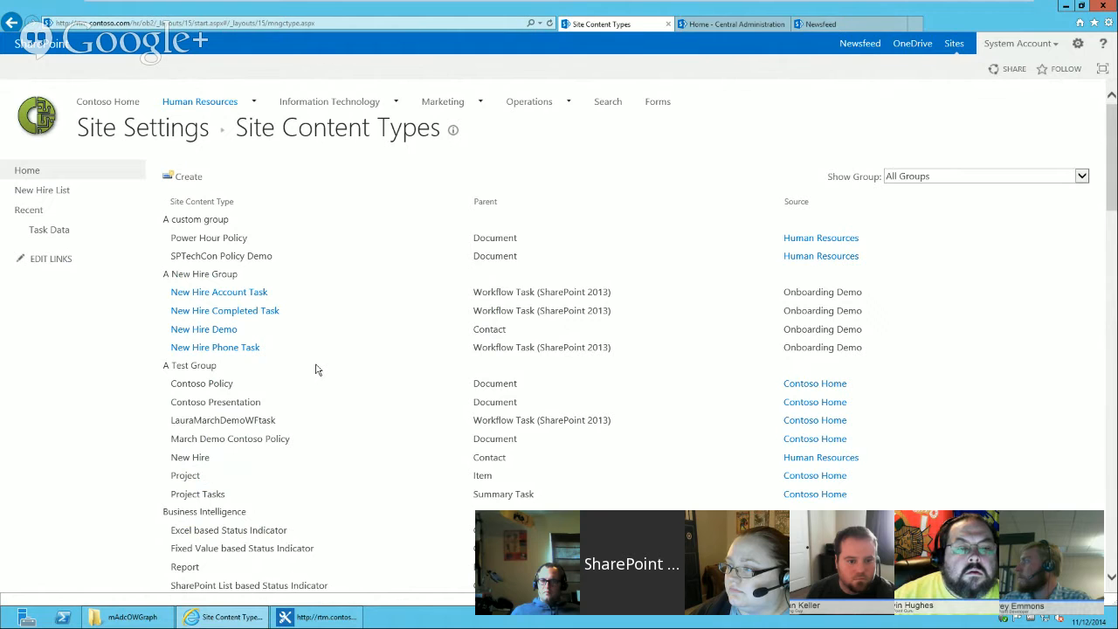
{"action": "left_click", "coordinate": [238, 297]}
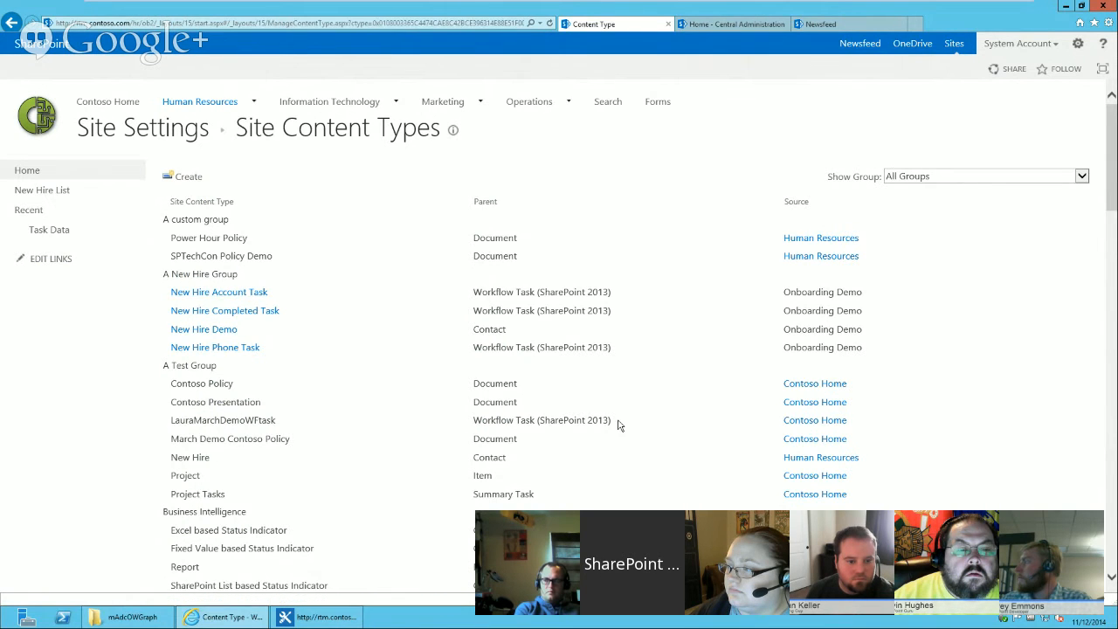
{"action": "scroll", "coordinate": [572, 384], "scroll_direction": "down", "scroll_amount": 3}
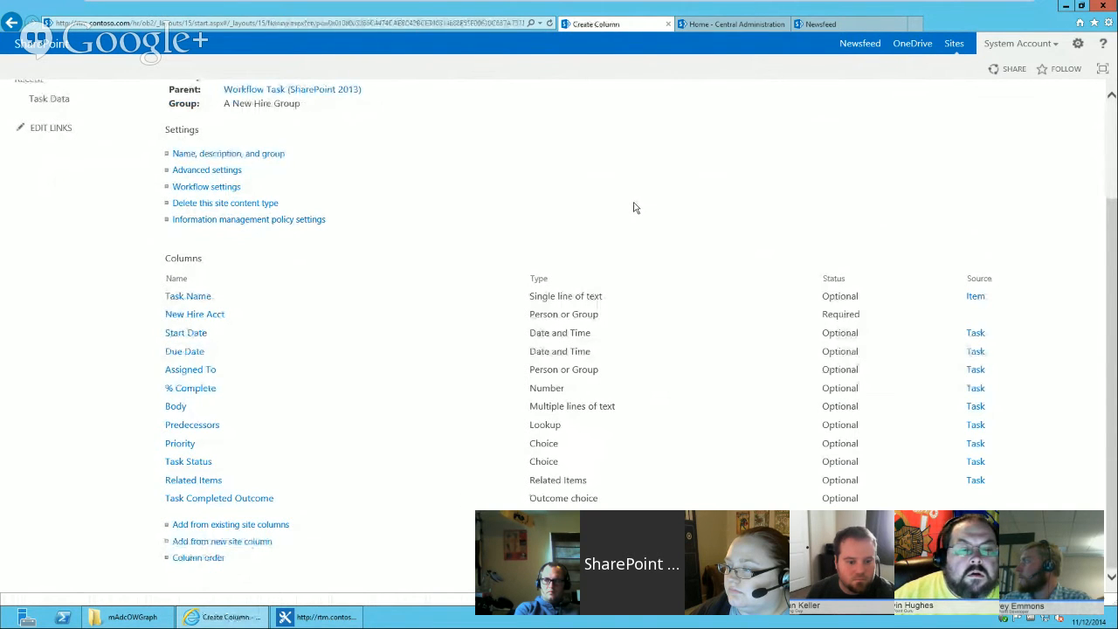
Start a new Lookup site column named Process Step placed in the A New Hire Group group.
{"action": "type", "text": "Process Step"}
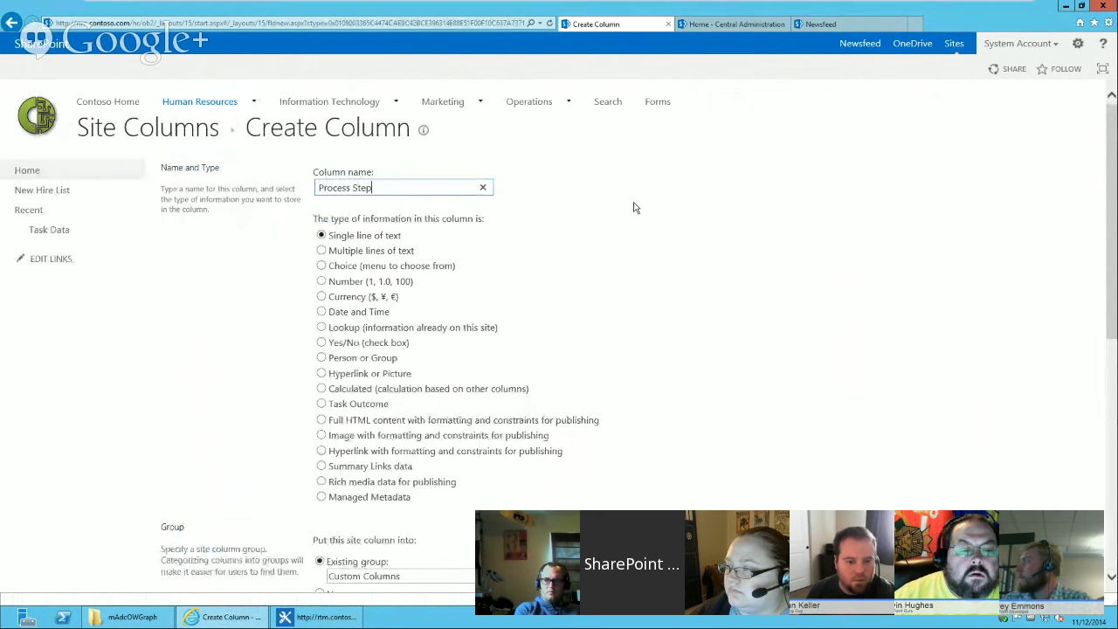
{"action": "left_click", "coordinate": [322, 342]}
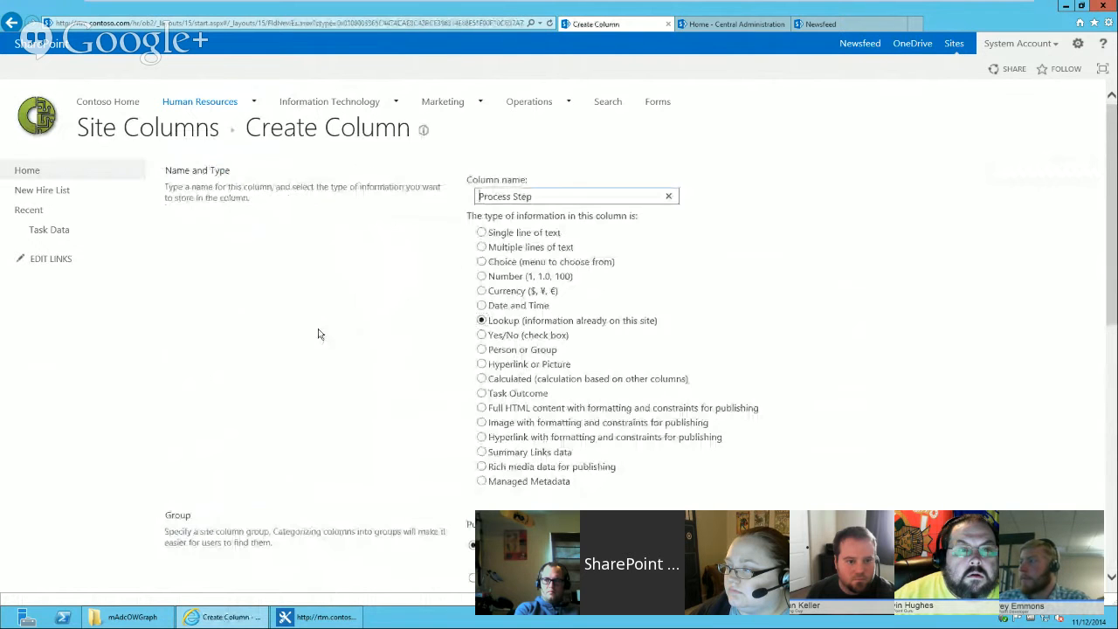
{"action": "left_click_drag", "start_coordinate": [1111, 276], "coordinate": [1103, 362]}
{"action": "left_click", "coordinate": [547, 363]}
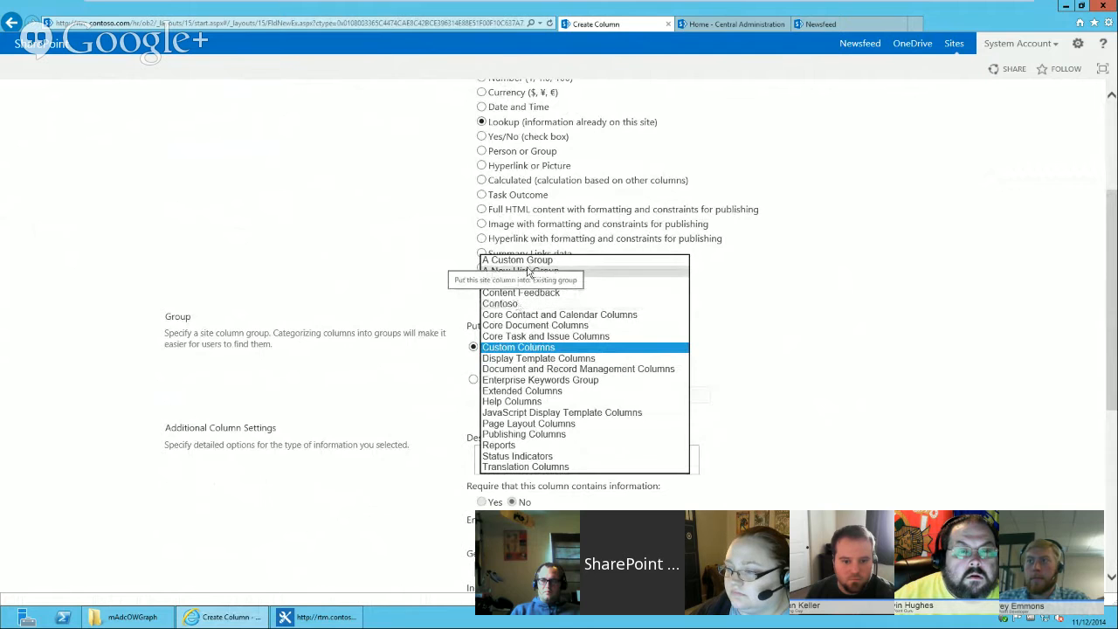
{"action": "left_click", "coordinate": [584, 272]}
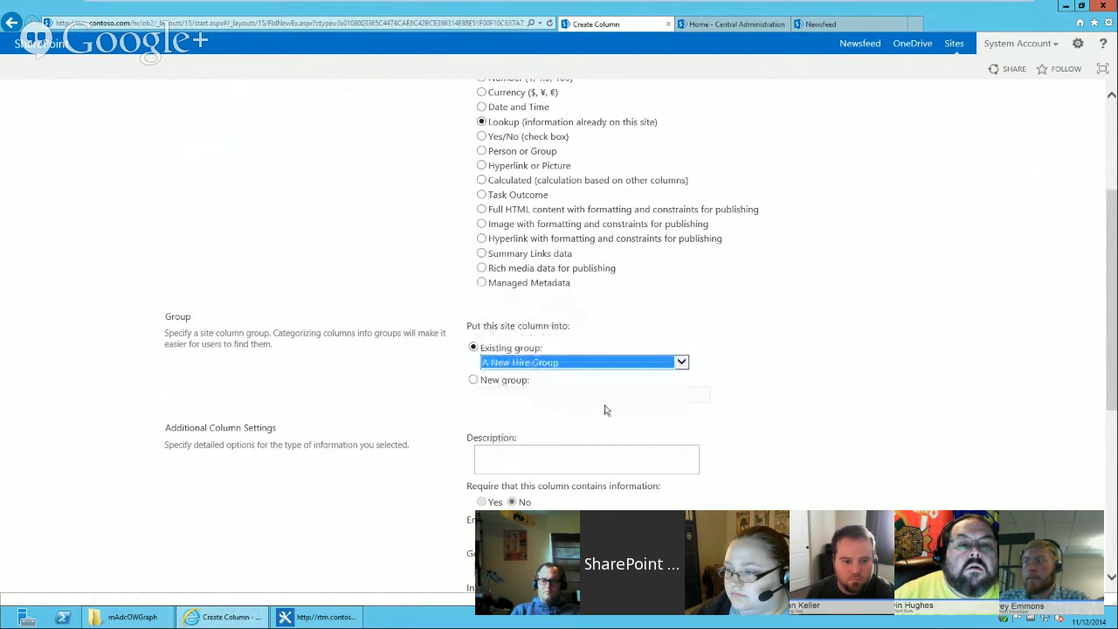
Have the lookup get Task Name from the Task Data list, add the Department field, and save the column.
{"action": "scroll", "coordinate": [584, 283], "scroll_direction": "down", "scroll_amount": 3}
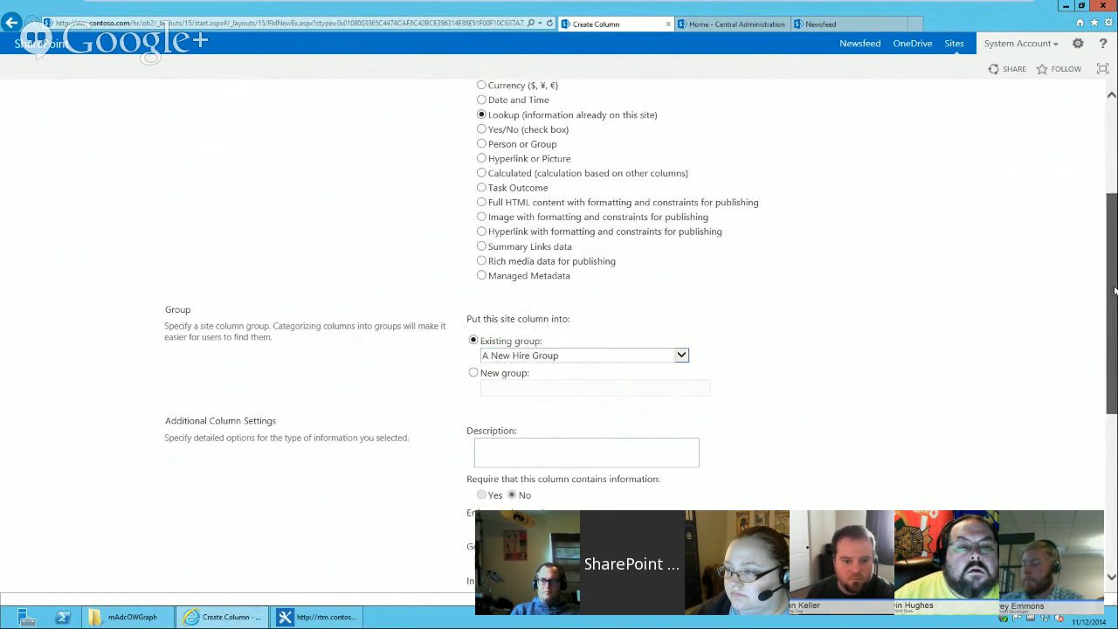
{"action": "left_click", "coordinate": [526, 295]}
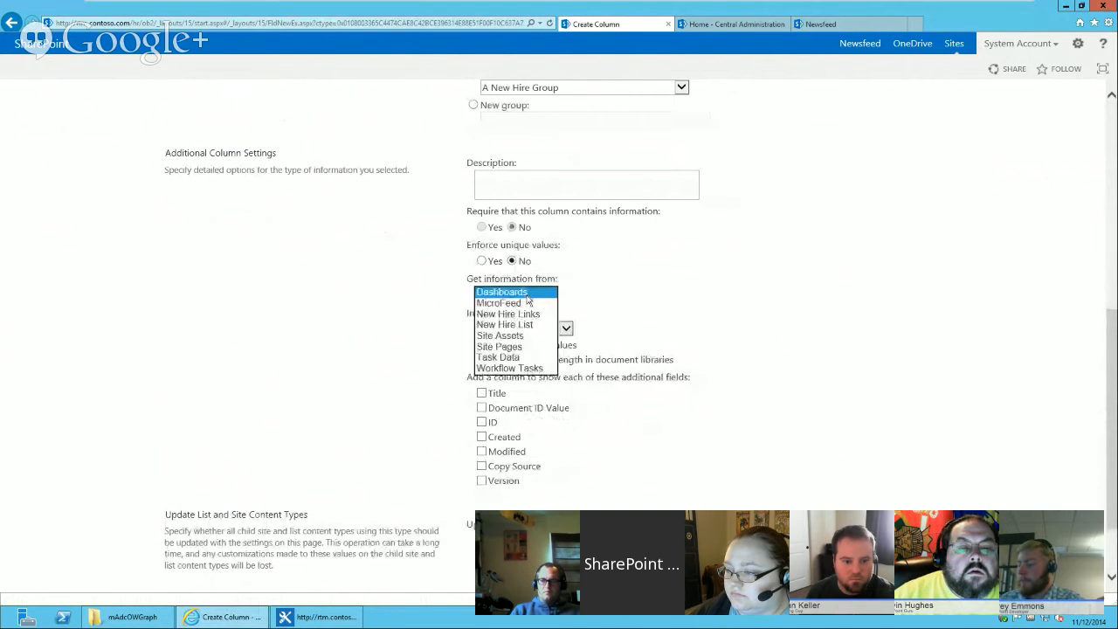
{"action": "left_click", "coordinate": [510, 359]}
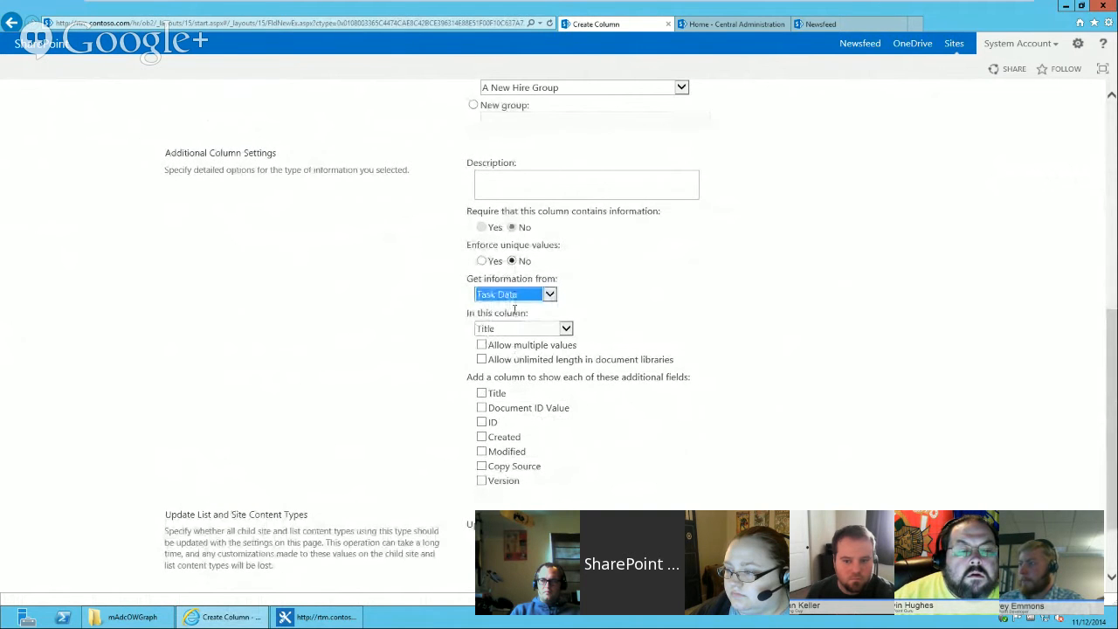
{"action": "scroll", "coordinate": [514, 300], "scroll_direction": "up", "scroll_amount": 4}
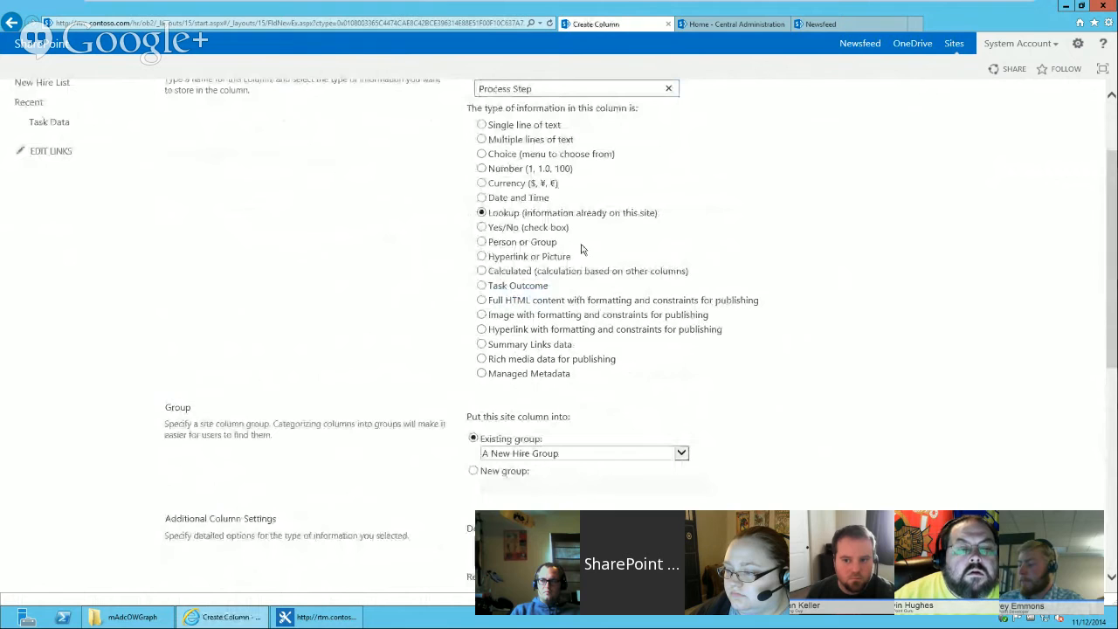
{"action": "scroll", "coordinate": [1112, 332], "scroll_direction": "down", "scroll_amount": 4}
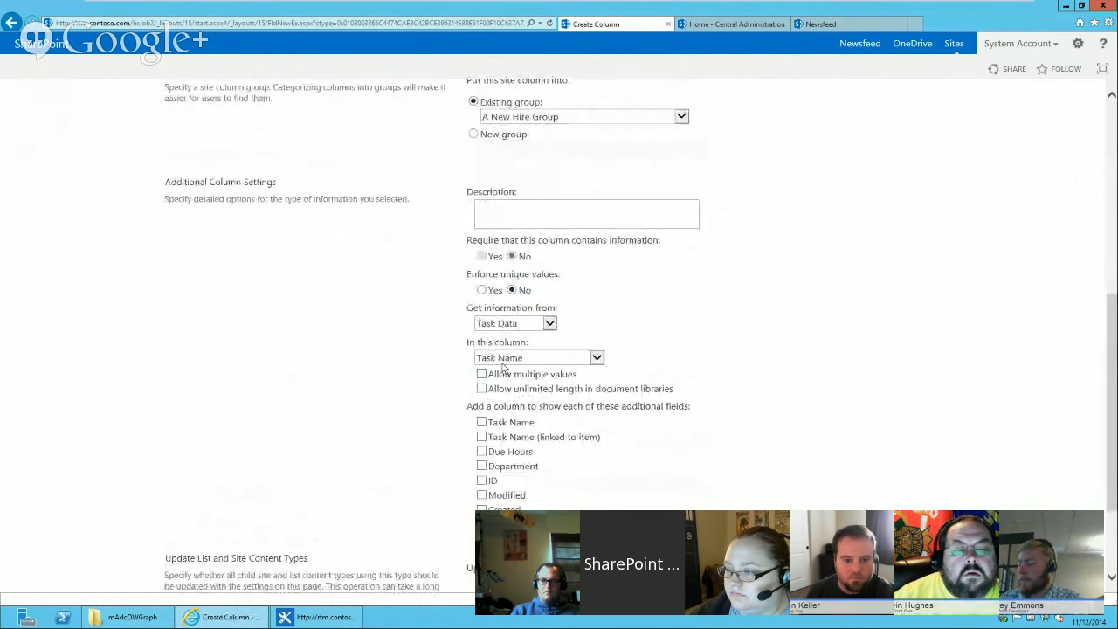
{"action": "left_click", "coordinate": [482, 467]}
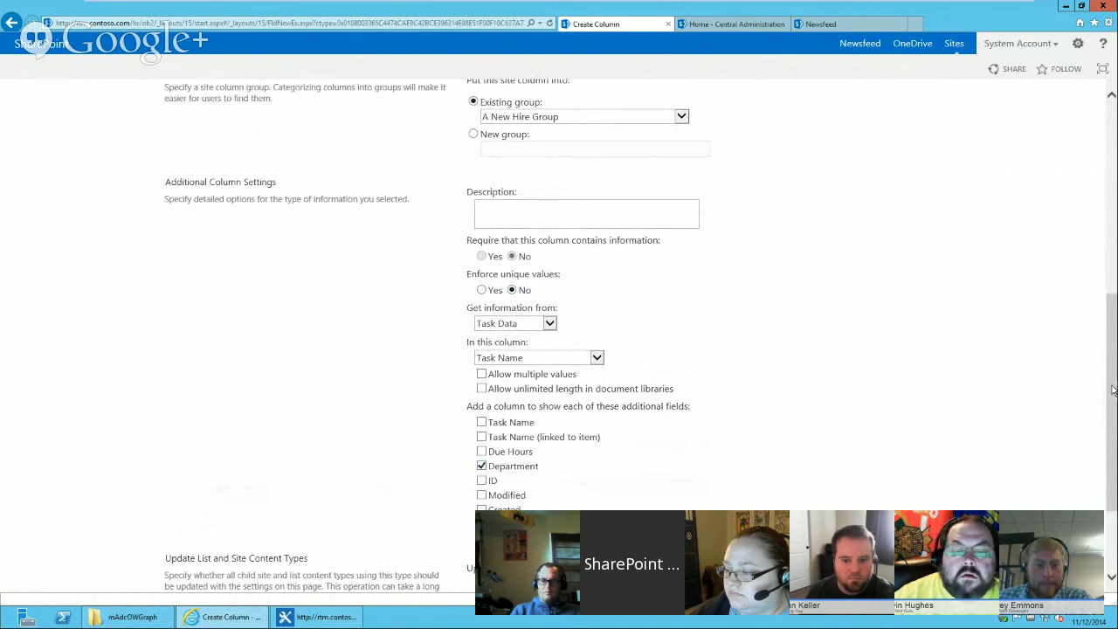
{"action": "left_click_drag", "start_coordinate": [1112, 390], "coordinate": [1113, 476]}
{"action": "left_click", "coordinate": [647, 526]}
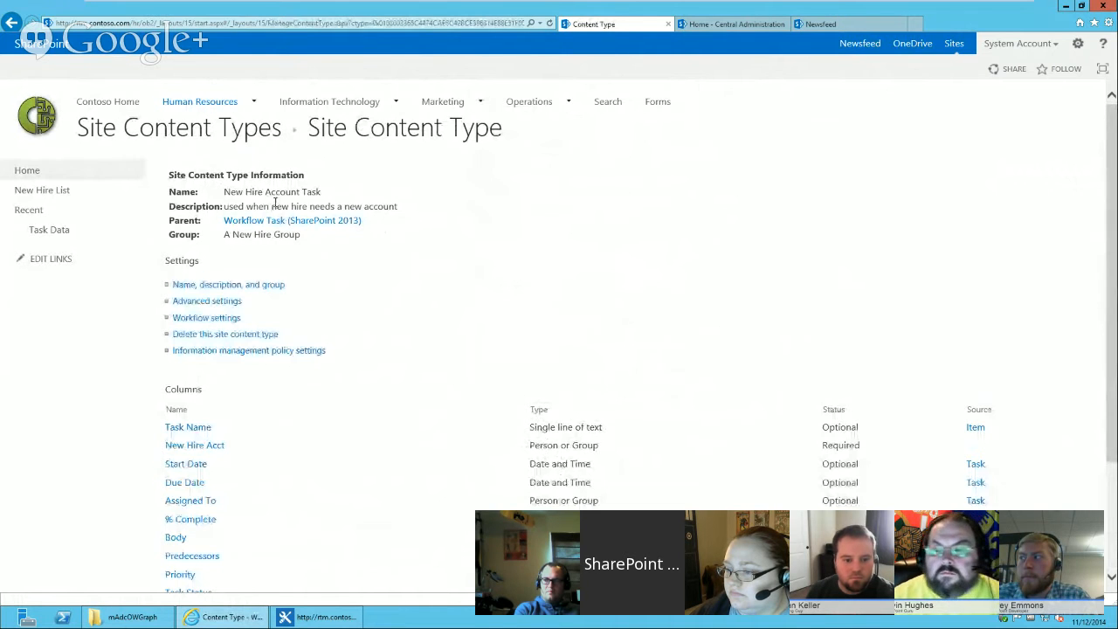
Return to Site Content Types and open the New Hire Completed Task content type's columns.
{"action": "left_click_drag", "start_coordinate": [1115, 331], "coordinate": [1115, 294]}
{"action": "left_click", "coordinate": [220, 127]}
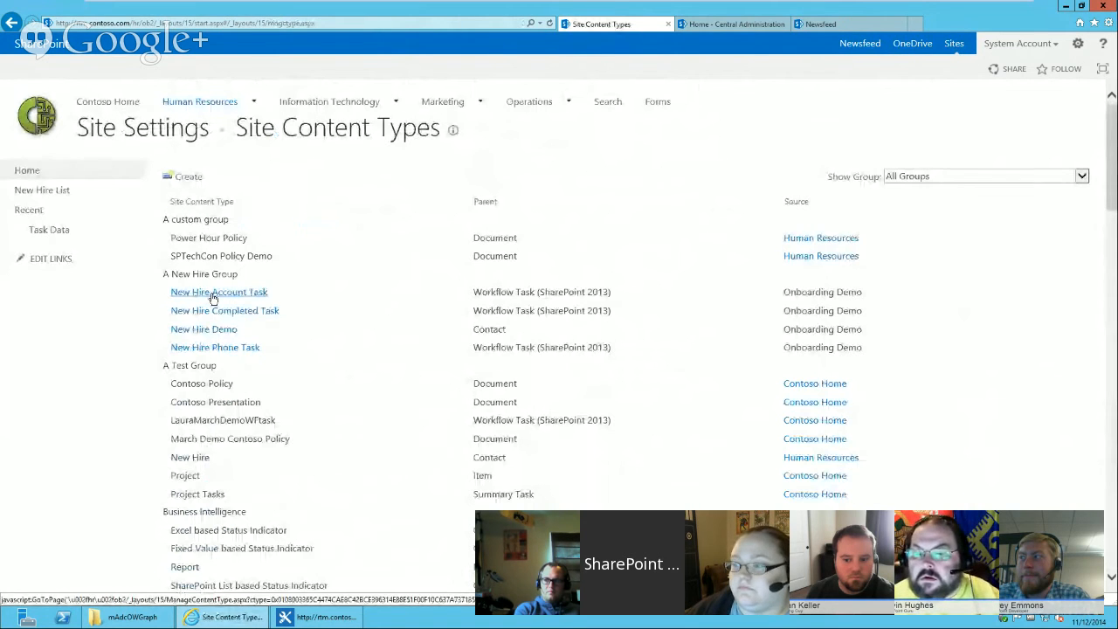
{"action": "left_click", "coordinate": [219, 311]}
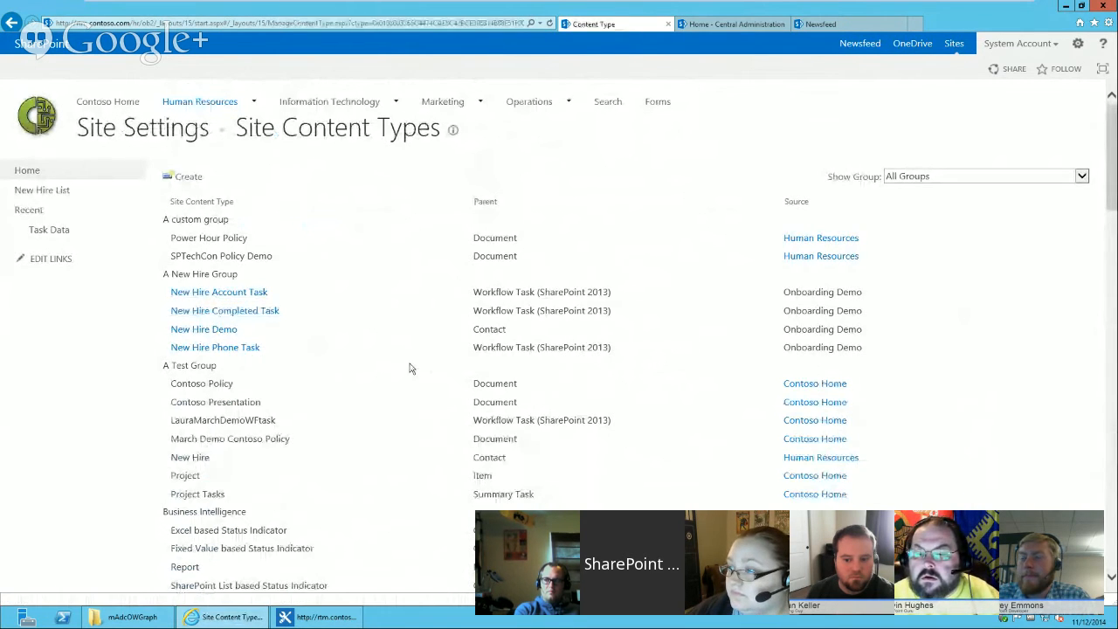
{"action": "scroll", "coordinate": [513, 368], "scroll_direction": "down", "scroll_amount": 3}
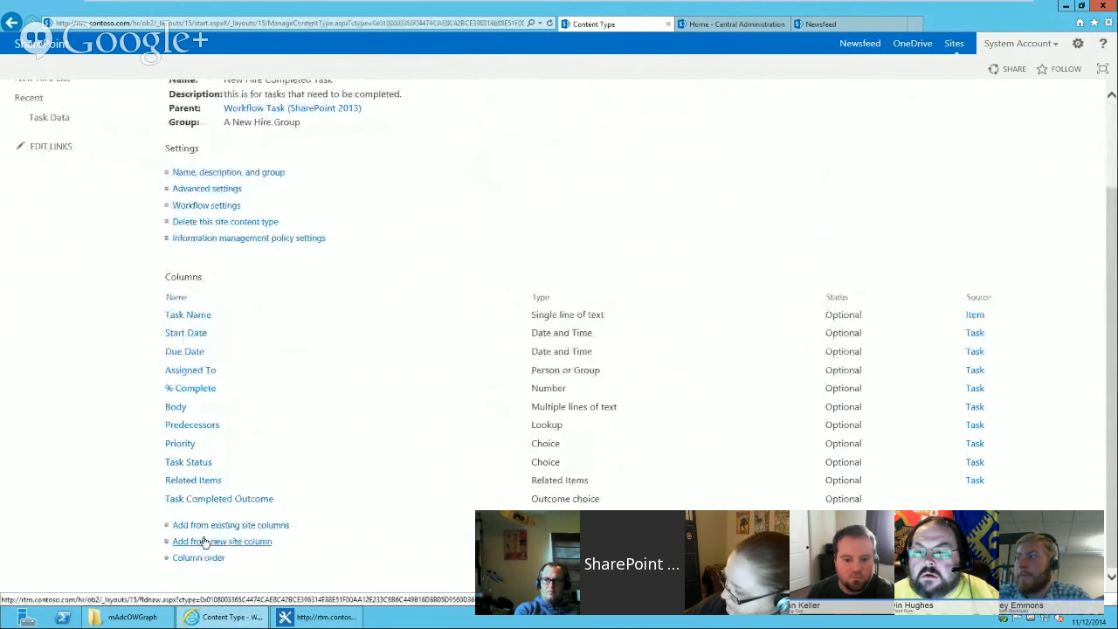
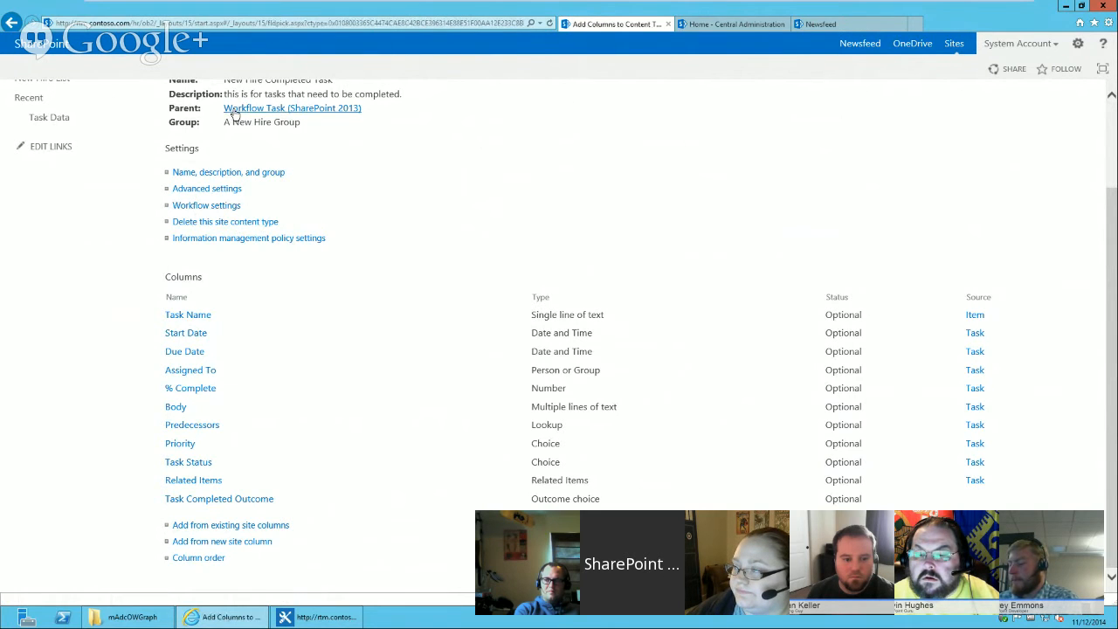
Add the Process Step site column to the New Hire Completed Task content type.
{"action": "left_click", "coordinate": [495, 303]}
{"action": "key", "text": "p"}
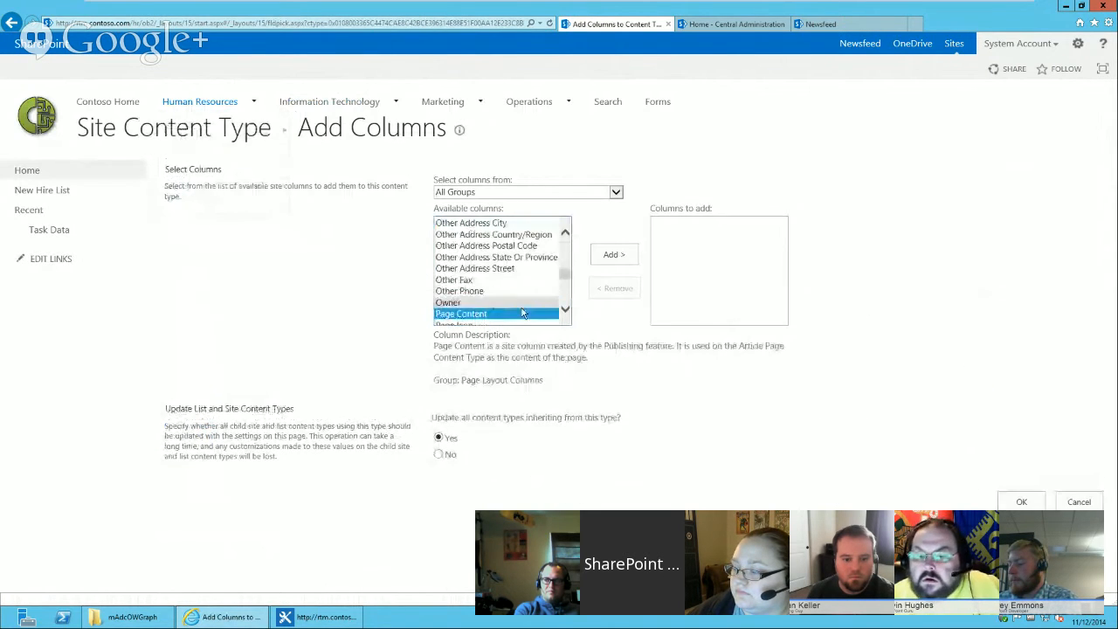
{"action": "left_click", "coordinate": [564, 298]}
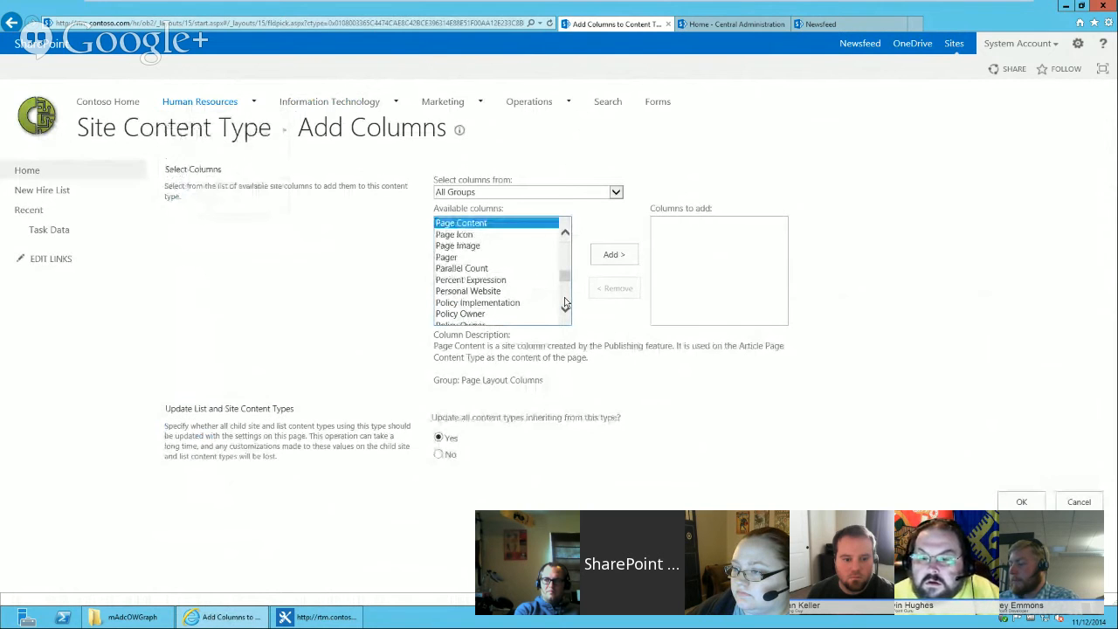
{"action": "left_click", "coordinate": [564, 297]}
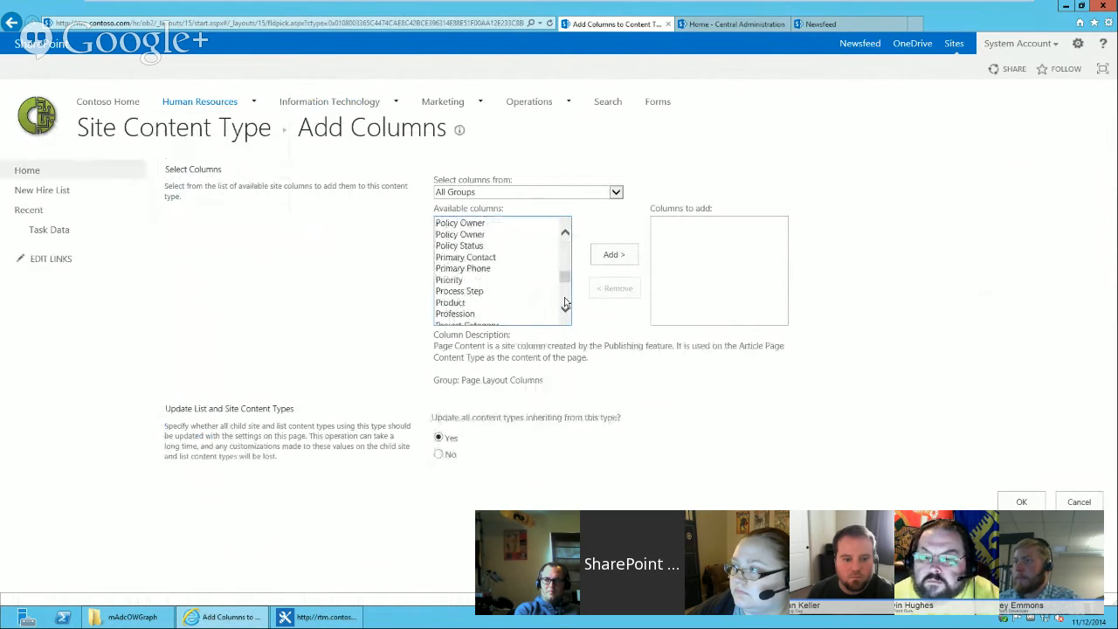
{"action": "double_click", "coordinate": [511, 300]}
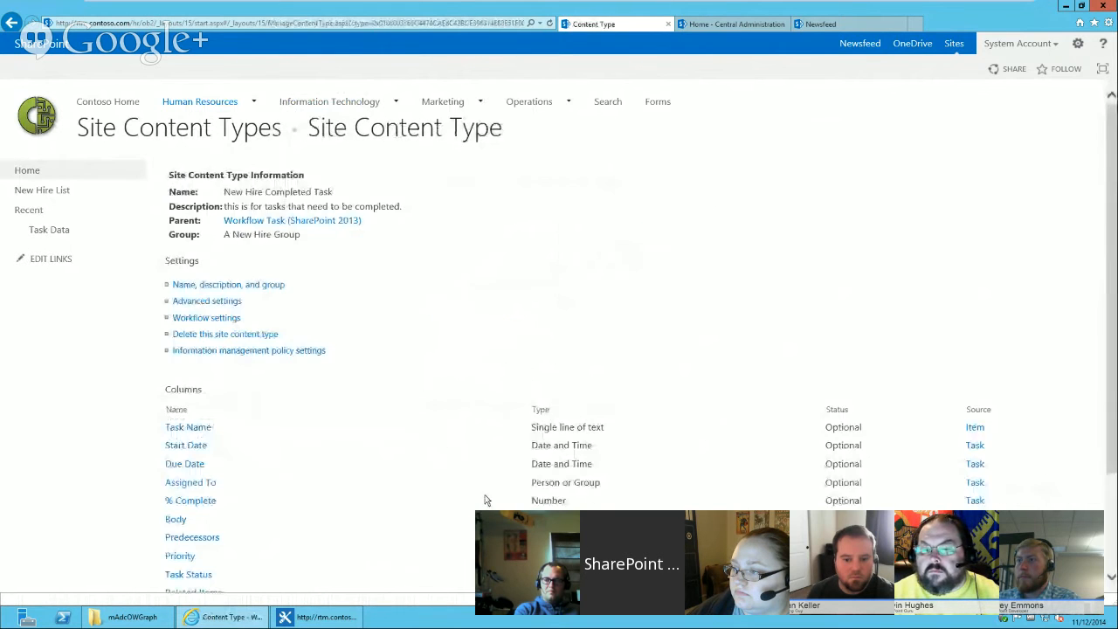
Add the Process Step site column to the New Hire Phone Task content type, updating inheriting content types.
{"action": "left_click", "coordinate": [215, 131]}
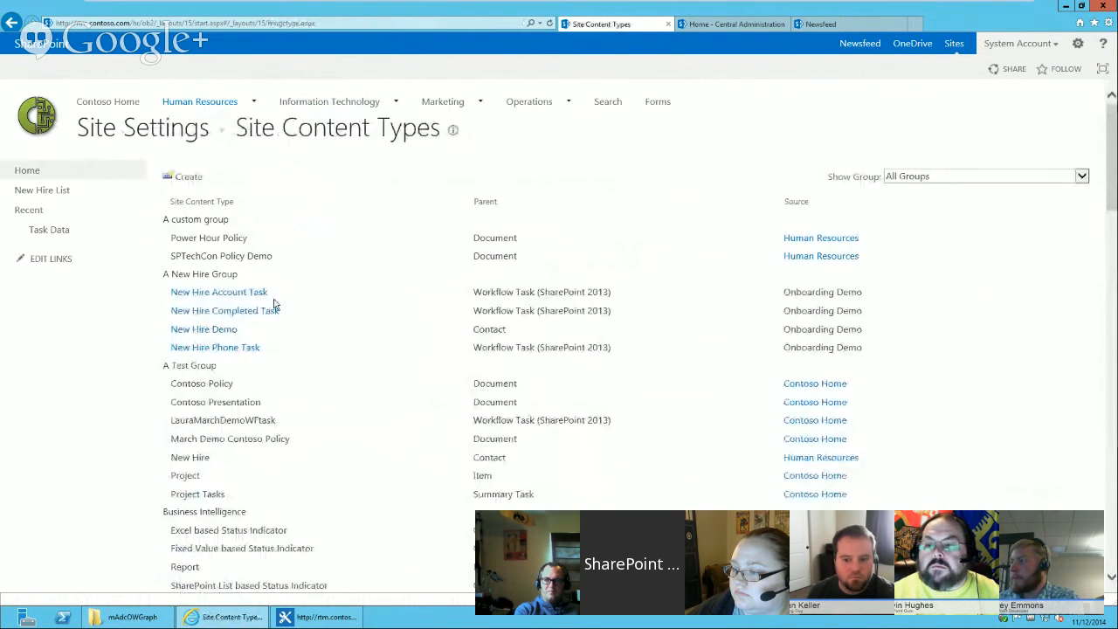
{"action": "left_click", "coordinate": [234, 349]}
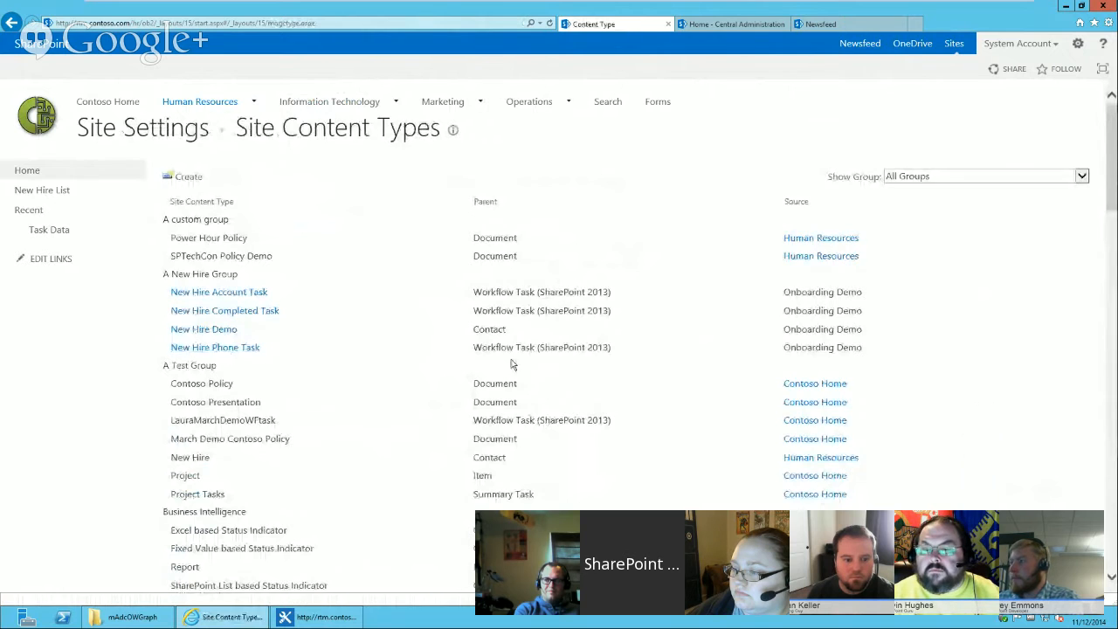
{"action": "scroll", "coordinate": [656, 394], "scroll_direction": "down", "scroll_amount": 3}
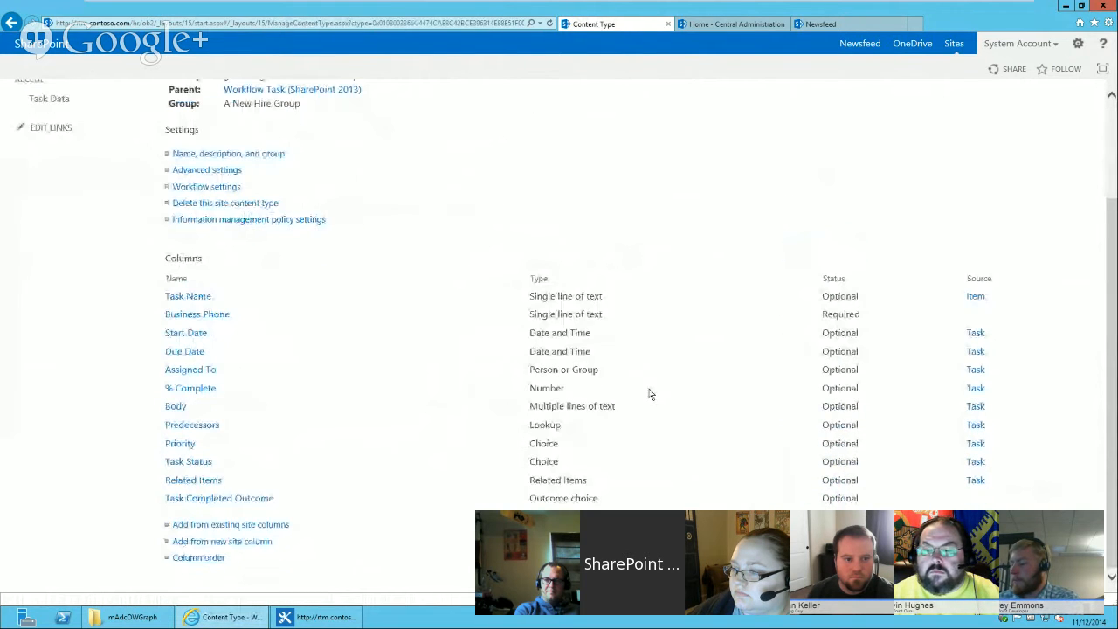
{"action": "left_click", "coordinate": [251, 531]}
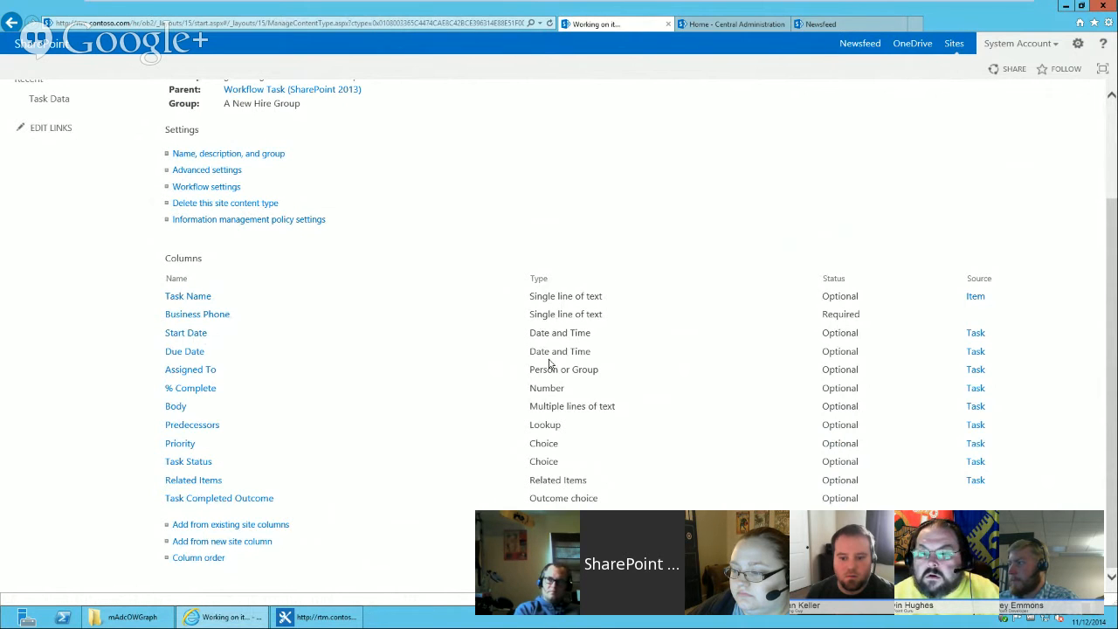
{"action": "left_click", "coordinate": [502, 303]}
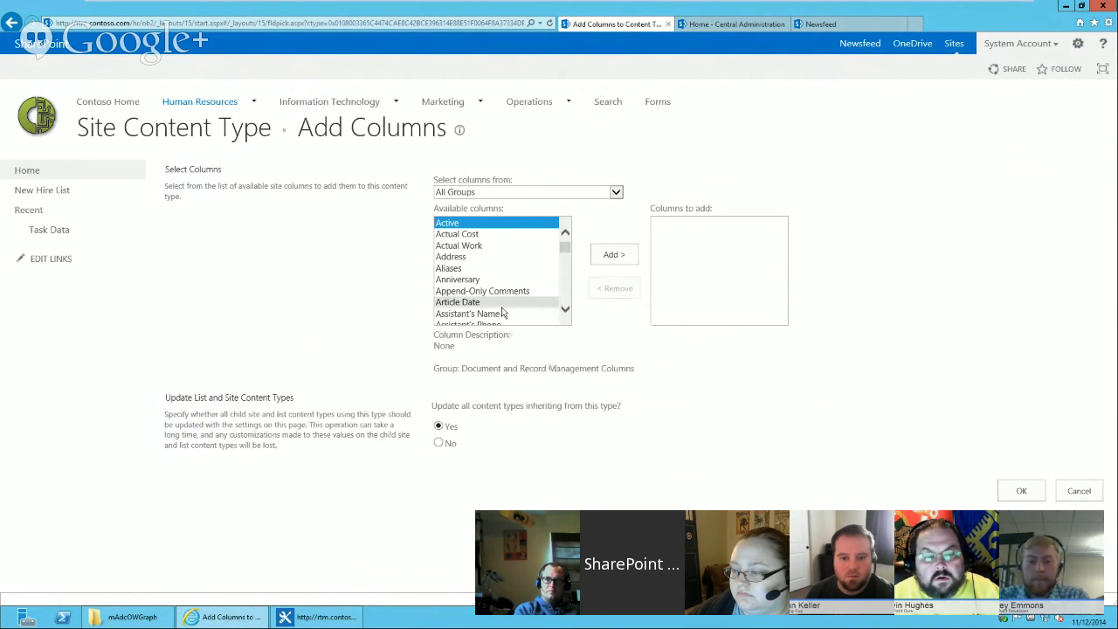
{"action": "scroll", "coordinate": [503, 312], "scroll_direction": "down", "scroll_amount": 10}
{"action": "left_click", "coordinate": [519, 314]}
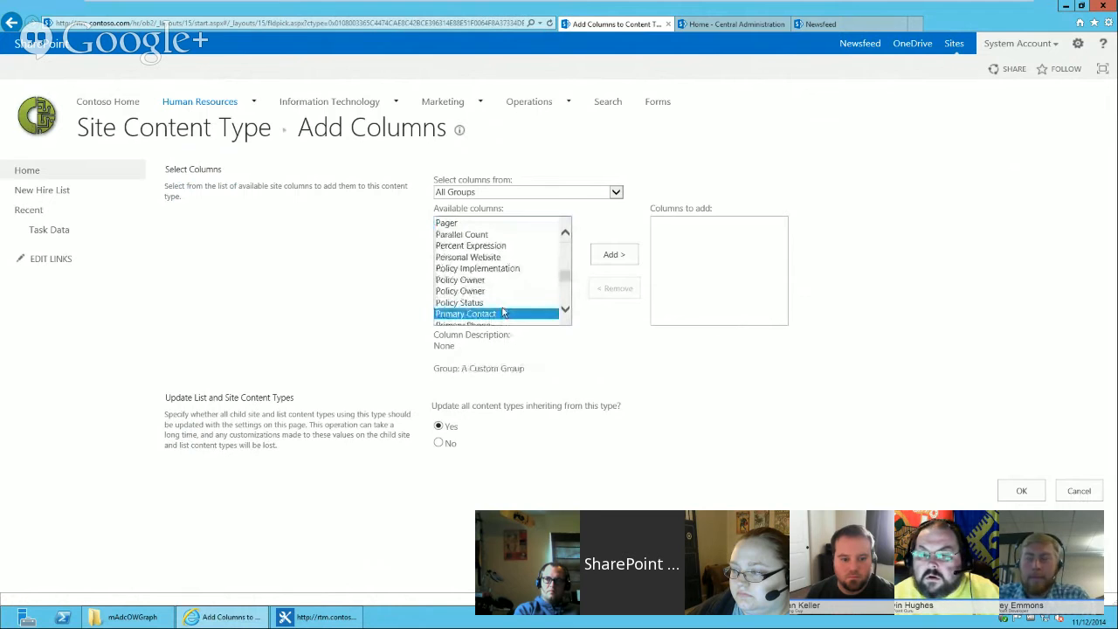
{"action": "scroll", "coordinate": [522, 288], "scroll_direction": "down", "scroll_amount": 3}
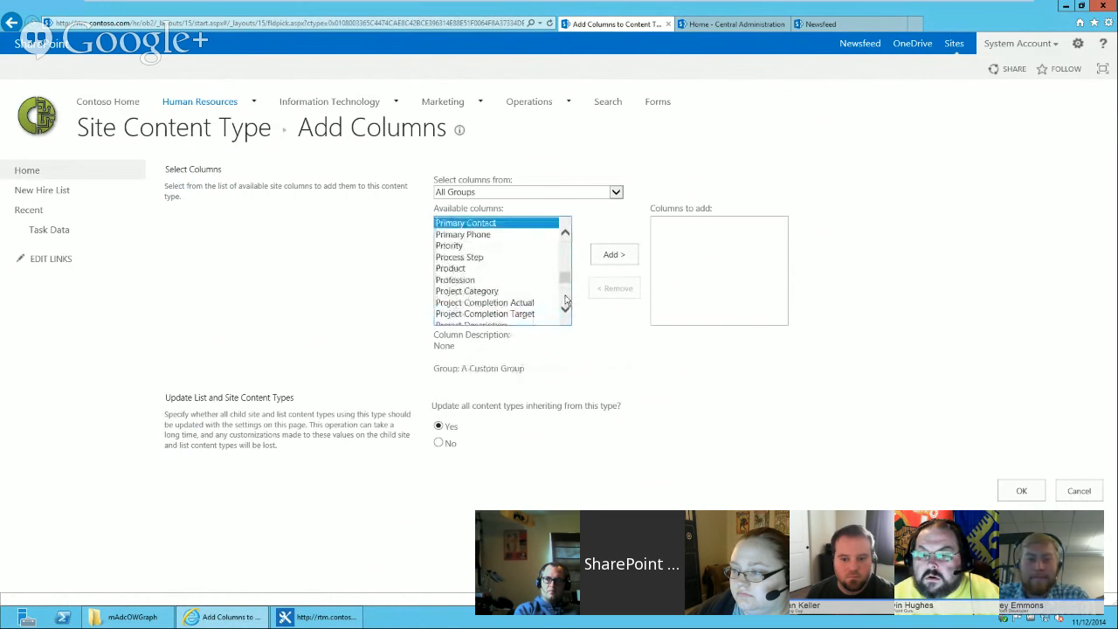
{"action": "left_click", "coordinate": [481, 259]}
{"action": "left_click", "coordinate": [612, 254]}
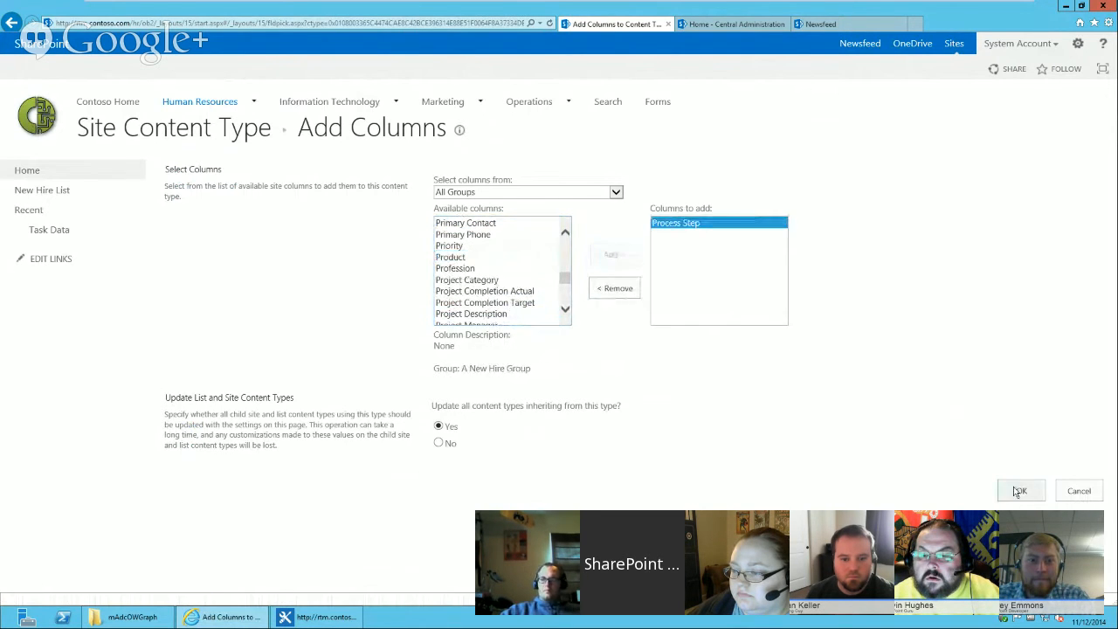
{"action": "left_click", "coordinate": [1021, 490]}
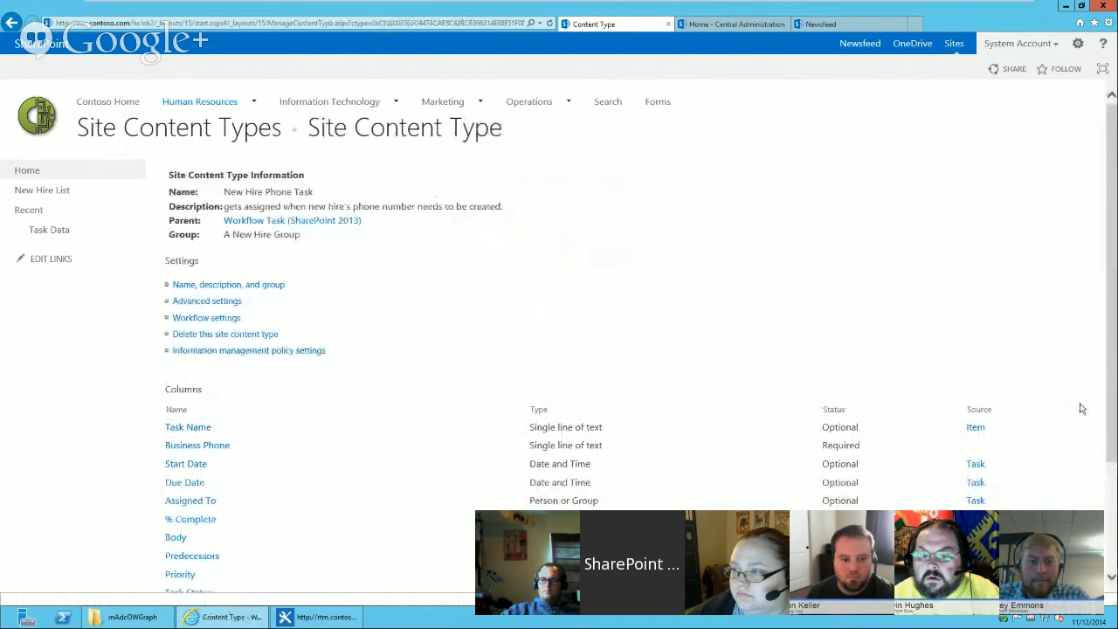
Review the Workflow Tasks list settings to see which content types use the Process Step columns.
{"action": "left_click", "coordinate": [41, 173]}
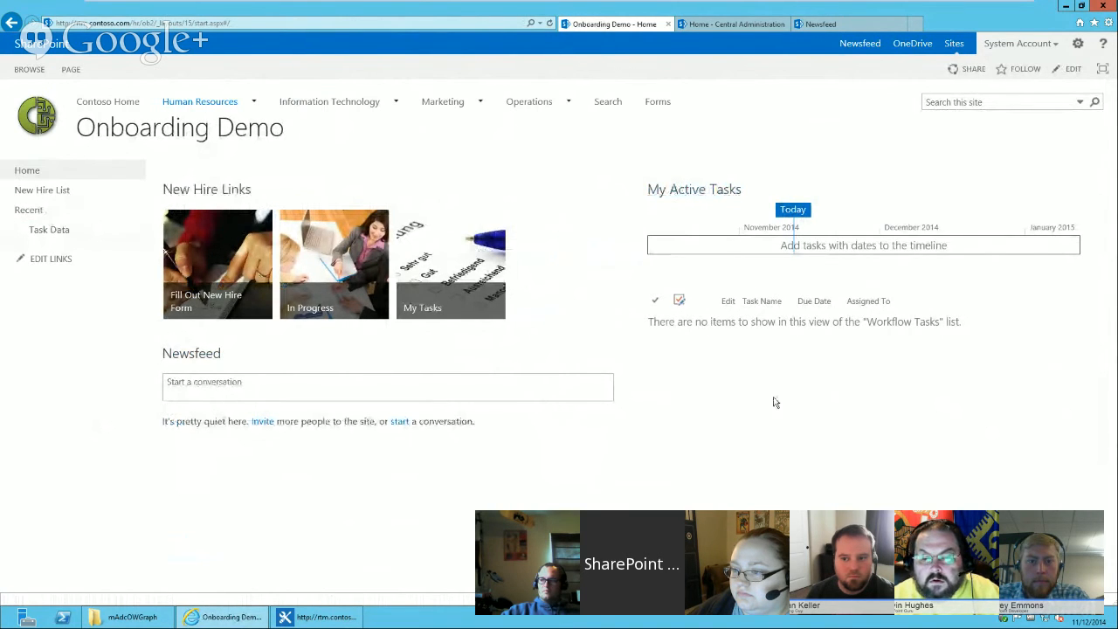
{"action": "left_click", "coordinate": [105, 69]}
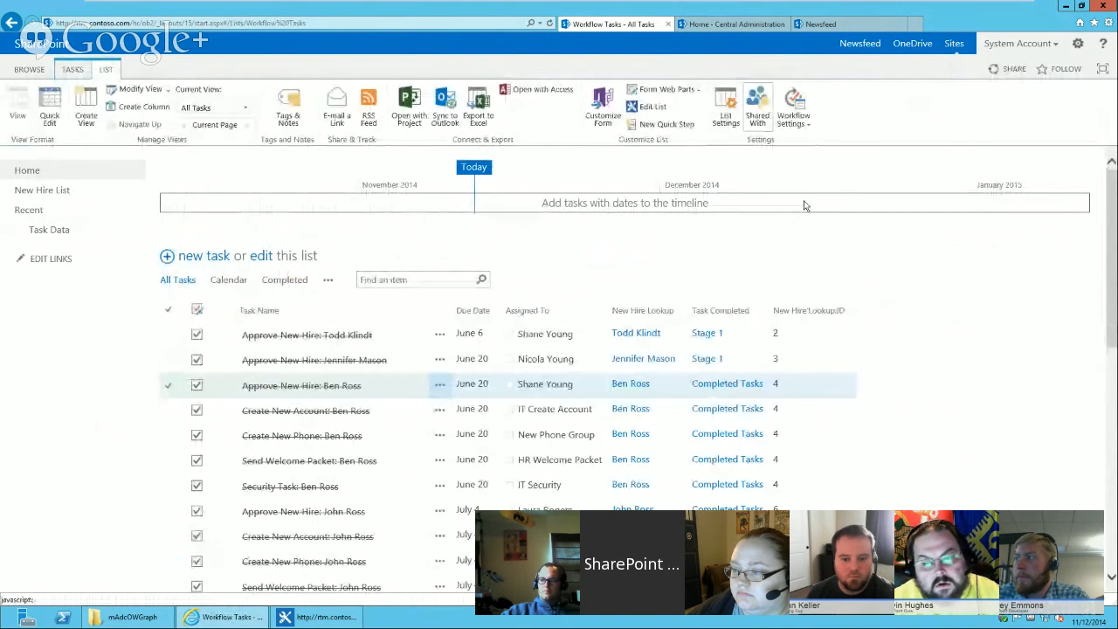
{"action": "scroll", "coordinate": [1034, 323], "scroll_direction": "down", "scroll_amount": 5}
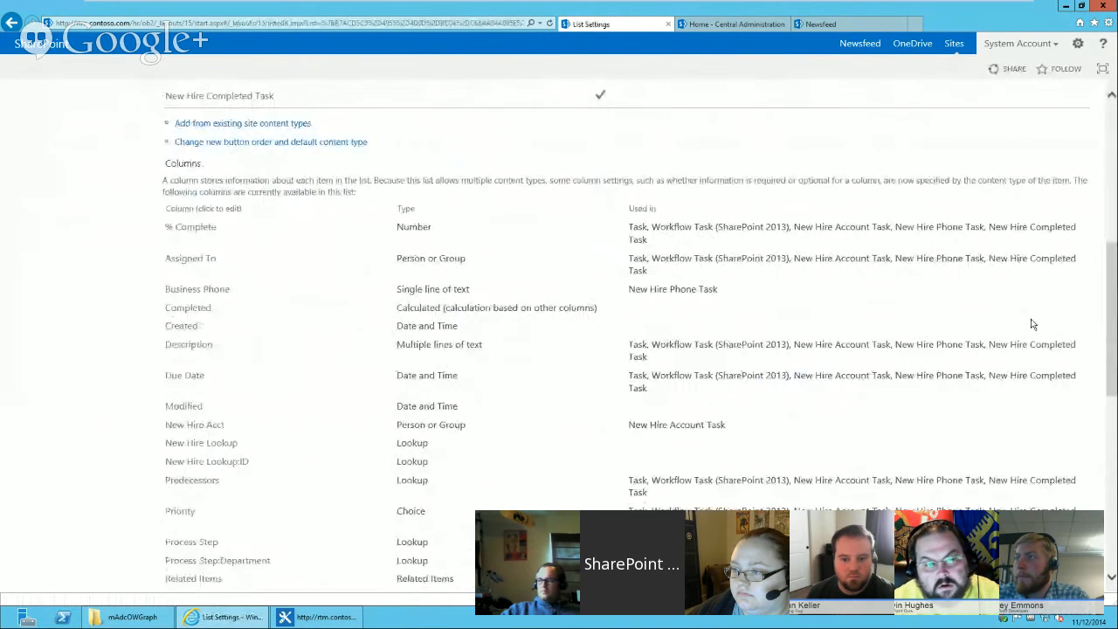
{"action": "scroll", "coordinate": [1030, 323], "scroll_direction": "down", "scroll_amount": 5}
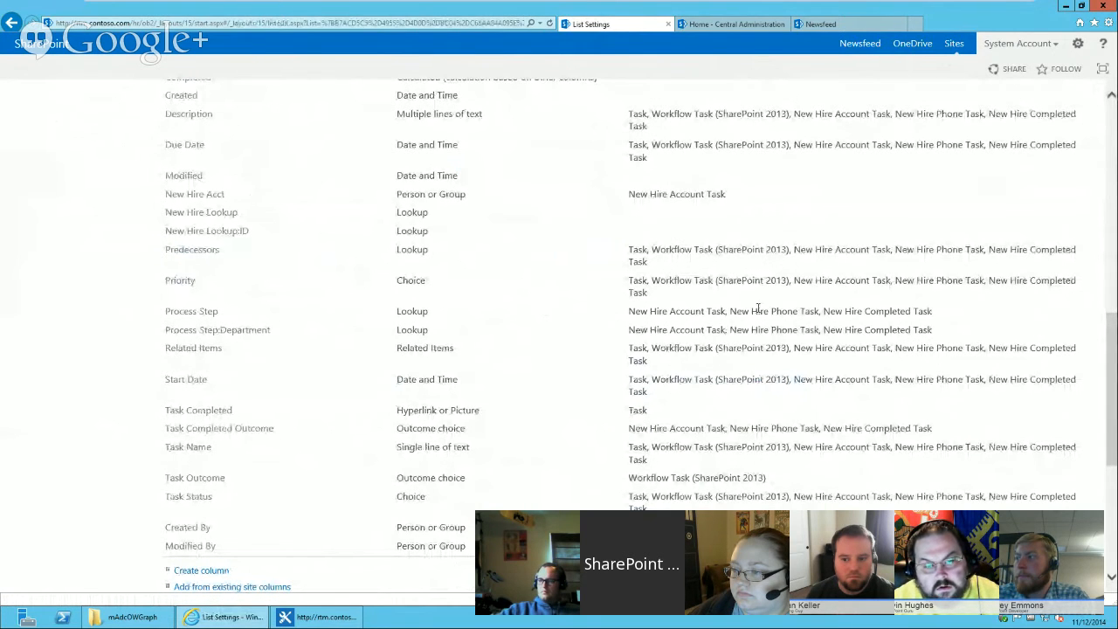
{"action": "left_click_drag", "start_coordinate": [1115, 335], "coordinate": [1115, 118]}
{"action": "left_click", "coordinate": [37, 173]}
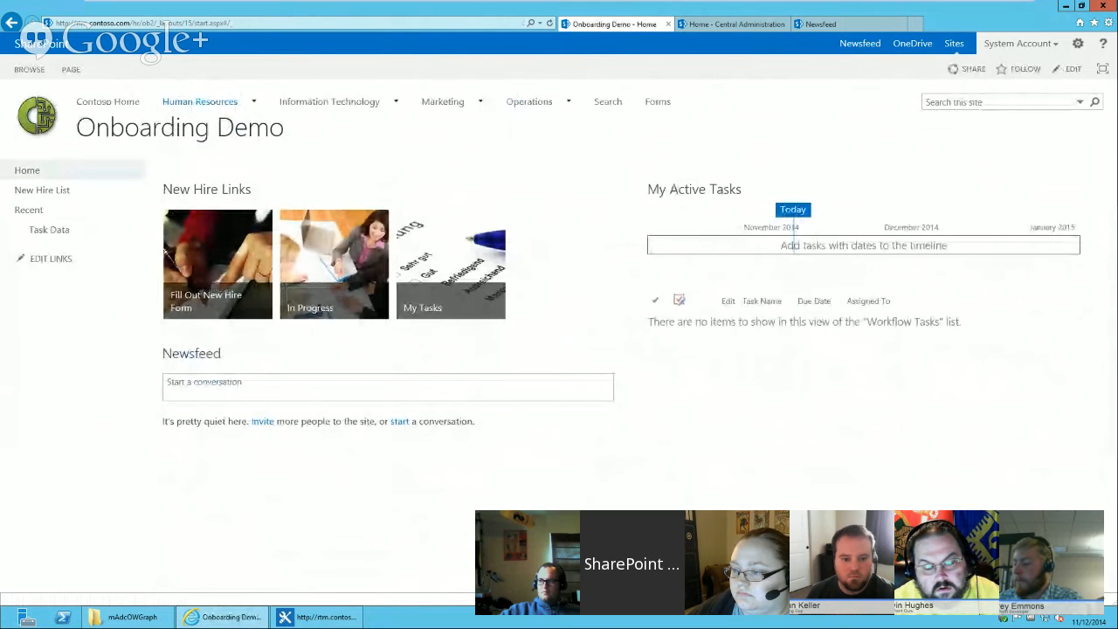
Switch to SharePoint Designer, open the Onboarding Demo site from recent sites, and close the previous Designer window.
{"action": "left_click", "coordinate": [315, 617]}
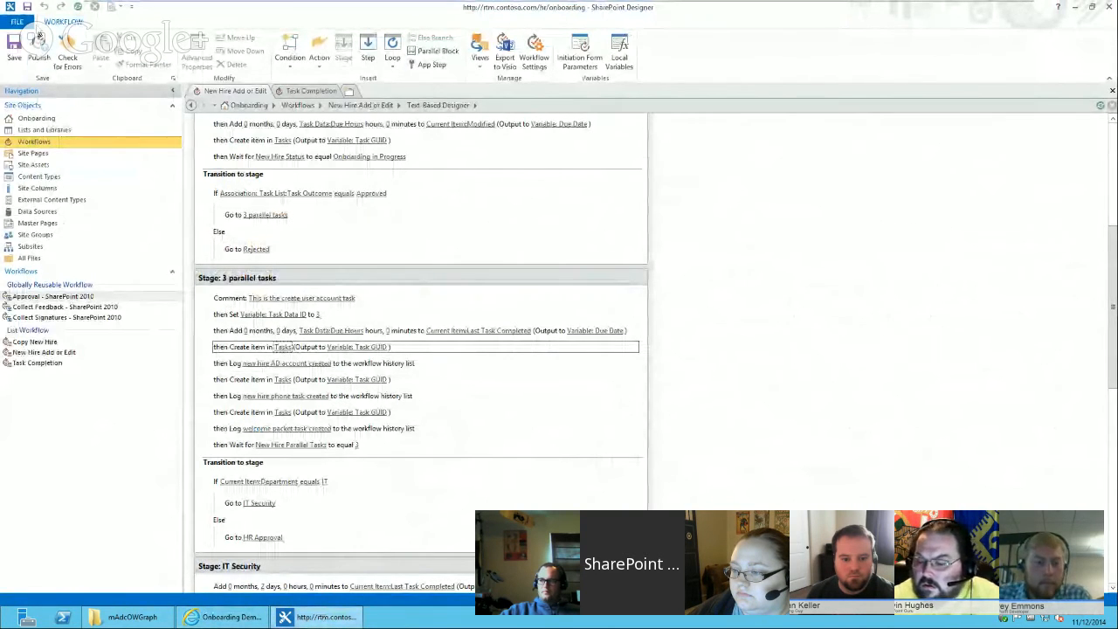
{"action": "left_click", "coordinate": [16, 21]}
{"action": "left_click", "coordinate": [31, 54]}
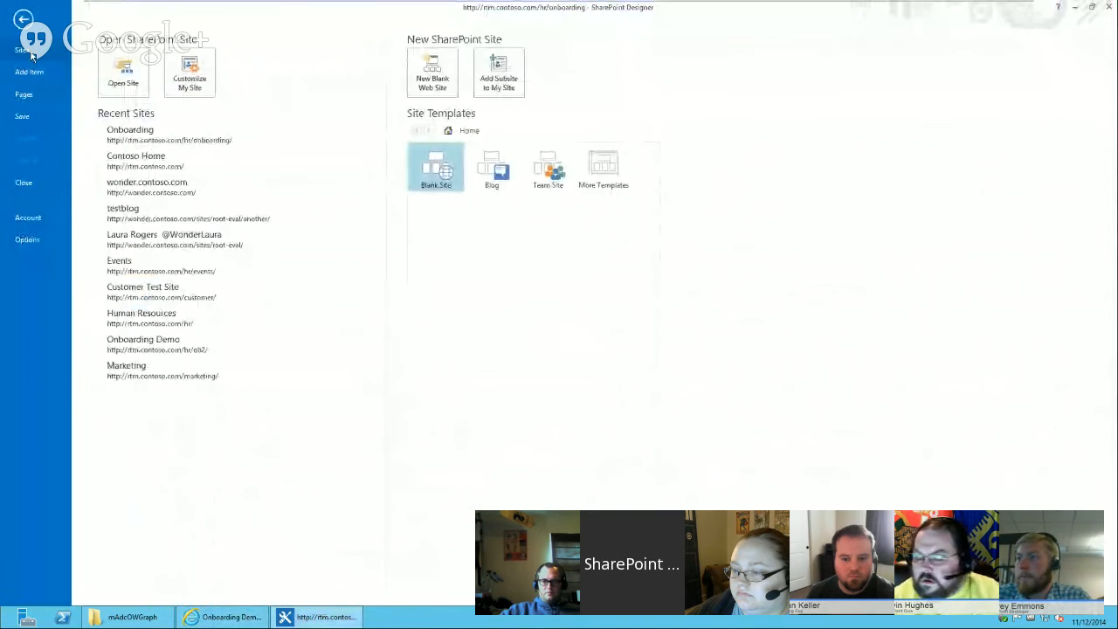
{"action": "left_click", "coordinate": [195, 347]}
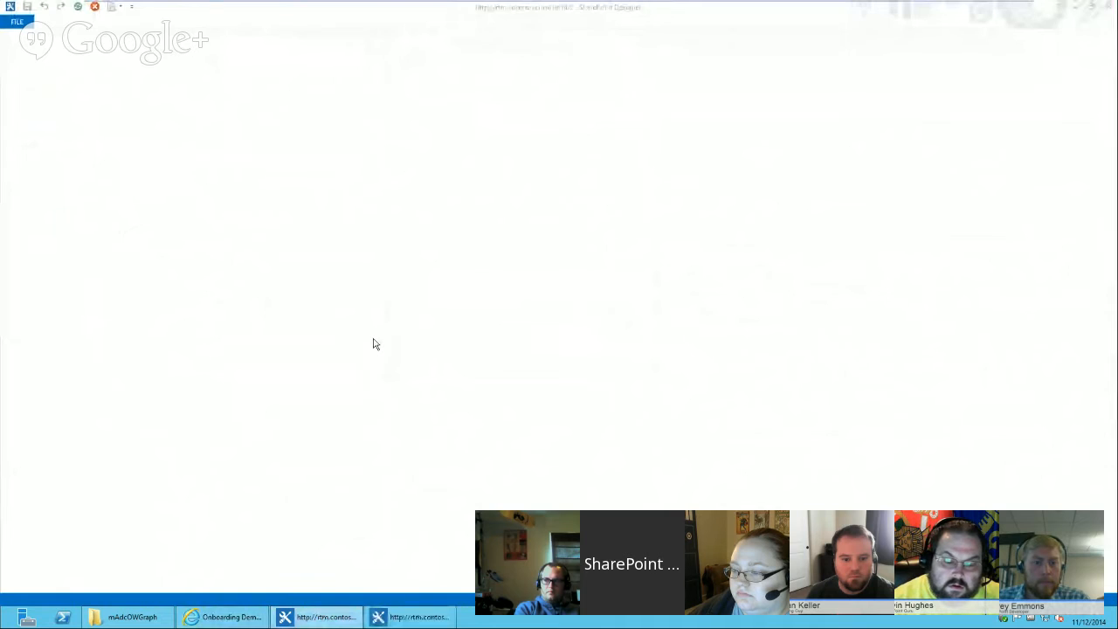
{"action": "mouse_move", "coordinate": [321, 622]}
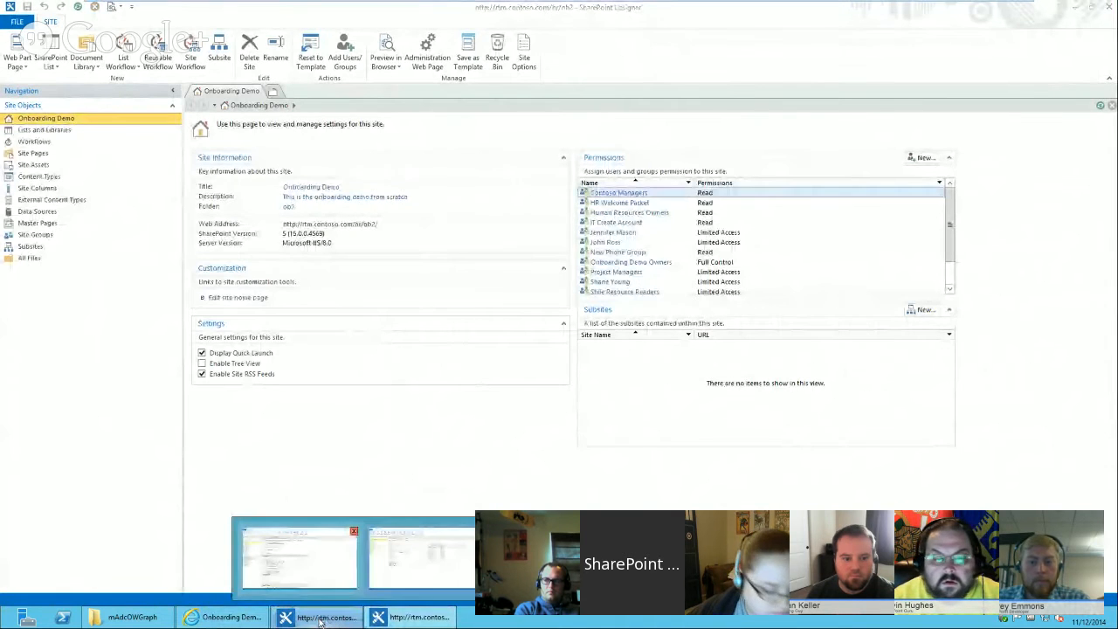
{"action": "left_click", "coordinate": [353, 531]}
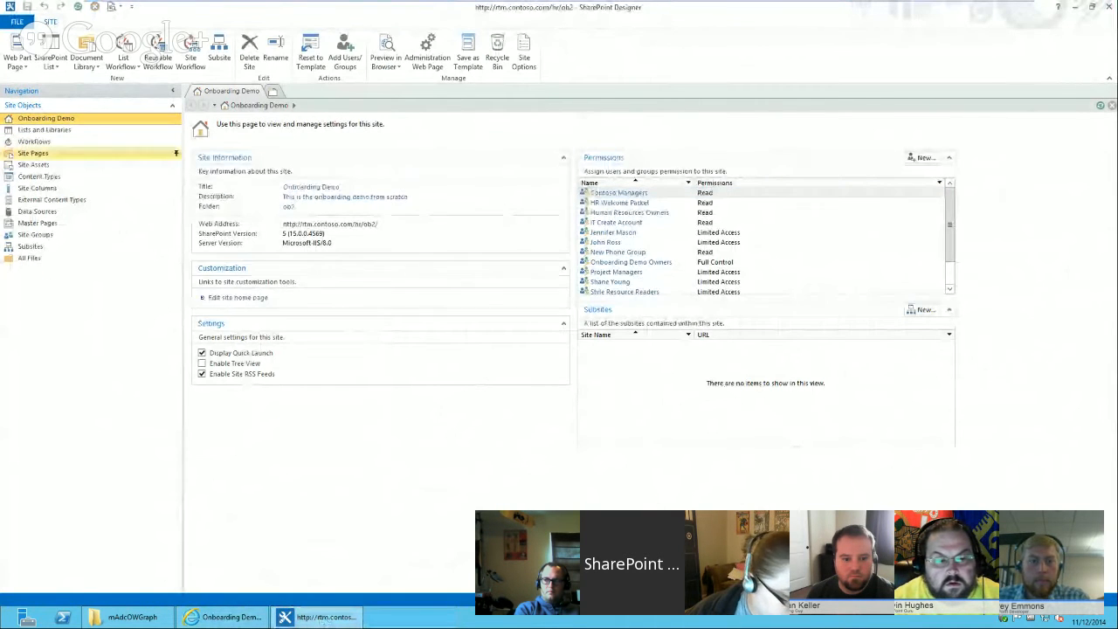
Open the New Hire Approval Process workflow in the text-based designer to review its stages.
{"action": "left_click", "coordinate": [77, 140]}
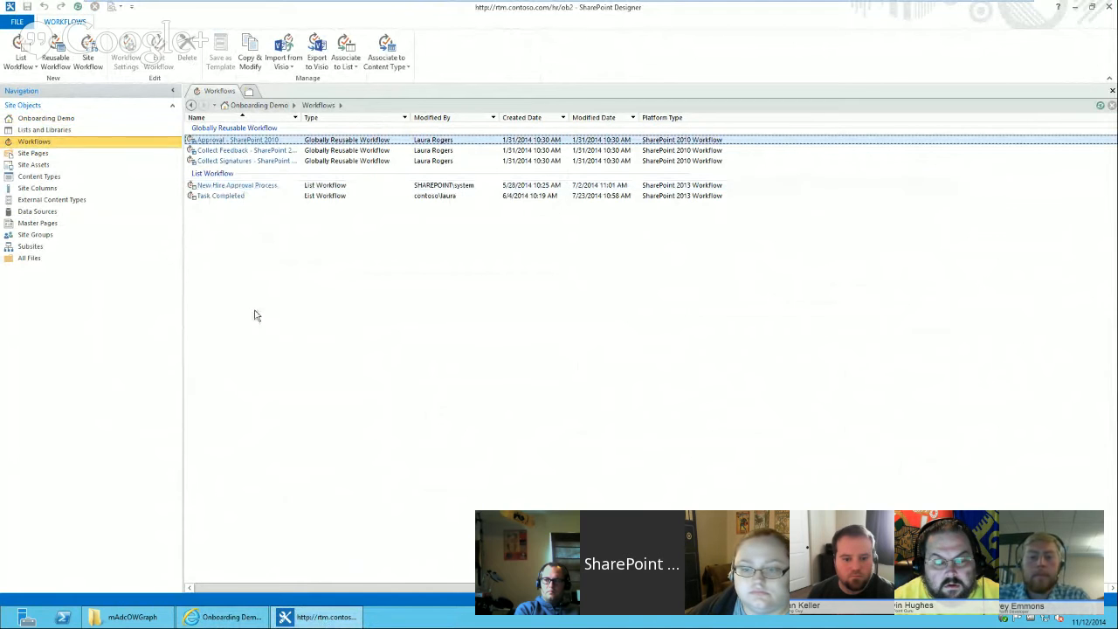
{"action": "left_click", "coordinate": [260, 184]}
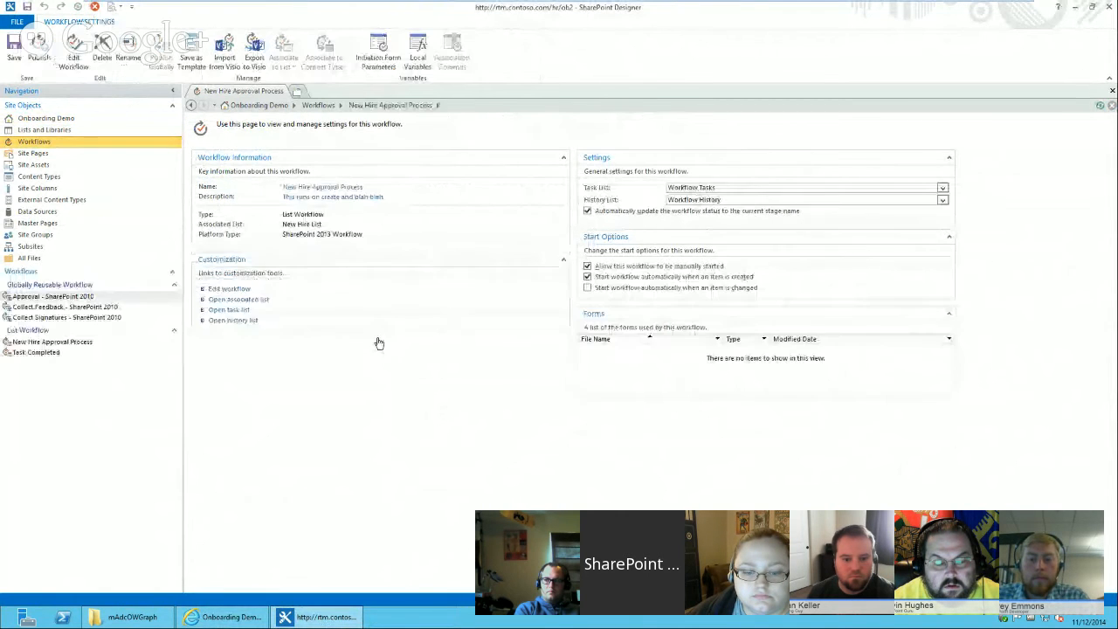
{"action": "left_click", "coordinate": [225, 289]}
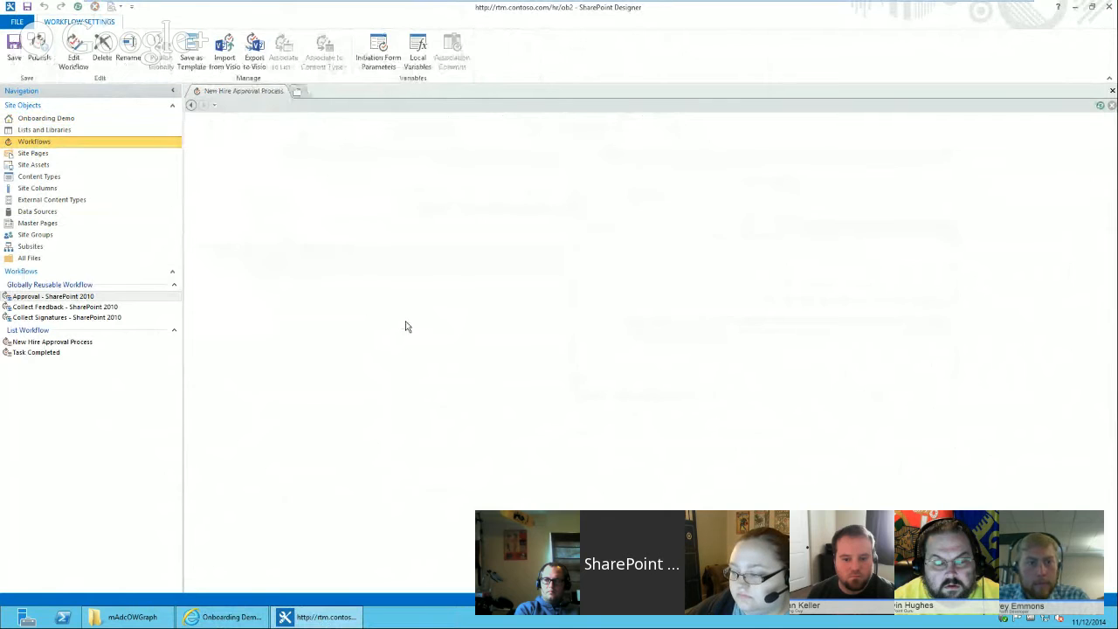
{"action": "mouse_move", "coordinate": [1113, 204]}
{"action": "left_mouse_down"}
{"action": "mouse_move", "coordinate": [1112, 311]}
{"action": "mouse_move", "coordinate": [1112, 149]}
{"action": "mouse_move", "coordinate": [1112, 498]}
{"action": "mouse_move", "coordinate": [1113, 207]}
{"action": "left_mouse_up"}
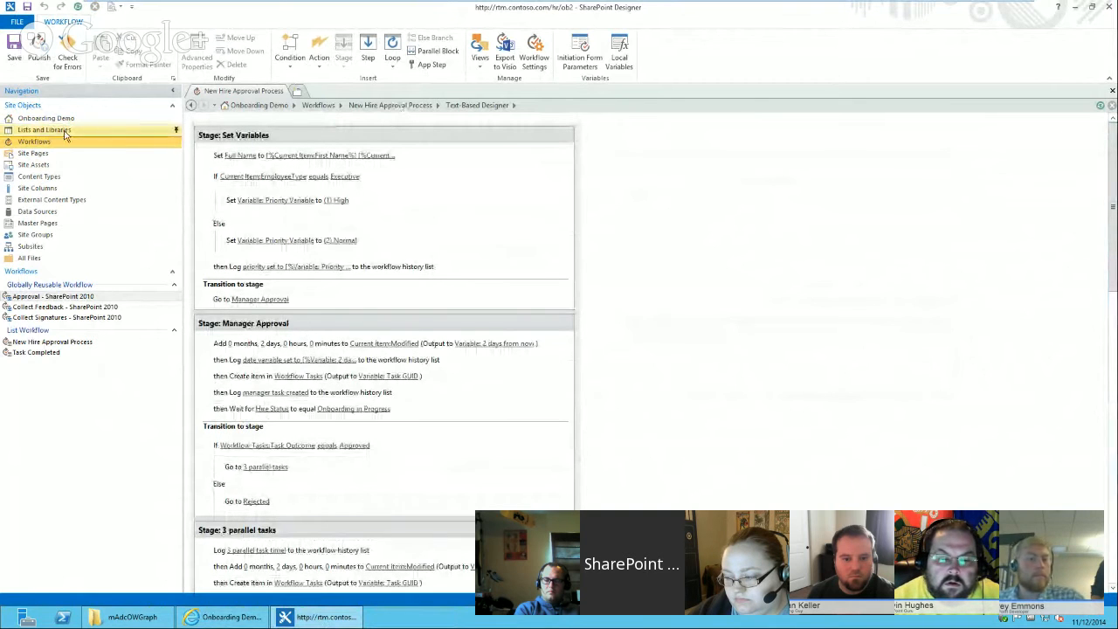
Create a new SharePoint 2013 list workflow on New Hire List named Test task methods.
{"action": "left_click", "coordinate": [35, 140]}
{"action": "left_click", "coordinate": [18, 63]}
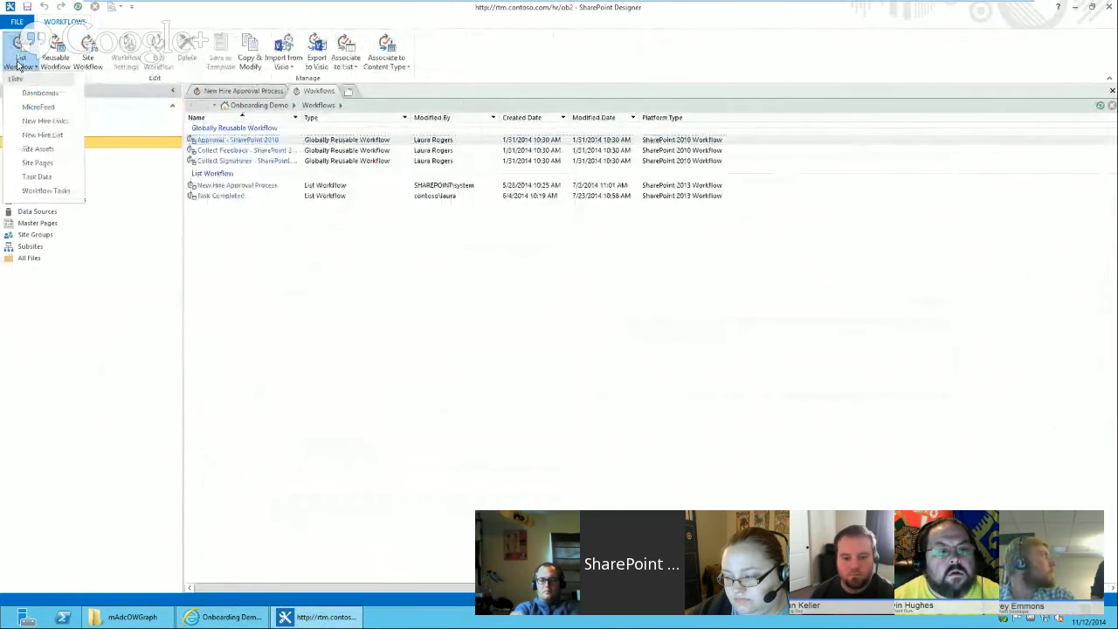
{"action": "left_click", "coordinate": [39, 134]}
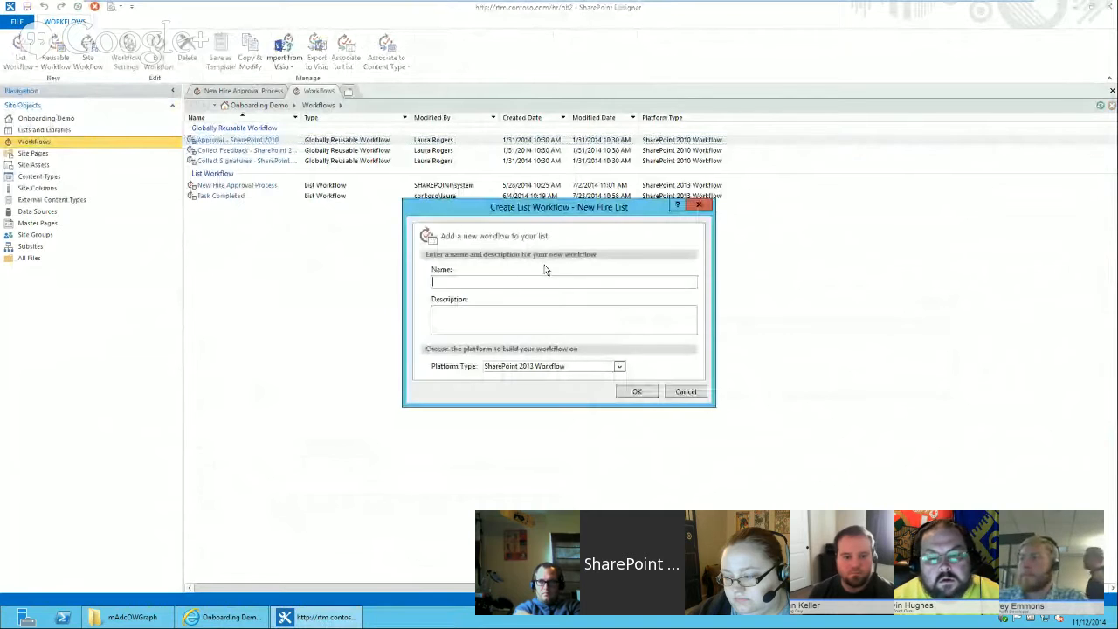
{"action": "type", "text": "Test task methods"}
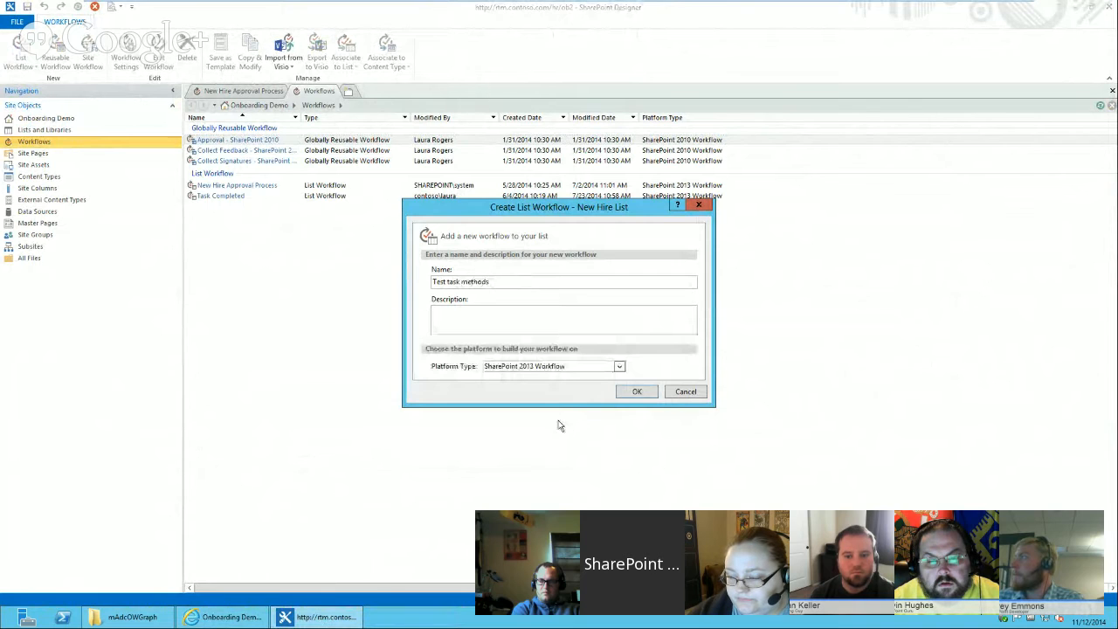
{"action": "left_click", "coordinate": [639, 392]}
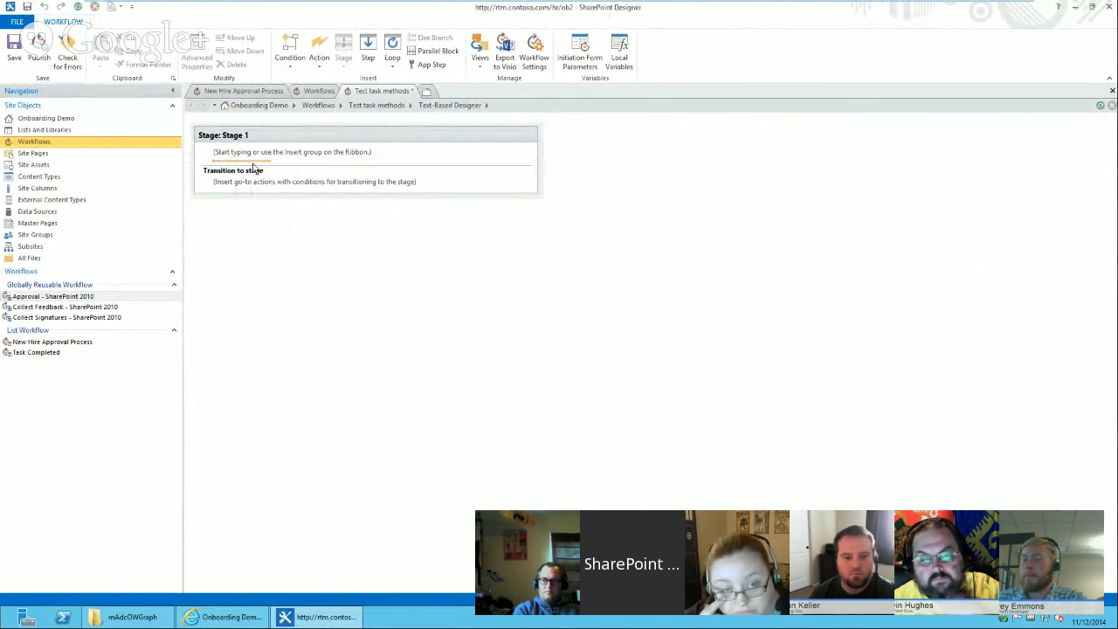
Insert a Create List Item action in Stage 1 and set its target list to Association: Task List.
{"action": "type", "text": "create"}
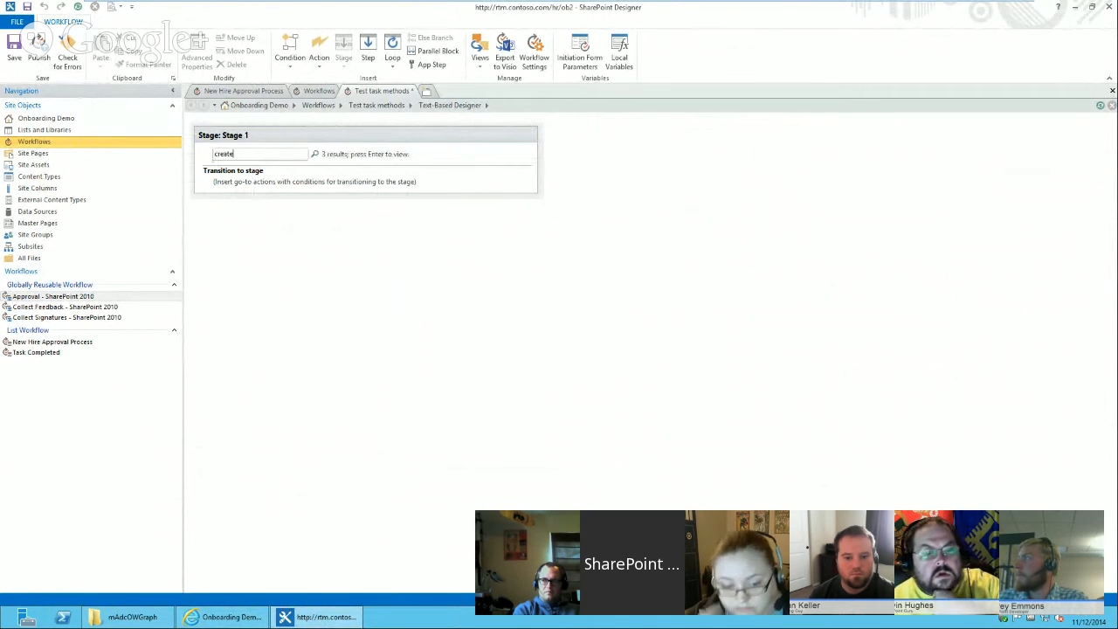
{"action": "key", "text": "Return"}
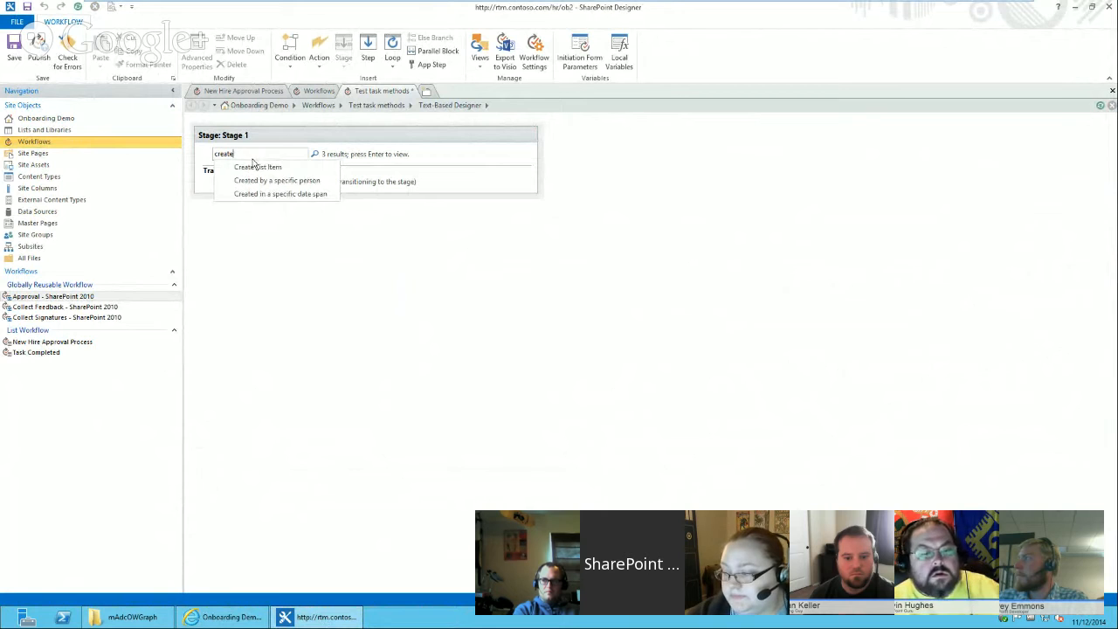
{"action": "left_click", "coordinate": [256, 167]}
{"action": "left_click", "coordinate": [269, 157]}
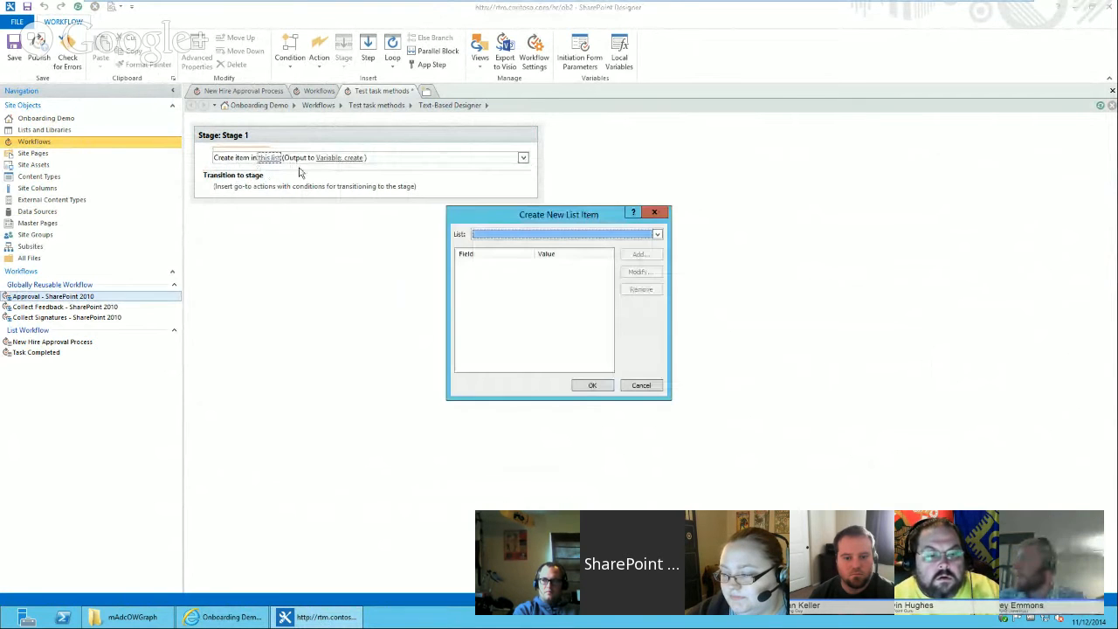
{"action": "left_click", "coordinate": [512, 234]}
{"action": "scroll", "coordinate": [662, 262], "scroll_direction": "down", "scroll_amount": 5}
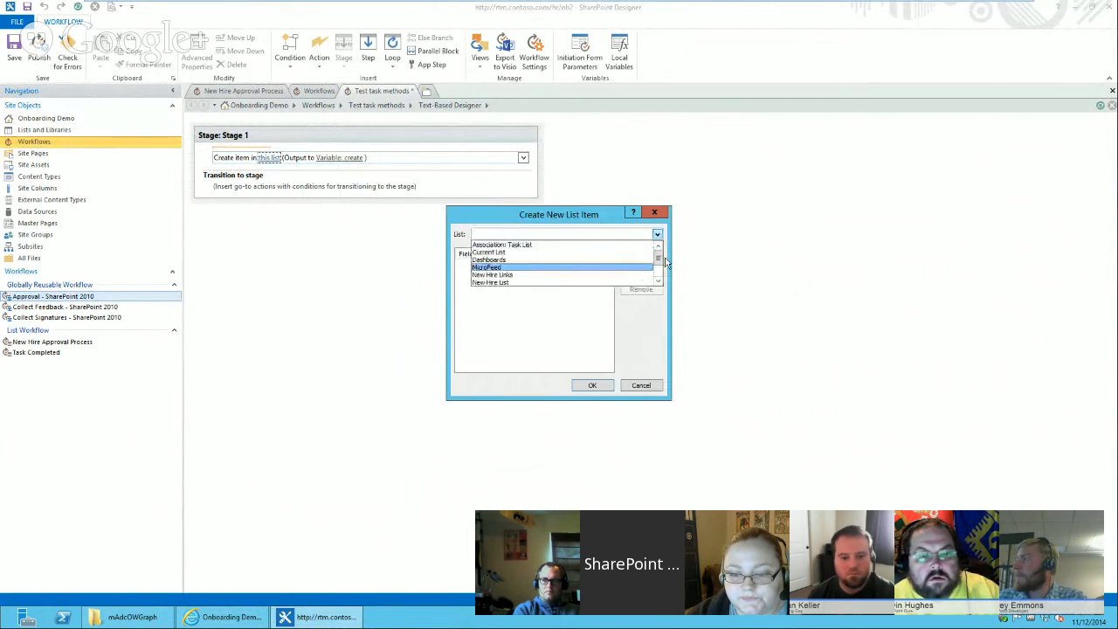
{"action": "left_click_drag", "start_coordinate": [658, 267], "coordinate": [664, 256]}
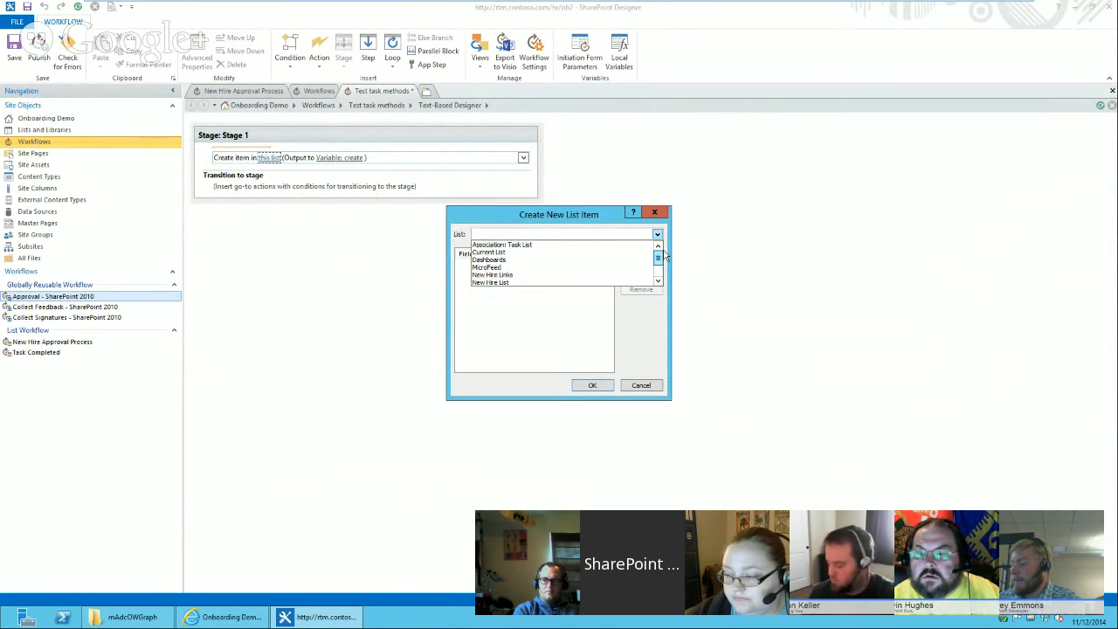
{"action": "left_click", "coordinate": [533, 245]}
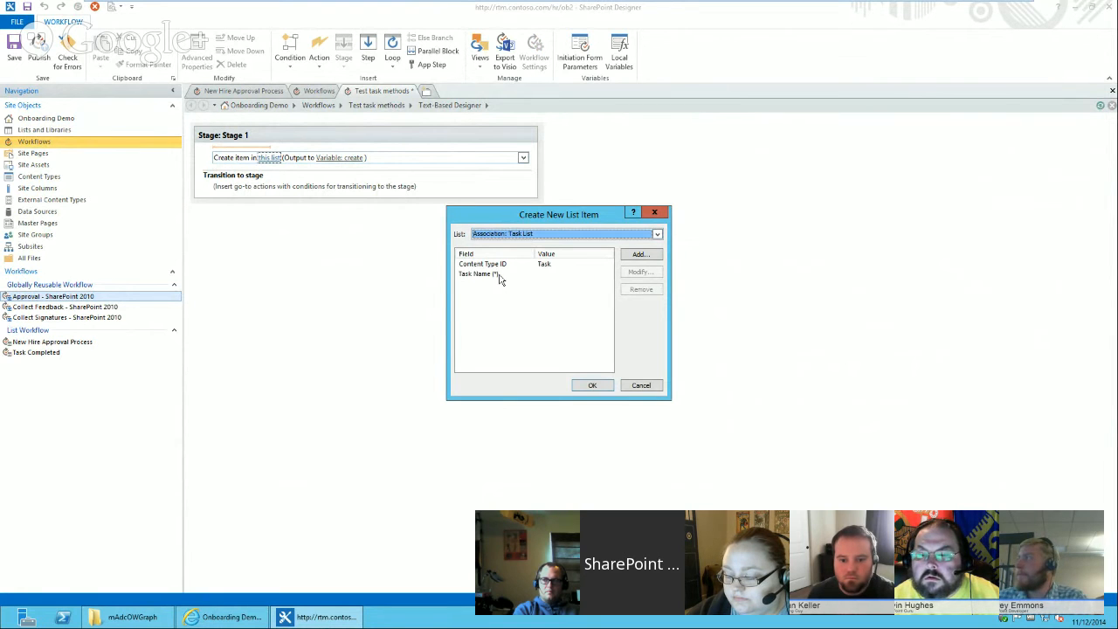
Set the new item's Task Name to manager approval and add a Description of please approve.
{"action": "left_click", "coordinate": [524, 274]}
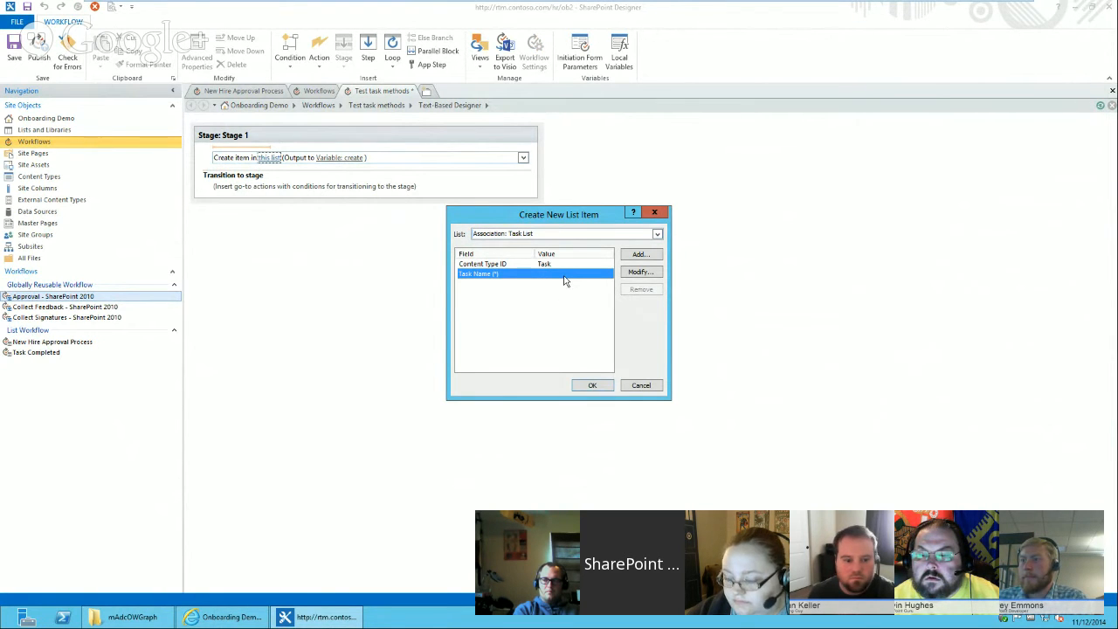
{"action": "double_click", "coordinate": [568, 276]}
{"action": "left_click", "coordinate": [525, 315]}
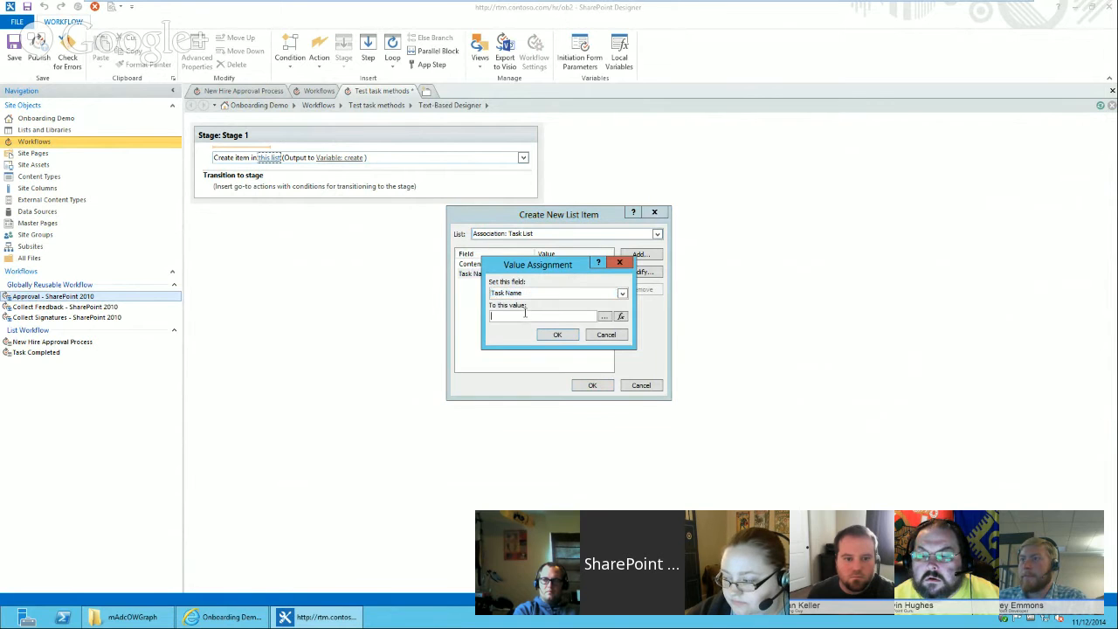
{"action": "type", "text": "manager"}
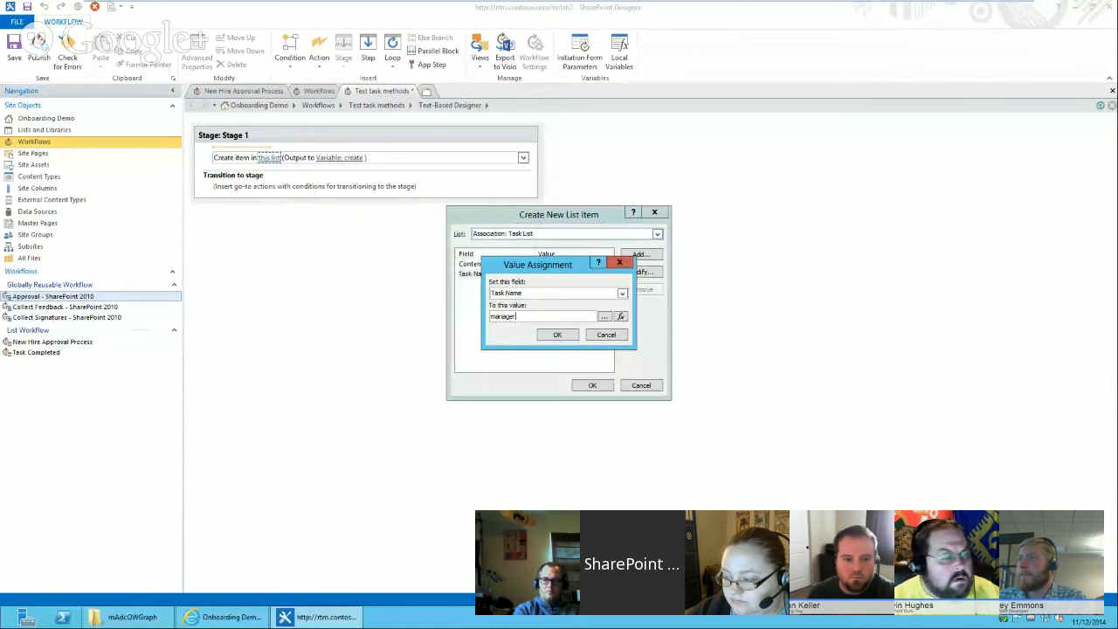
{"action": "type", "text": " approval"}
{"action": "left_click", "coordinate": [557, 335]}
{"action": "left_click", "coordinate": [649, 258]}
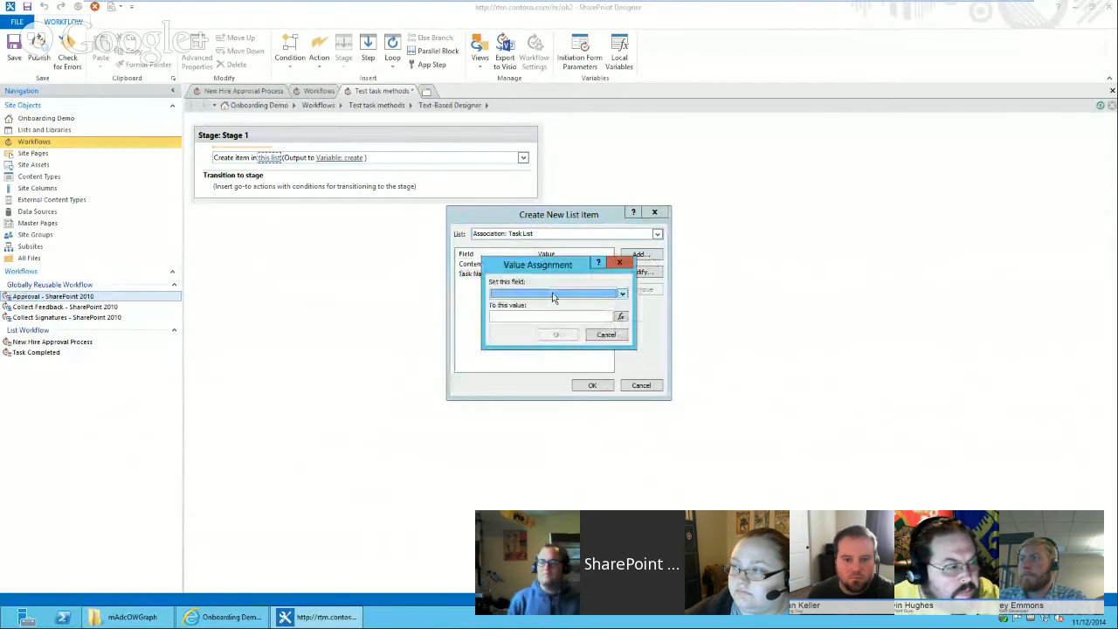
{"action": "key", "text": "d"}
{"action": "key", "text": "Tab"}
{"action": "type", "text": "please approve"}
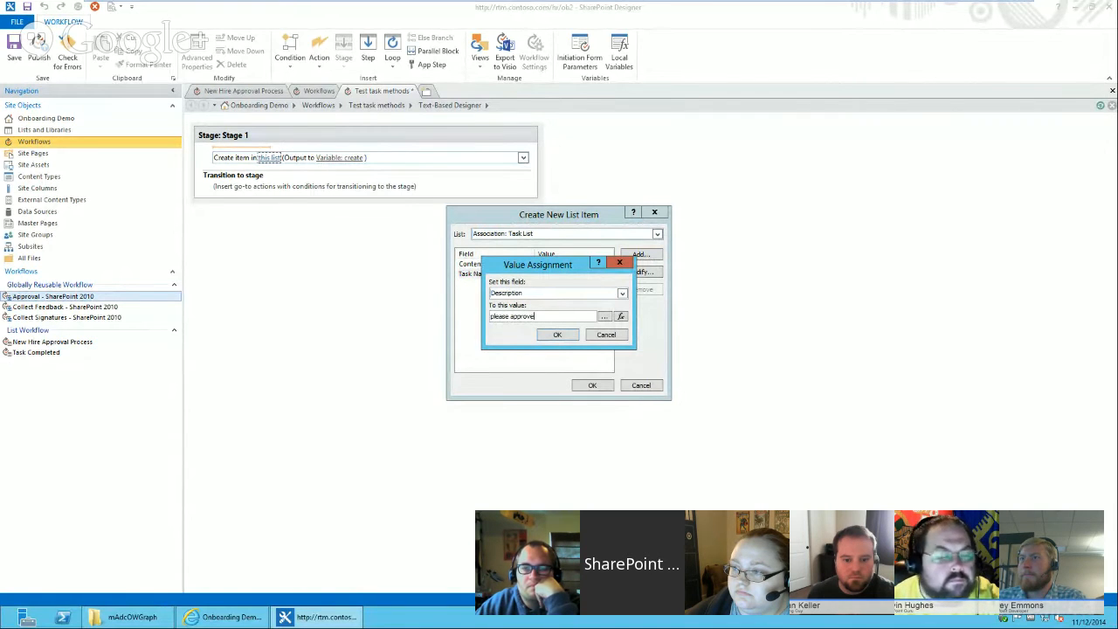
{"action": "left_click", "coordinate": [554, 337]}
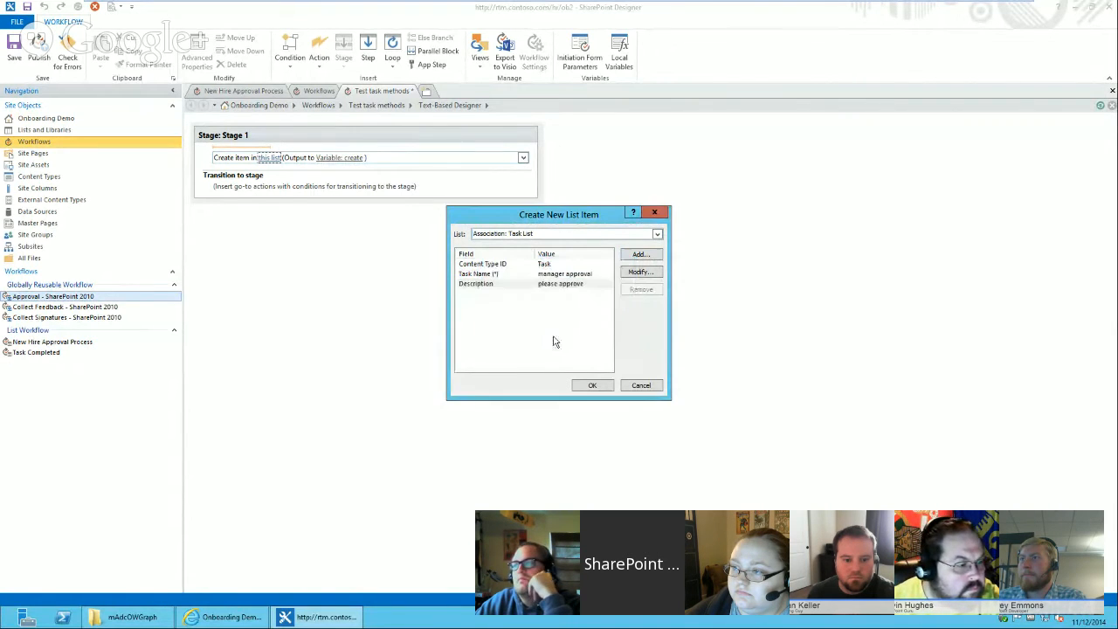
Look through the assignable fields, including Process Step, without adding one, and confirm the Create List Item action.
{"action": "left_click", "coordinate": [641, 255]}
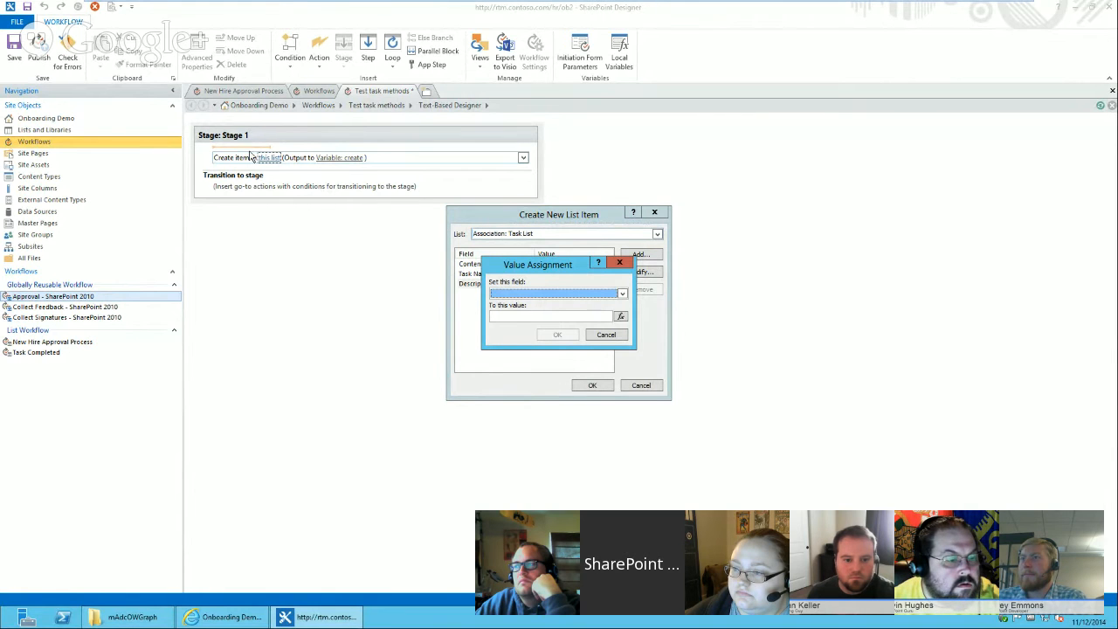
{"action": "left_click", "coordinate": [606, 335]}
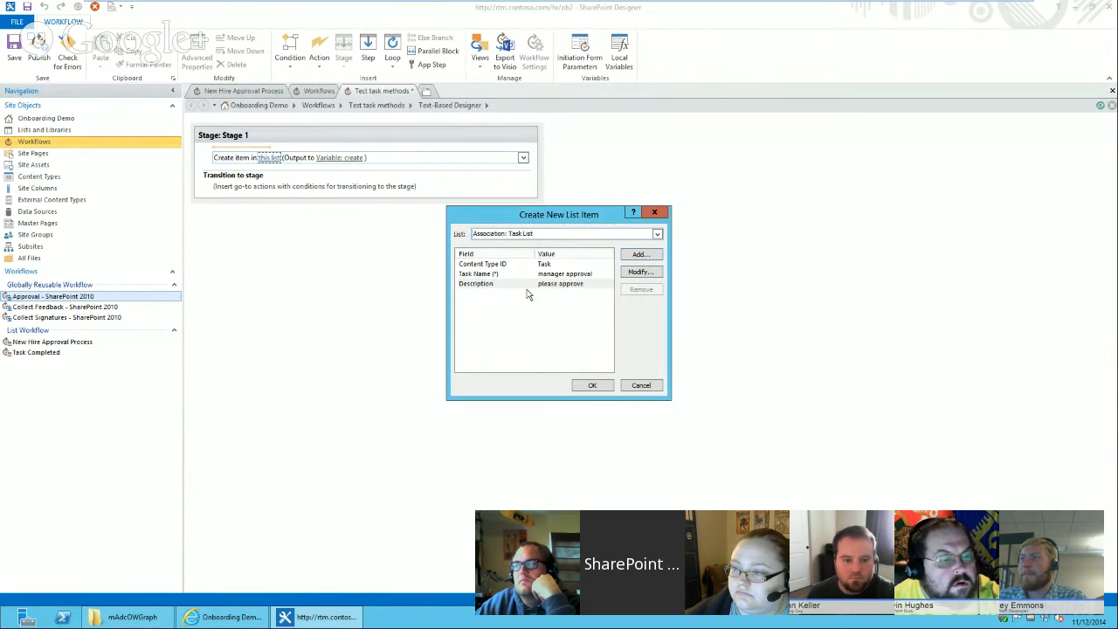
{"action": "left_click", "coordinate": [524, 284]}
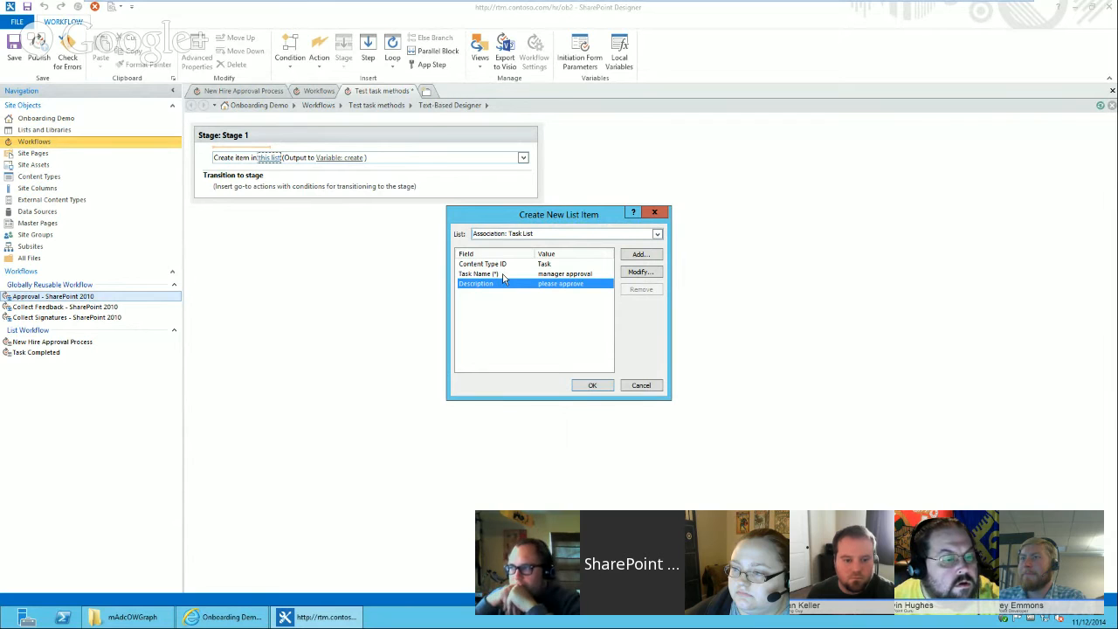
{"action": "left_click", "coordinate": [500, 275]}
{"action": "left_click", "coordinate": [639, 253]}
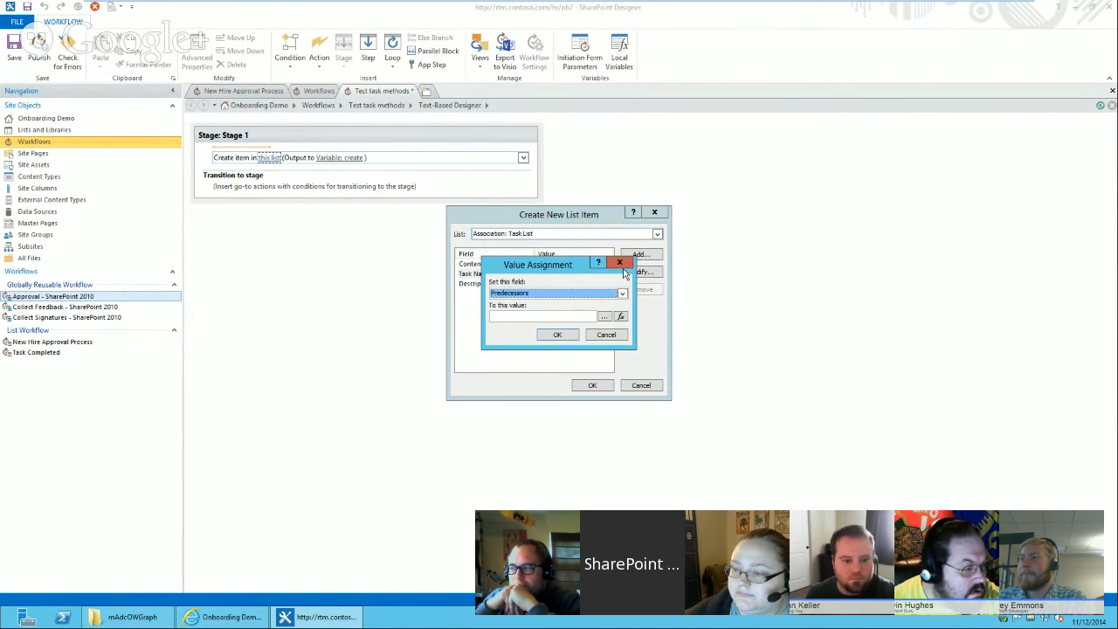
{"action": "left_click", "coordinate": [583, 293]}
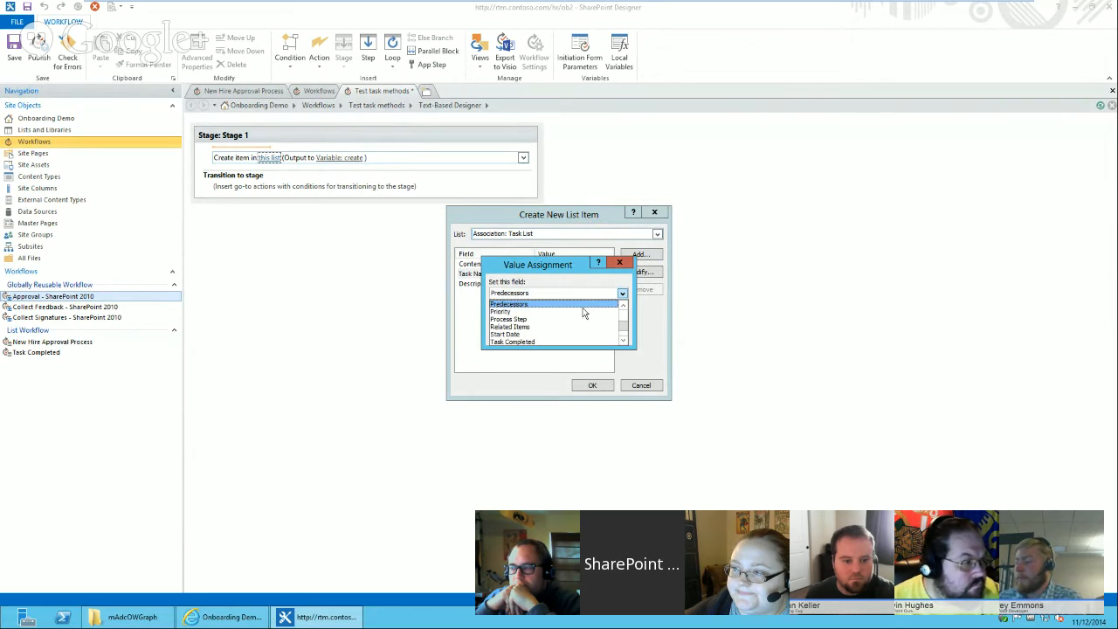
{"action": "left_click", "coordinate": [572, 325]}
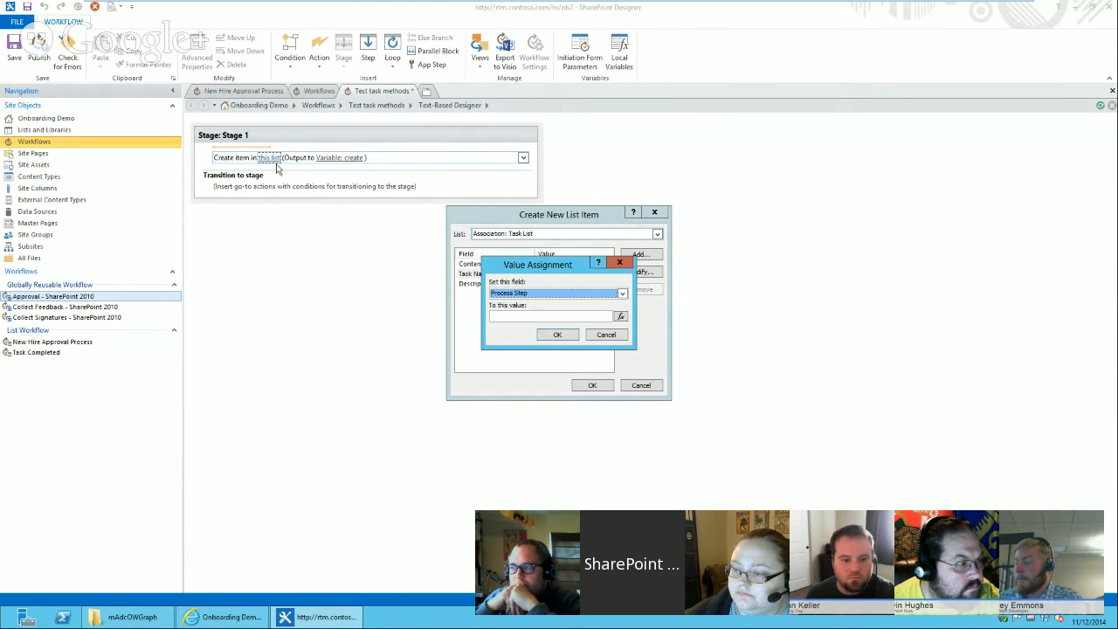
{"action": "left_click", "coordinate": [607, 335]}
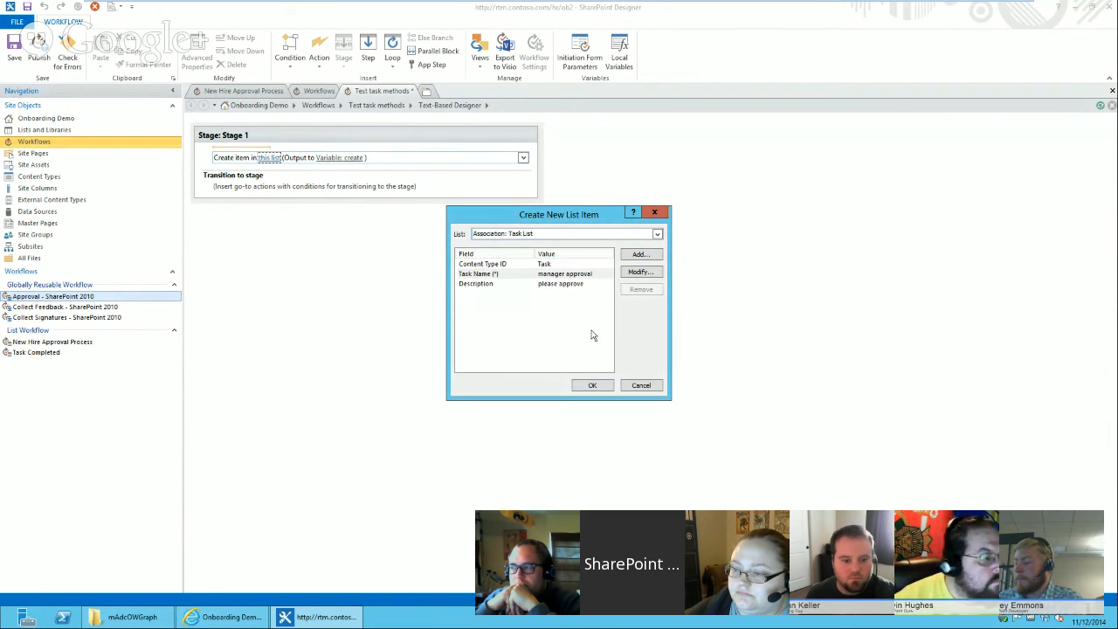
{"action": "left_click", "coordinate": [600, 387]}
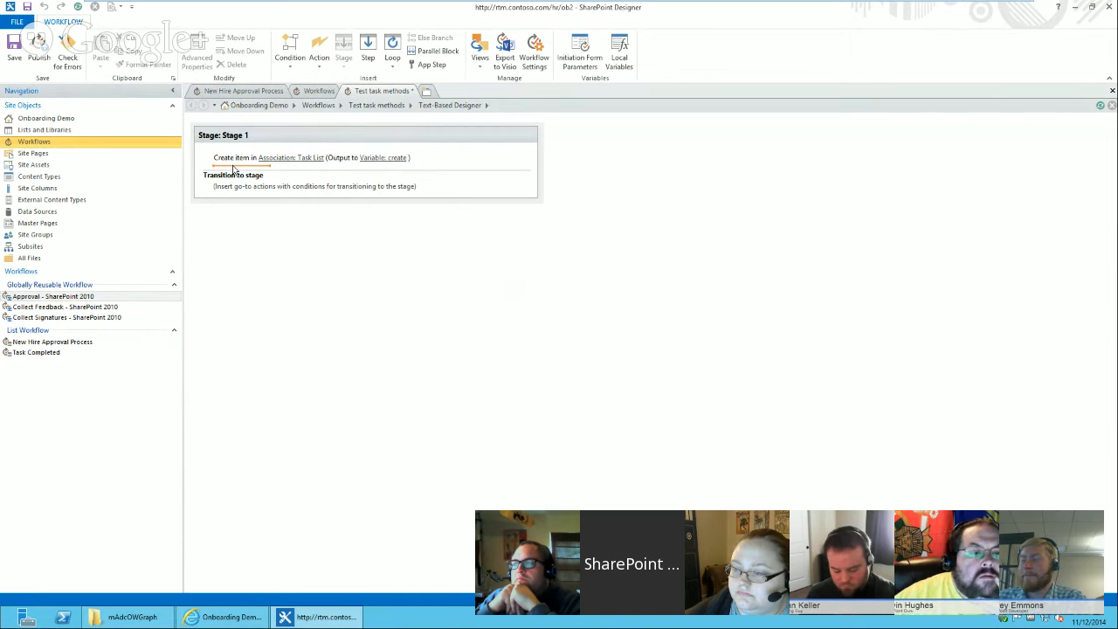
Add a comment reading method 1 above the Create item action.
{"action": "left_click", "coordinate": [240, 154]}
{"action": "type", "text": "comment"}
{"action": "key", "text": "Return"}
{"action": "left_click", "coordinate": [249, 157]}
{"action": "type", "text": "me"}
{"action": "left_click", "coordinate": [242, 156]}
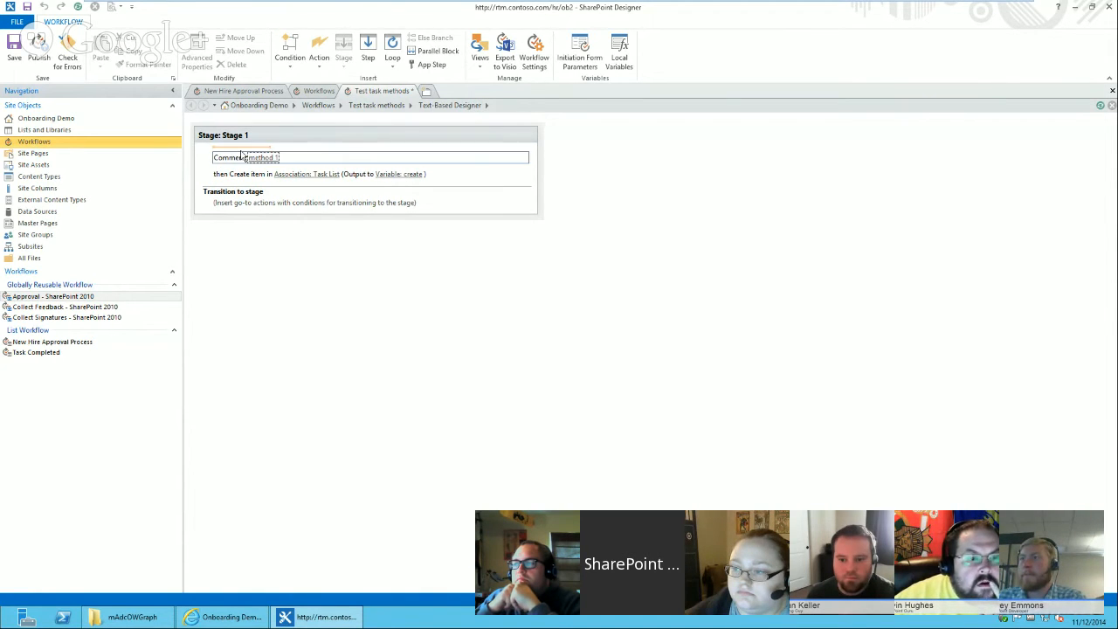
{"action": "left_click", "coordinate": [242, 182]}
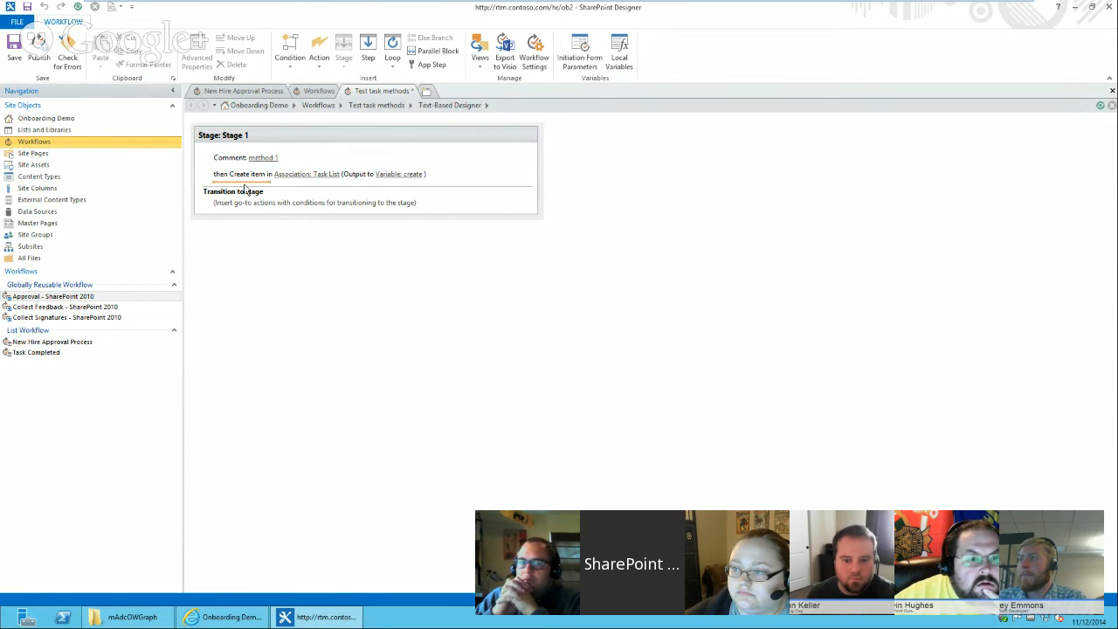
Add a comment reading method 2 below the Create item action.
{"action": "type", "text": "comment"}
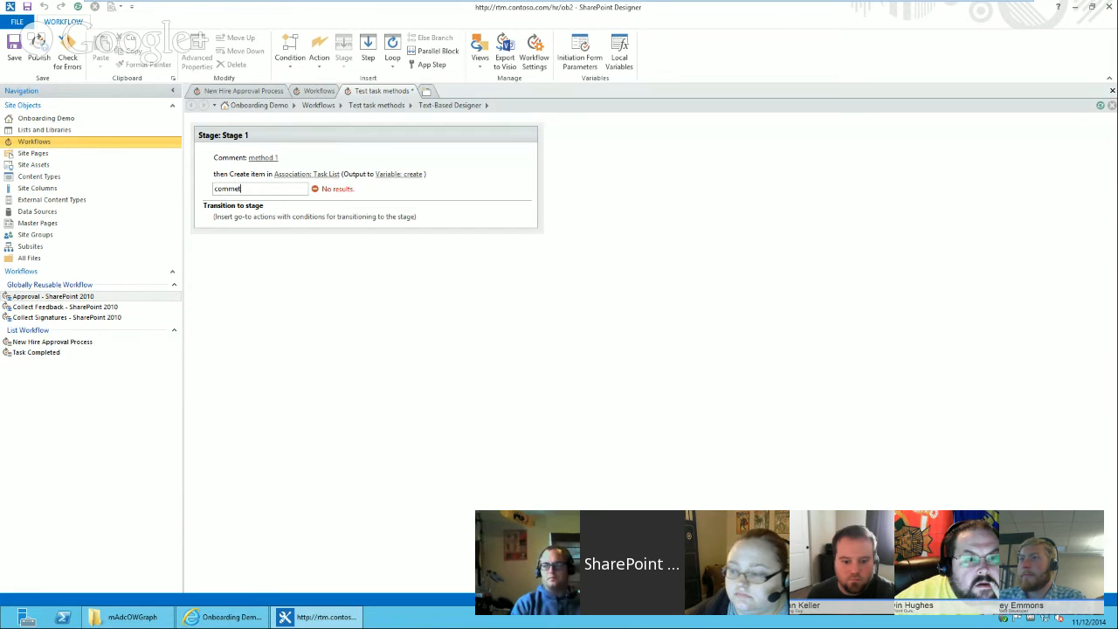
{"action": "key", "text": "Return"}
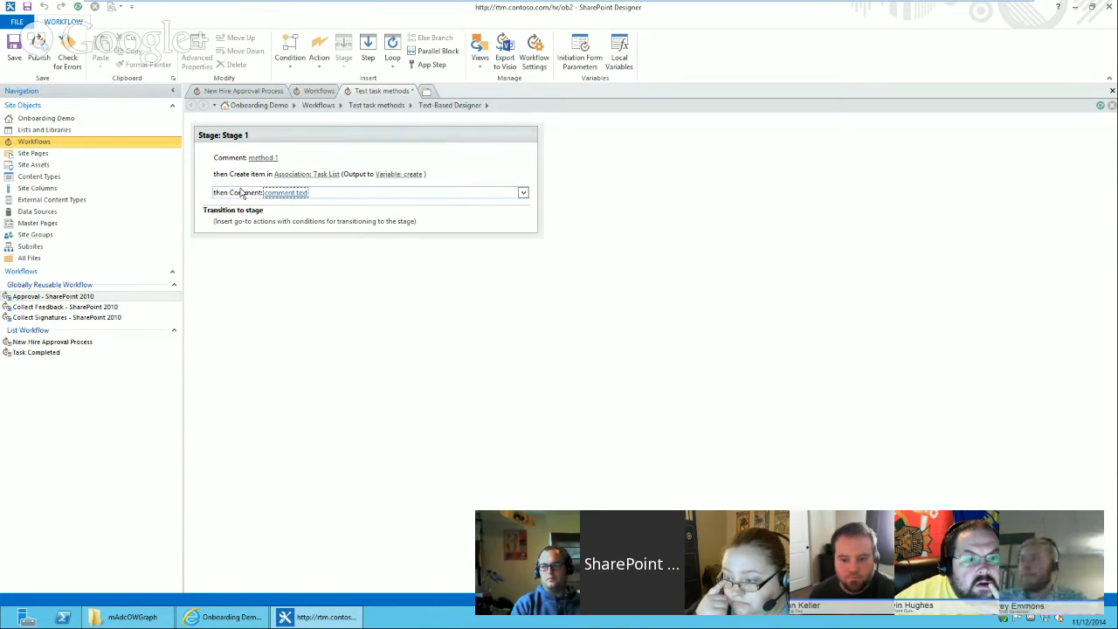
{"action": "left_click", "coordinate": [280, 192]}
{"action": "type", "text": "m"}
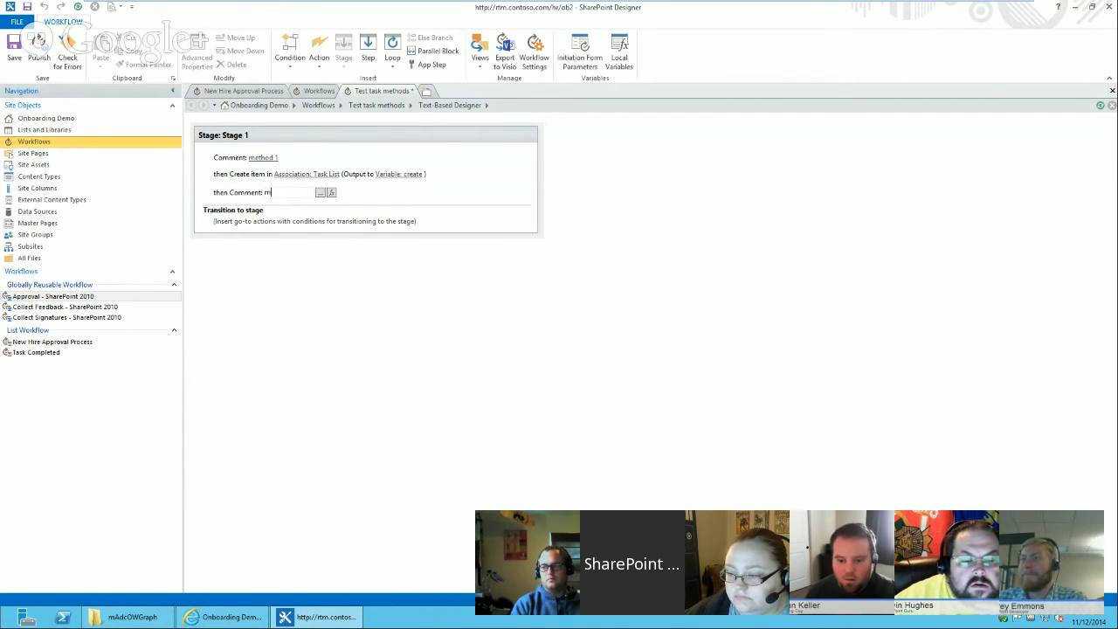
{"action": "type", "text": "etho"}
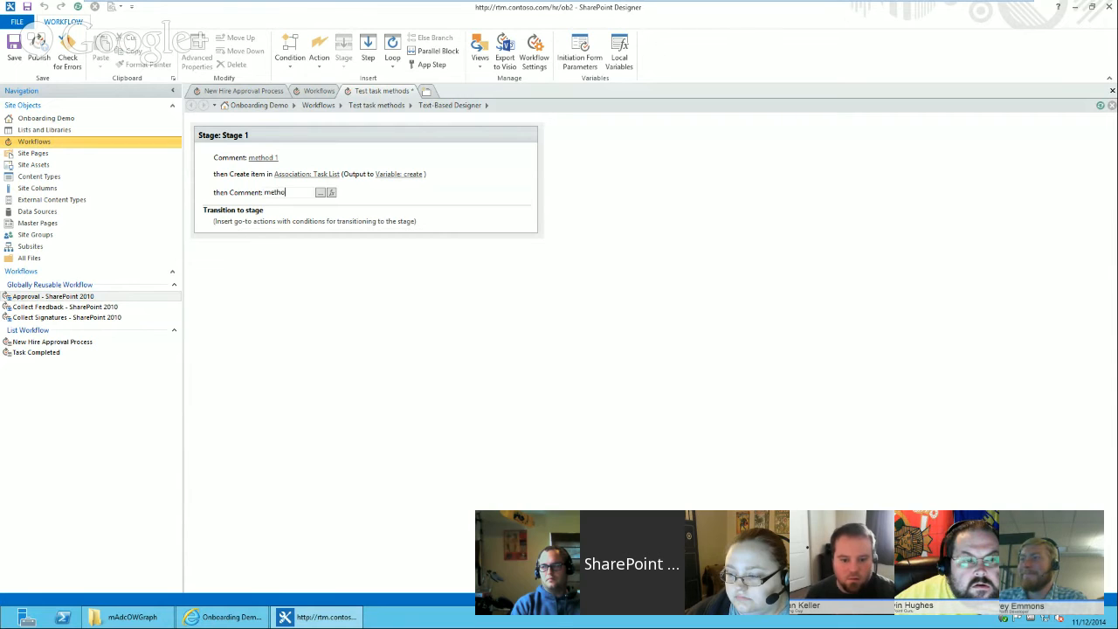
{"action": "type", "text": "d 2"}
{"action": "key", "text": "Return"}
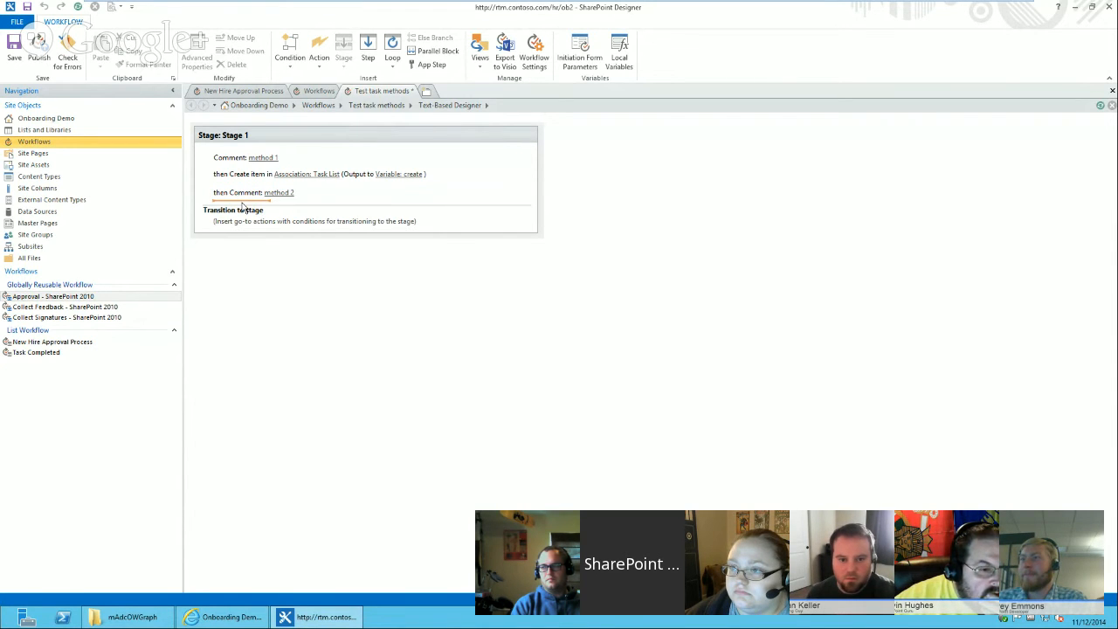
Insert a Set Workflow Variable action below the method 2 comment.
{"action": "type", "text": "c"}
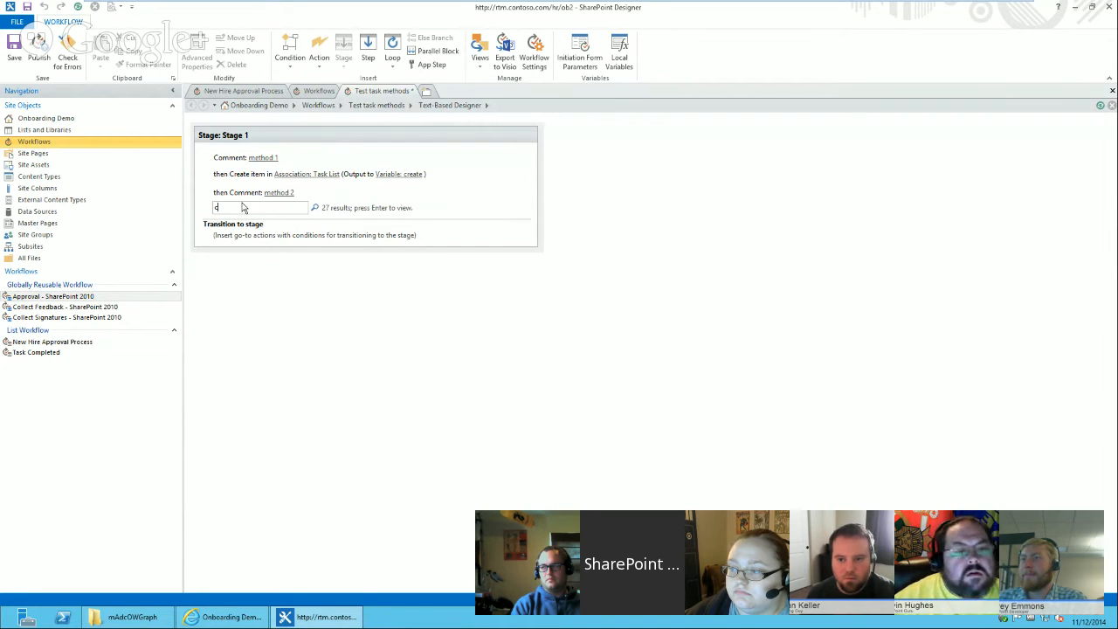
{"action": "type", "text": "rea"}
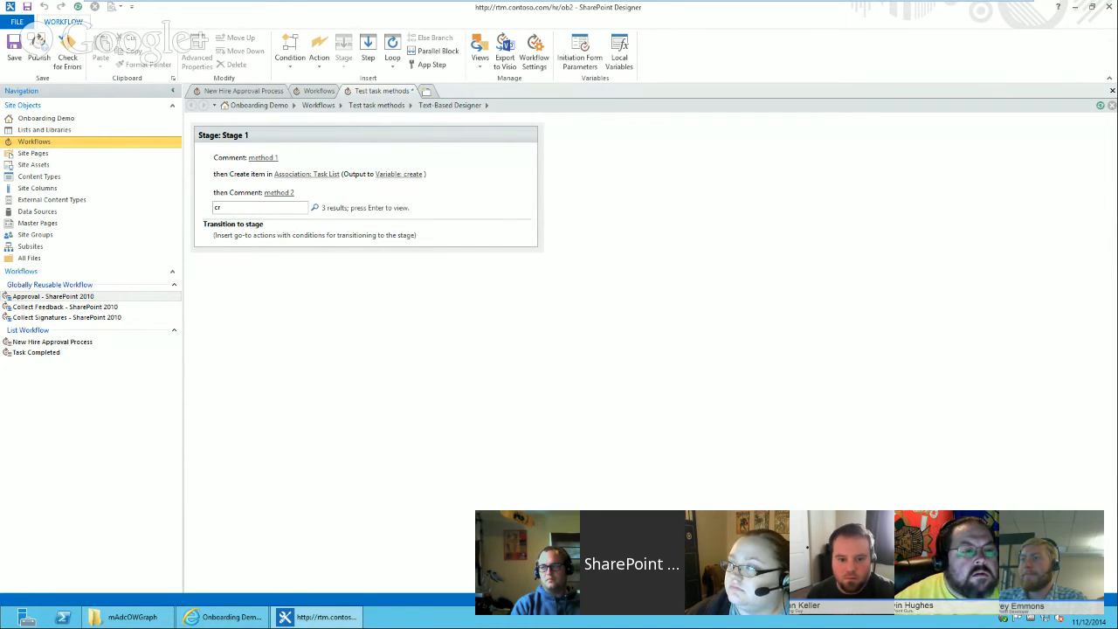
{"action": "key", "text": "BackSpace"}
{"action": "key", "text": "BackSpace"}
{"action": "key", "text": "BackSpace"}
{"action": "key", "text": "BackSpace"}
{"action": "type", "text": "set"}
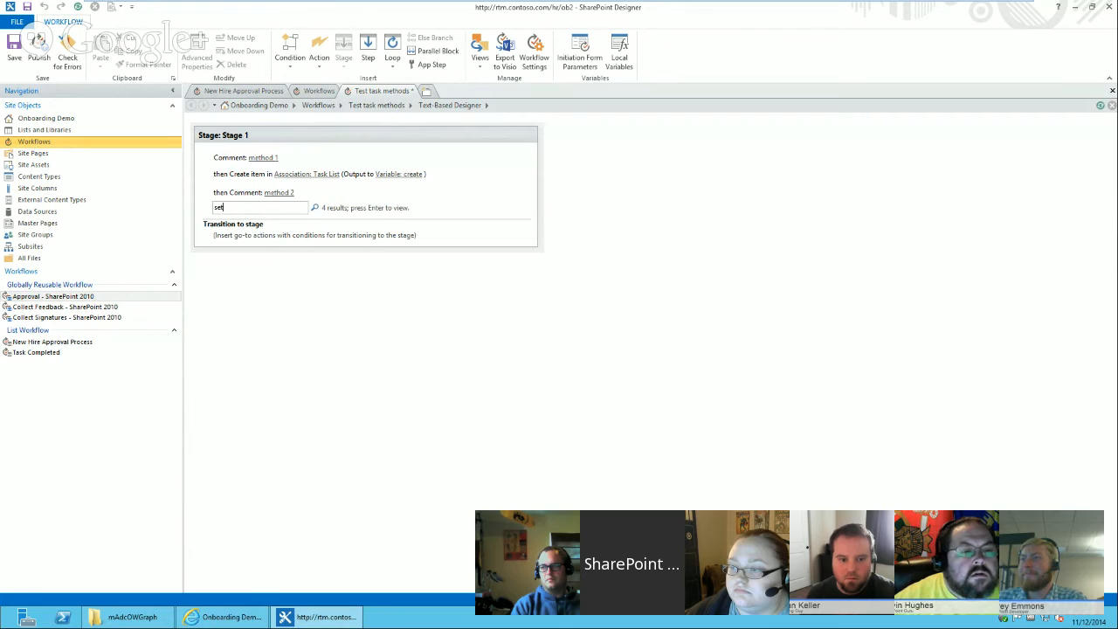
{"action": "key", "text": "Return"}
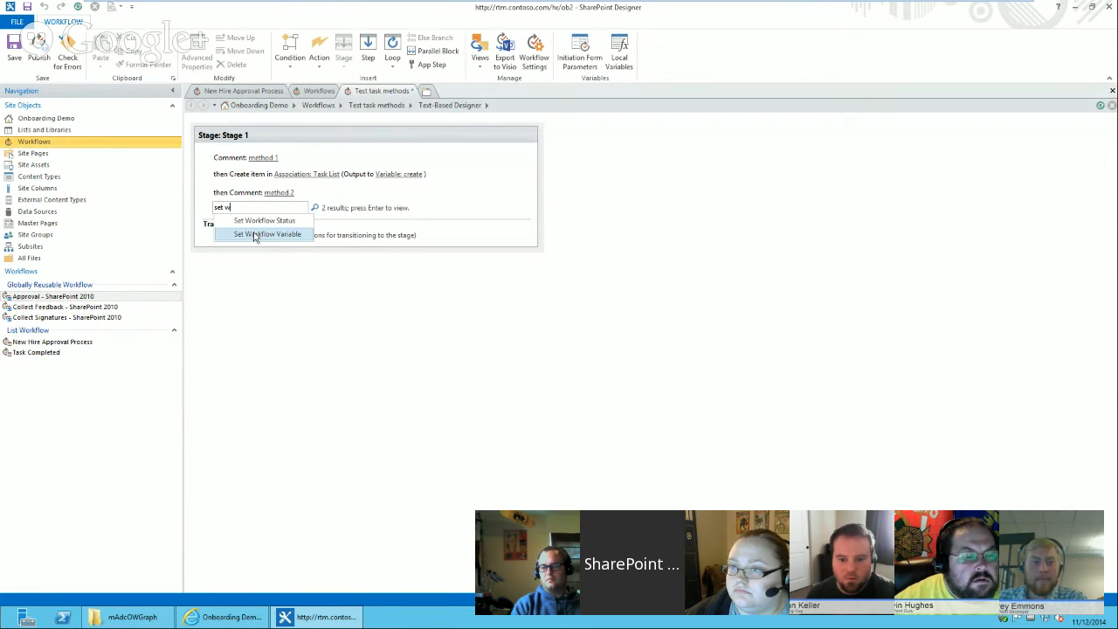
{"action": "left_click", "coordinate": [253, 232]}
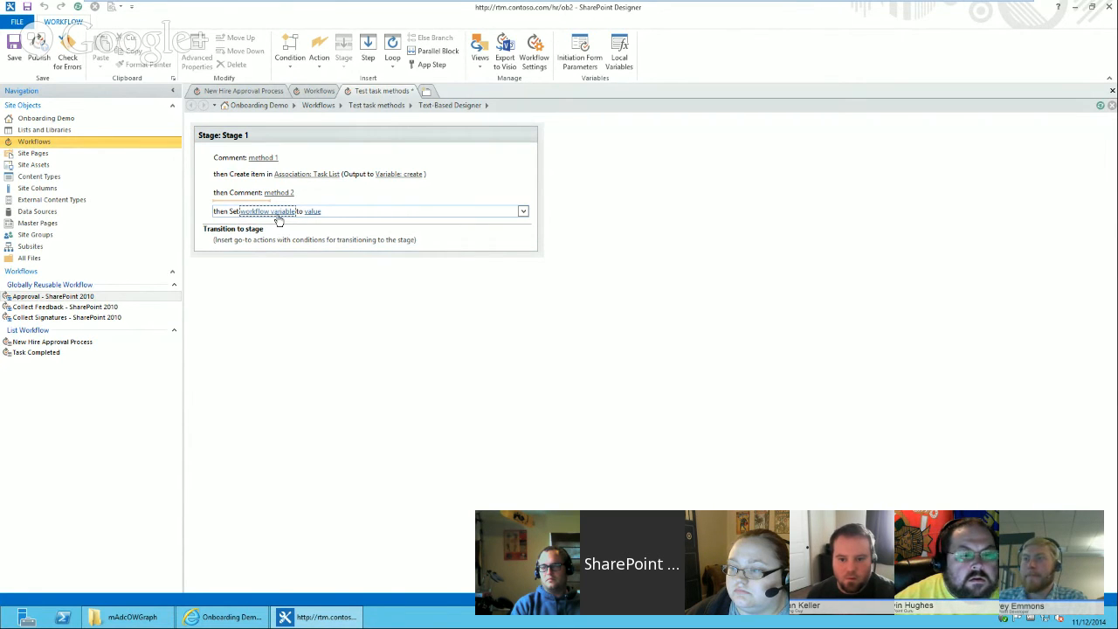
Create a new Integer workflow variable named Task Data ID for the Set Workflow Variable action, setting it to 1.
{"action": "left_click", "coordinate": [274, 213]}
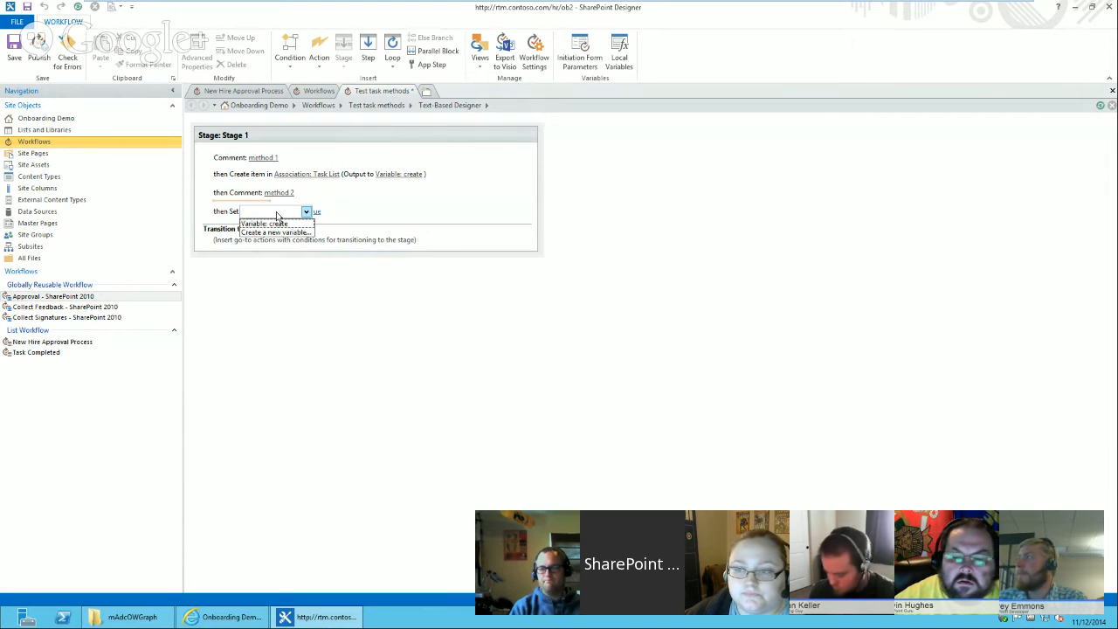
{"action": "left_click", "coordinate": [276, 232]}
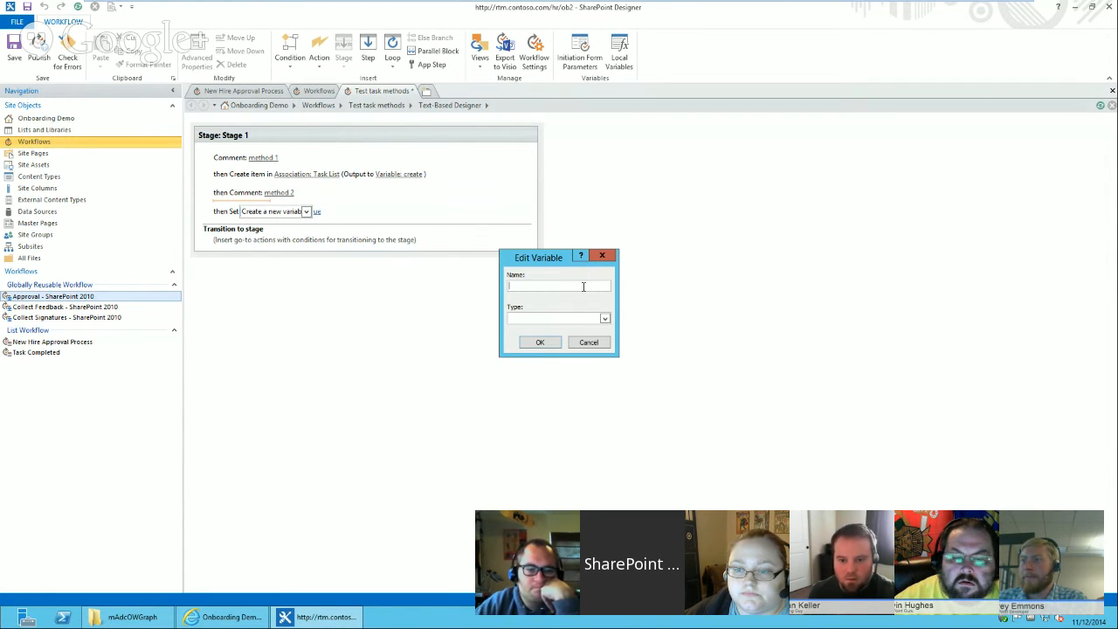
{"action": "type", "text": "Task "}
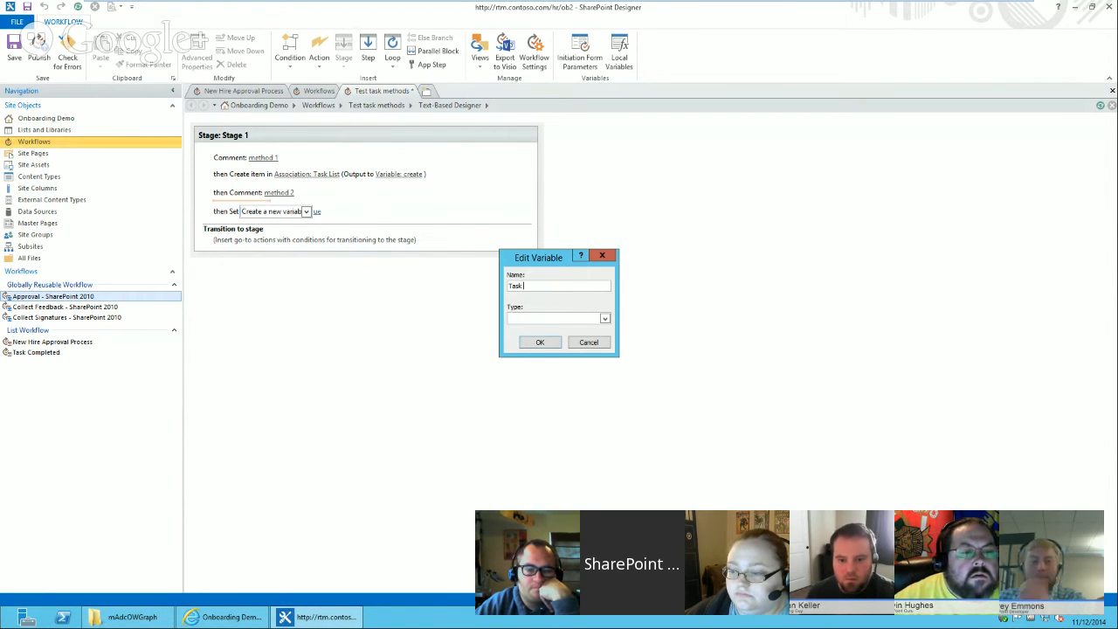
{"action": "type", "text": "Data ID"}
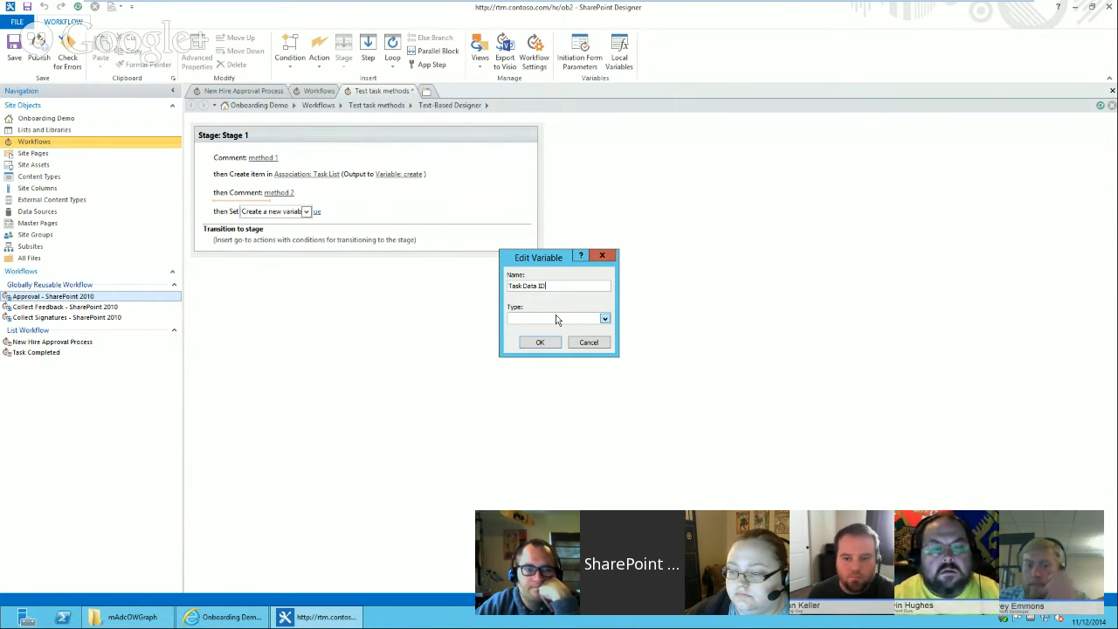
{"action": "left_click", "coordinate": [556, 318]}
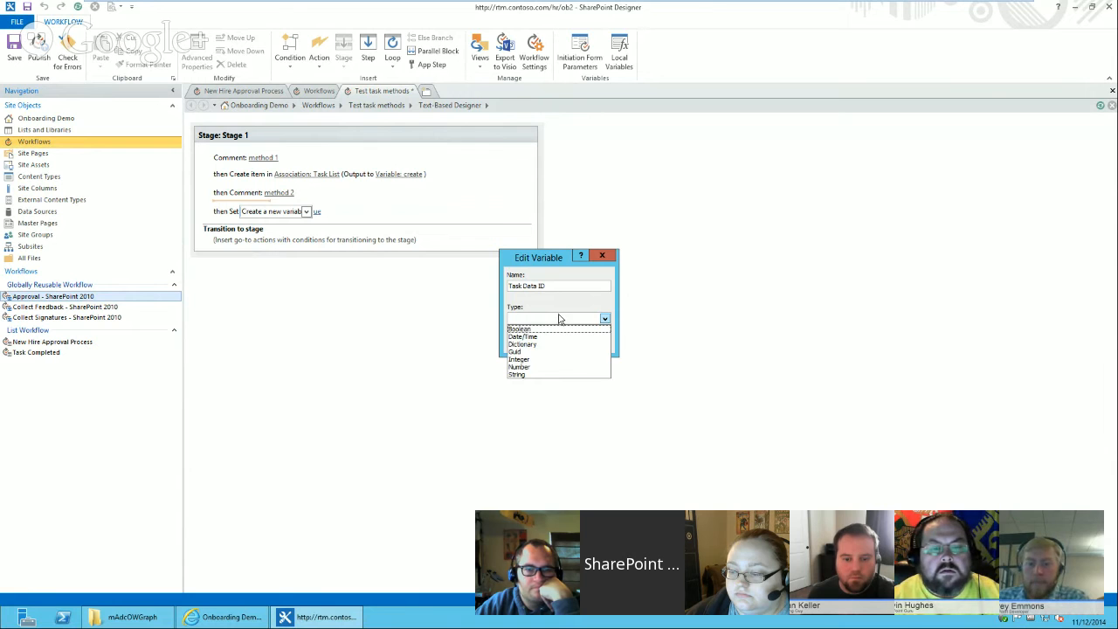
{"action": "left_click", "coordinate": [556, 359]}
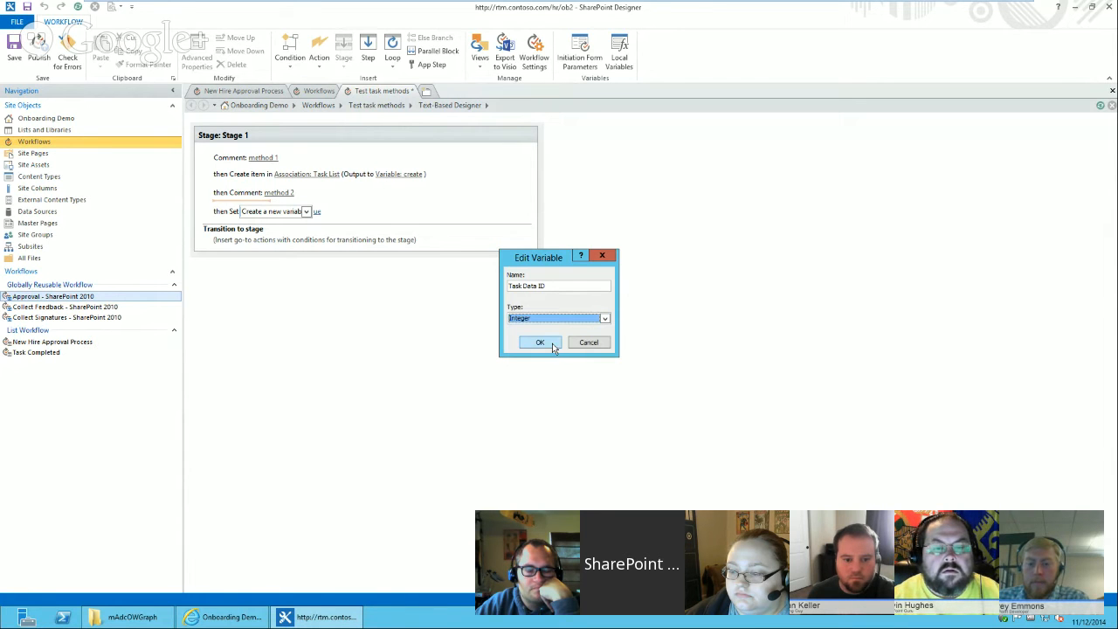
{"action": "left_click", "coordinate": [542, 342]}
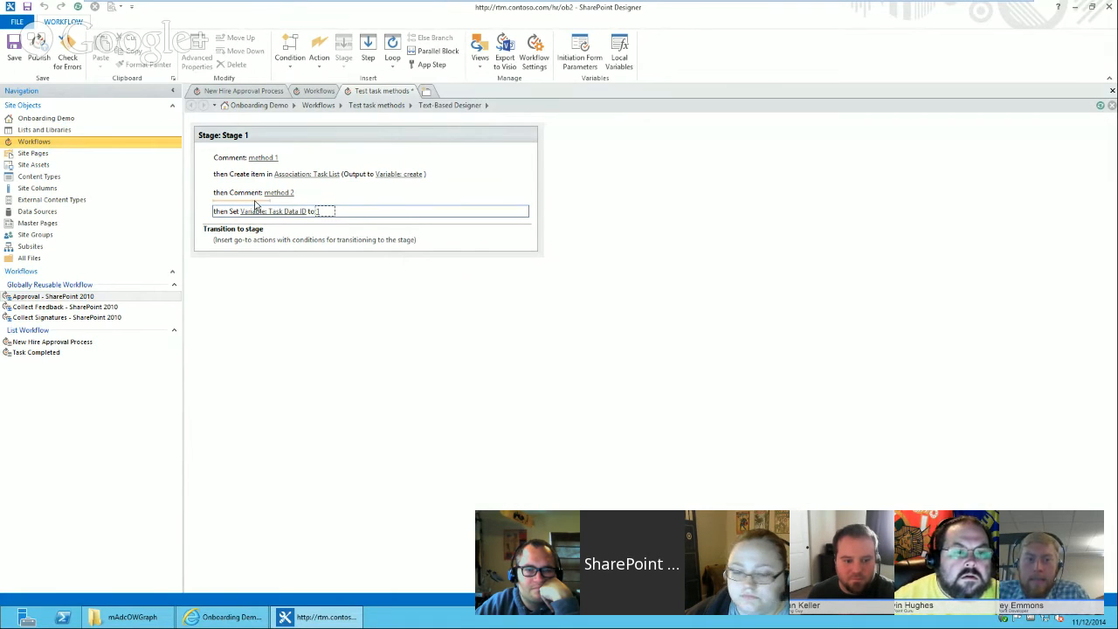
Insert a Create List Item action below the variable action and target the Association: Task List.
{"action": "left_click", "coordinate": [234, 224]}
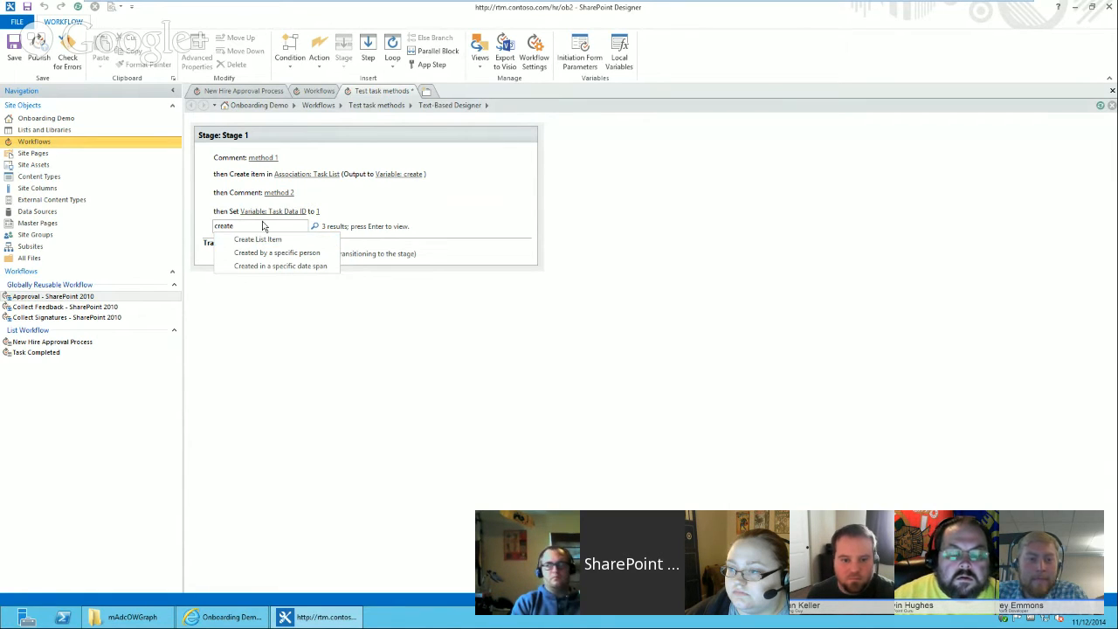
{"action": "left_click", "coordinate": [265, 241]}
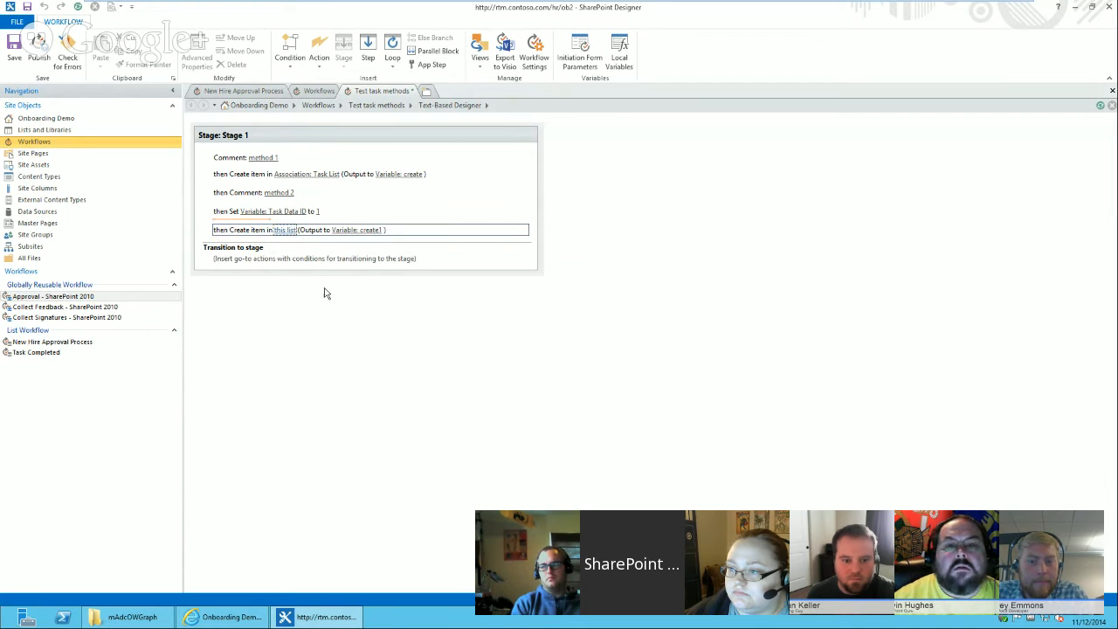
{"action": "left_click", "coordinate": [286, 230]}
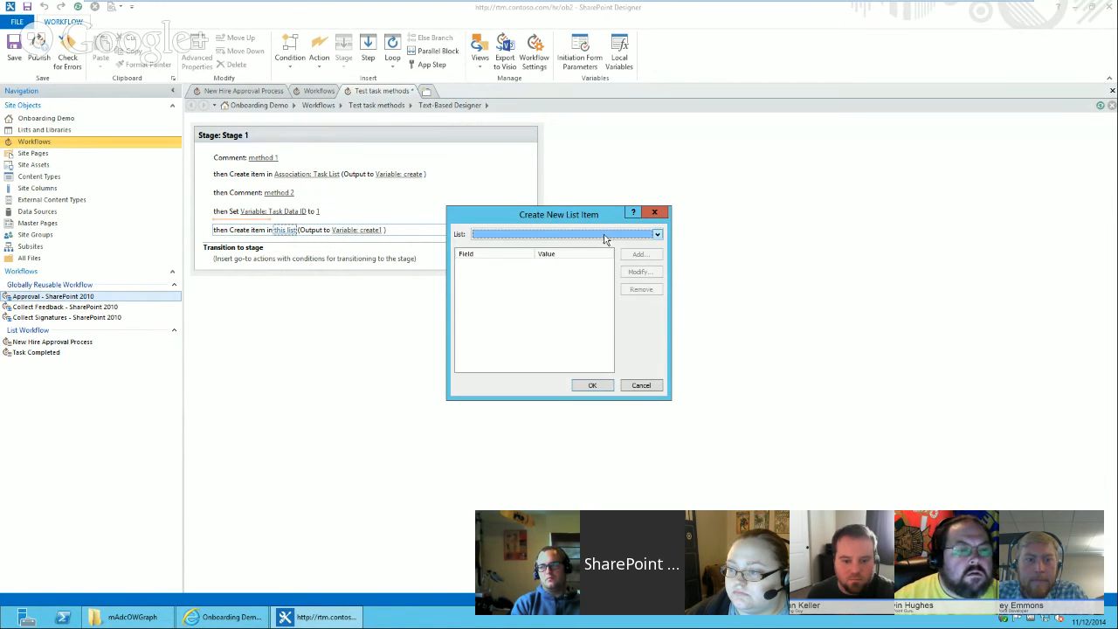
{"action": "left_click", "coordinate": [604, 234]}
{"action": "left_click", "coordinate": [574, 247]}
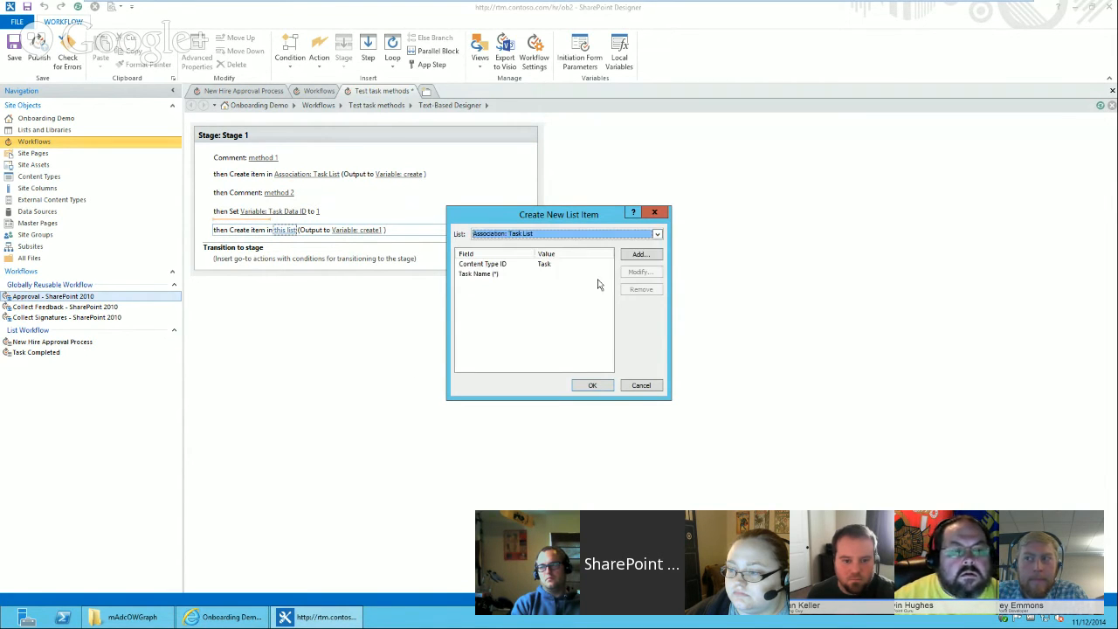
Set the Task Name field to a lookup of Task Name from the Task Data list.
{"action": "left_click", "coordinate": [517, 275]}
{"action": "double_click", "coordinate": [511, 275]}
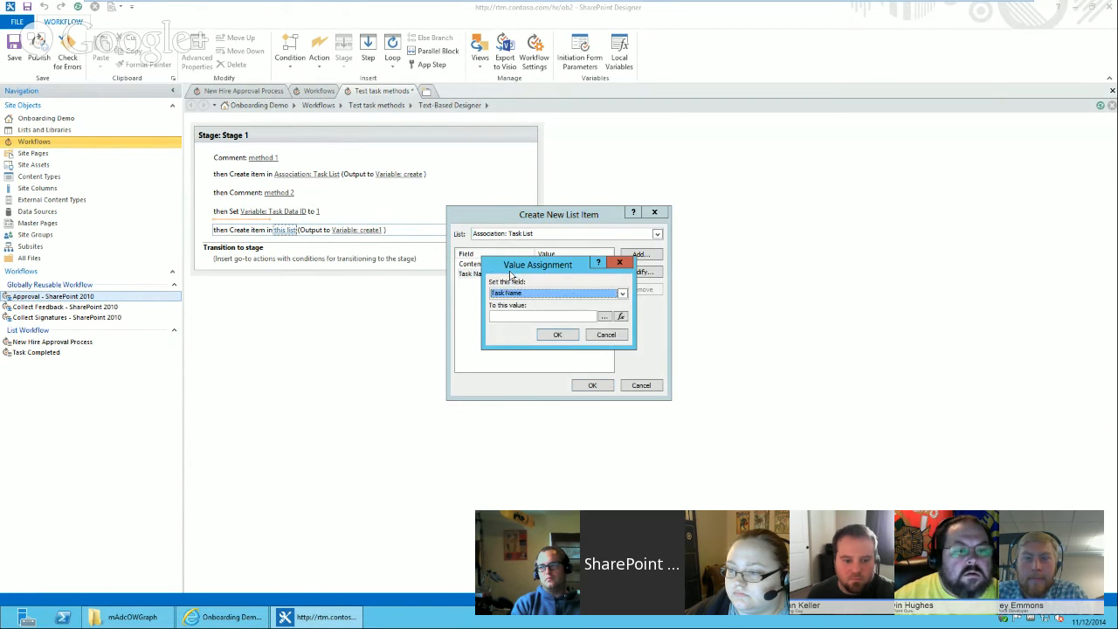
{"action": "left_click", "coordinate": [620, 317]}
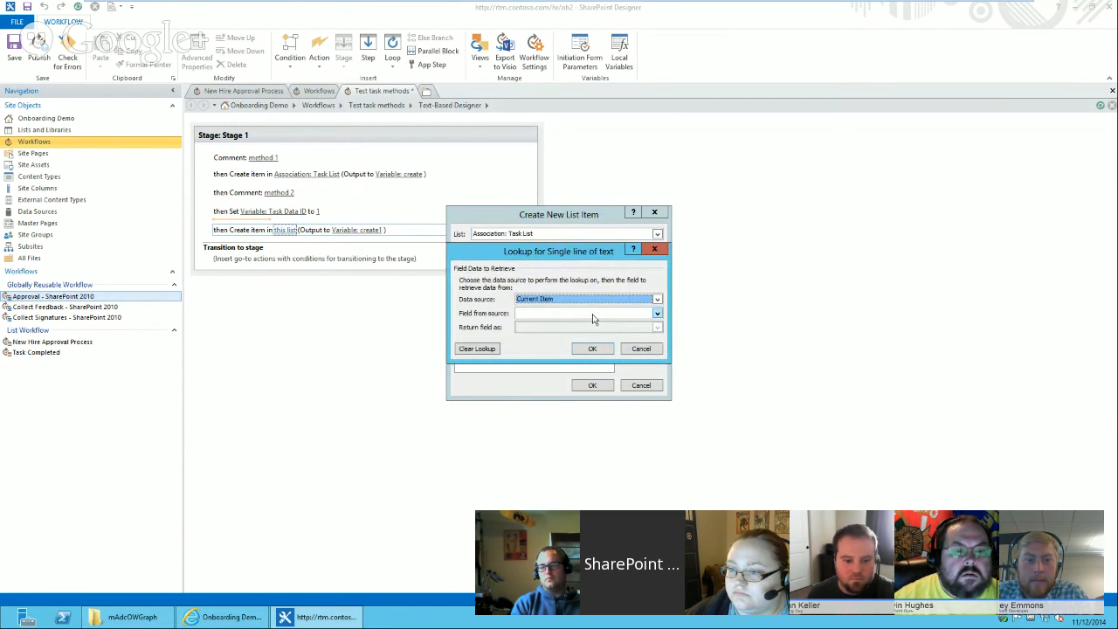
{"action": "key", "text": "t"}
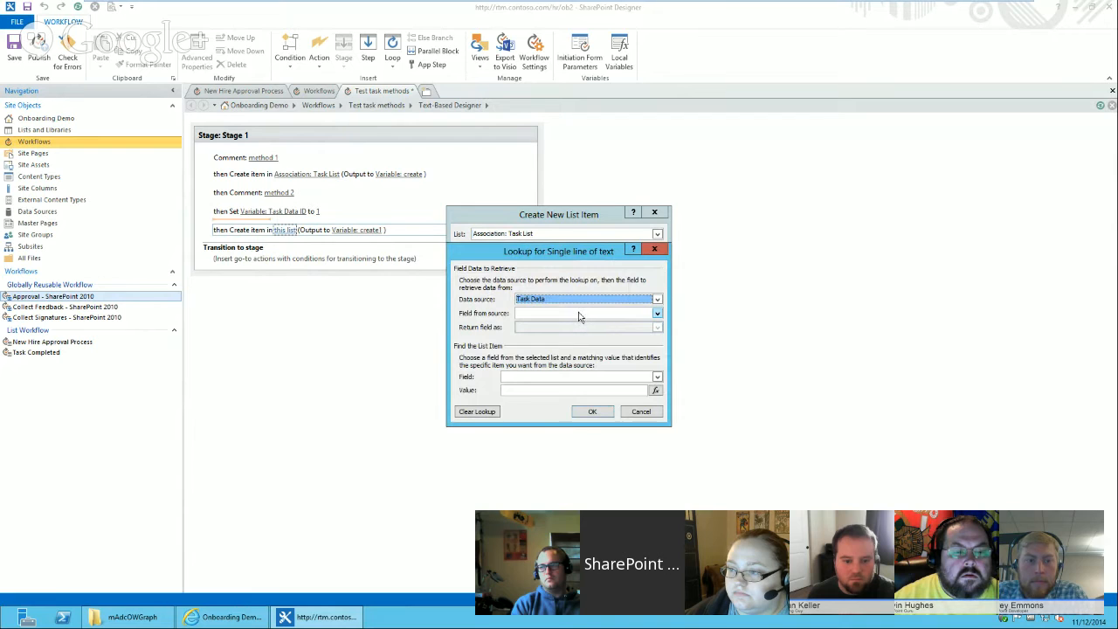
{"action": "left_click", "coordinate": [578, 315]}
{"action": "scroll", "coordinate": [661, 350], "scroll_direction": "down", "scroll_amount": 3}
{"action": "left_click_drag", "start_coordinate": [661, 350], "coordinate": [662, 354]}
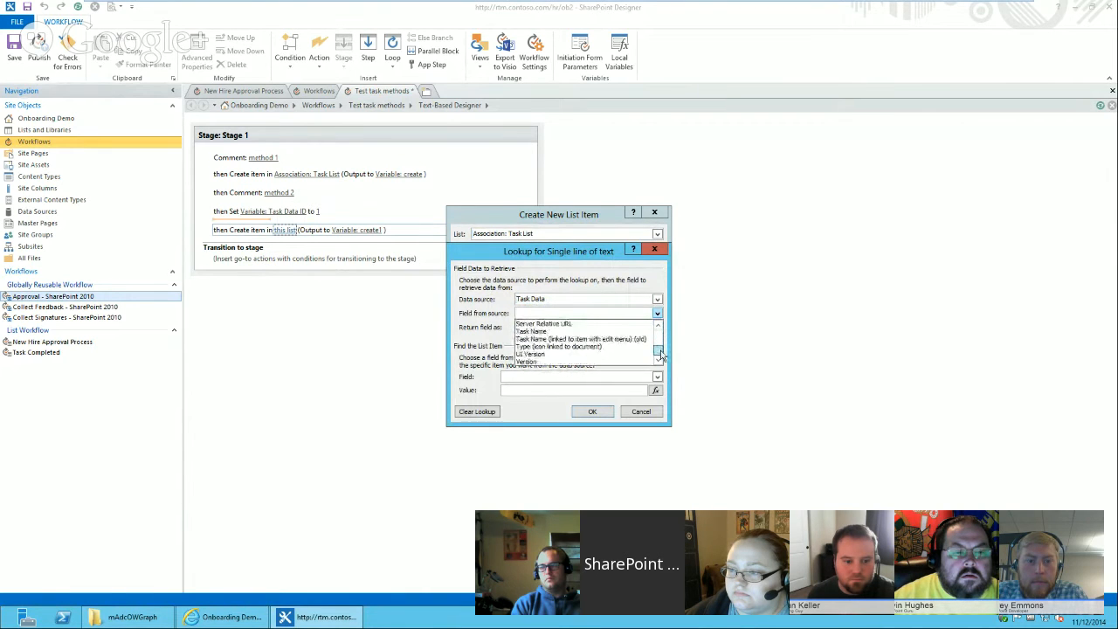
{"action": "left_click", "coordinate": [588, 333]}
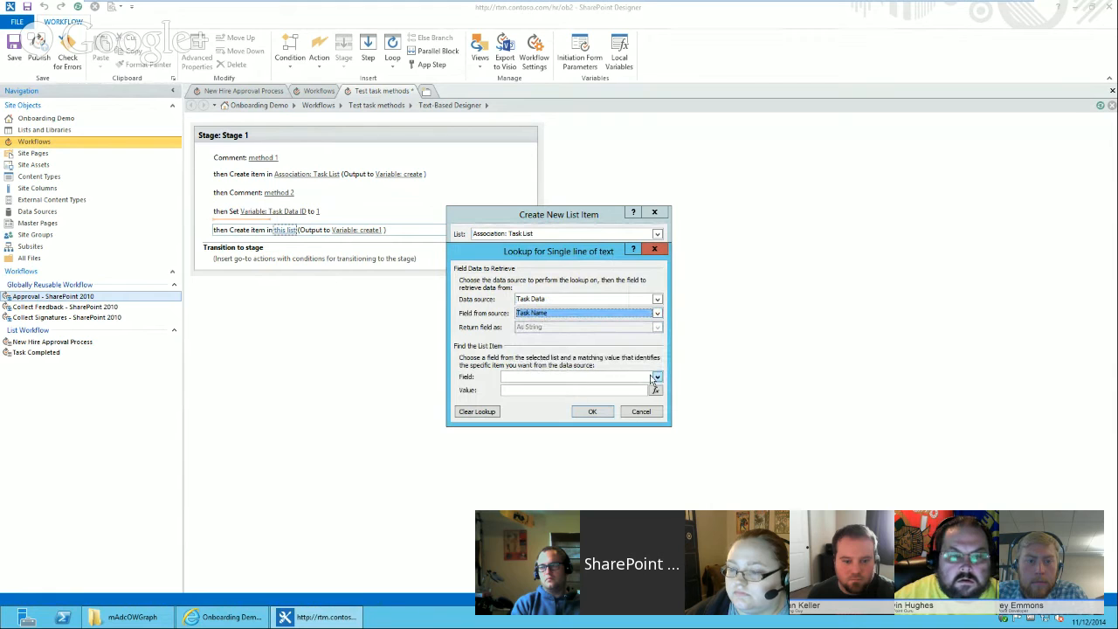
Match the Task Name lookup on ID equal to Variable: Task Data ID and confirm the assignment.
{"action": "left_click", "coordinate": [643, 378]}
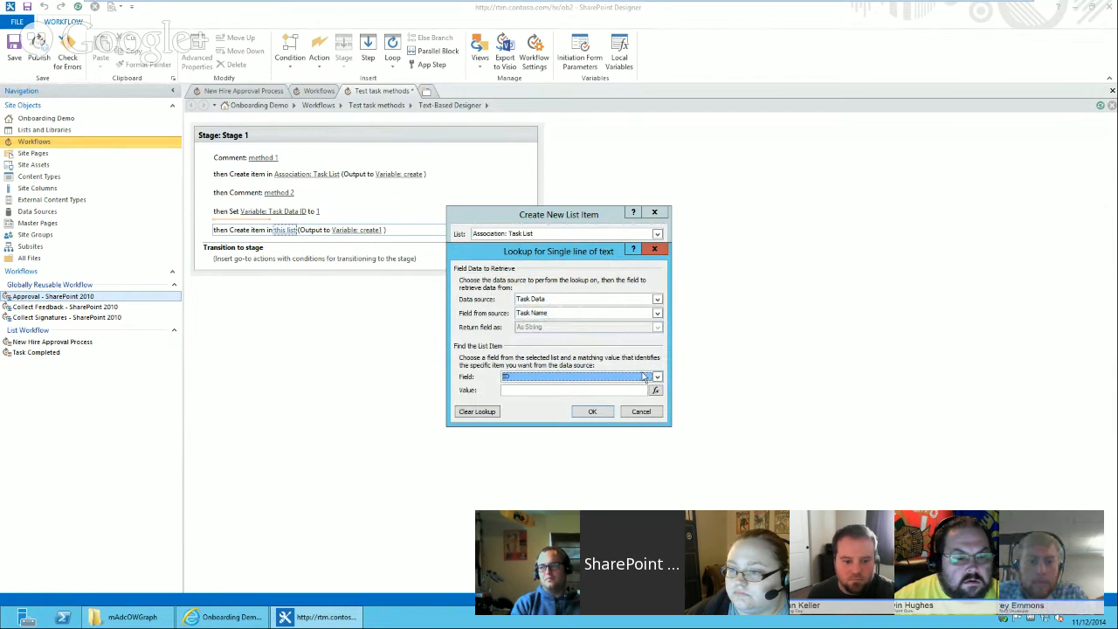
{"action": "left_click", "coordinate": [655, 391]}
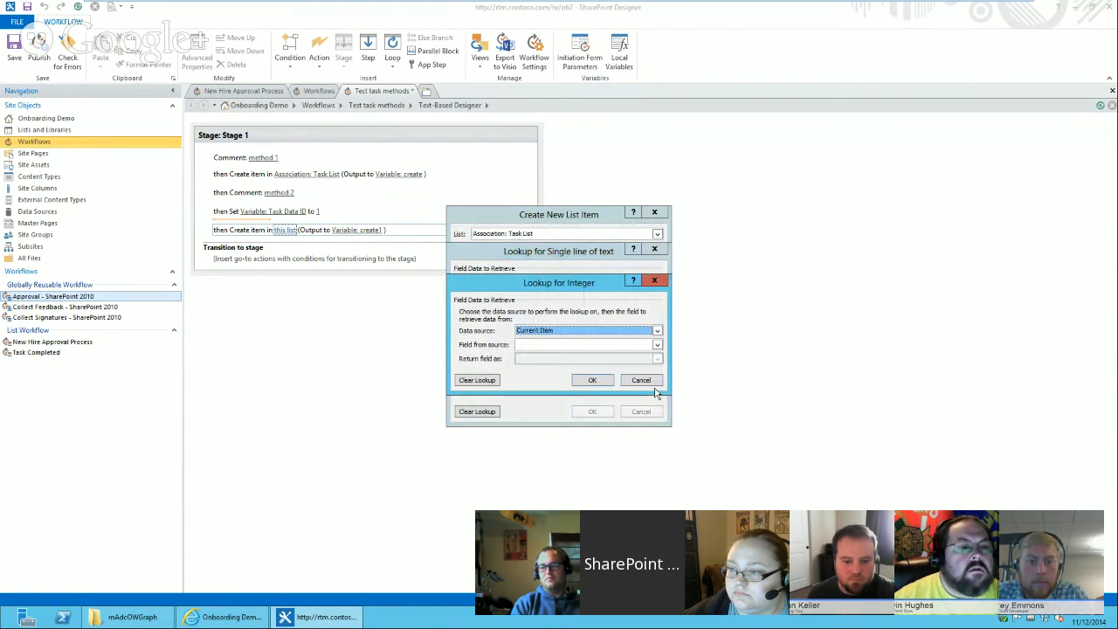
{"action": "key", "text": "Down"}
{"action": "left_click", "coordinate": [580, 346]}
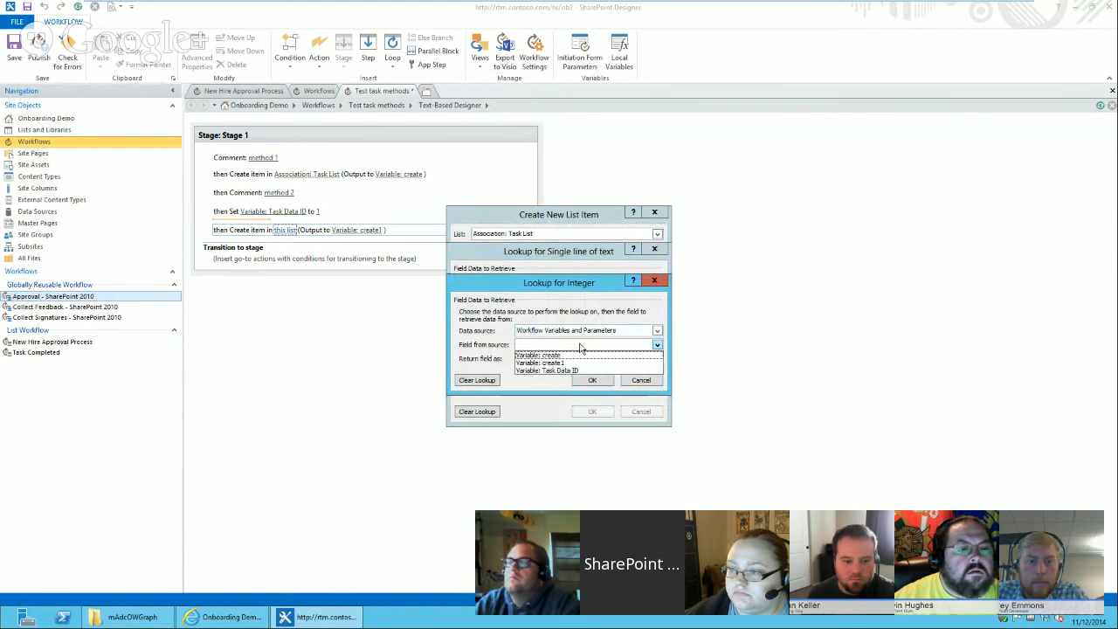
{"action": "left_click", "coordinate": [572, 371]}
{"action": "left_click", "coordinate": [590, 379]}
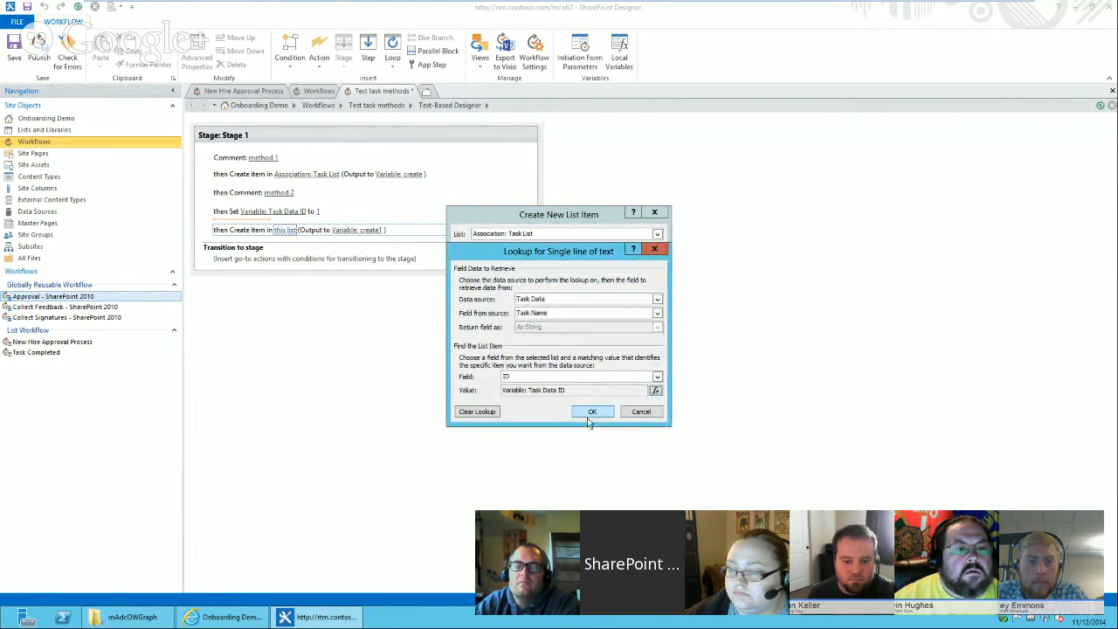
{"action": "left_click", "coordinate": [592, 412]}
{"action": "left_click", "coordinate": [559, 336]}
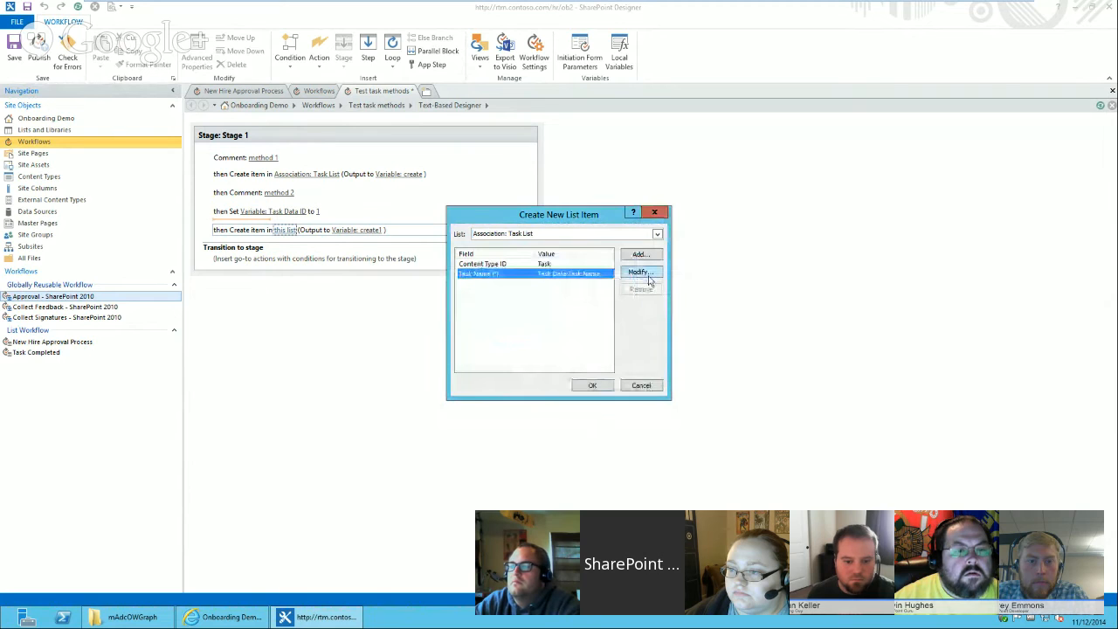
Add a Description field assignment as a lookup of Description from the Task Data list.
{"action": "left_click", "coordinate": [642, 255]}
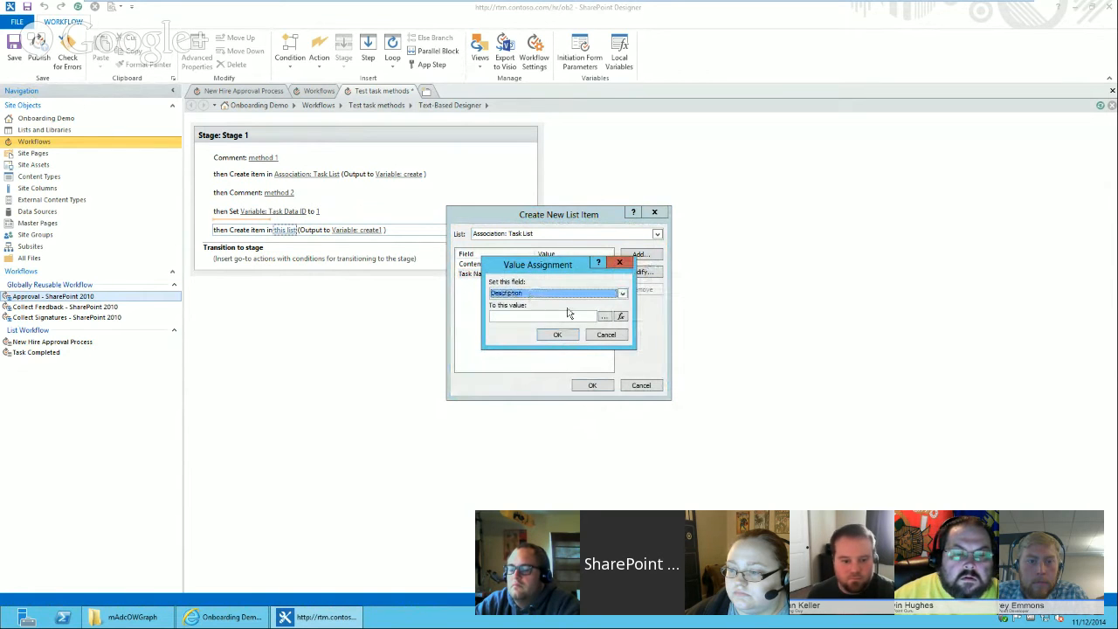
{"action": "left_click", "coordinate": [620, 317]}
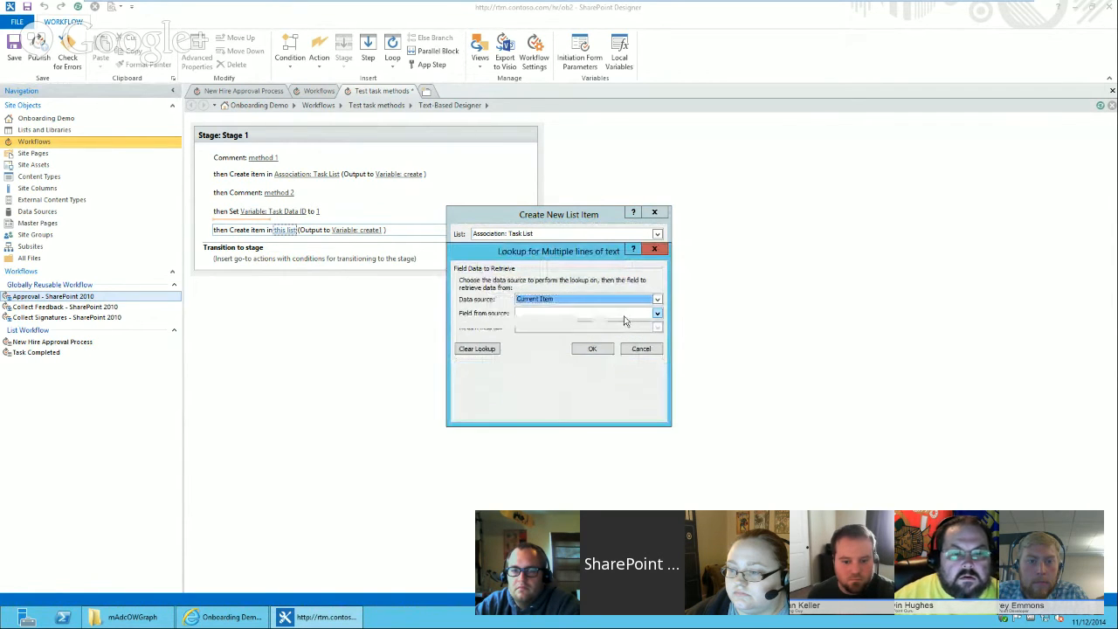
{"action": "left_click", "coordinate": [624, 317]}
{"action": "key", "text": "d"}
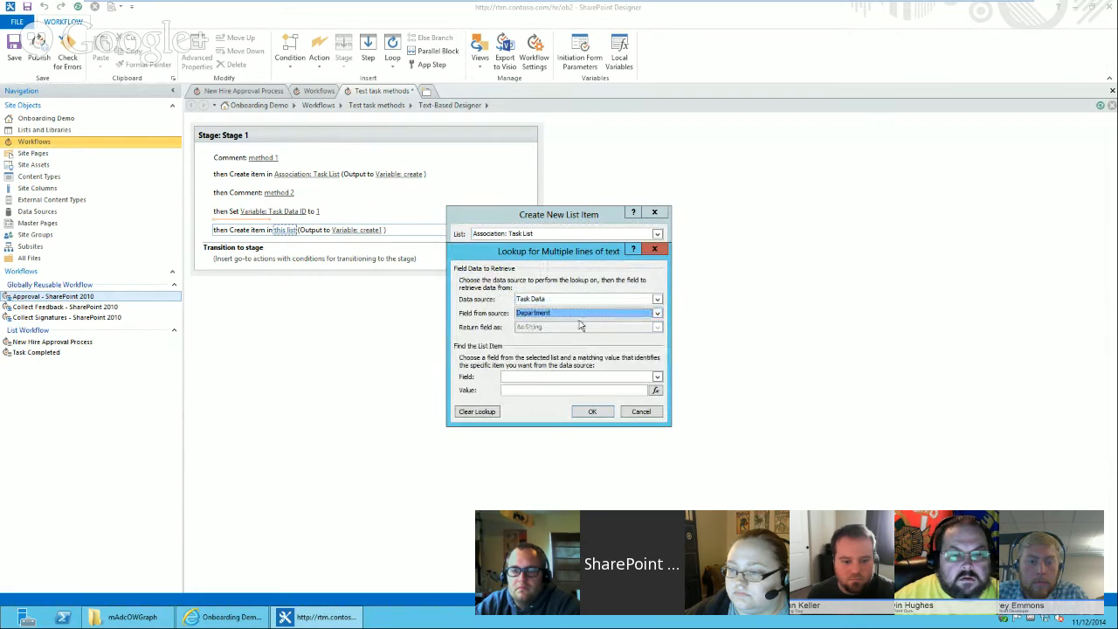
{"action": "left_click", "coordinate": [600, 379]}
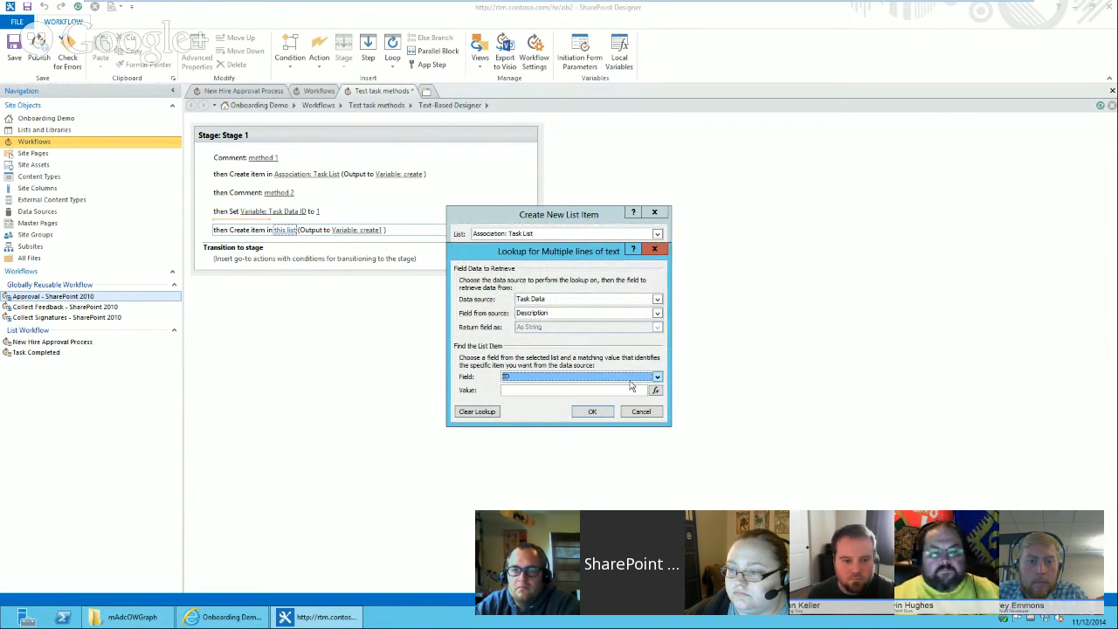
Match the Description lookup on ID equal to Variable: Task Data ID and confirm the list item dialogs.
{"action": "left_click", "coordinate": [655, 390]}
{"action": "key", "text": "w"}
{"action": "left_click", "coordinate": [552, 350]}
{"action": "left_click", "coordinate": [541, 367]}
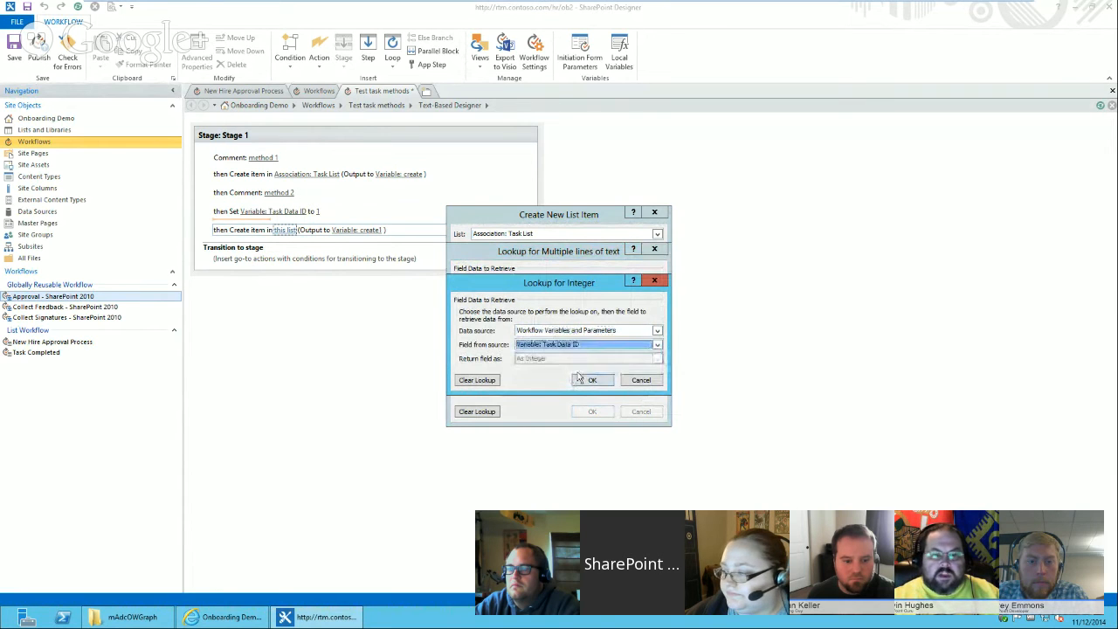
{"action": "left_click", "coordinate": [592, 380]}
{"action": "left_click", "coordinate": [592, 412]}
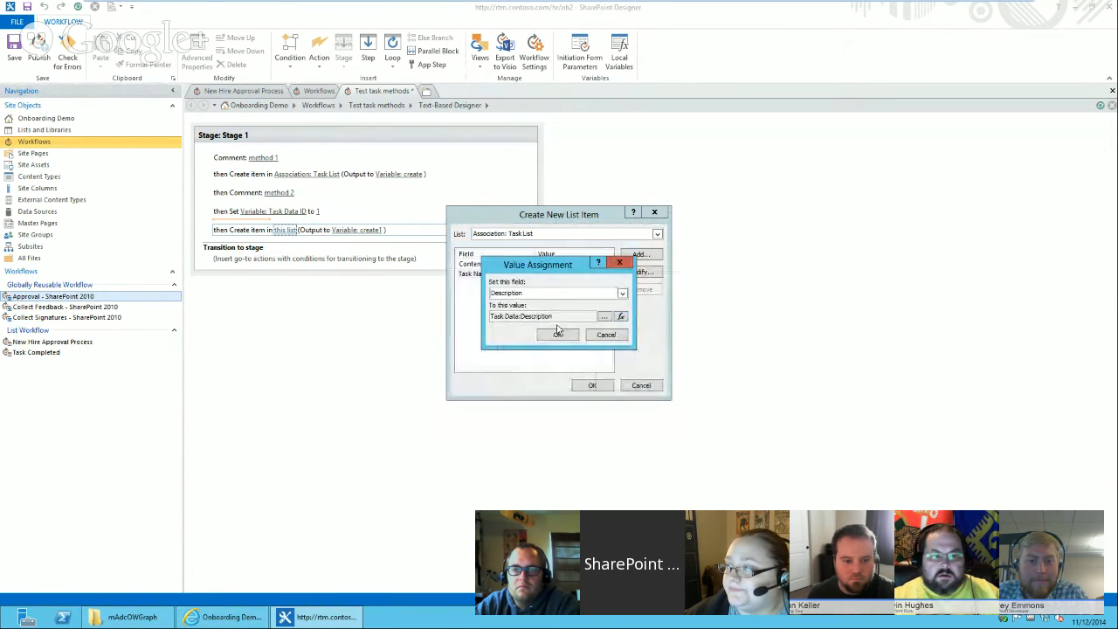
{"action": "left_click", "coordinate": [552, 334]}
{"action": "left_click", "coordinate": [592, 386]}
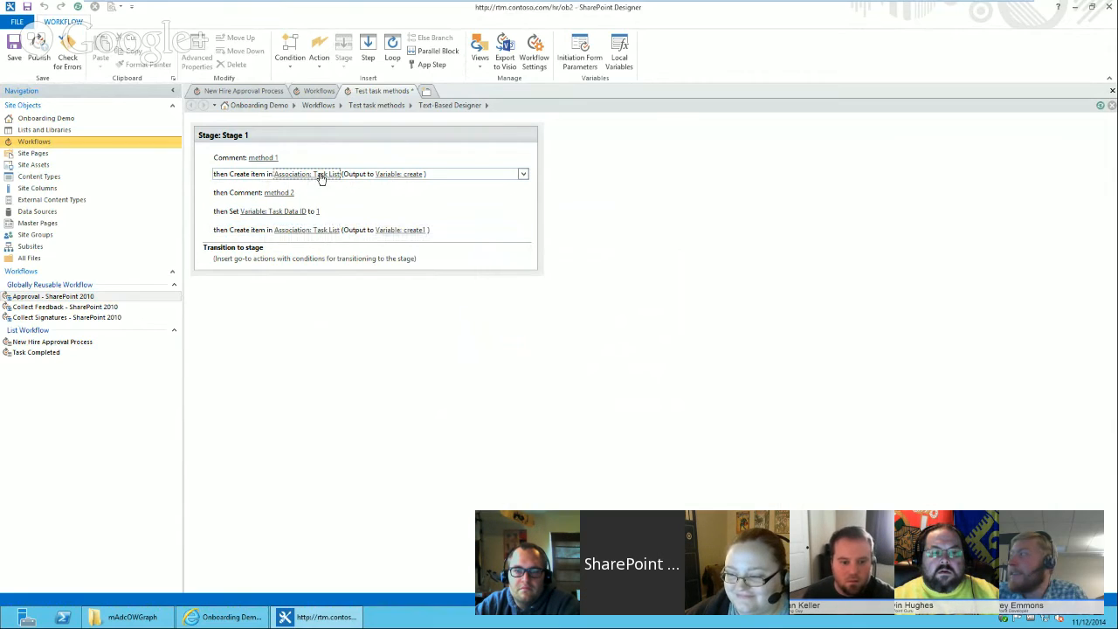
Compare the field assignments of the first and second Create item actions.
{"action": "left_click", "coordinate": [319, 175]}
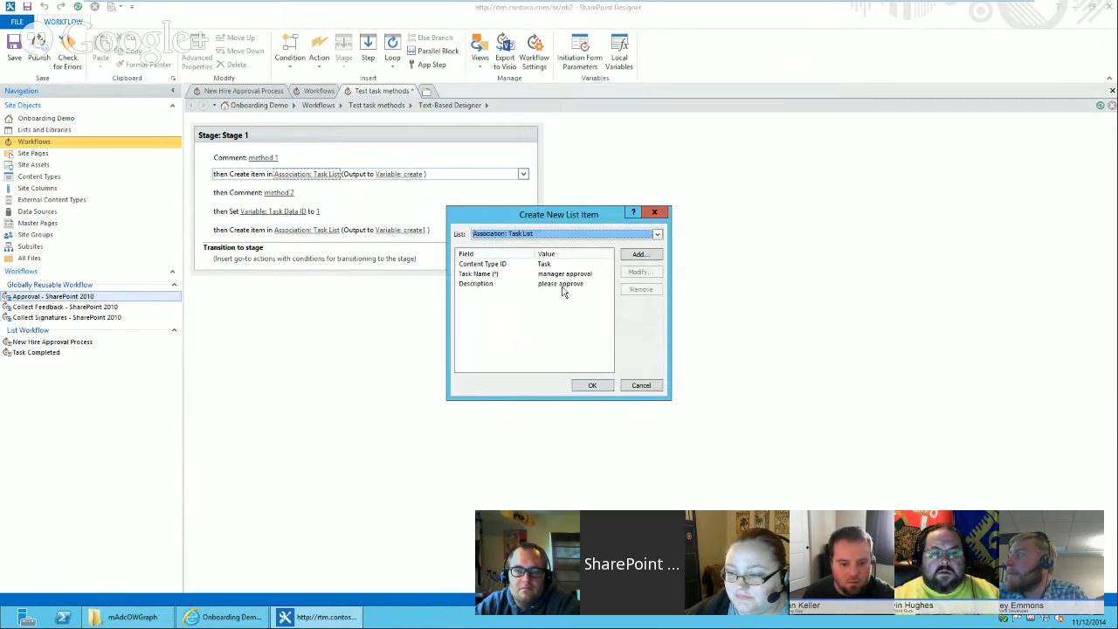
{"action": "left_click", "coordinate": [647, 385]}
{"action": "left_click", "coordinate": [296, 230]}
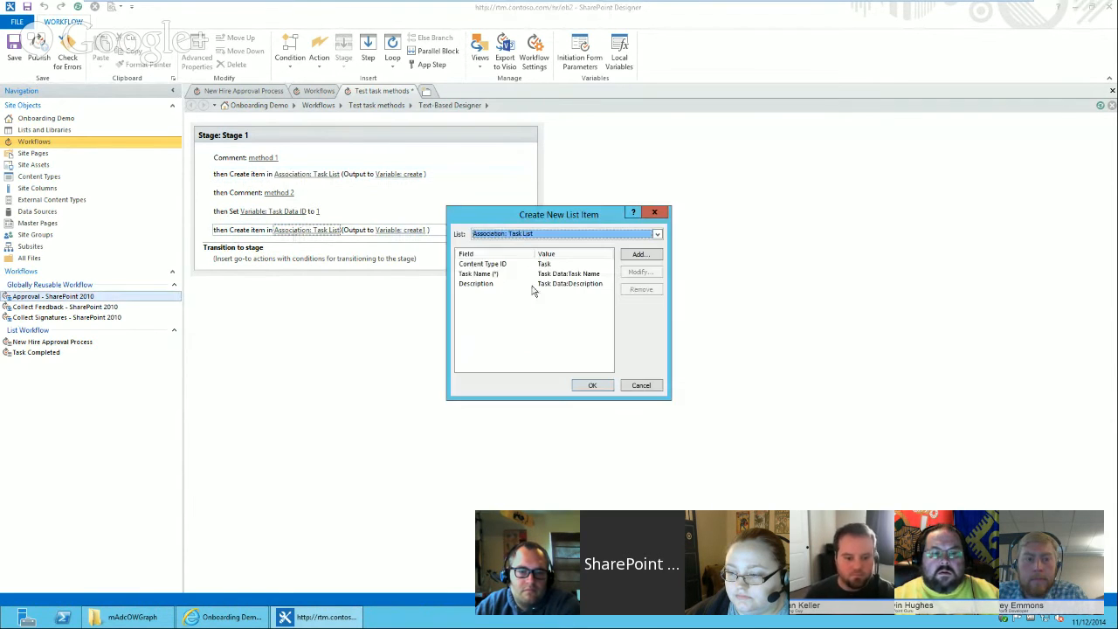
{"action": "left_click", "coordinate": [590, 386]}
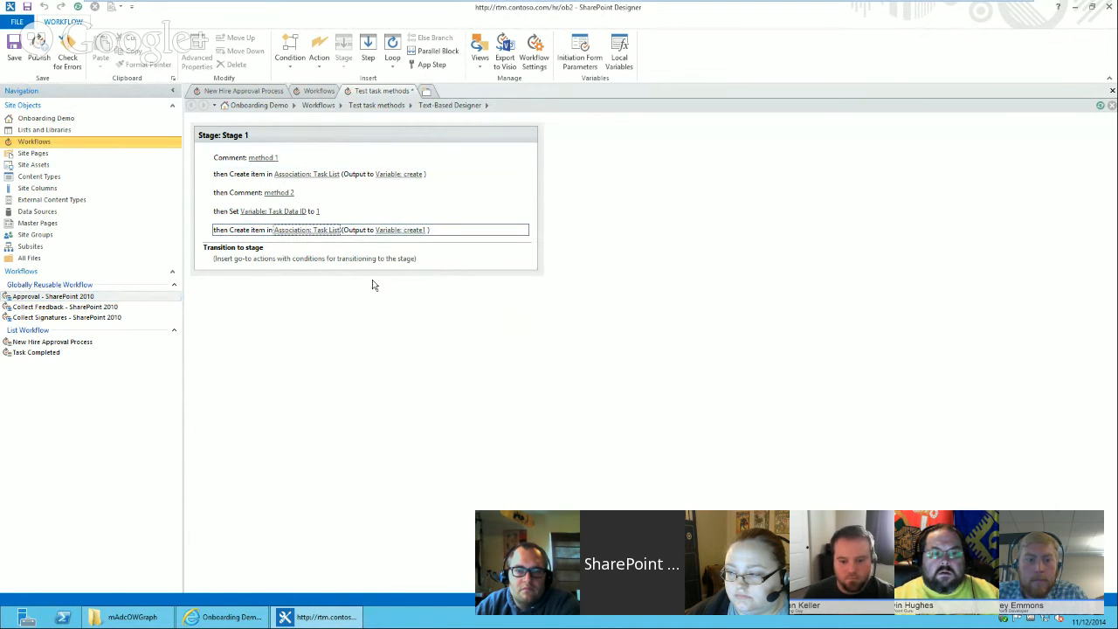
Add a Process Step assignment to the second Create item action, set to Variable: Task Data ID, and confirm the dialogs.
{"action": "left_click", "coordinate": [244, 242]}
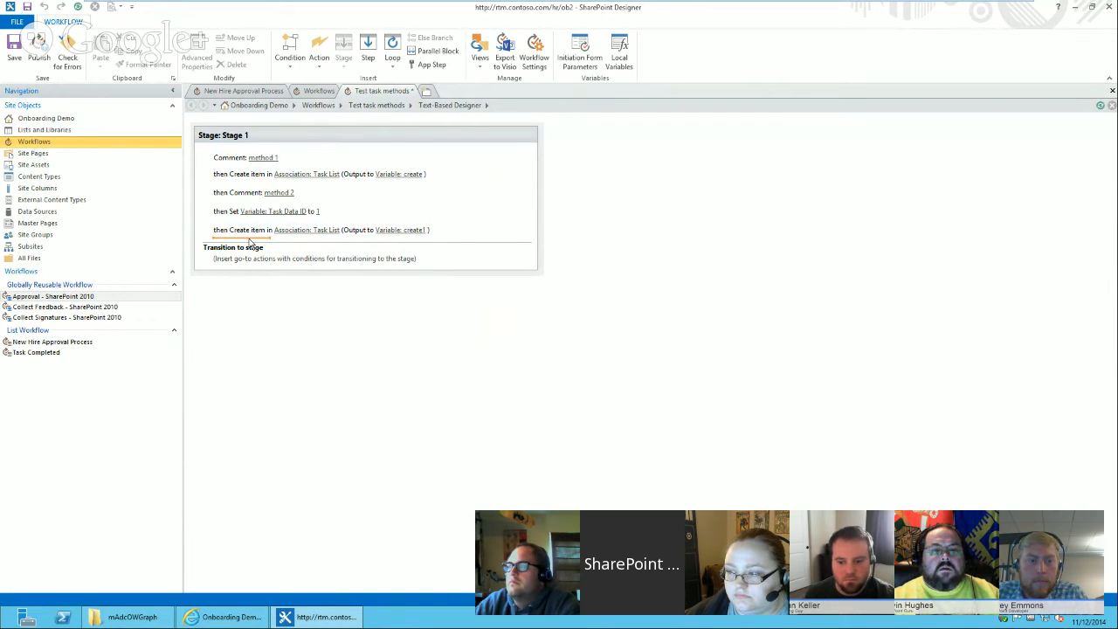
{"action": "left_click", "coordinate": [250, 231]}
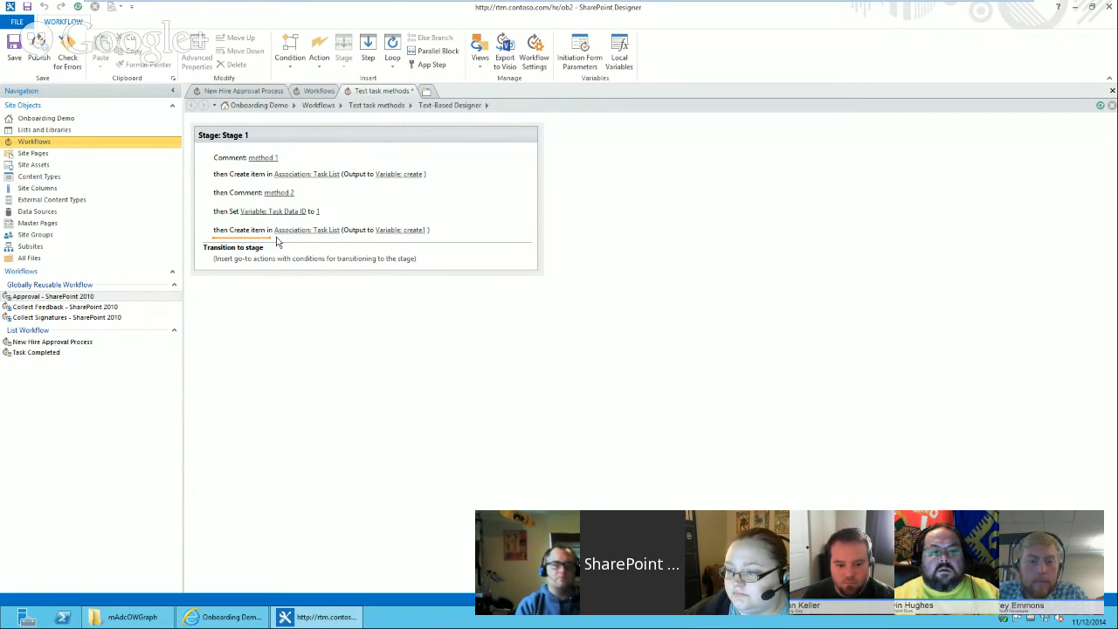
{"action": "left_click", "coordinate": [295, 230]}
{"action": "left_click", "coordinate": [643, 255]}
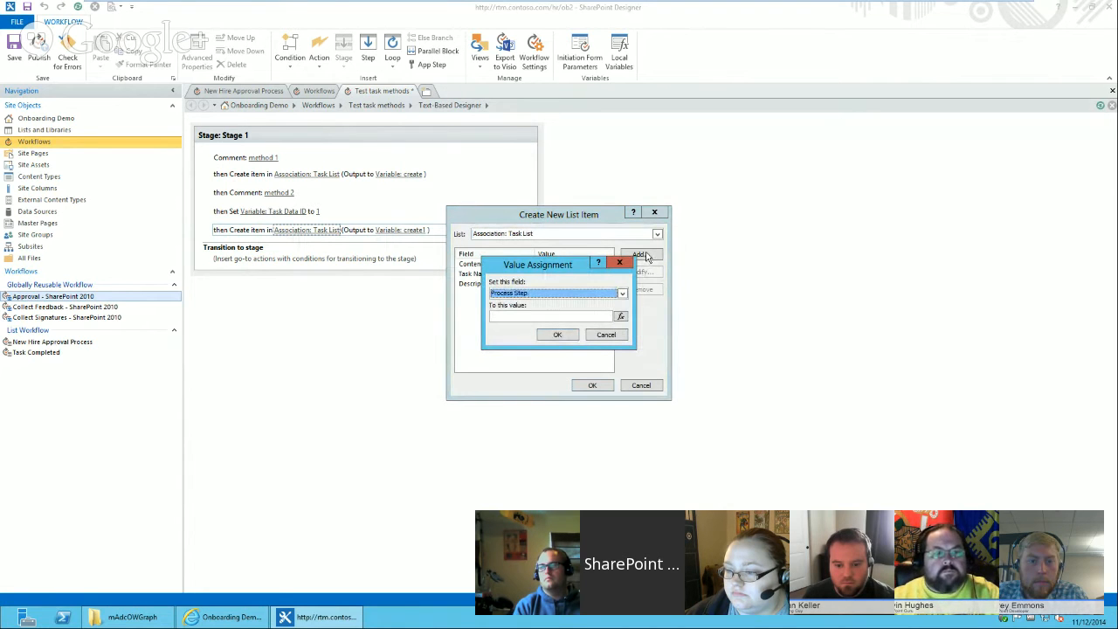
{"action": "left_click", "coordinate": [621, 318]}
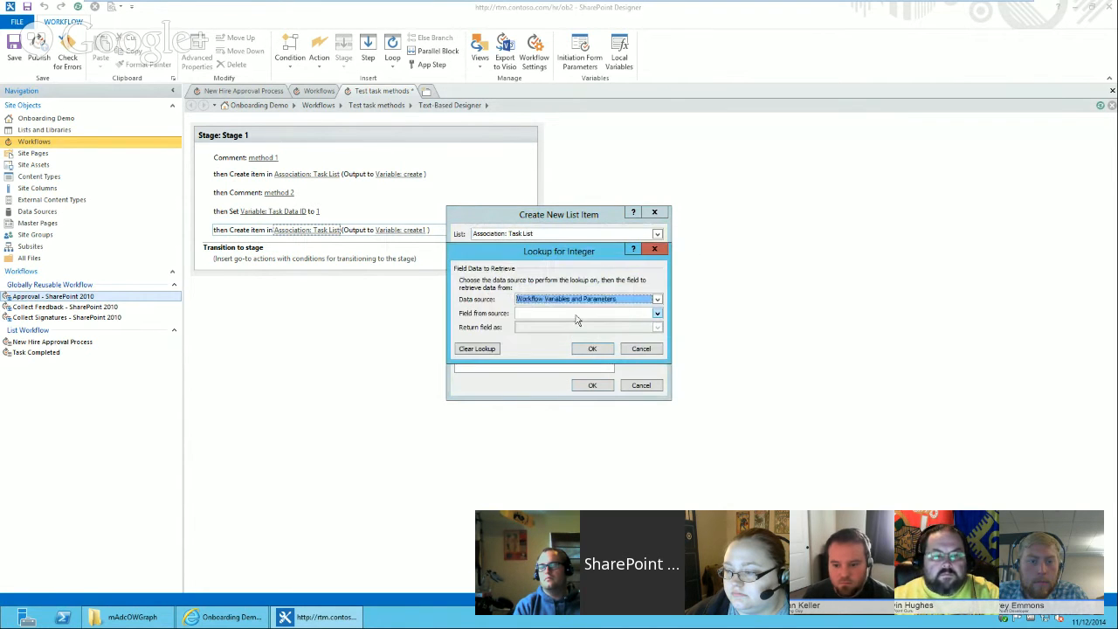
{"action": "key", "text": "w"}
{"action": "left_click", "coordinate": [609, 315]}
{"action": "left_click", "coordinate": [569, 332]}
{"action": "left_click", "coordinate": [567, 315]}
{"action": "left_click", "coordinate": [568, 339]}
{"action": "left_click", "coordinate": [585, 349]}
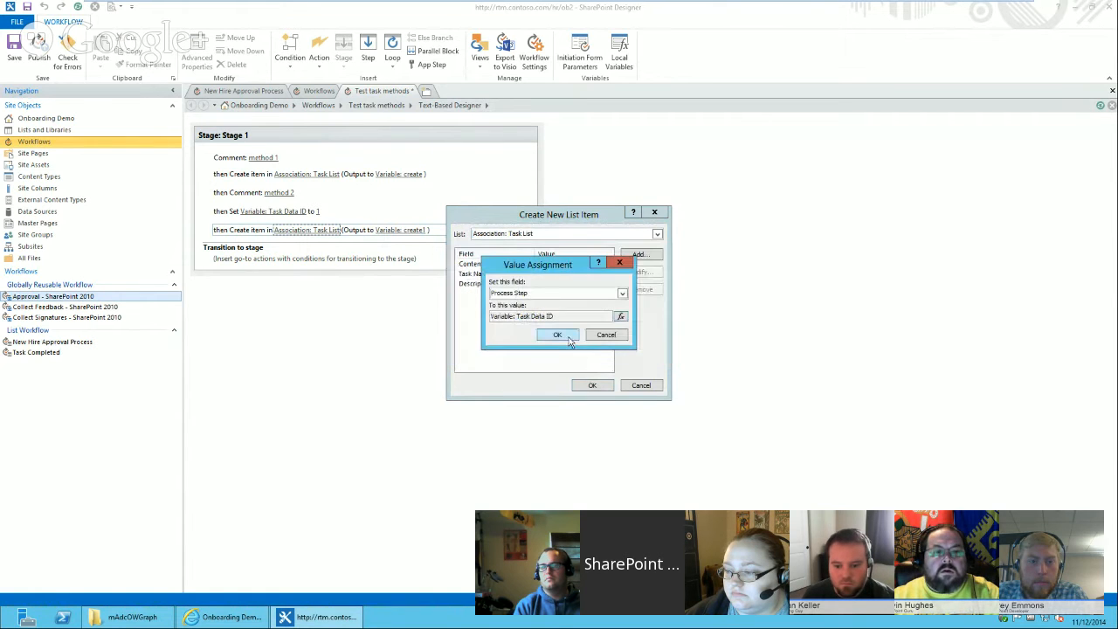
{"action": "left_click", "coordinate": [559, 335]}
{"action": "left_click", "coordinate": [592, 387]}
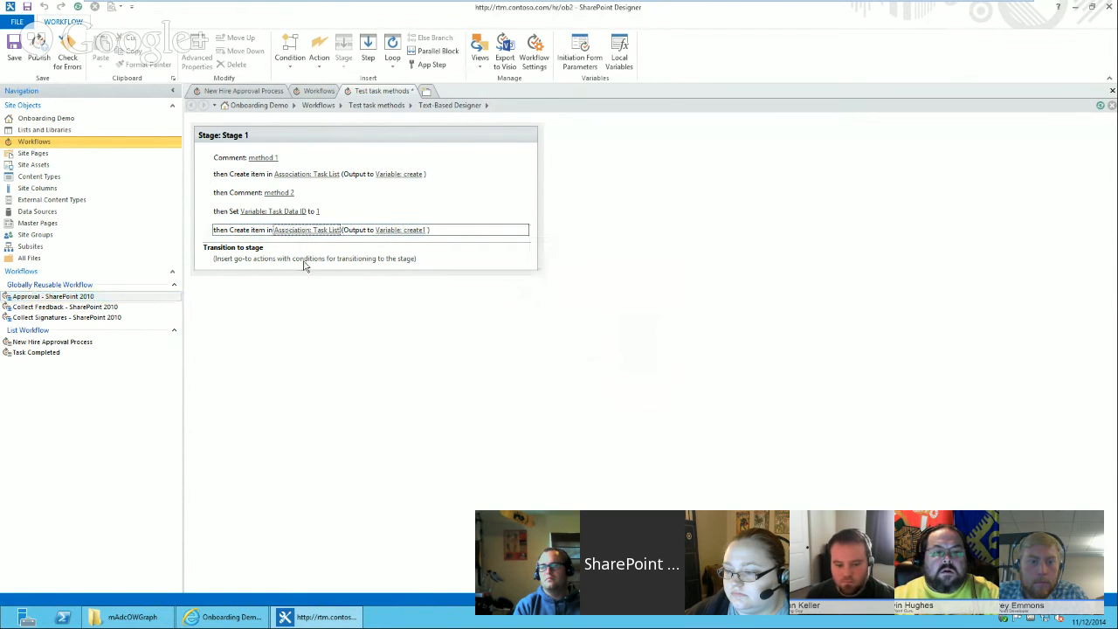
Add a comment reading "method 3" below the second Create item action.
{"action": "left_click", "coordinate": [234, 240]}
{"action": "type", "text": "comment"}
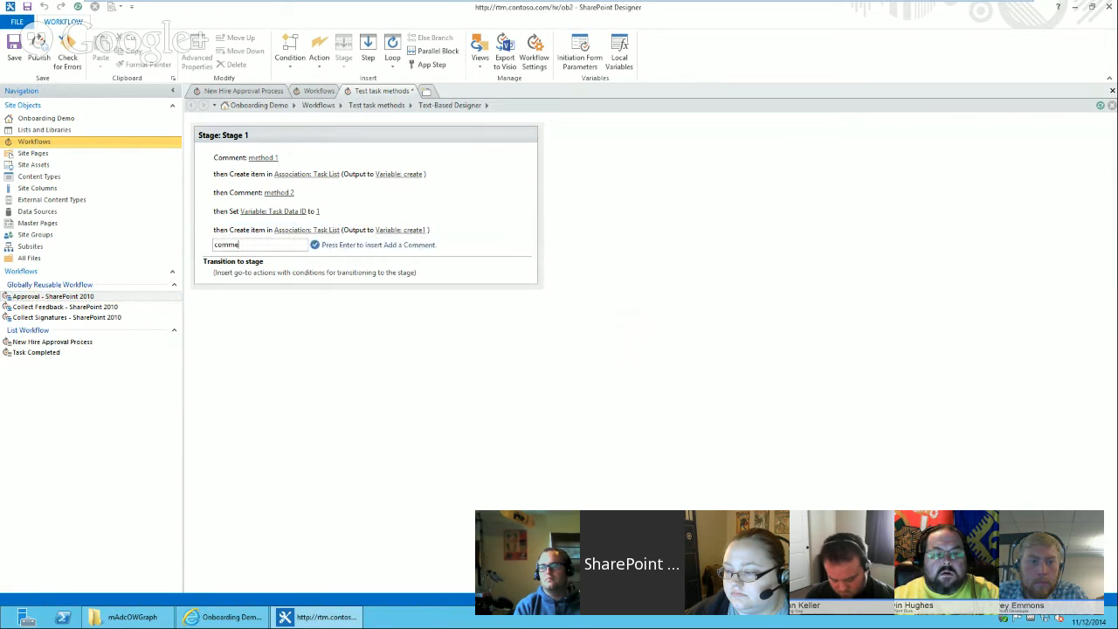
{"action": "key", "text": "Return"}
{"action": "key", "text": "Return"}
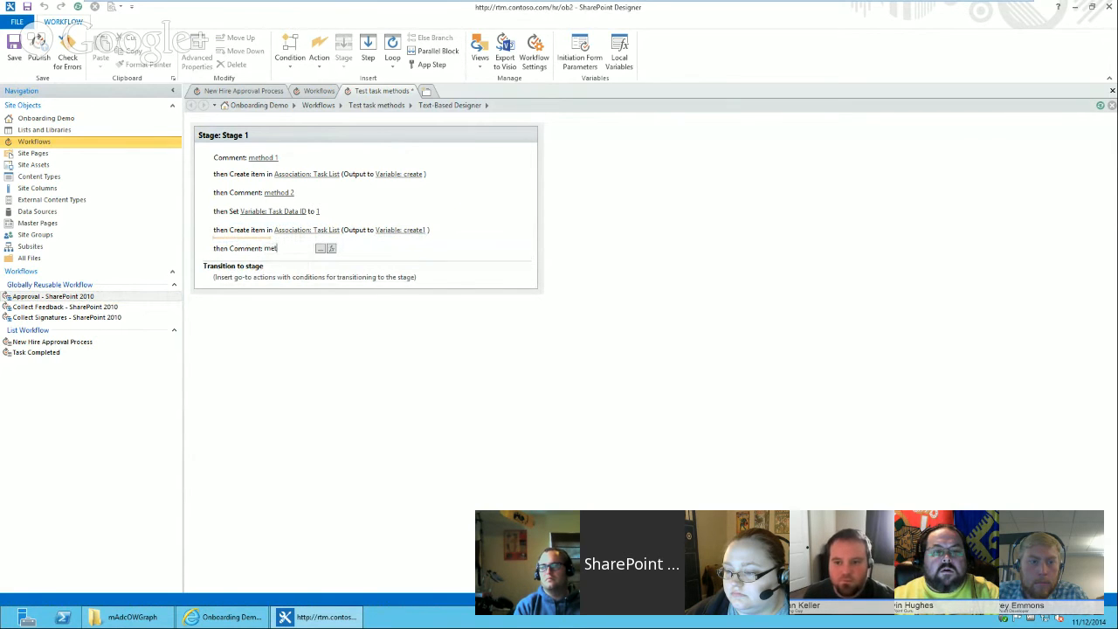
{"action": "key", "text": "Return"}
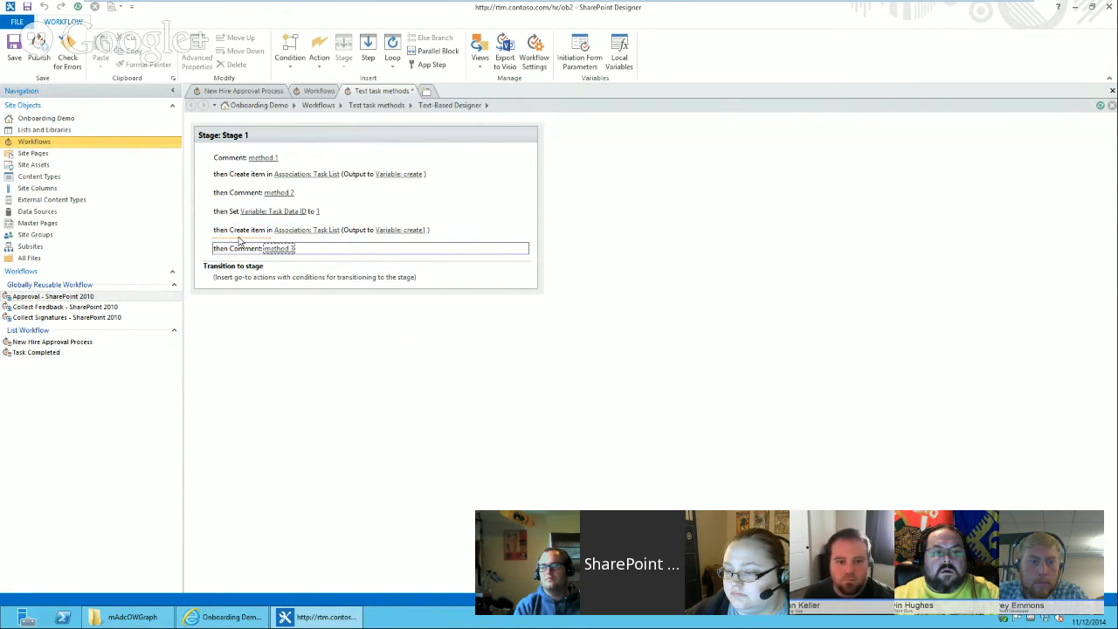
Insert a Create List Item action after the comment and set its list to Association: Task List.
{"action": "left_click", "coordinate": [235, 259]}
{"action": "type", "text": "create"}
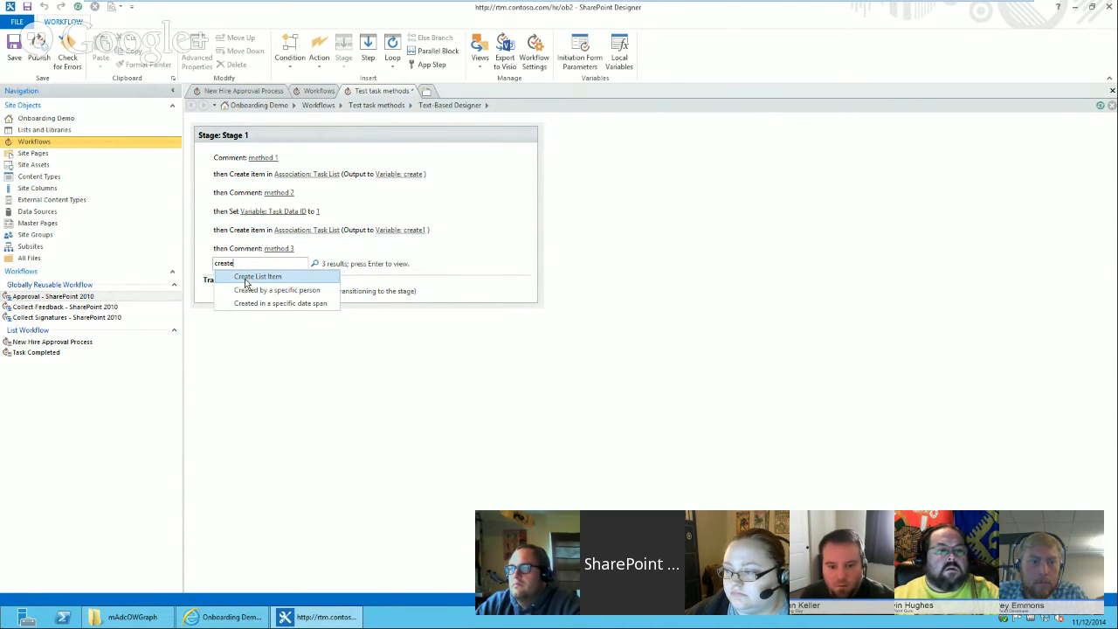
{"action": "left_click", "coordinate": [247, 278]}
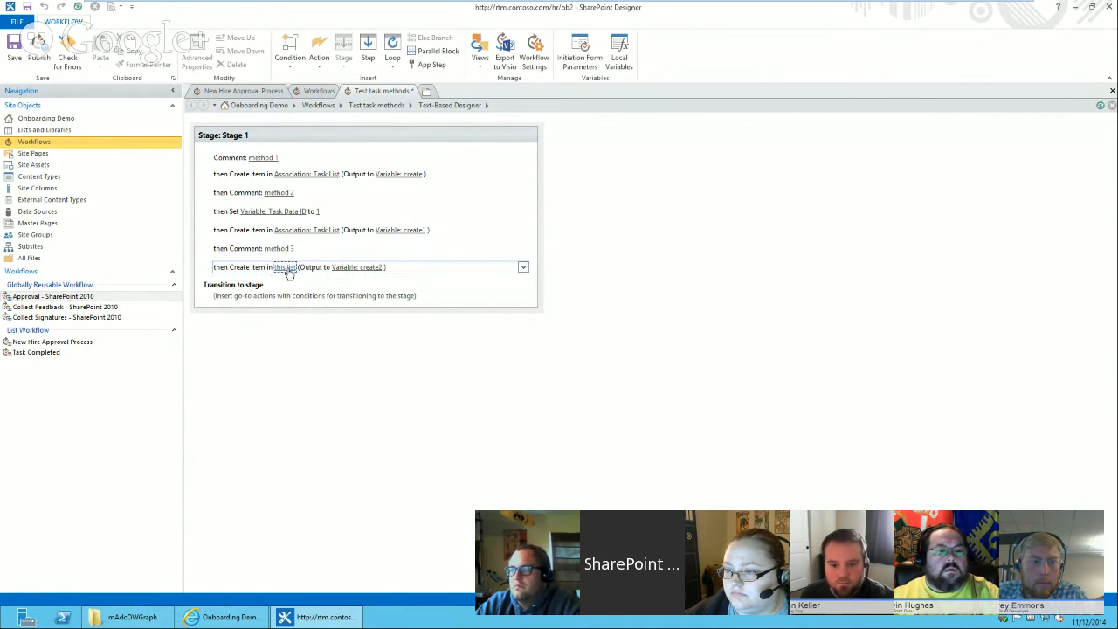
{"action": "left_click", "coordinate": [285, 267]}
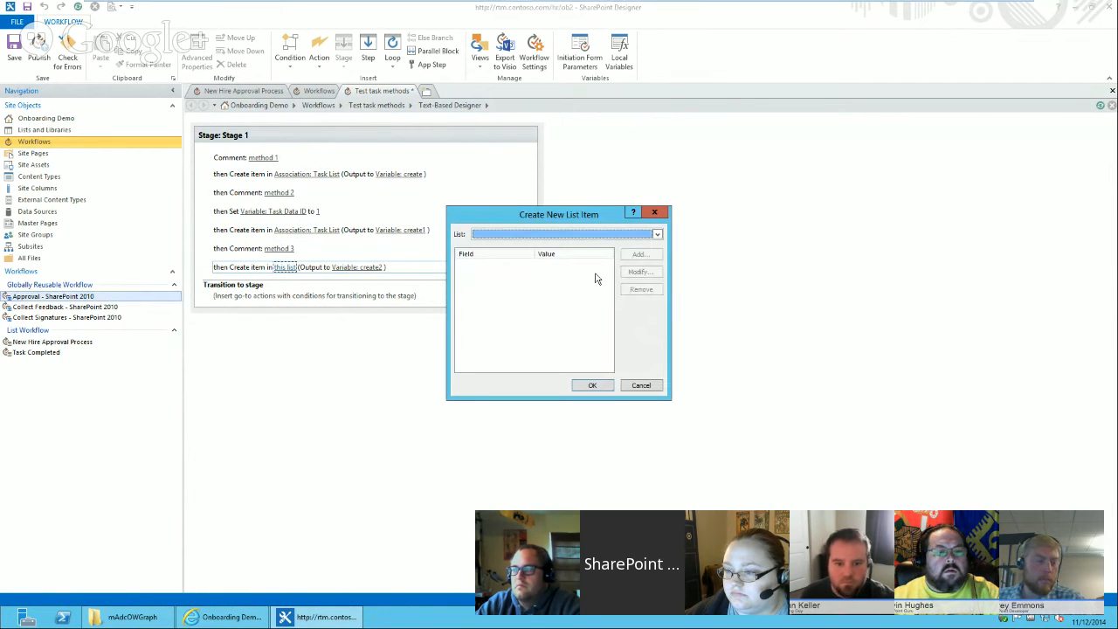
{"action": "left_click", "coordinate": [604, 234]}
{"action": "left_click", "coordinate": [603, 245]}
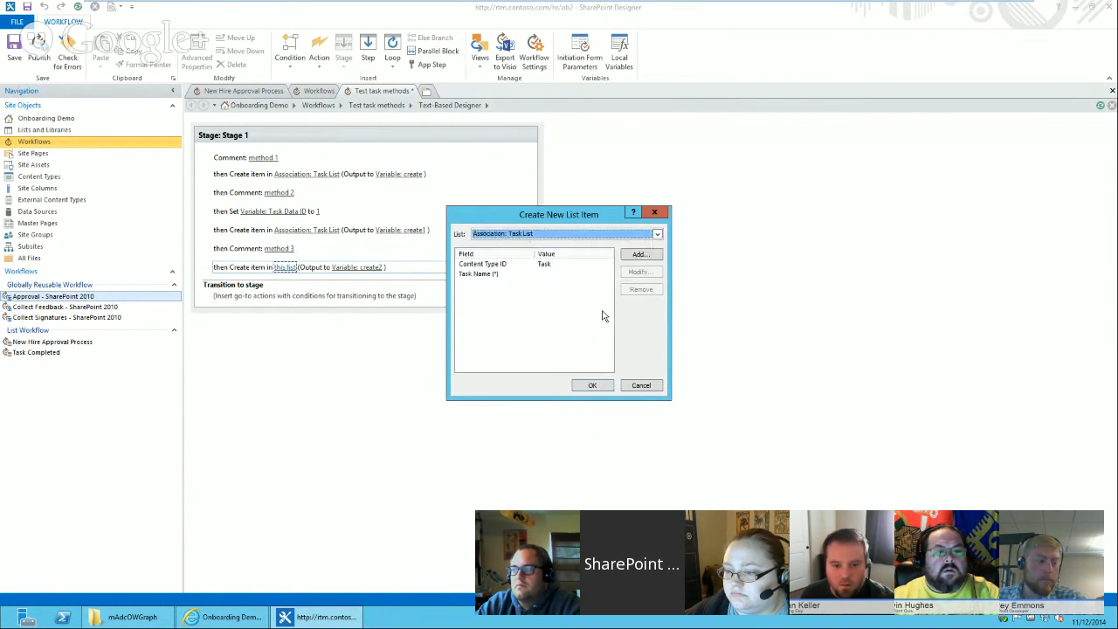
Set the new item's Task Name to a lookup of Task Name from the Task Data list.
{"action": "left_click", "coordinate": [505, 274]}
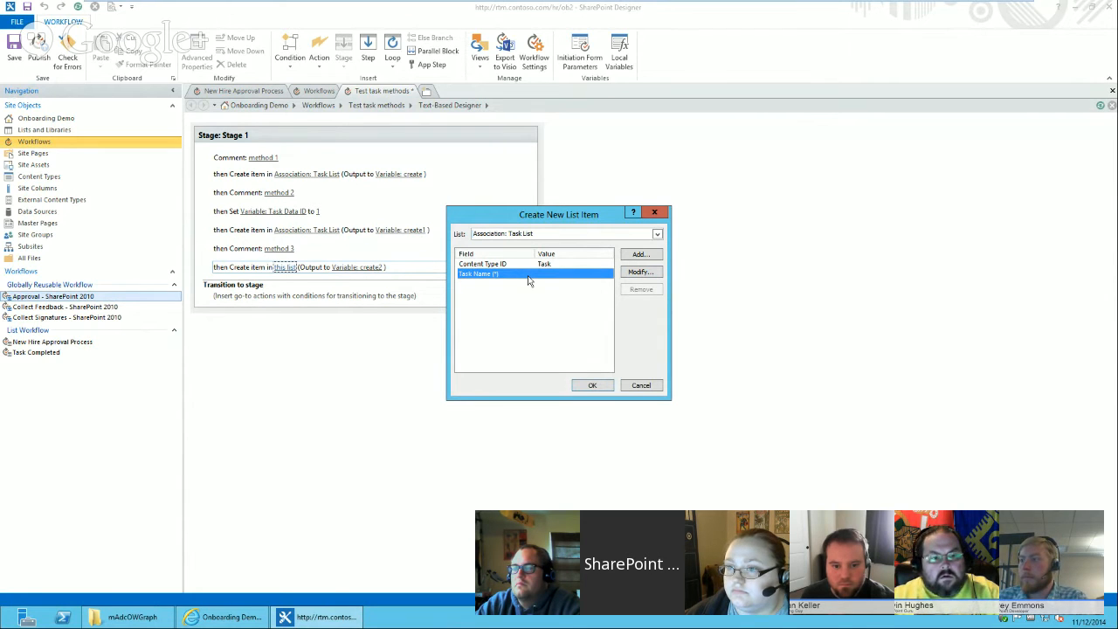
{"action": "left_click", "coordinate": [638, 273]}
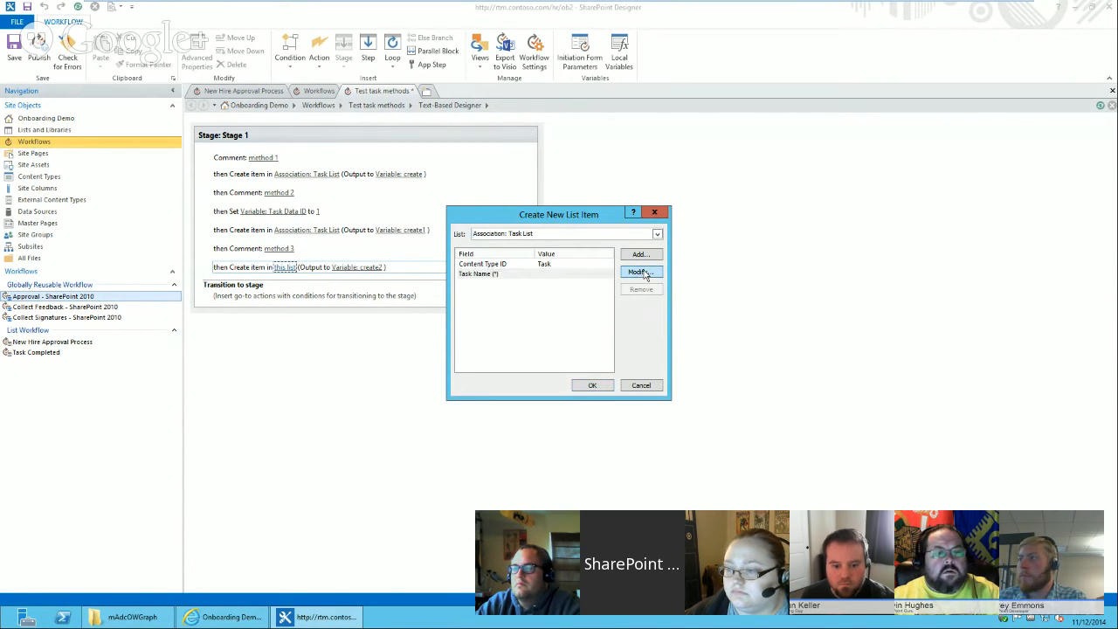
{"action": "left_click", "coordinate": [620, 317]}
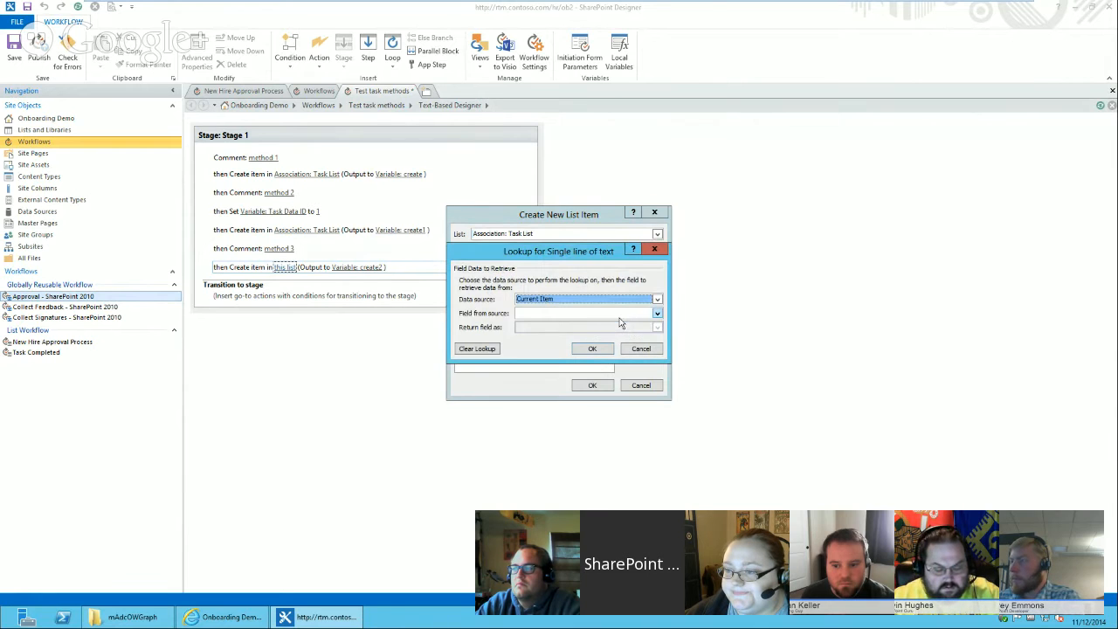
{"action": "left_click", "coordinate": [557, 315]}
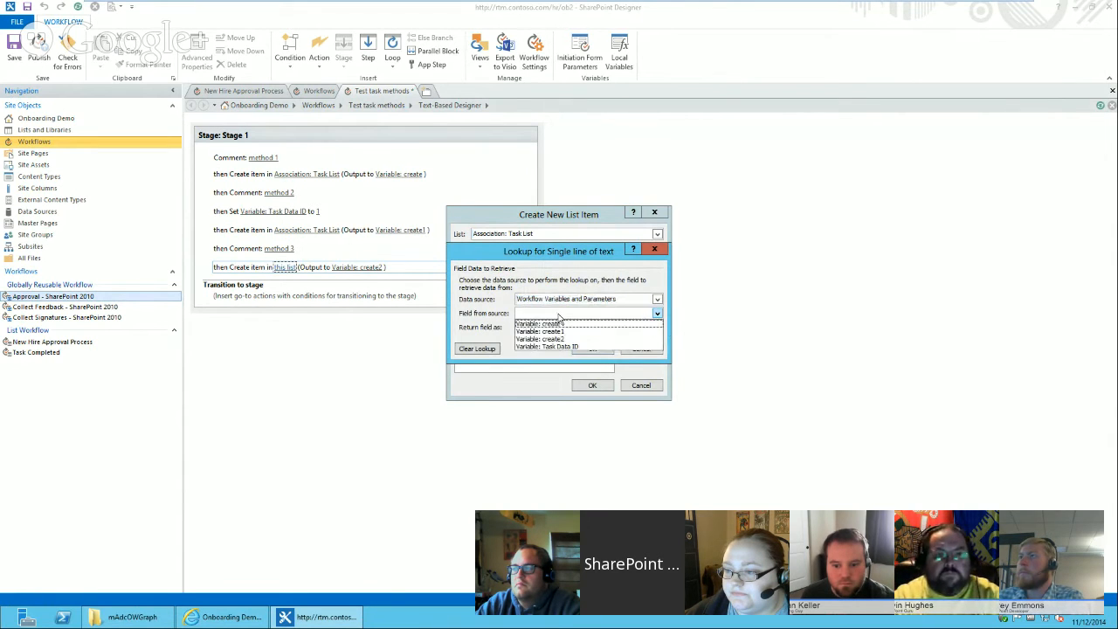
{"action": "left_click", "coordinate": [579, 298]}
{"action": "left_click", "coordinate": [582, 300]}
{"action": "scroll", "coordinate": [661, 327], "scroll_direction": "down", "scroll_amount": 5}
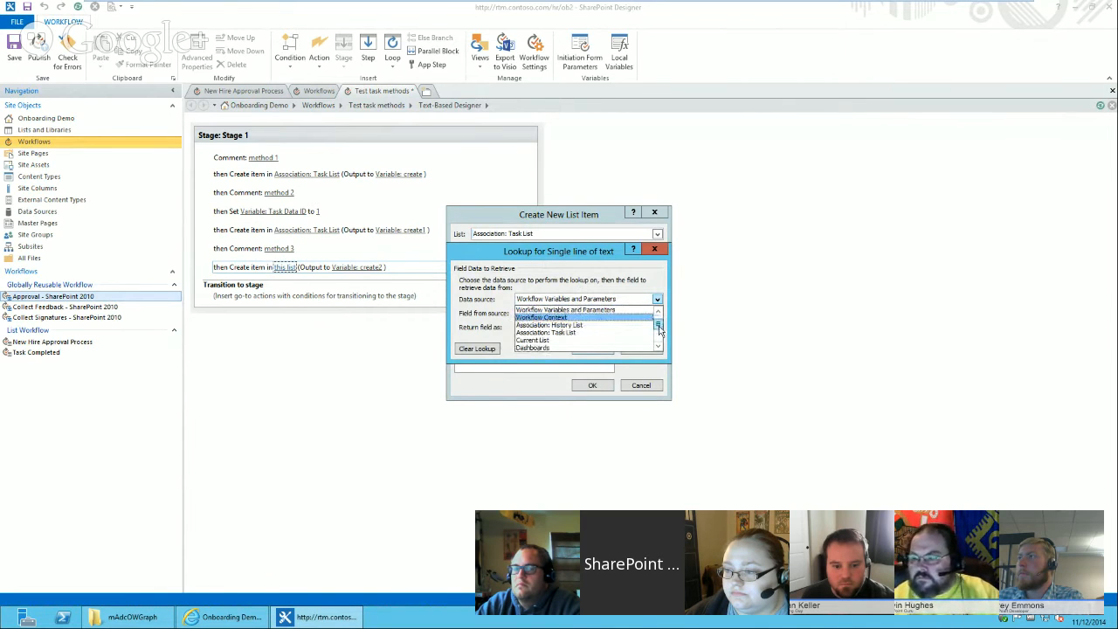
{"action": "left_click", "coordinate": [558, 340]}
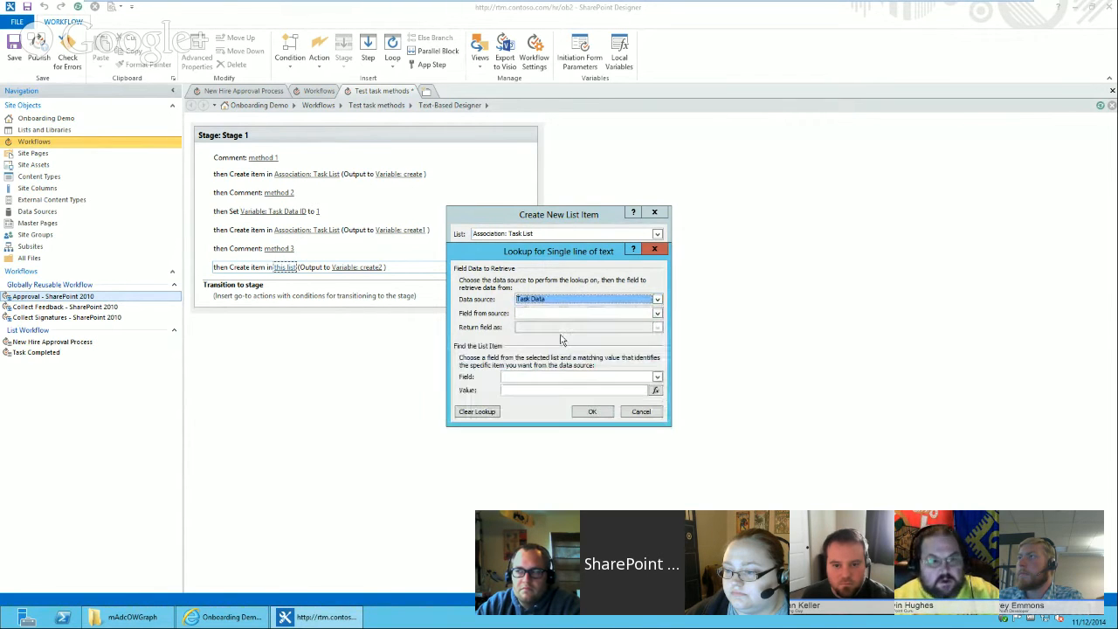
{"action": "left_click", "coordinate": [565, 314]}
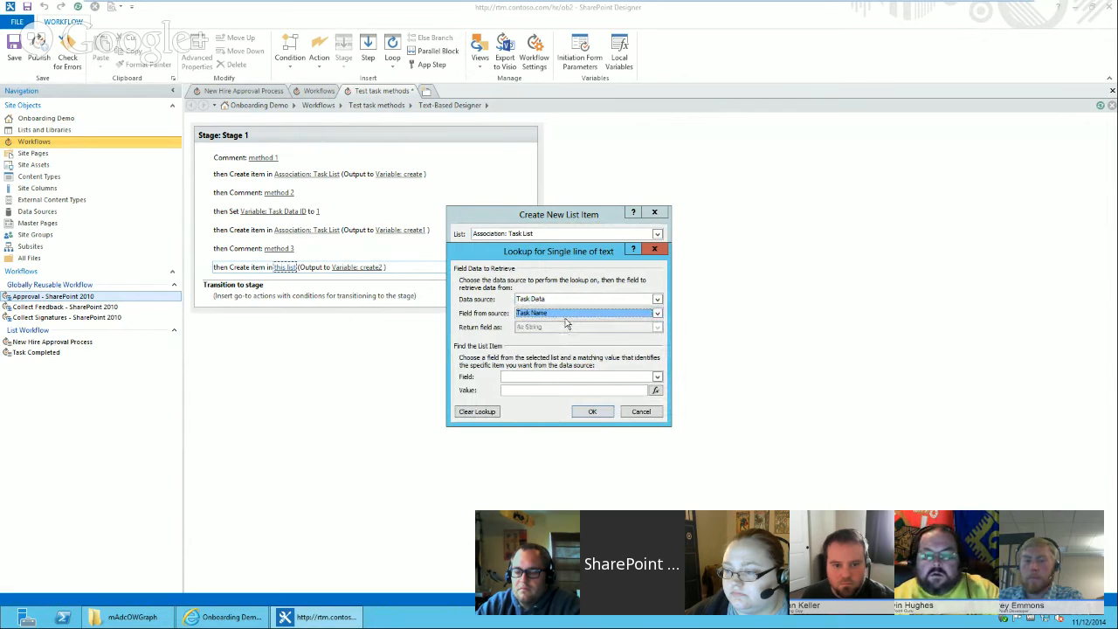
Match the Task Name lookup on ID equal to Variable: Task Data ID and confirm the assignment.
{"action": "left_click", "coordinate": [595, 376]}
{"action": "key", "text": "i"}
{"action": "left_click", "coordinate": [655, 391]}
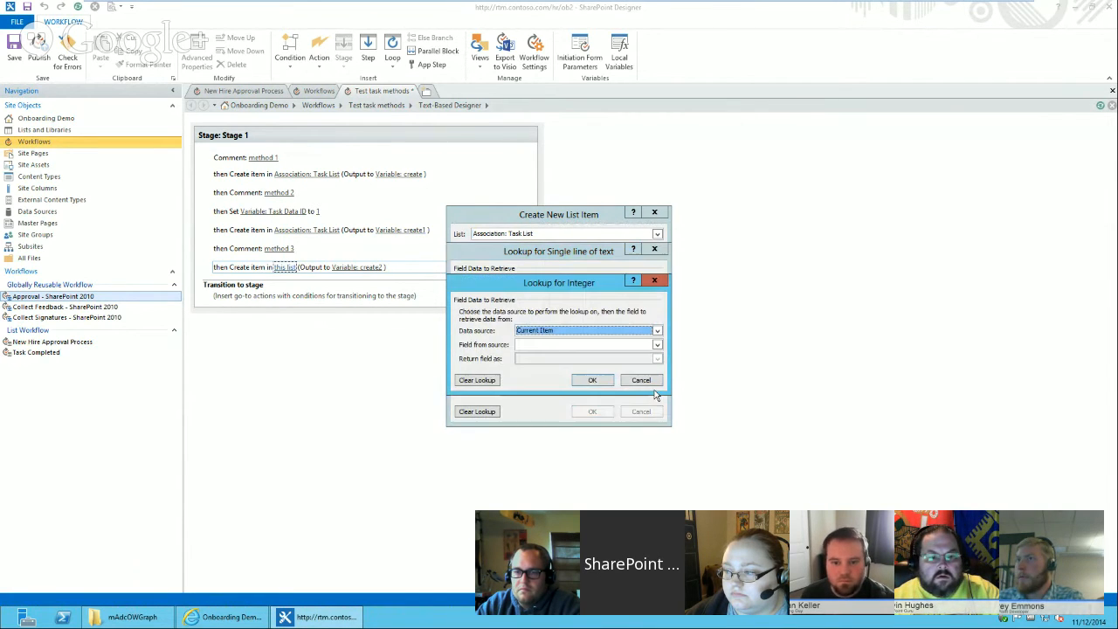
{"action": "left_click", "coordinate": [586, 345]}
{"action": "left_click", "coordinate": [557, 382]}
{"action": "left_click", "coordinate": [583, 380]}
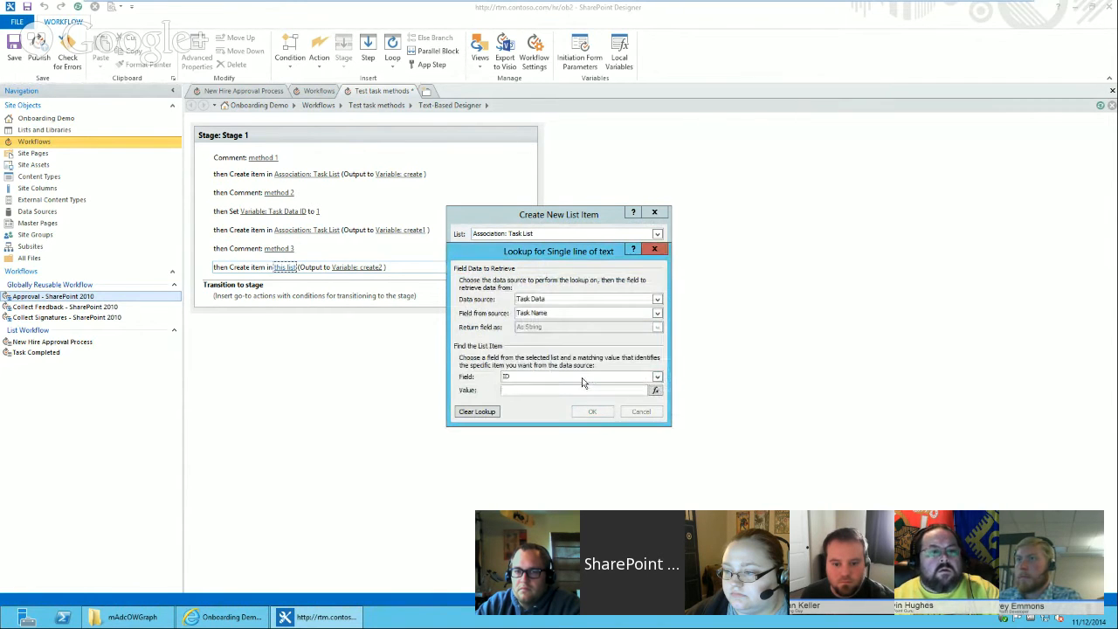
{"action": "left_click", "coordinate": [590, 412]}
{"action": "left_click", "coordinate": [558, 335]}
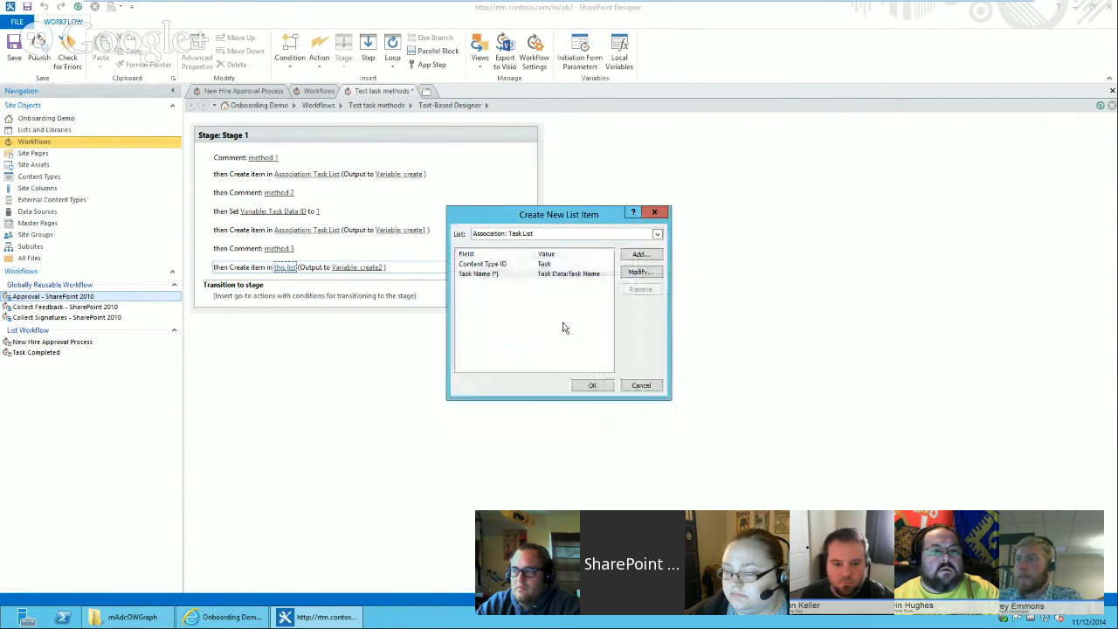
Add a Process Step assignment set to Variable: Task Data ID and confirm the Create New List Item dialog.
{"action": "left_click", "coordinate": [638, 254]}
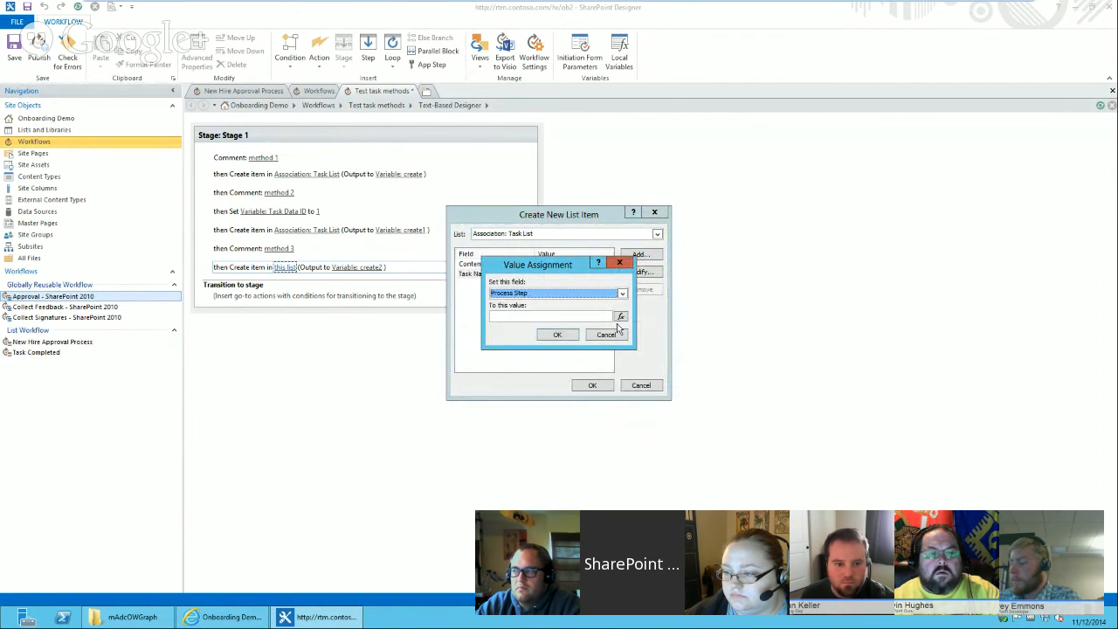
{"action": "left_click", "coordinate": [622, 317]}
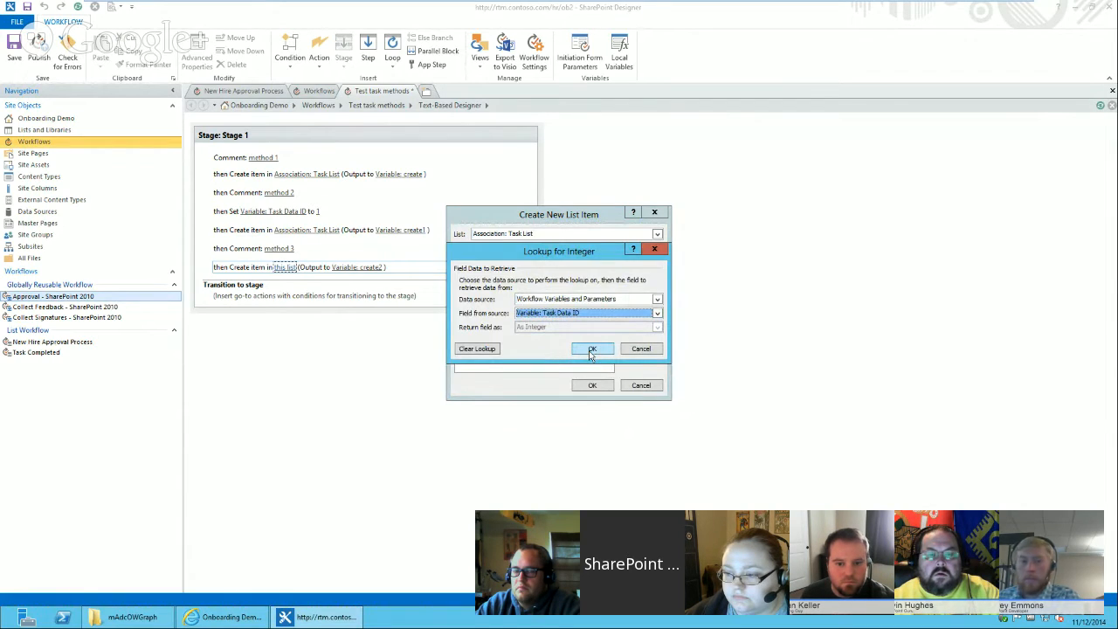
{"action": "left_click", "coordinate": [583, 346]}
{"action": "left_click", "coordinate": [558, 336]}
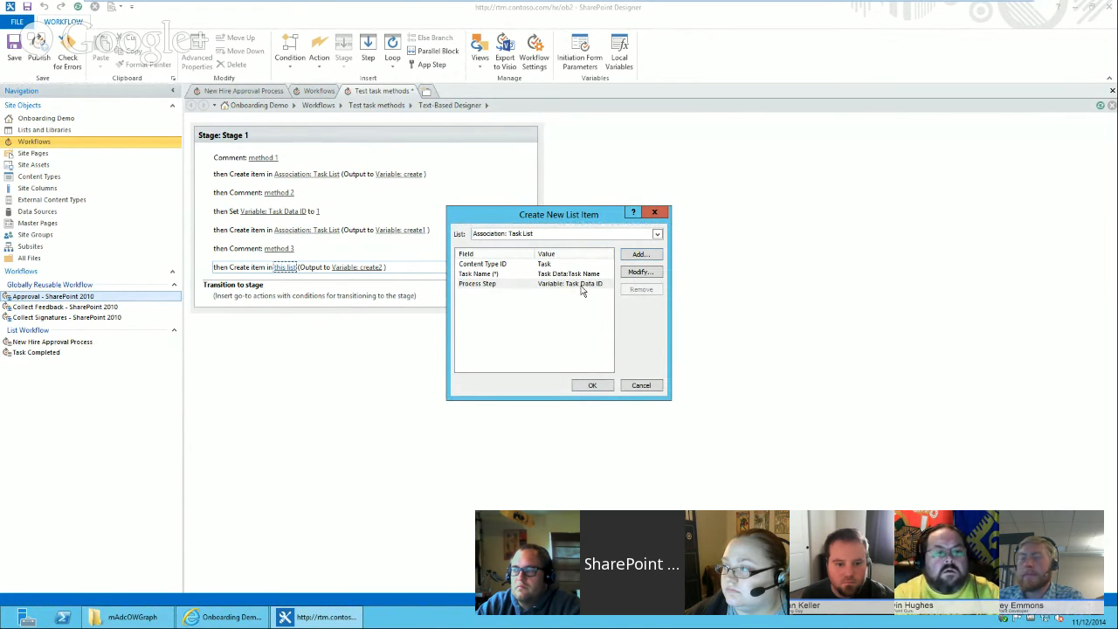
{"action": "left_click", "coordinate": [512, 285]}
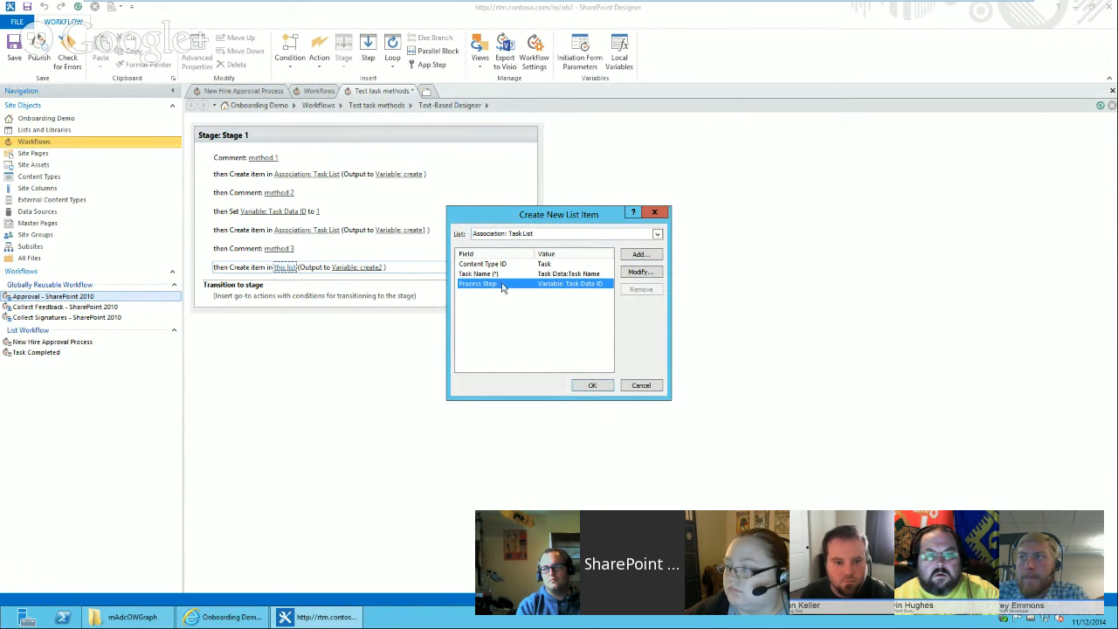
{"action": "left_click", "coordinate": [593, 385]}
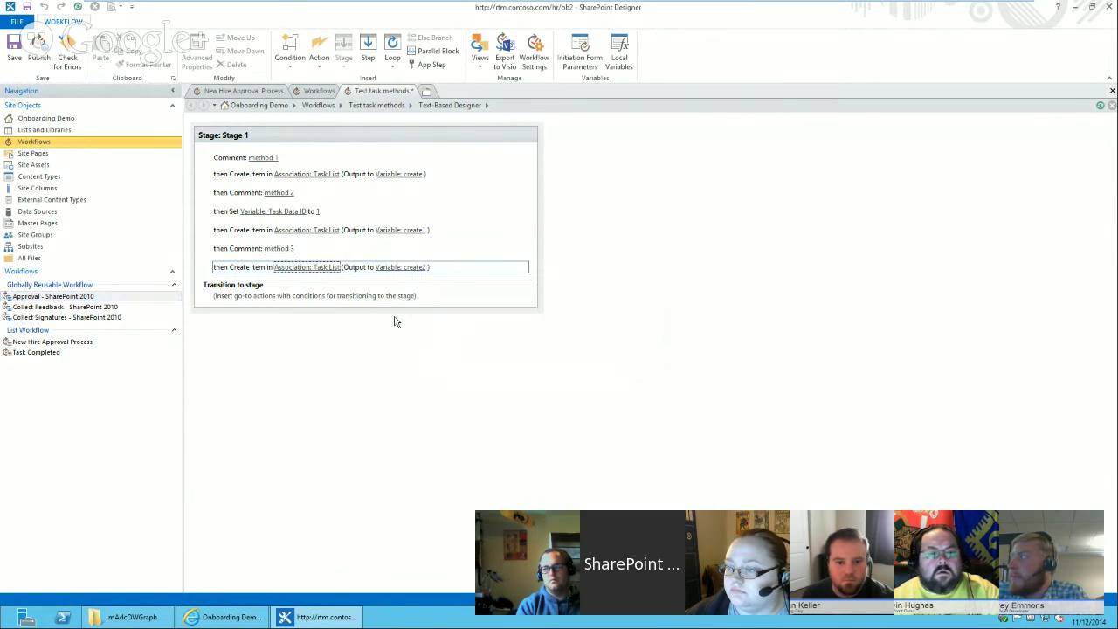
Publish the workflow and accept saving it in a draft state.
{"action": "left_click", "coordinate": [38, 57]}
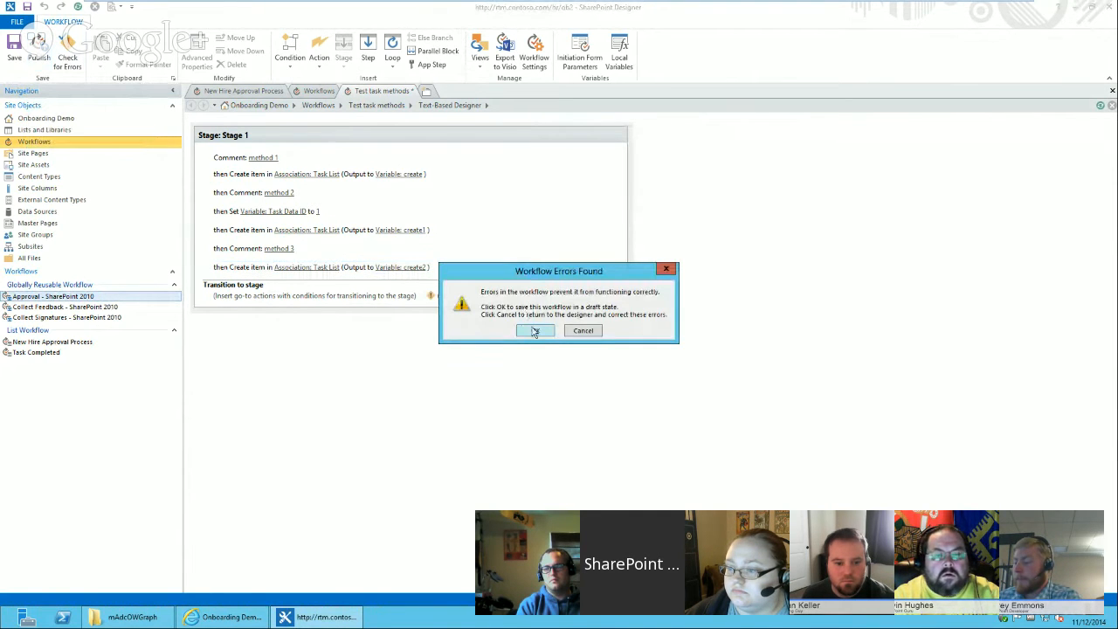
{"action": "left_click", "coordinate": [531, 331]}
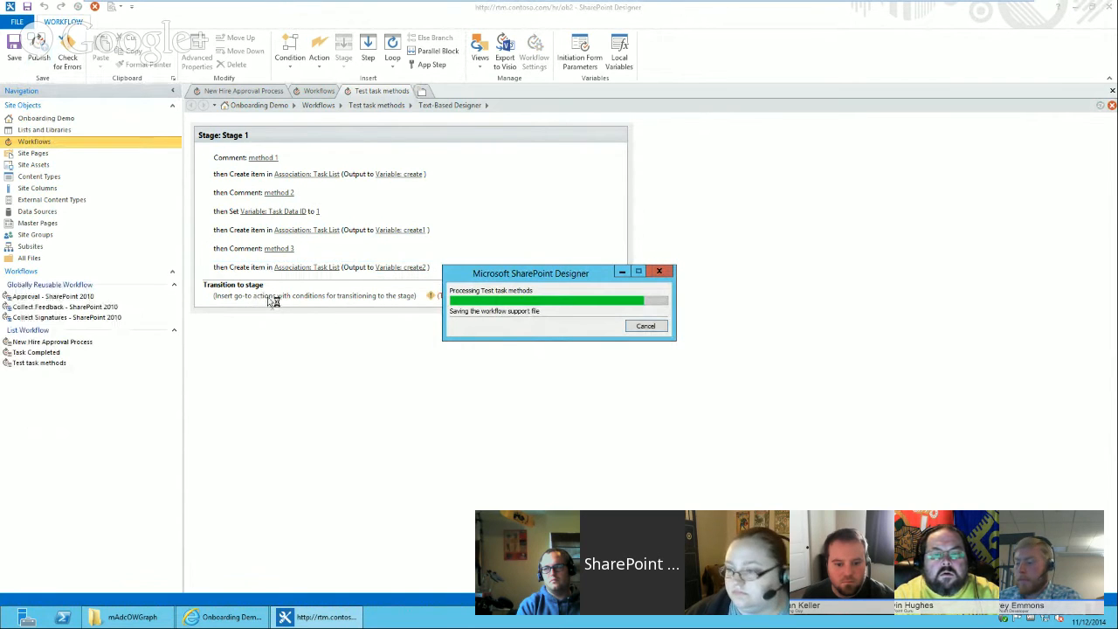
Add a Go to End of Workflow transition in the stage's transition section and publish the workflow.
{"action": "left_click", "coordinate": [271, 297]}
{"action": "type", "text": "go"}
{"action": "key", "text": "Return"}
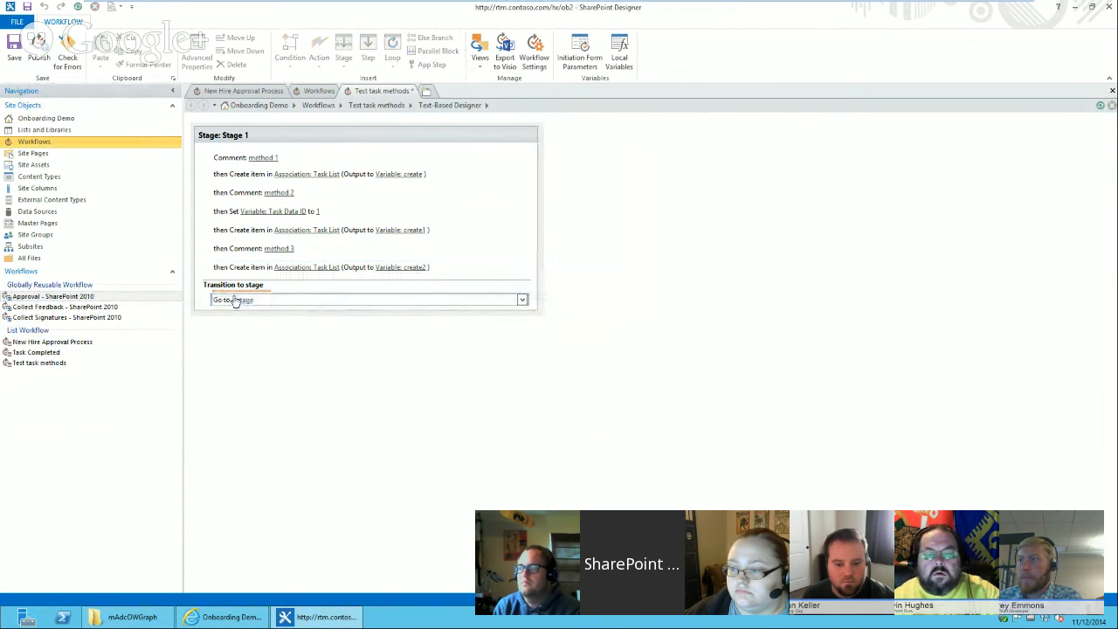
{"action": "left_click", "coordinate": [238, 301]}
{"action": "left_click", "coordinate": [256, 320]}
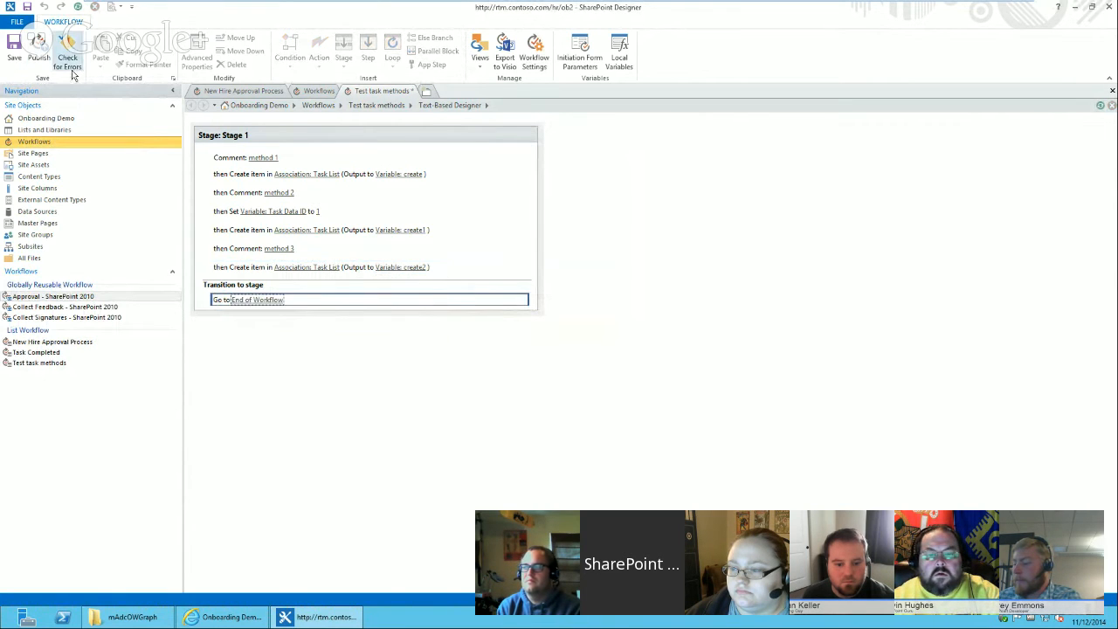
{"action": "left_click", "coordinate": [38, 58]}
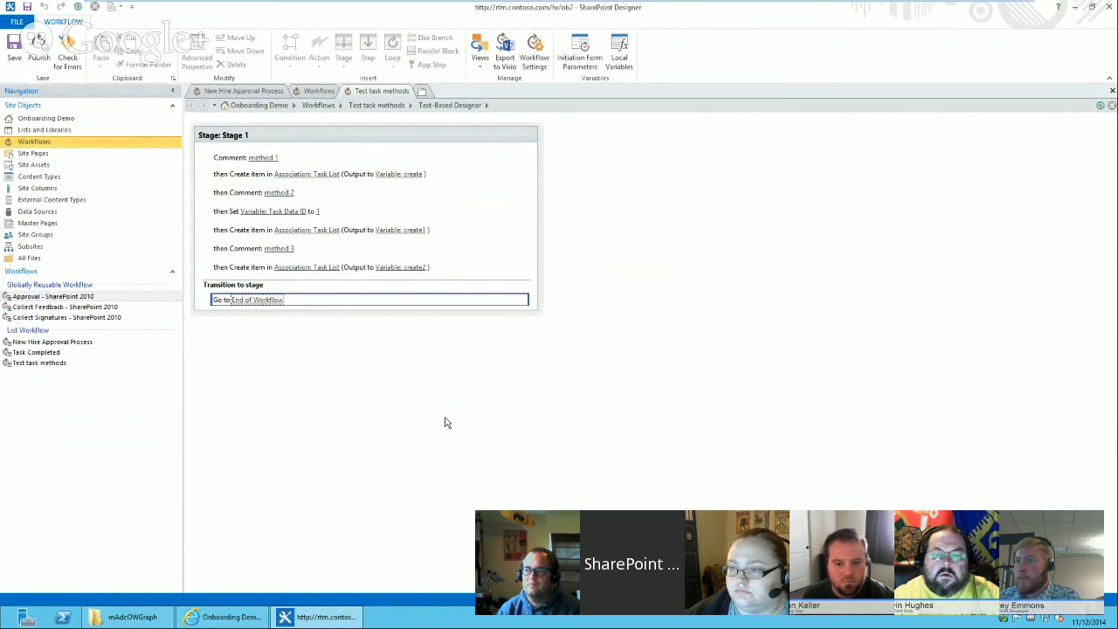
Switch to the browser and open the Onboarding Demo site under Human Resources.
{"action": "left_click", "coordinate": [234, 617]}
{"action": "mouse_move", "coordinate": [279, 96]}
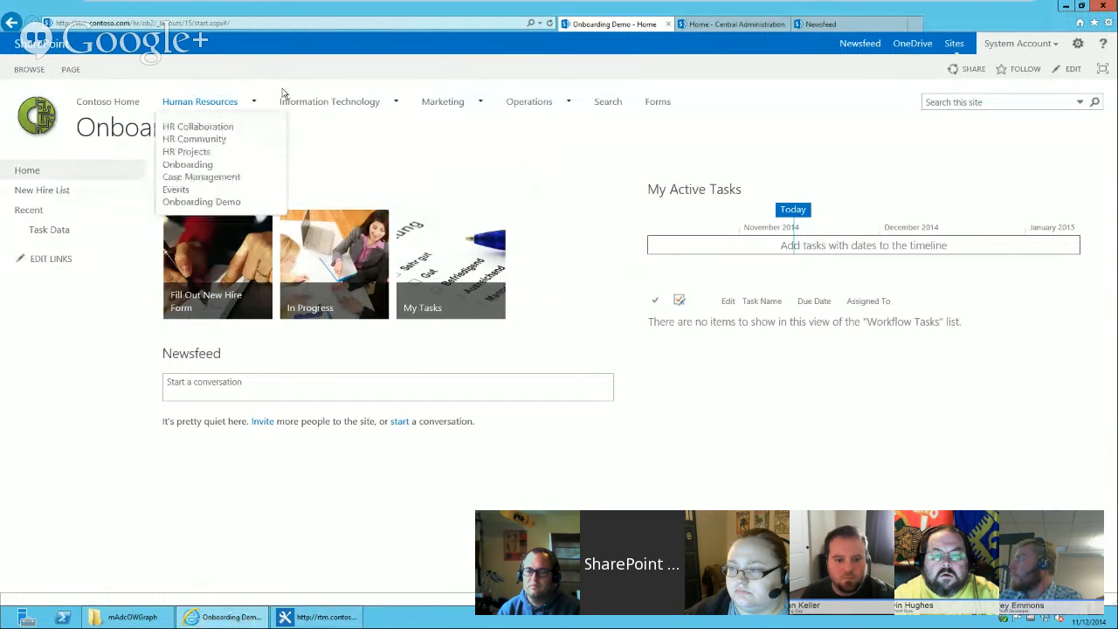
{"action": "left_click", "coordinate": [213, 203]}
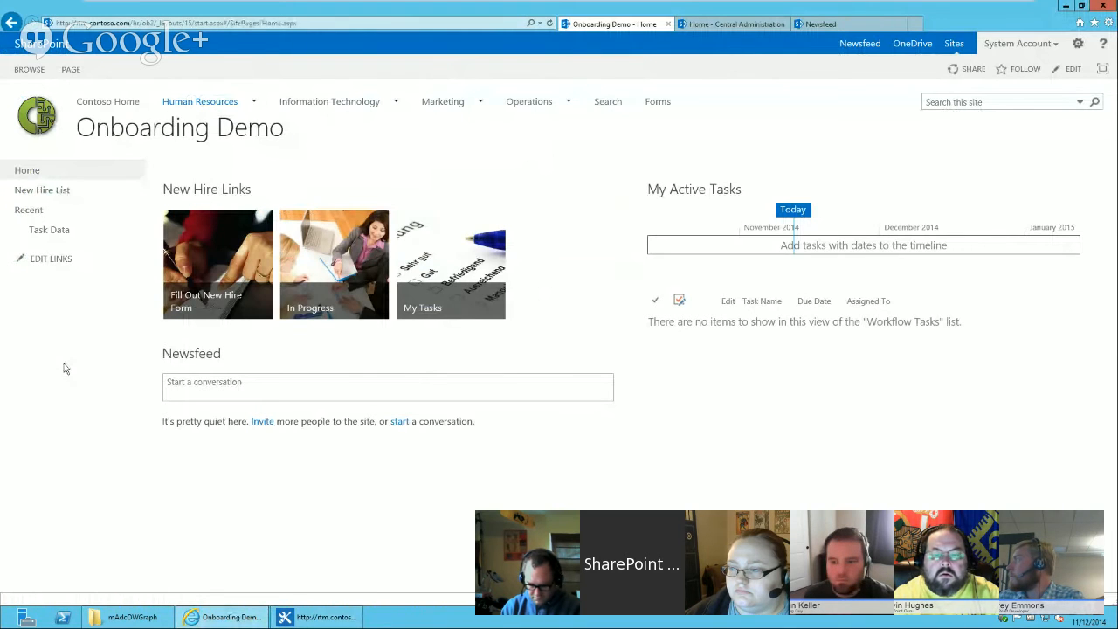
Open the In Progress view of the New Hire List from the site's home page.
{"action": "left_click", "coordinate": [42, 191]}
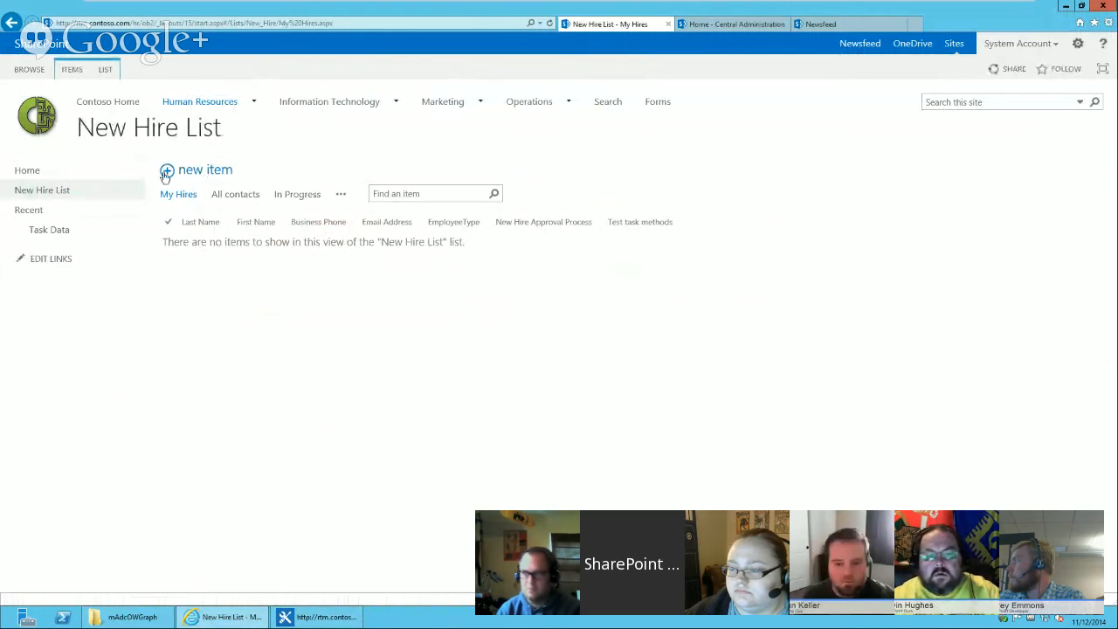
{"action": "left_click", "coordinate": [295, 196]}
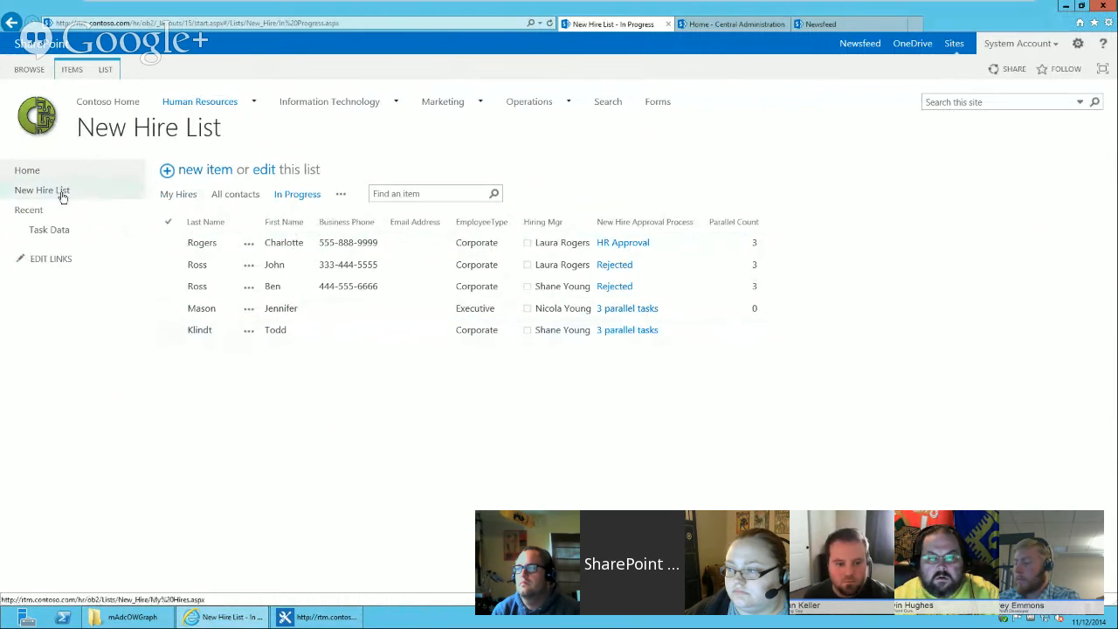
{"action": "mouse_move", "coordinate": [197, 105]}
{"action": "left_click", "coordinate": [201, 201]}
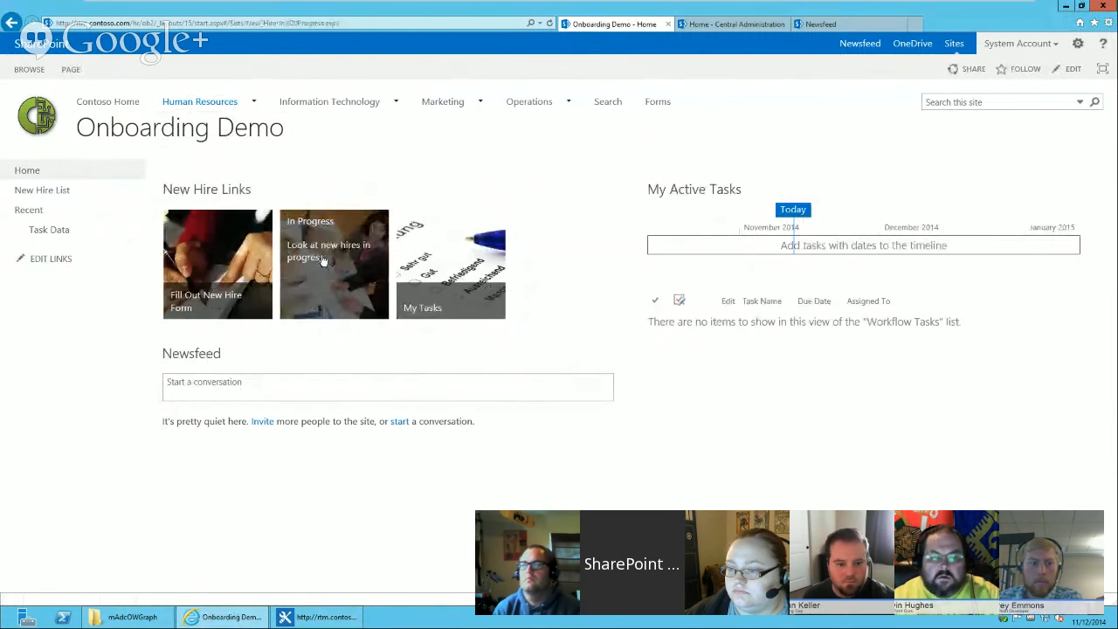
{"action": "left_click", "coordinate": [322, 259]}
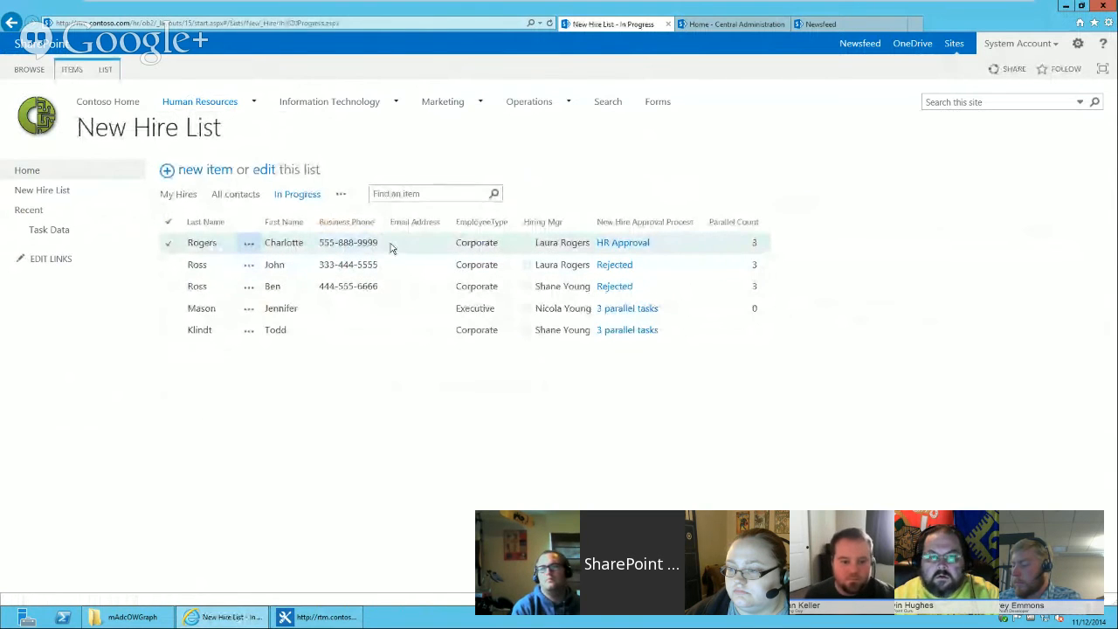
Start the Test task methods workflow on the first new hire item in the In Progress list.
{"action": "left_click", "coordinate": [252, 245]}
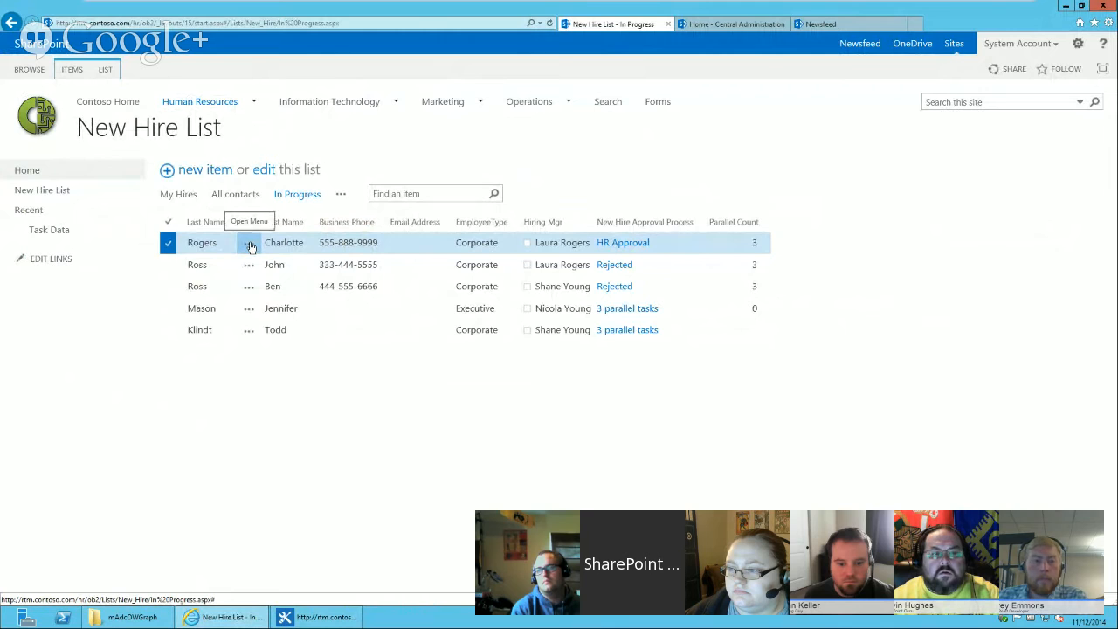
{"action": "left_click", "coordinate": [249, 245]}
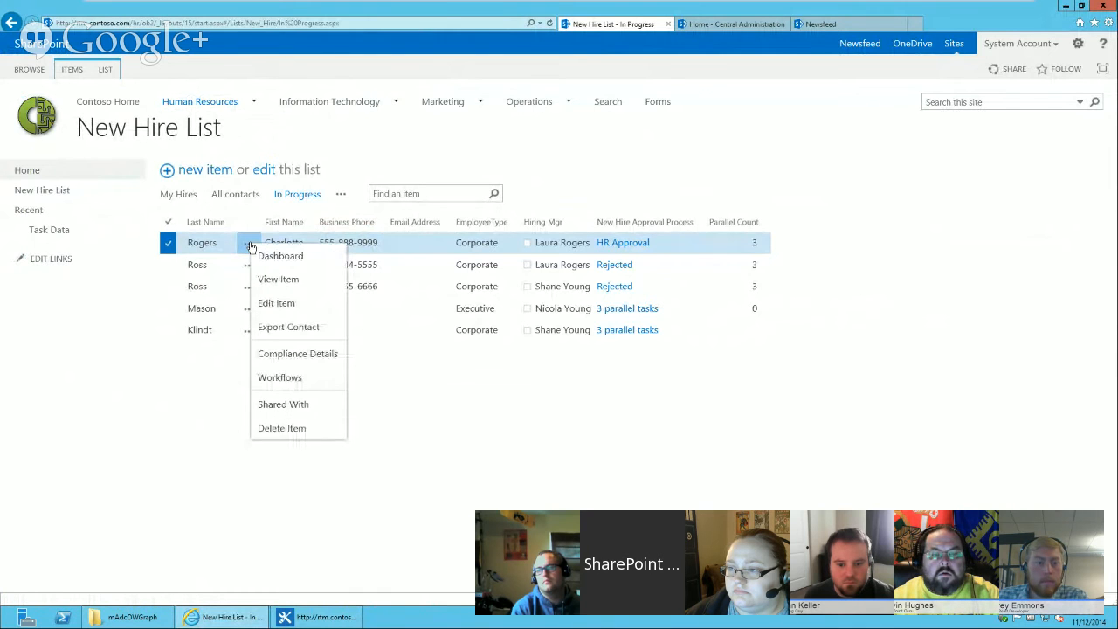
{"action": "left_click", "coordinate": [283, 380]}
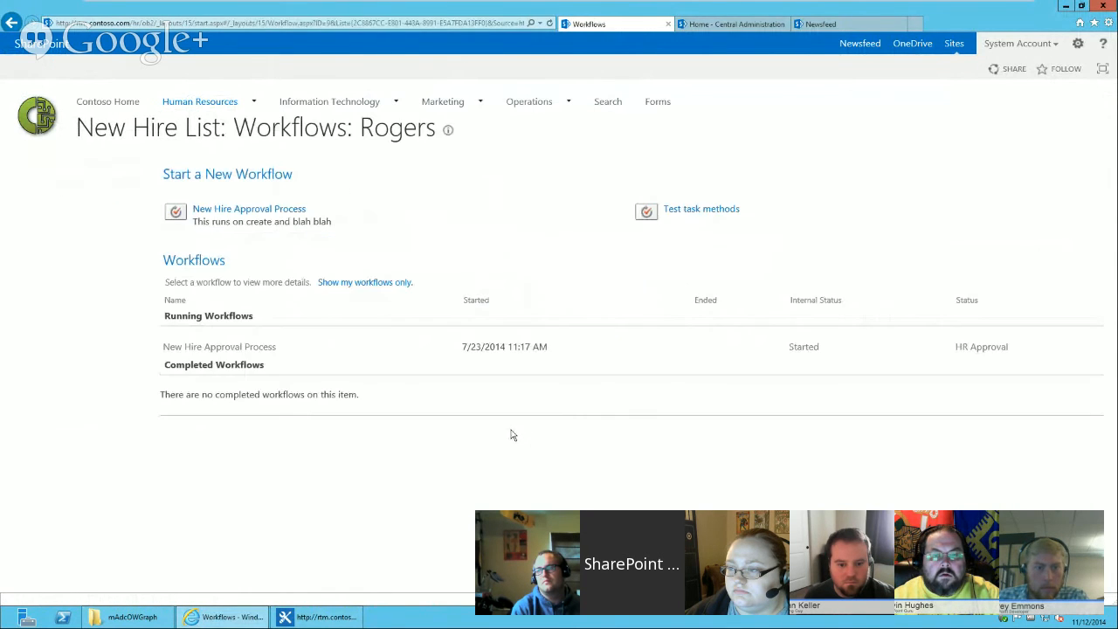
{"action": "left_click", "coordinate": [696, 211]}
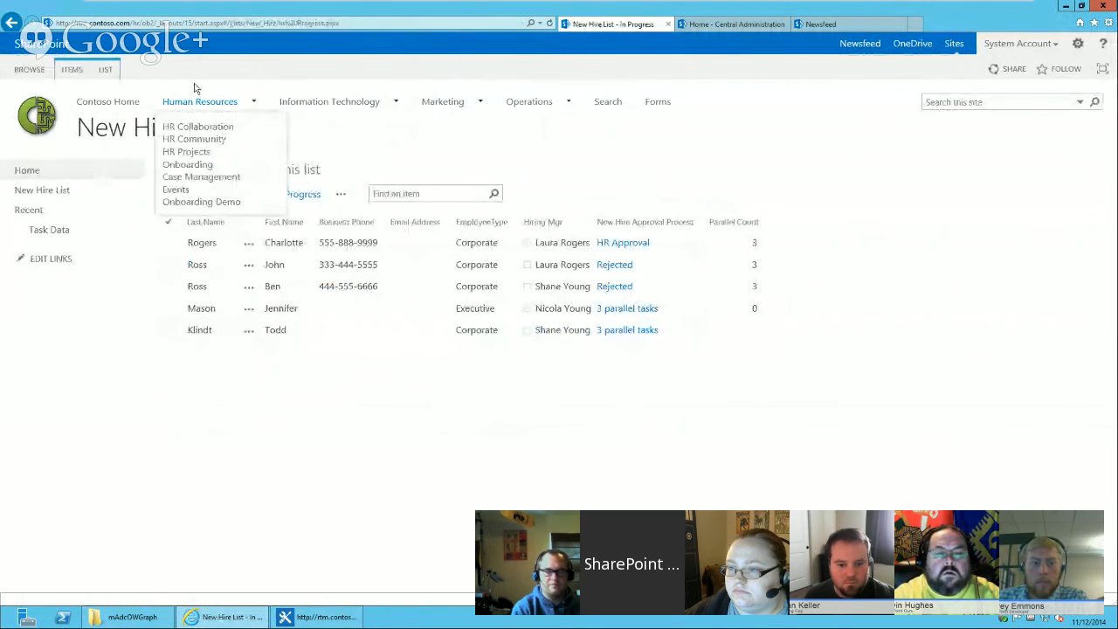
Open the same item's workflows page and view the status of the completed Test task methods workflow.
{"action": "left_click", "coordinate": [357, 22]}
{"action": "left_click", "coordinate": [549, 23]}
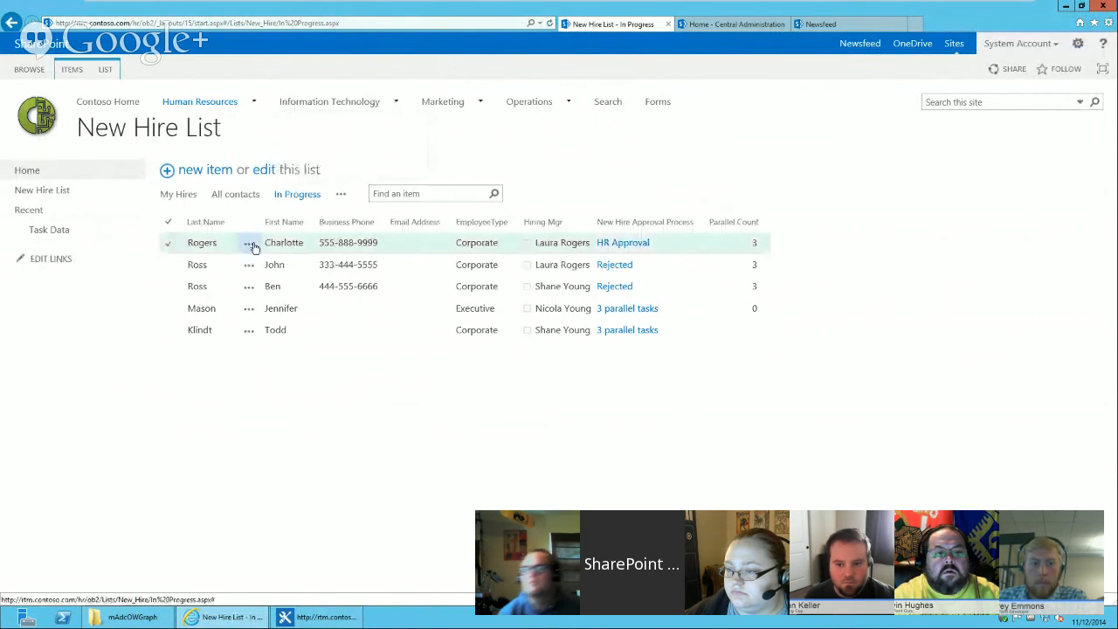
{"action": "left_click", "coordinate": [249, 243]}
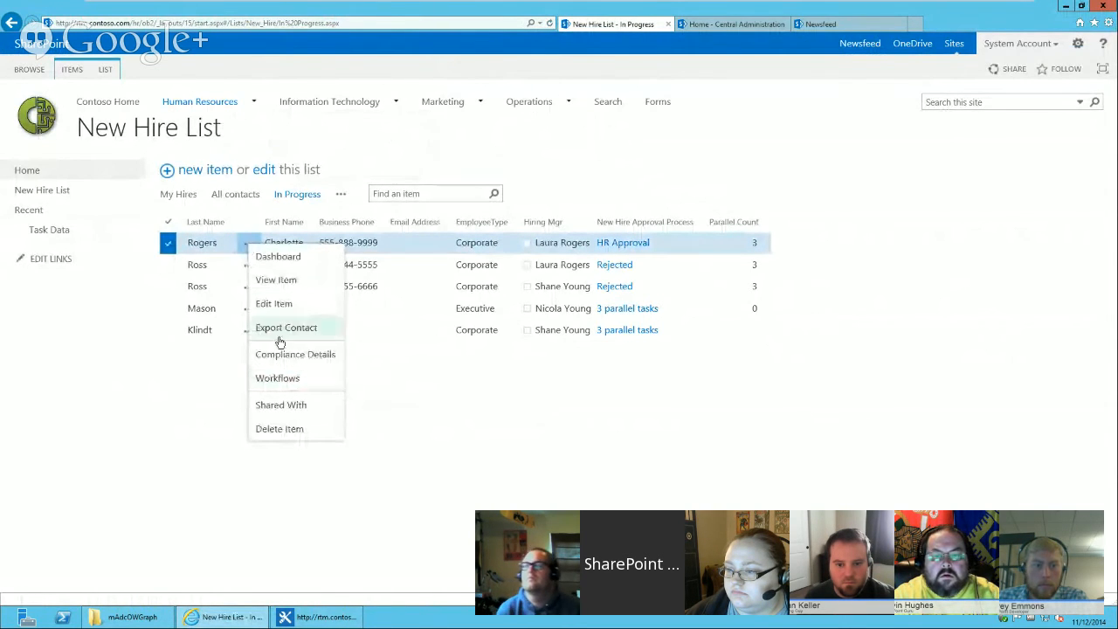
{"action": "left_click", "coordinate": [283, 381]}
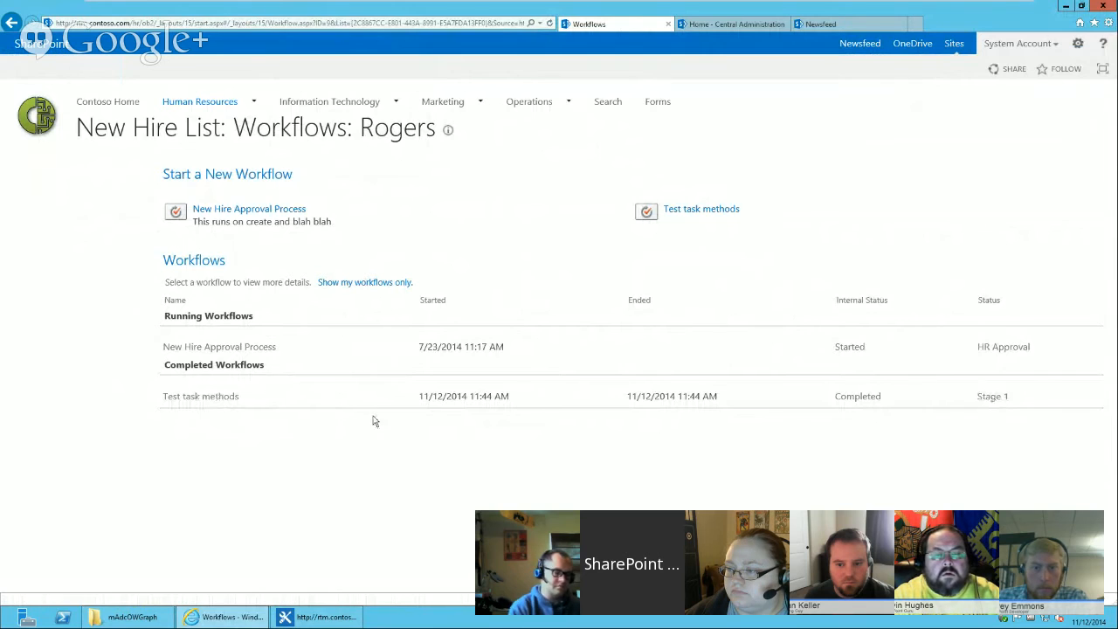
{"action": "left_click", "coordinate": [228, 398]}
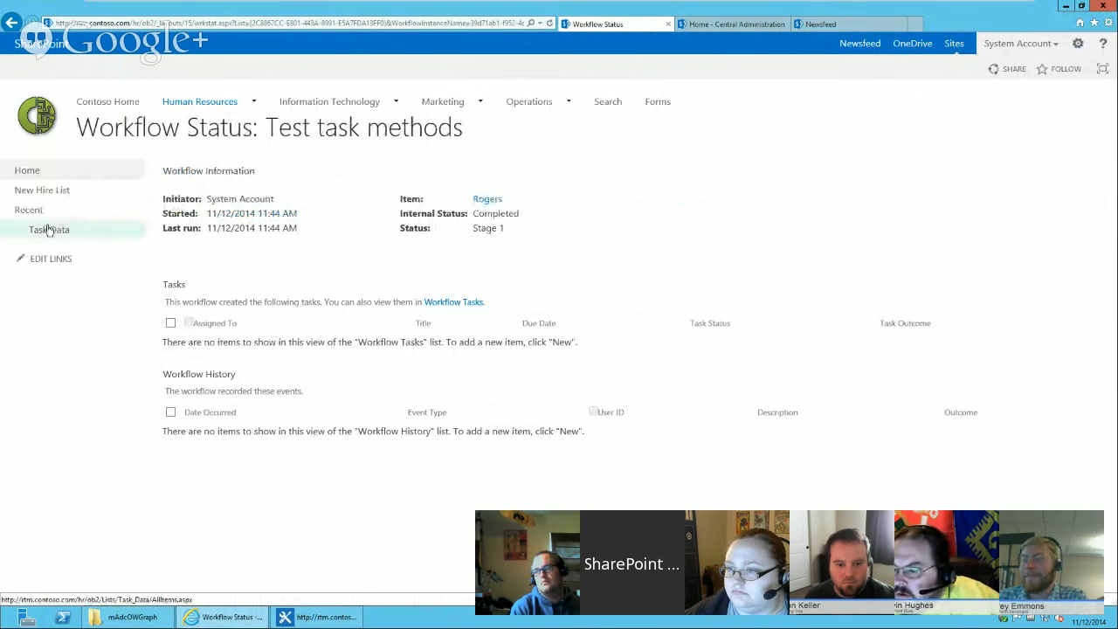
Open the Workflow Tasks list from the home page and view the details of the lowercase manager approval task.
{"action": "left_click", "coordinate": [27, 170]}
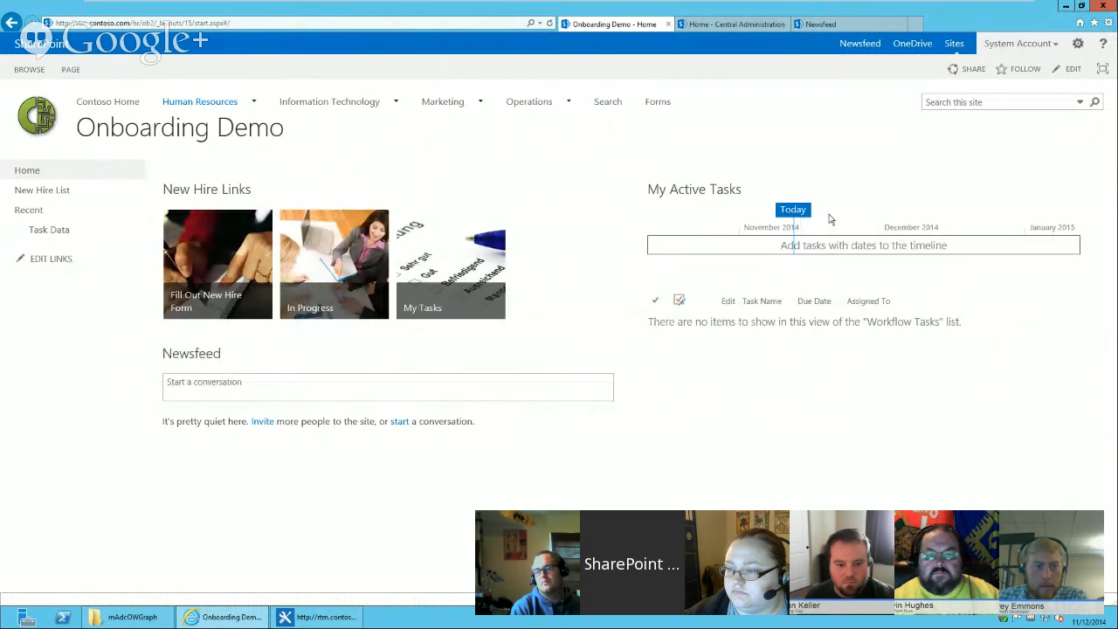
{"action": "left_click", "coordinate": [694, 189]}
{"action": "left_click_drag", "start_coordinate": [1111, 284], "coordinate": [1111, 307]}
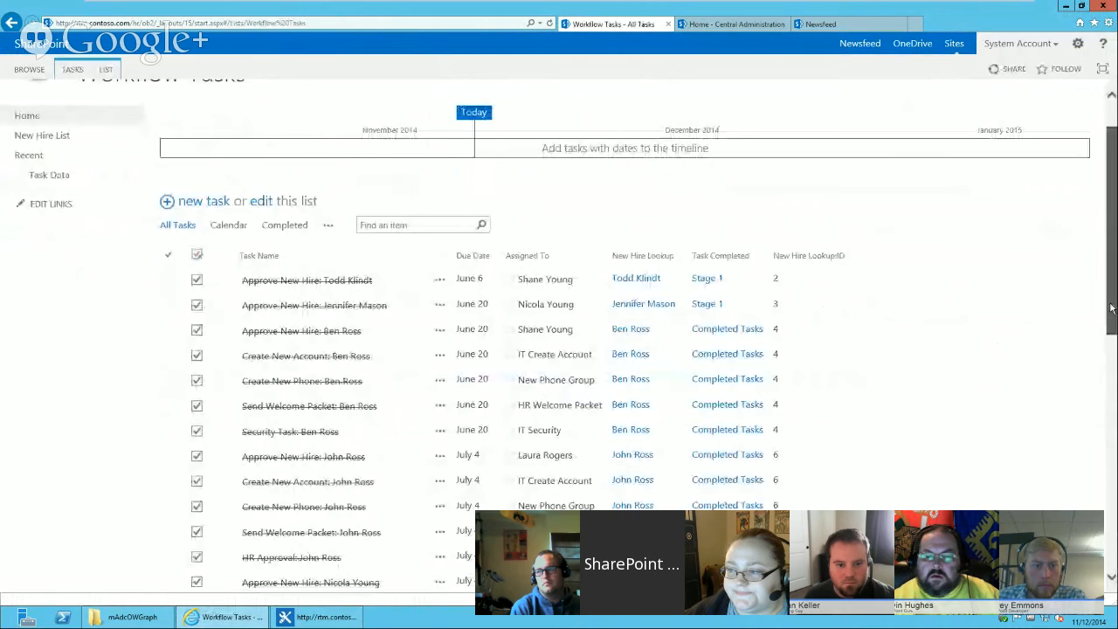
{"action": "scroll", "coordinate": [353, 569], "scroll_direction": "down", "scroll_amount": 6}
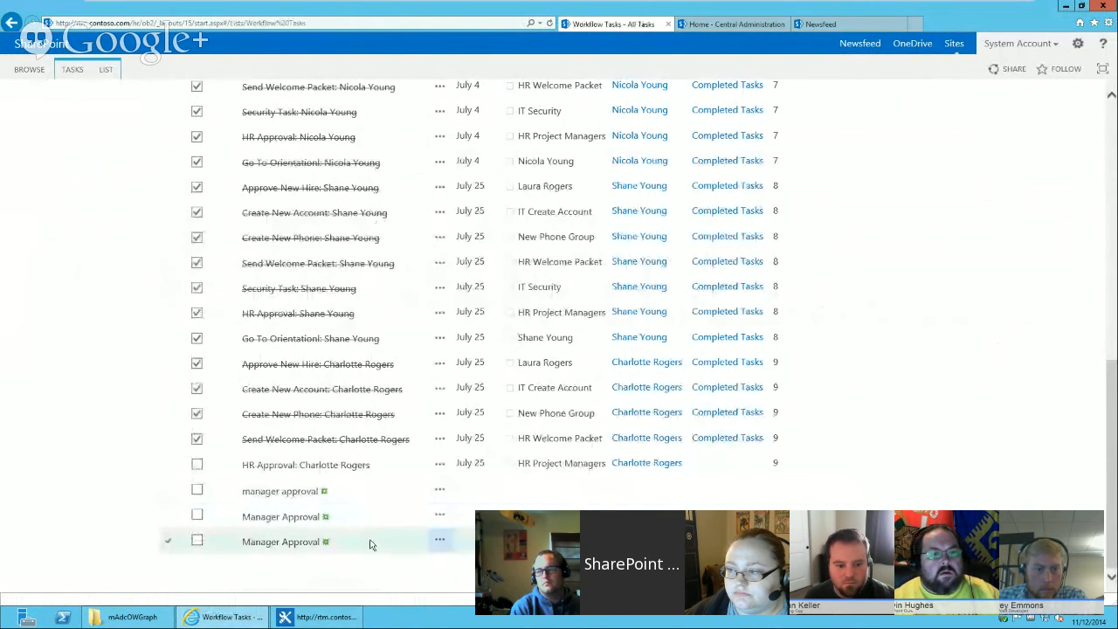
{"action": "left_click", "coordinate": [360, 485]}
{"action": "left_click", "coordinate": [298, 492]}
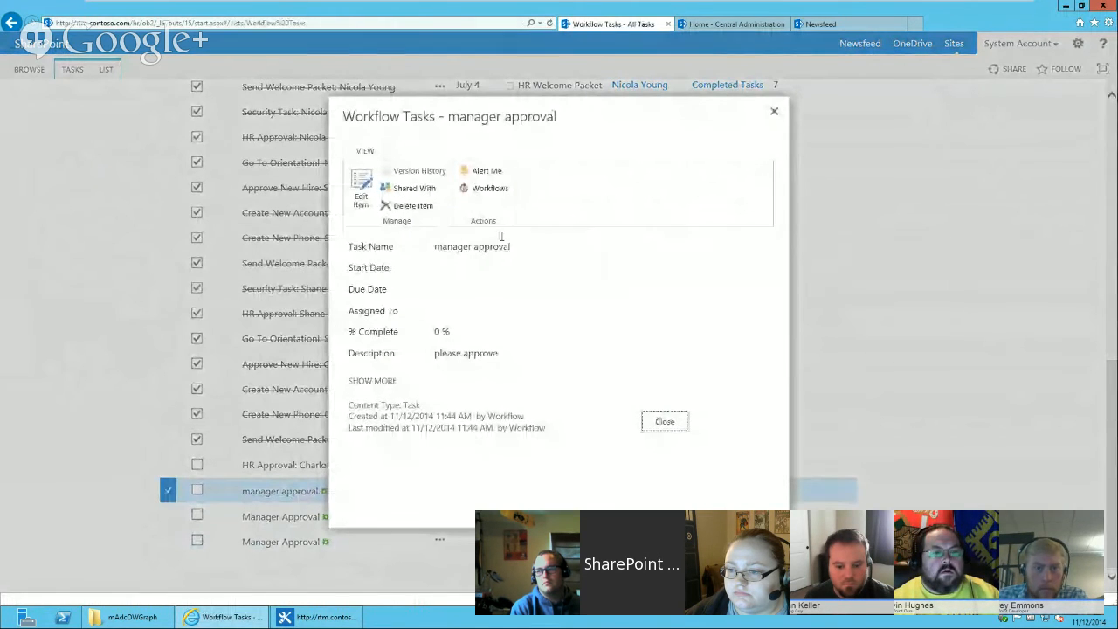
{"action": "left_click", "coordinate": [665, 423]}
View the next Manager Approval task's details with all fields shown.
{"action": "left_click", "coordinate": [270, 522]}
{"action": "left_click", "coordinate": [272, 519]}
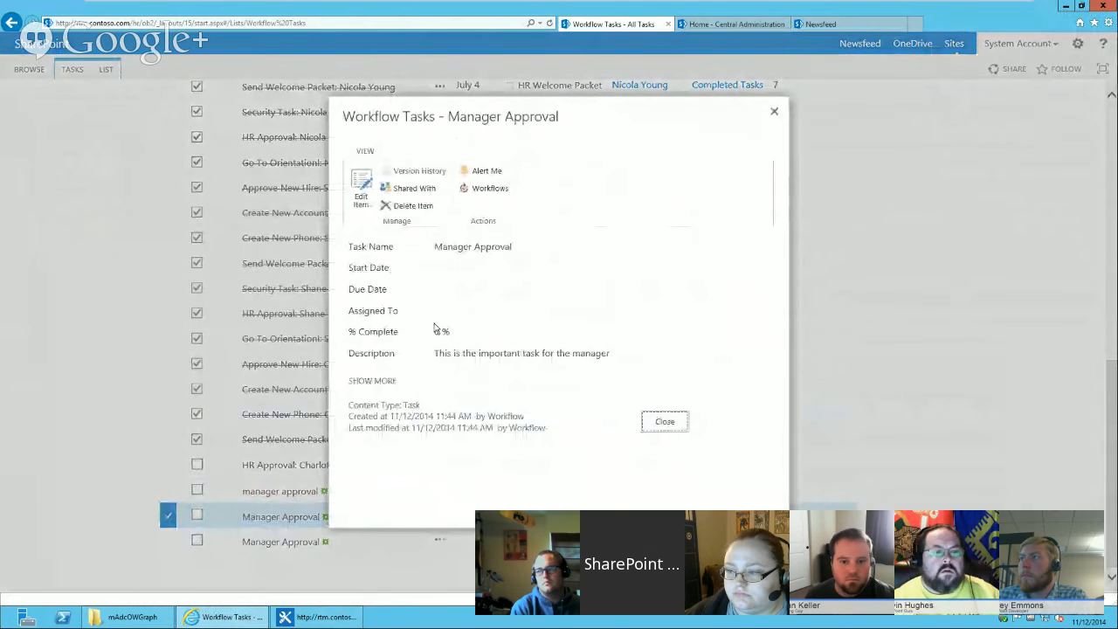
{"action": "left_click", "coordinate": [374, 382]}
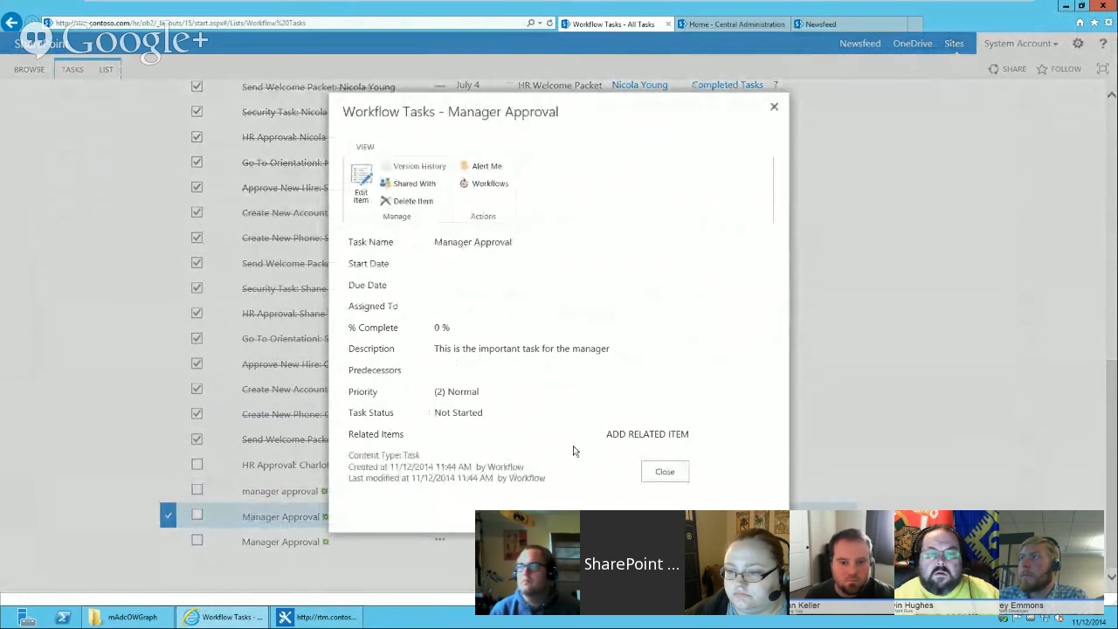
{"action": "left_click", "coordinate": [664, 474]}
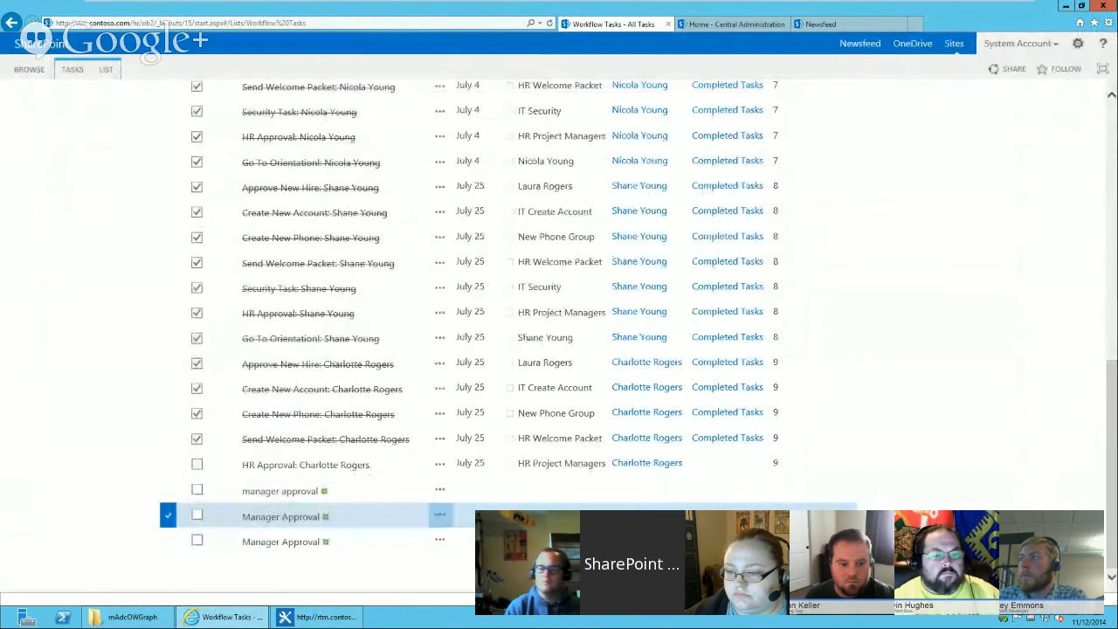
Modify the All Tasks view to display the Process Step and Process Step:Department columns.
{"action": "left_click_drag", "start_coordinate": [1112, 387], "coordinate": [1112, 120]}
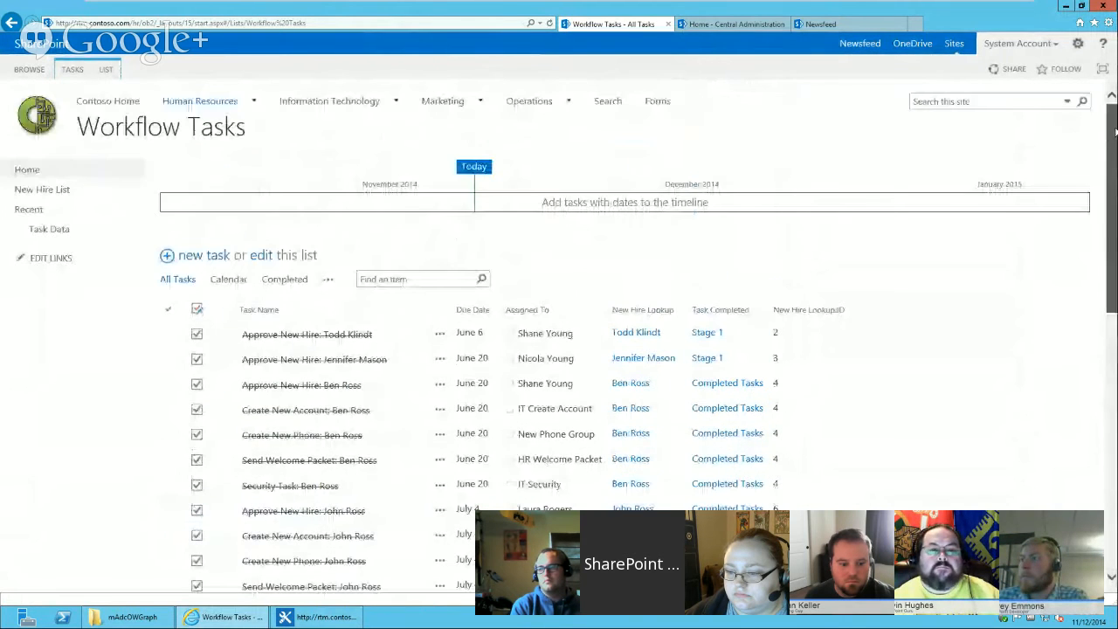
{"action": "left_click", "coordinate": [111, 76]}
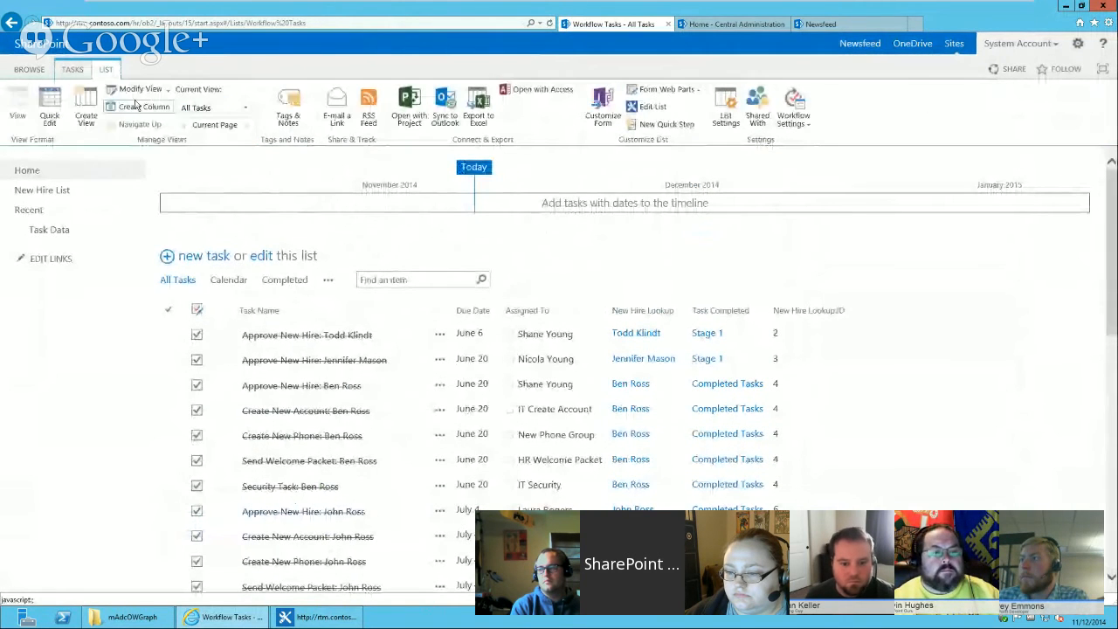
{"action": "left_click", "coordinate": [135, 85]}
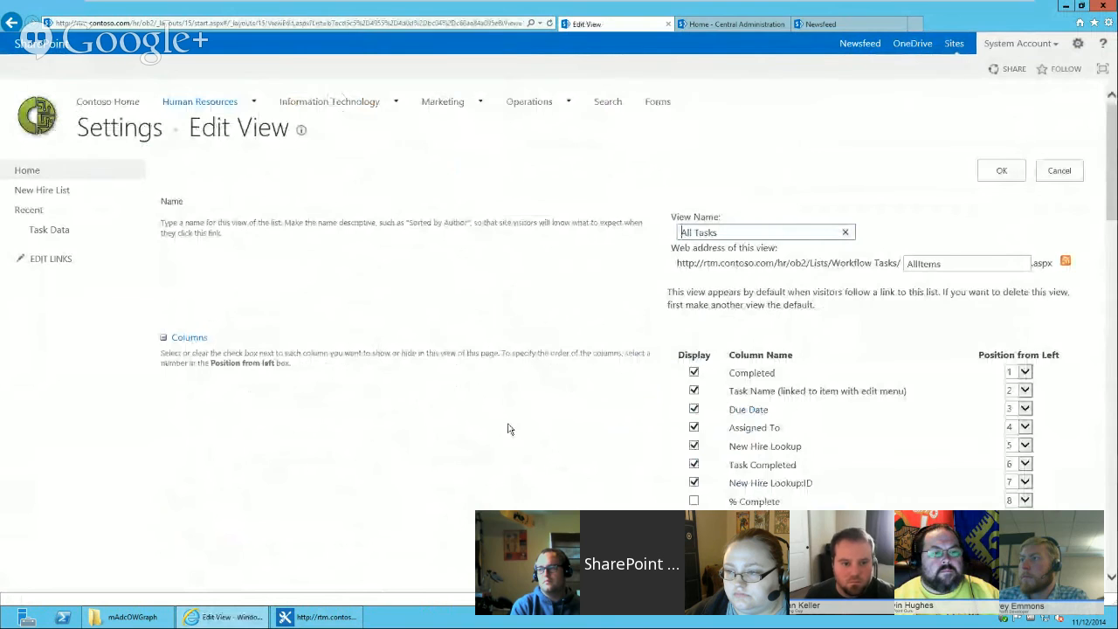
{"action": "left_click_drag", "start_coordinate": [1114, 207], "coordinate": [1114, 343]}
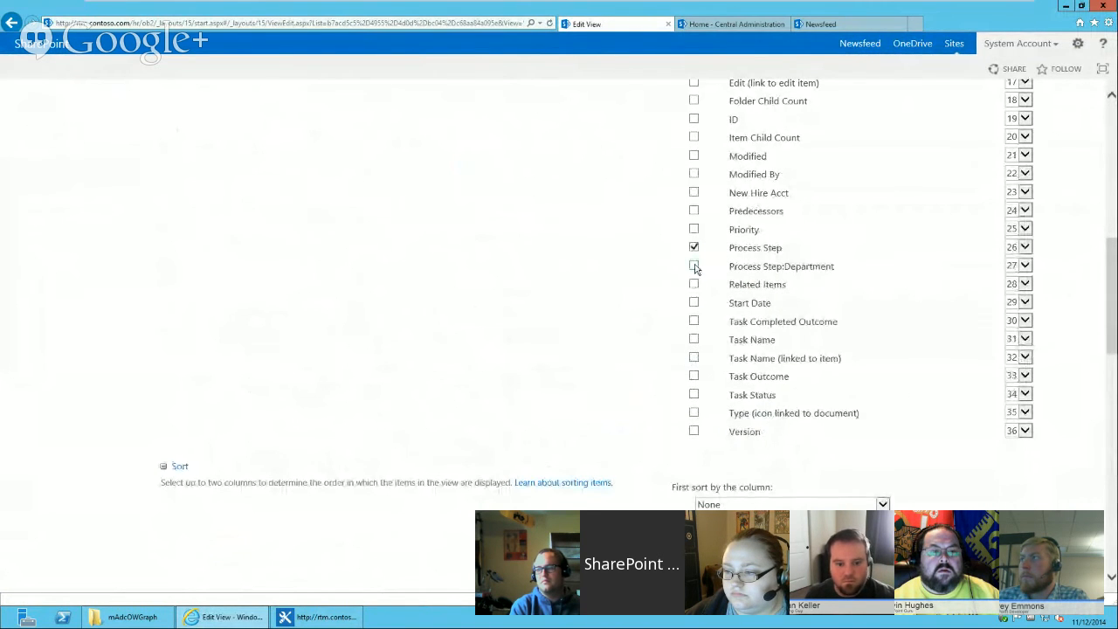
{"action": "left_click", "coordinate": [1112, 133]}
{"action": "left_click", "coordinate": [1112, 133]}
{"action": "left_click", "coordinate": [1002, 170]}
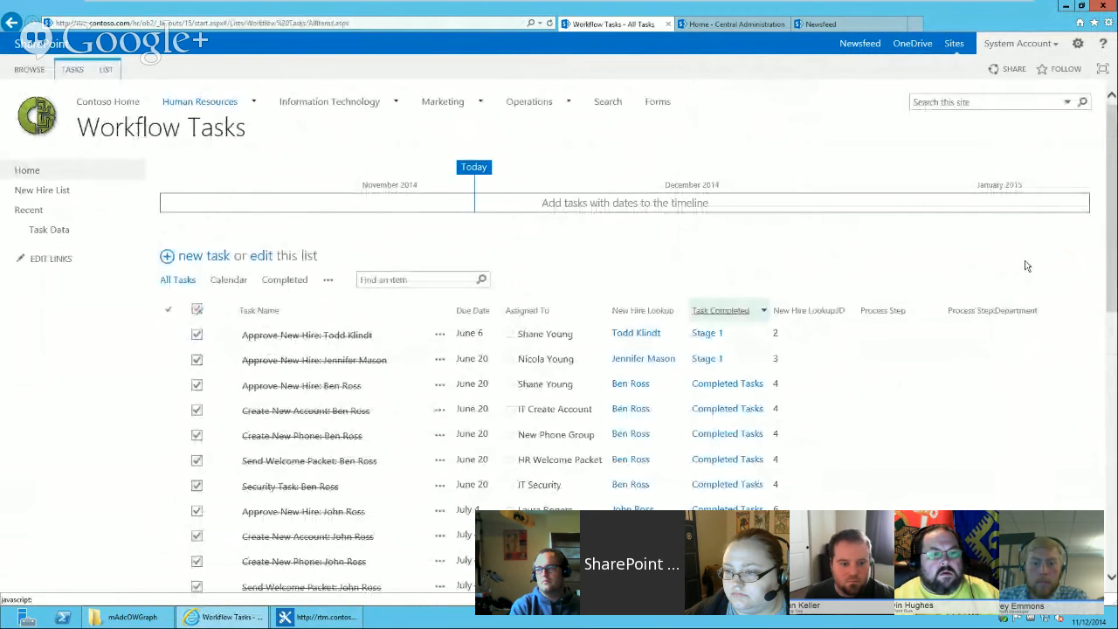
Open the last Manager Approval task's details in the Workflow Tasks list.
{"action": "left_click_drag", "start_coordinate": [1112, 210], "coordinate": [1112, 463]}
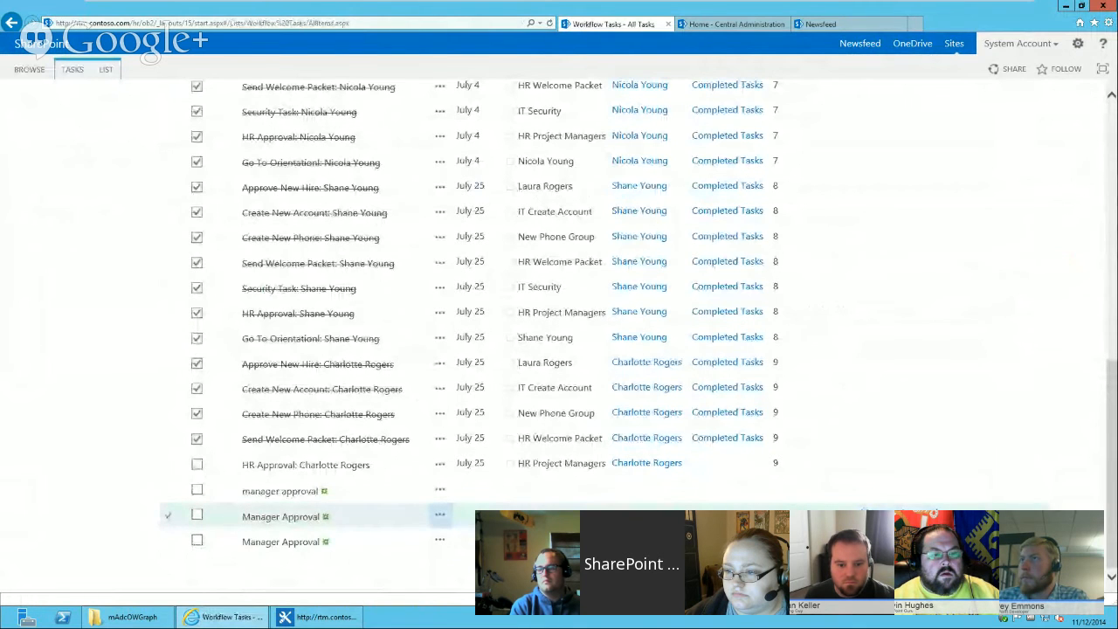
{"action": "left_click", "coordinate": [306, 543]}
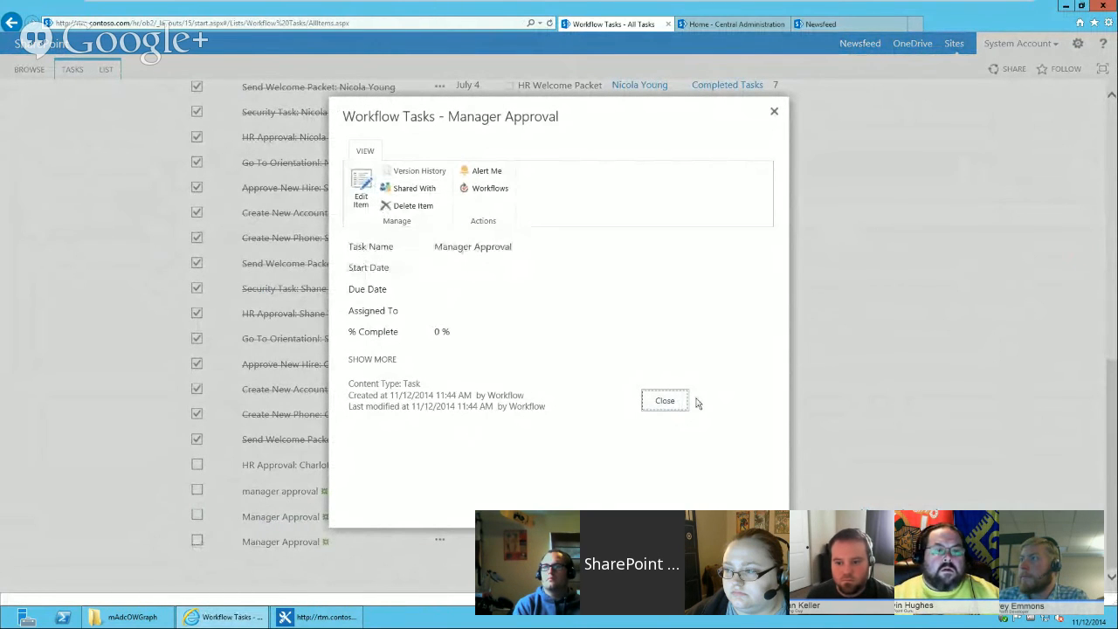
{"action": "left_click", "coordinate": [656, 409]}
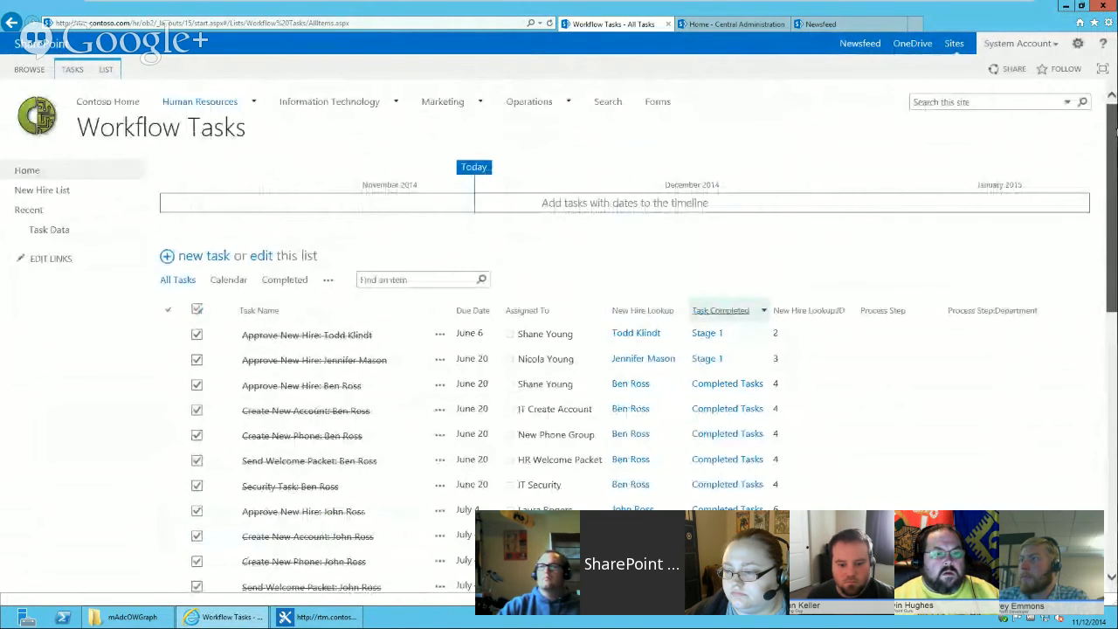
Add the Task Data app part to the list's default display form and place it below the Workflow Tasks part.
{"action": "left_click", "coordinate": [106, 69]}
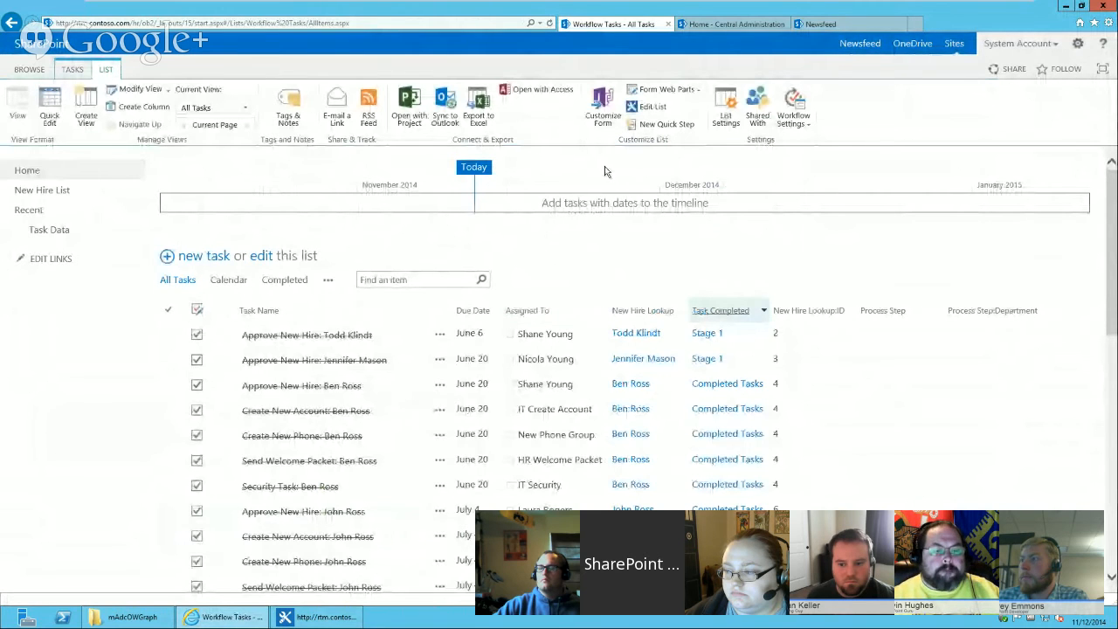
{"action": "left_click", "coordinate": [684, 92]}
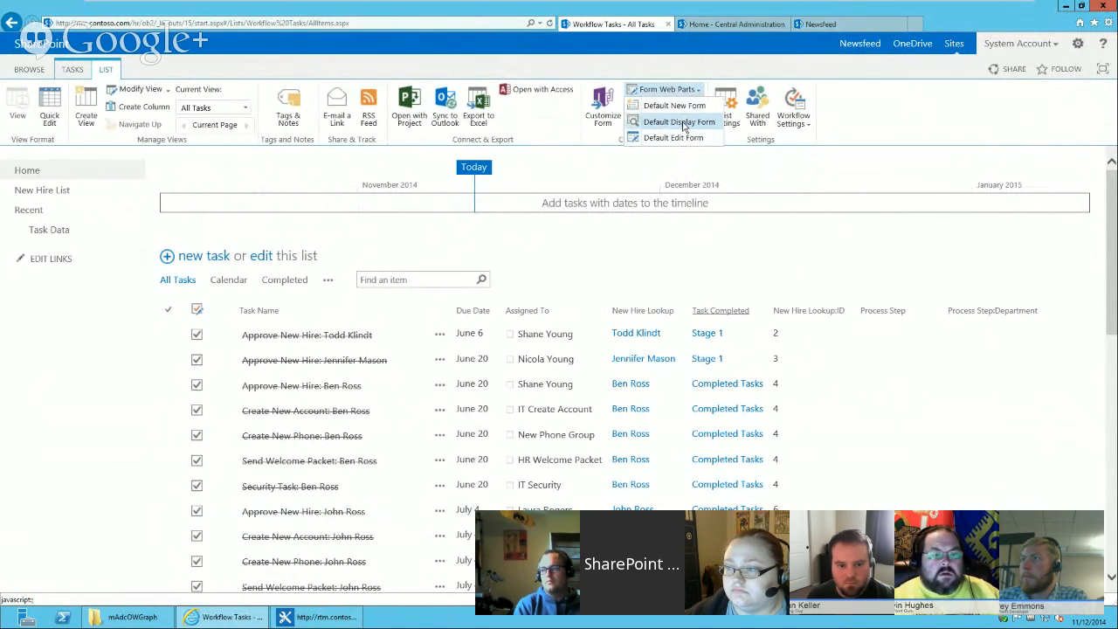
{"action": "left_click", "coordinate": [684, 123]}
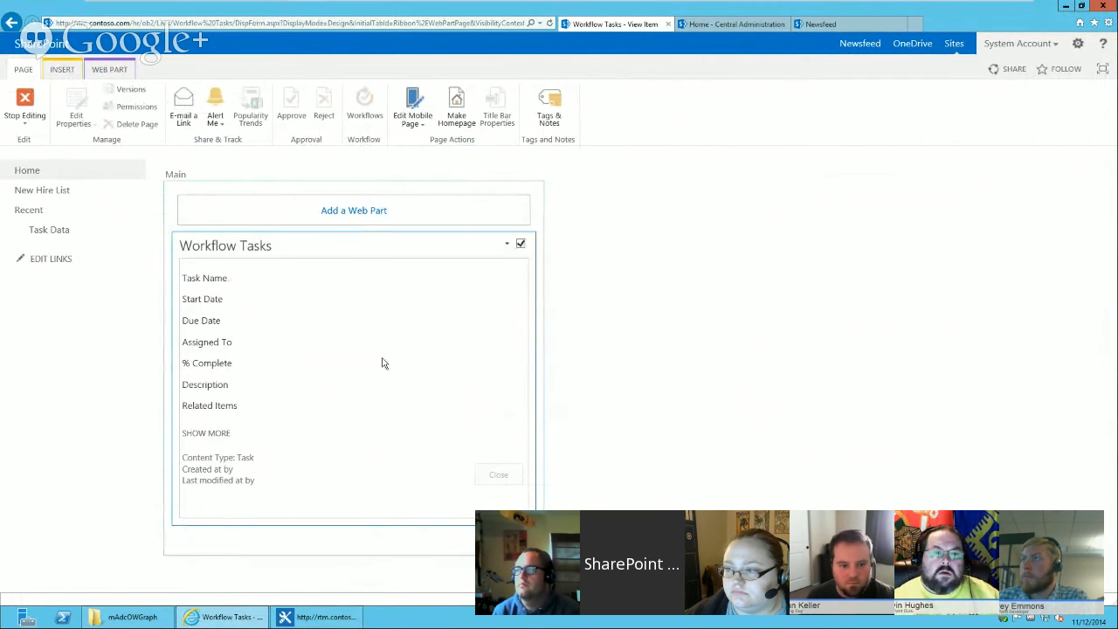
{"action": "left_click", "coordinate": [370, 214]}
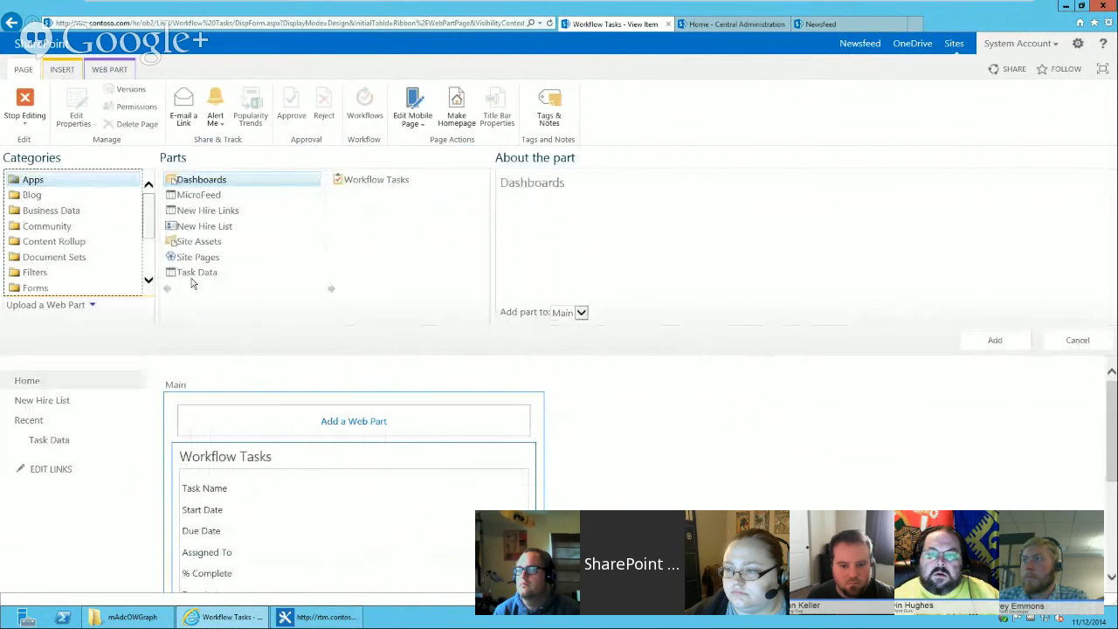
{"action": "left_click", "coordinate": [198, 272]}
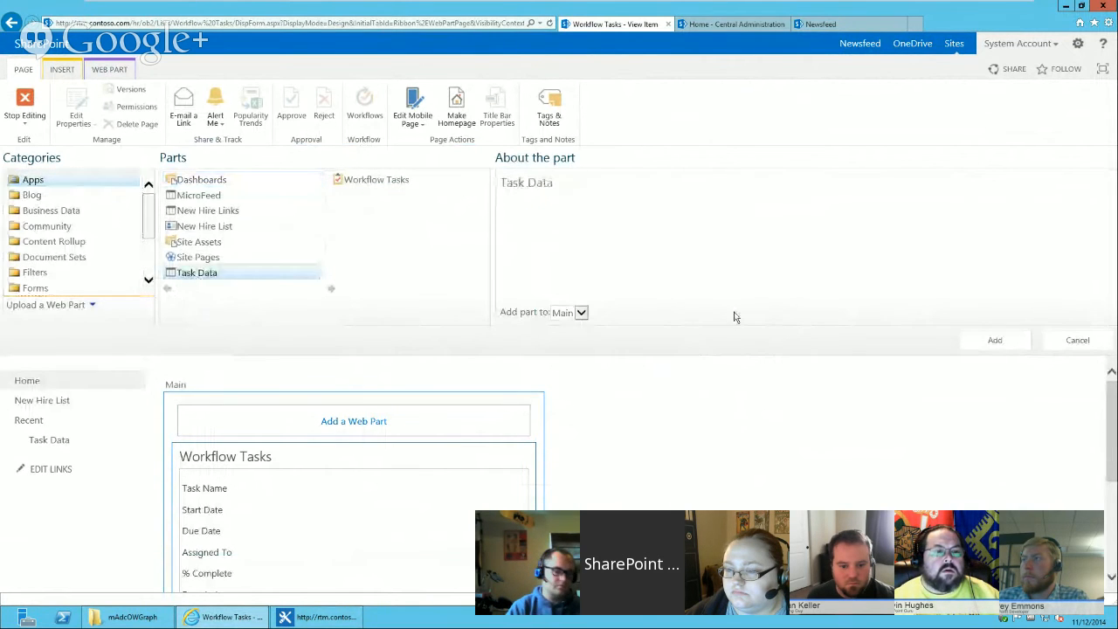
{"action": "left_click", "coordinate": [992, 341]}
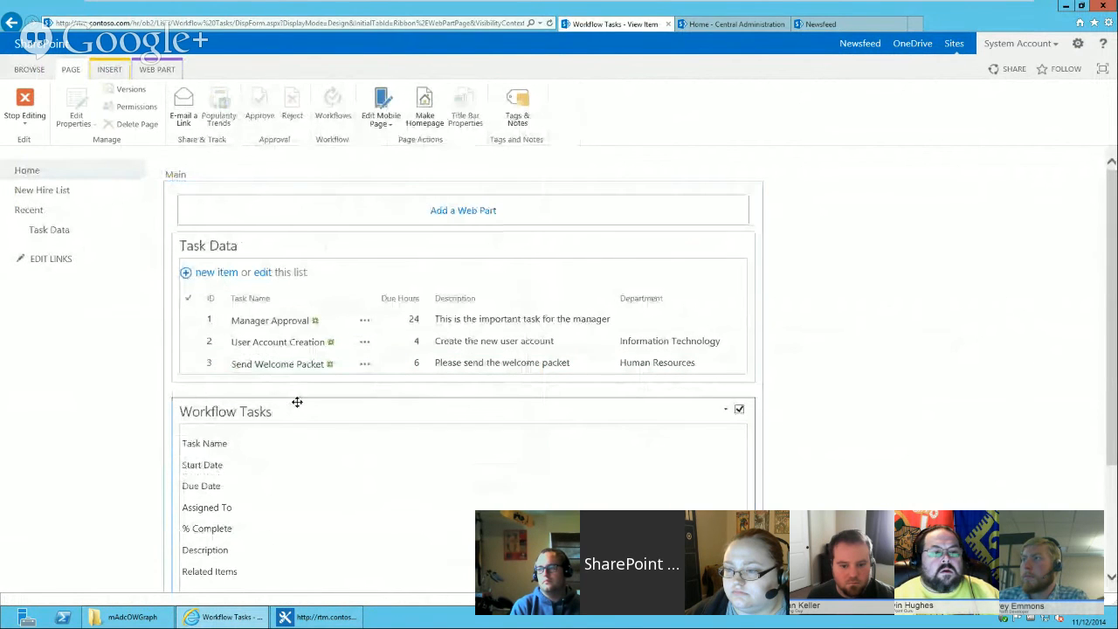
{"action": "left_click_drag", "start_coordinate": [300, 411], "coordinate": [287, 250]}
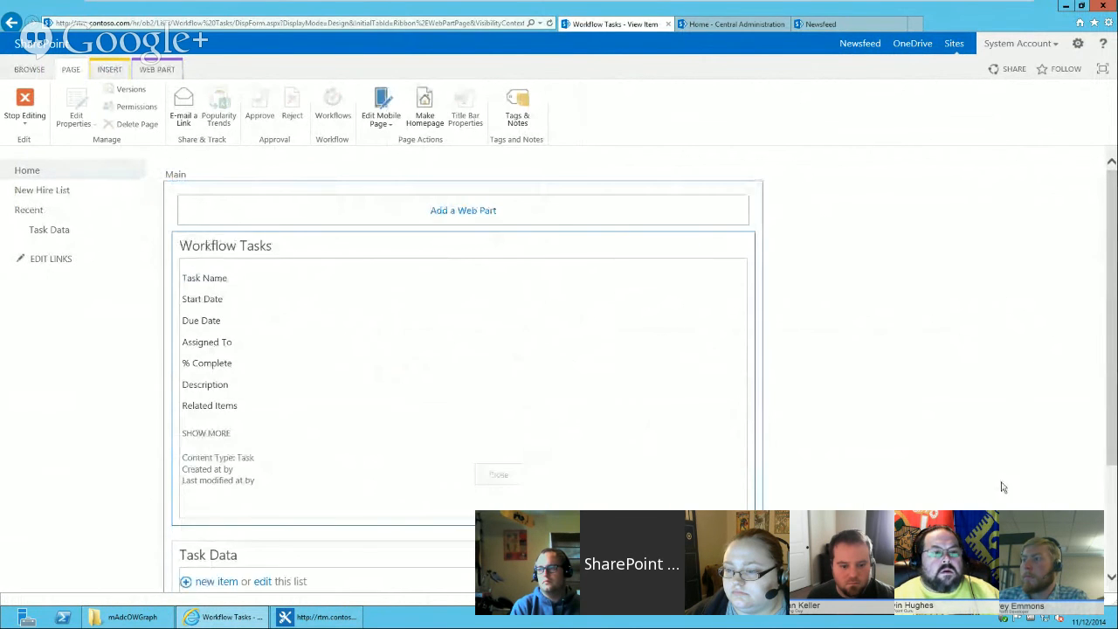
{"action": "scroll", "coordinate": [1097, 428], "scroll_direction": "down", "scroll_amount": 2}
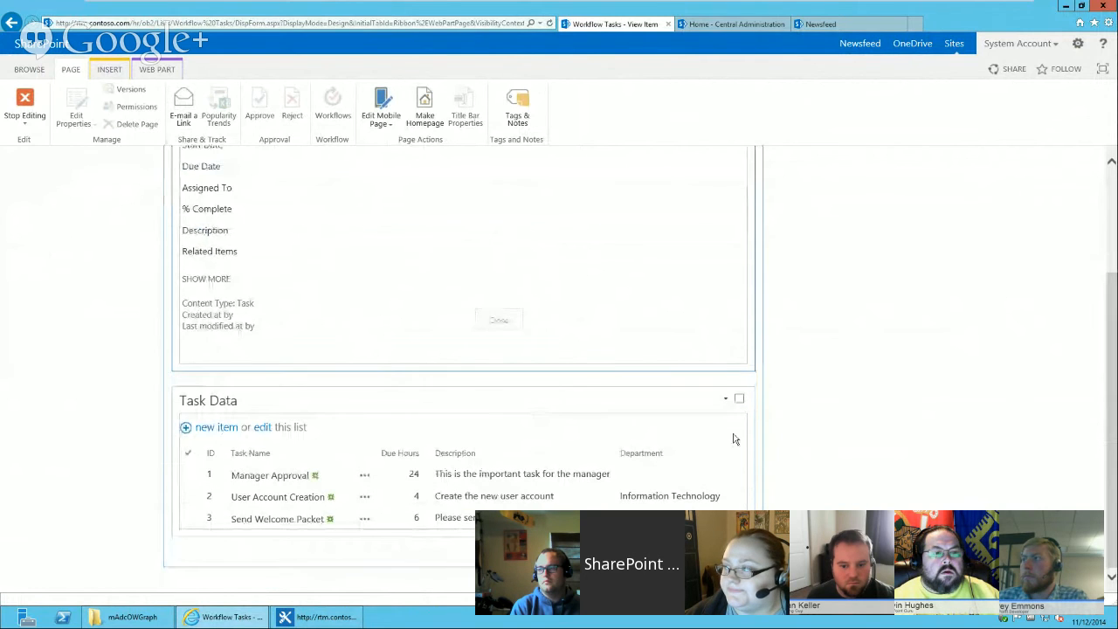
Edit the Task Data part's view so it shows only the Description column, and save it.
{"action": "left_click", "coordinate": [726, 399]}
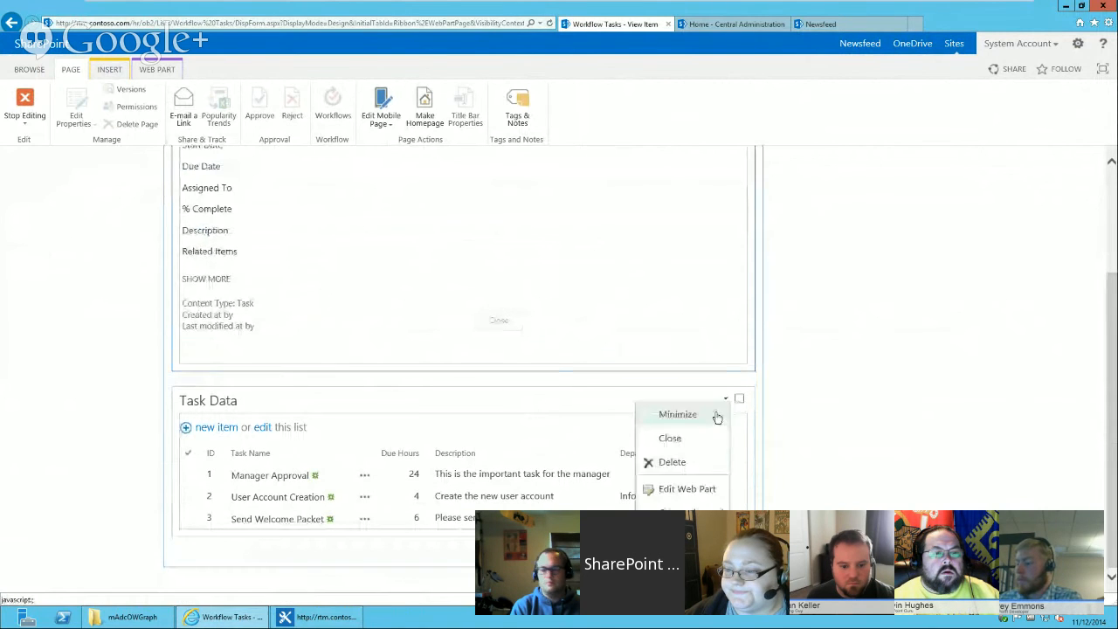
{"action": "left_click", "coordinate": [697, 490]}
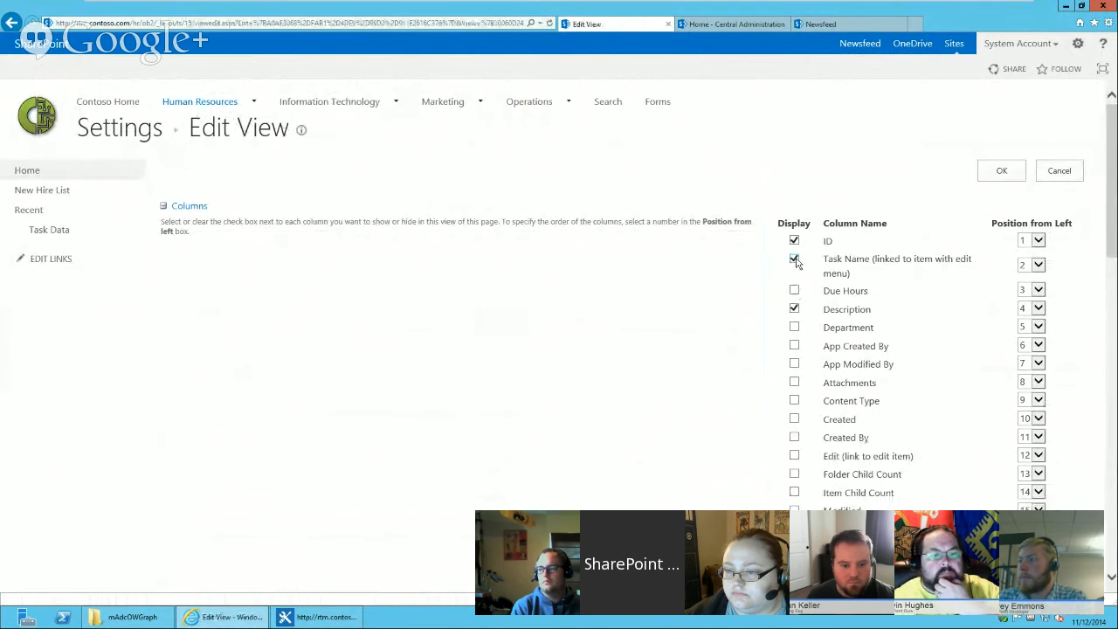
{"action": "left_click_drag", "start_coordinate": [1110, 239], "coordinate": [1100, 487]}
{"action": "left_click", "coordinate": [164, 474]}
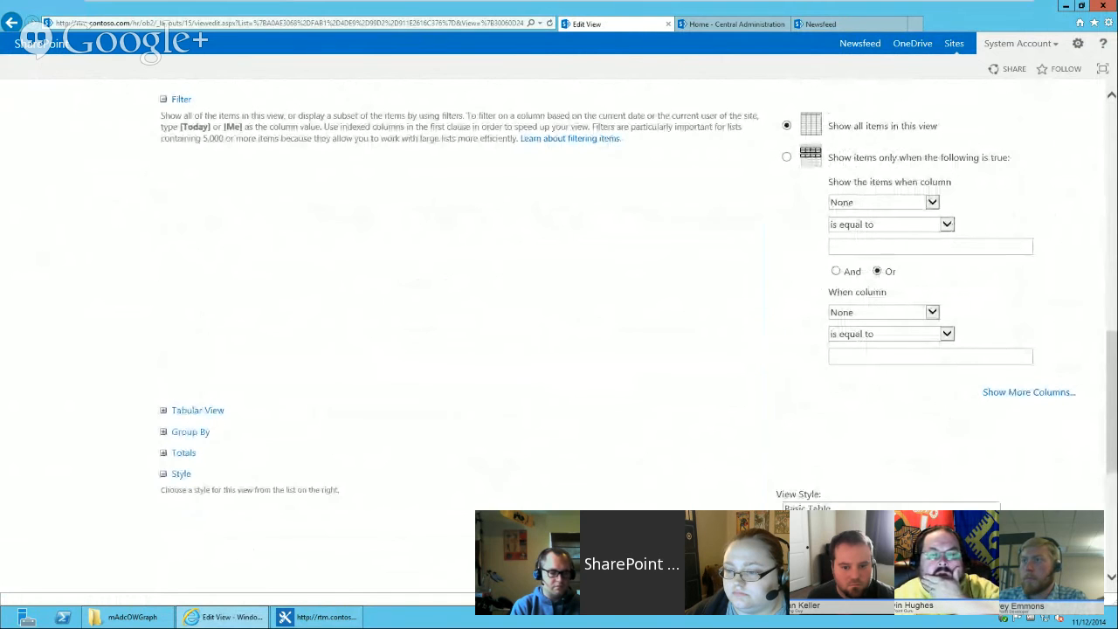
{"action": "left_click_drag", "start_coordinate": [1108, 454], "coordinate": [1100, 520]}
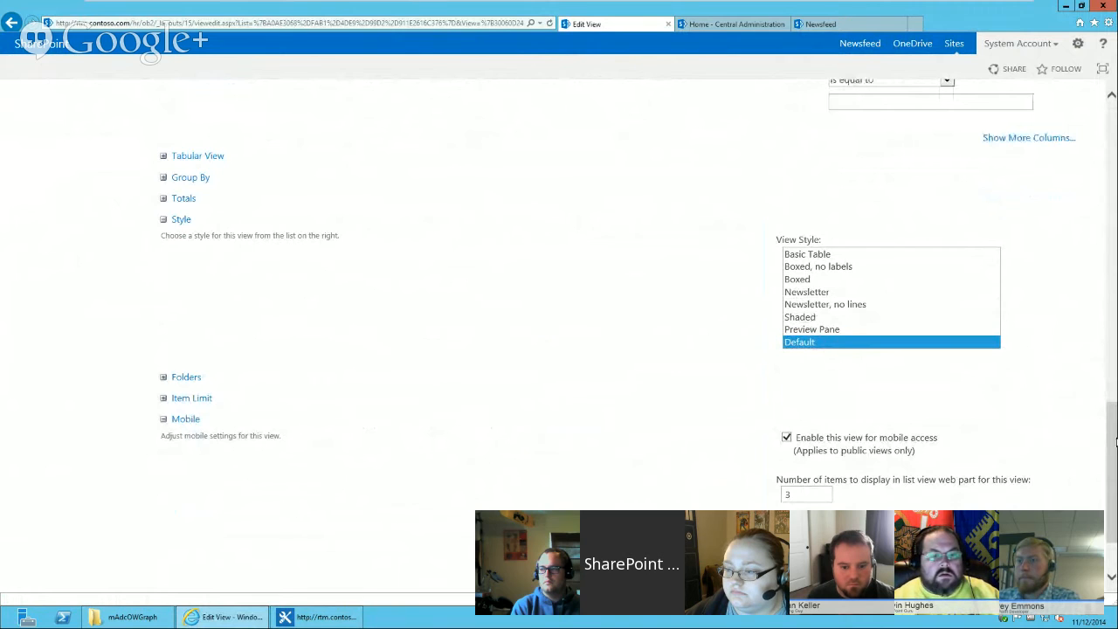
{"action": "scroll", "coordinate": [816, 322], "scroll_direction": "down", "scroll_amount": 3}
{"action": "left_click", "coordinate": [1001, 509]}
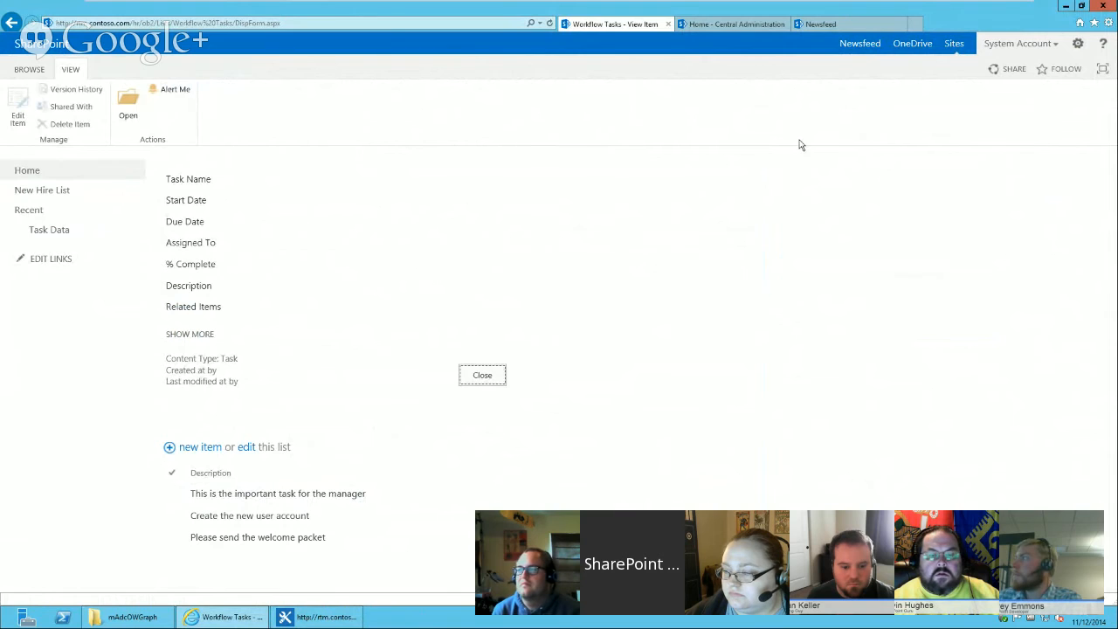
Edit the page and connect the Task Data part to the Workflow Tasks part, matching provider field ID to consumer field ID.
{"action": "left_click", "coordinate": [1077, 43]}
{"action": "left_click", "coordinate": [1028, 96]}
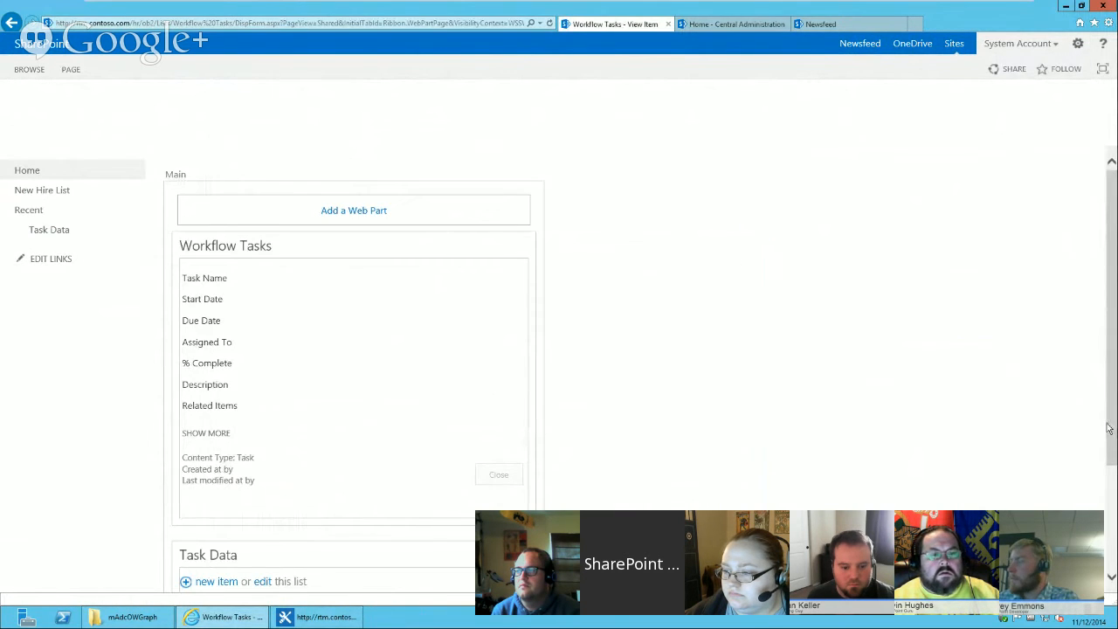
{"action": "scroll", "coordinate": [265, 485], "scroll_direction": "down", "scroll_amount": 3}
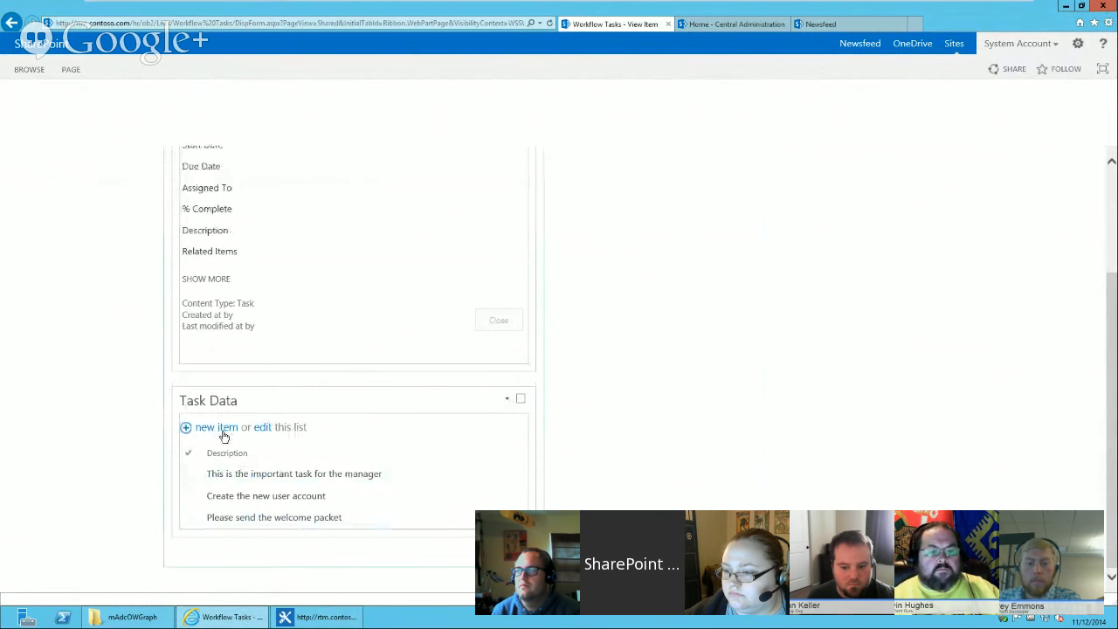
{"action": "left_click", "coordinate": [507, 401]}
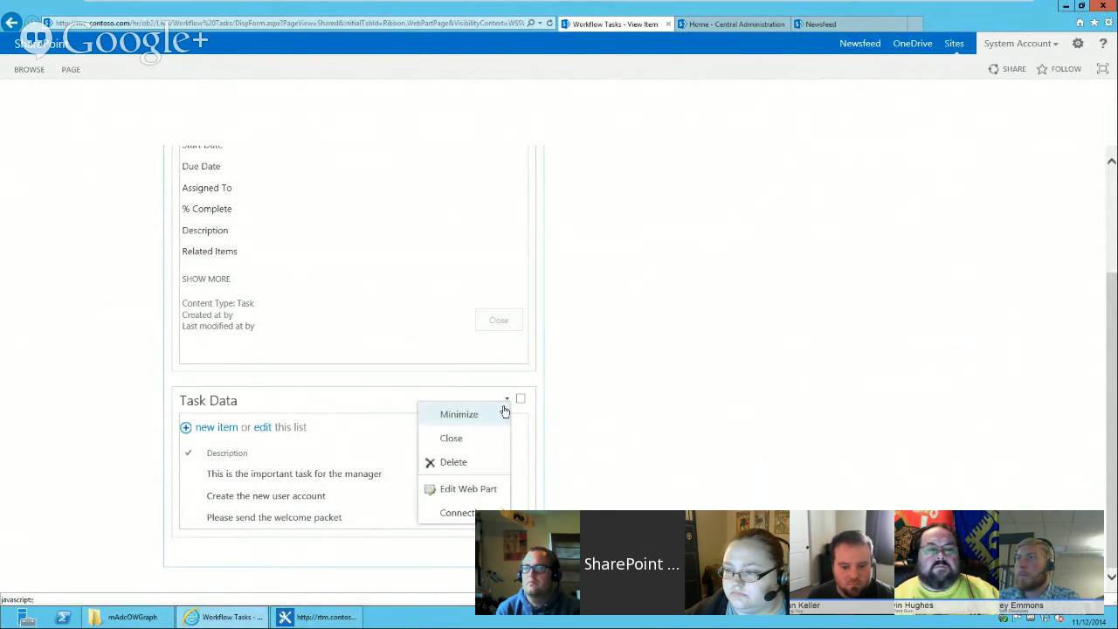
{"action": "mouse_move", "coordinate": [476, 510]}
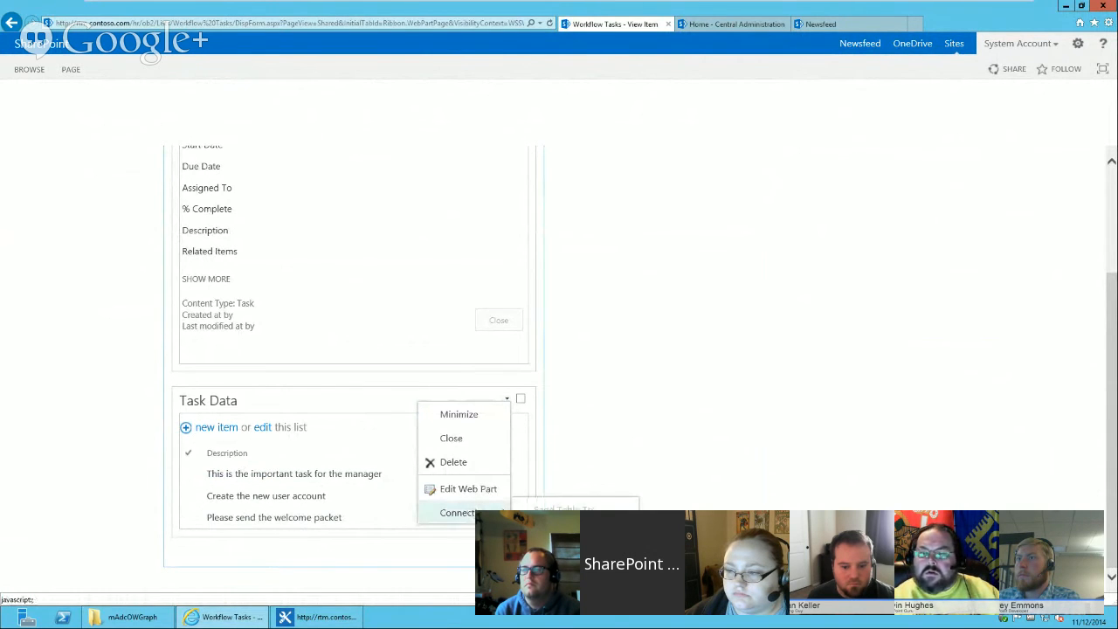
{"action": "left_click", "coordinate": [686, 557]}
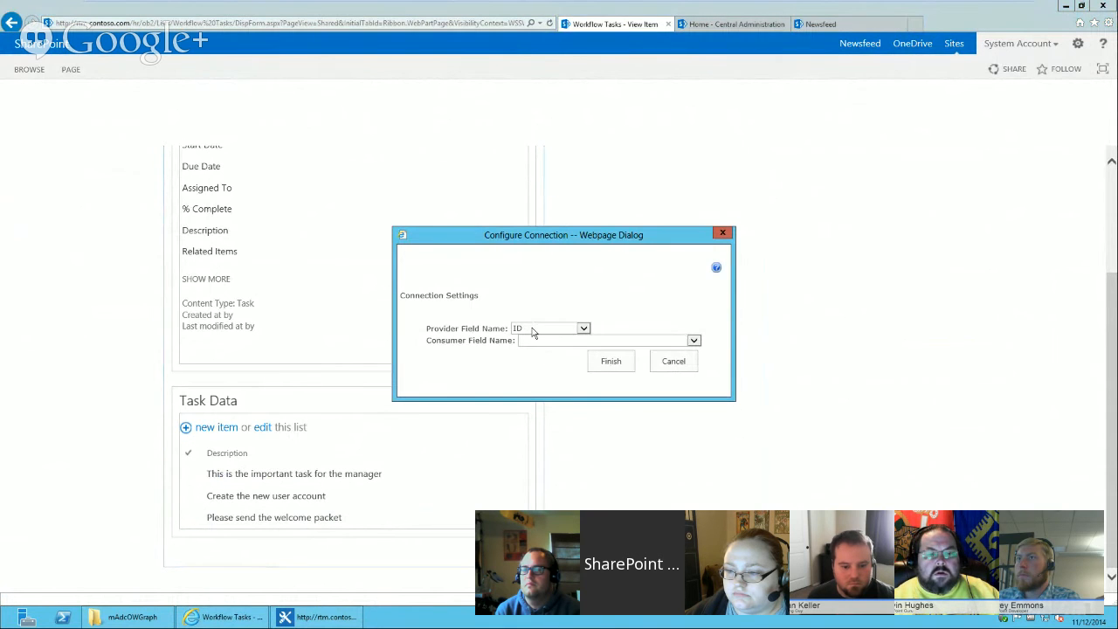
{"action": "left_click", "coordinate": [534, 330]}
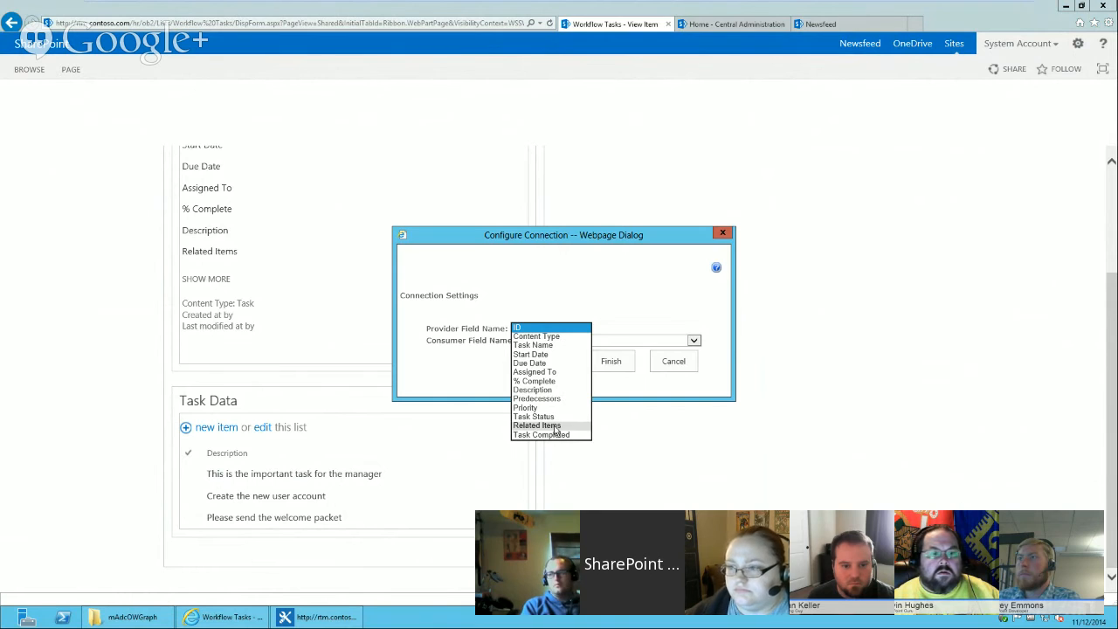
{"action": "left_click", "coordinate": [477, 346]}
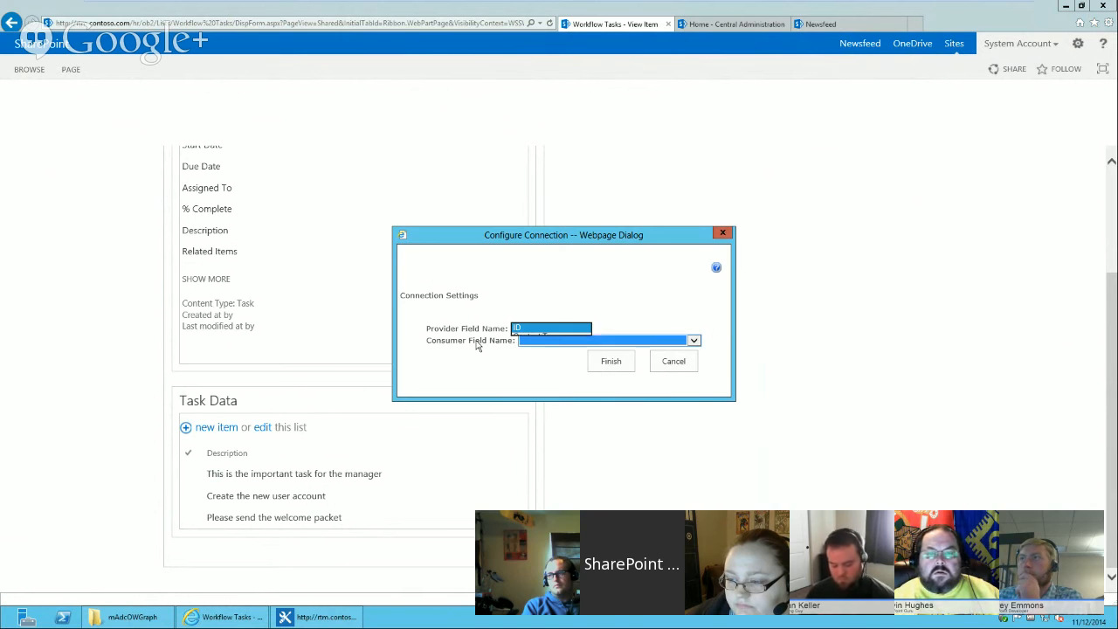
{"action": "left_click", "coordinate": [544, 342]}
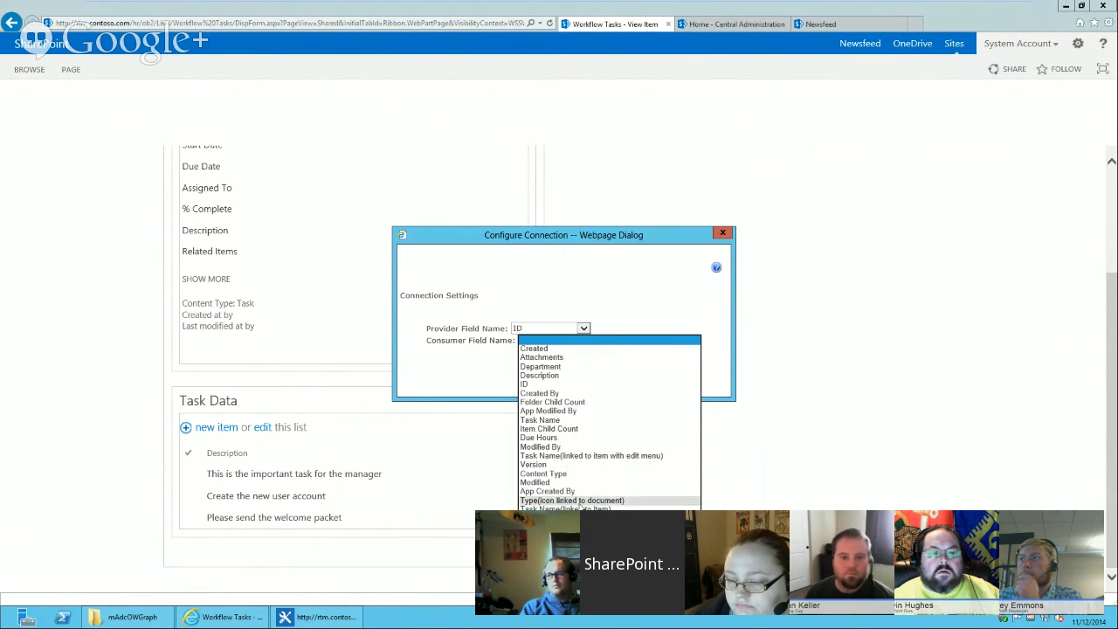
{"action": "left_click", "coordinate": [554, 386]}
{"action": "left_click", "coordinate": [524, 329]}
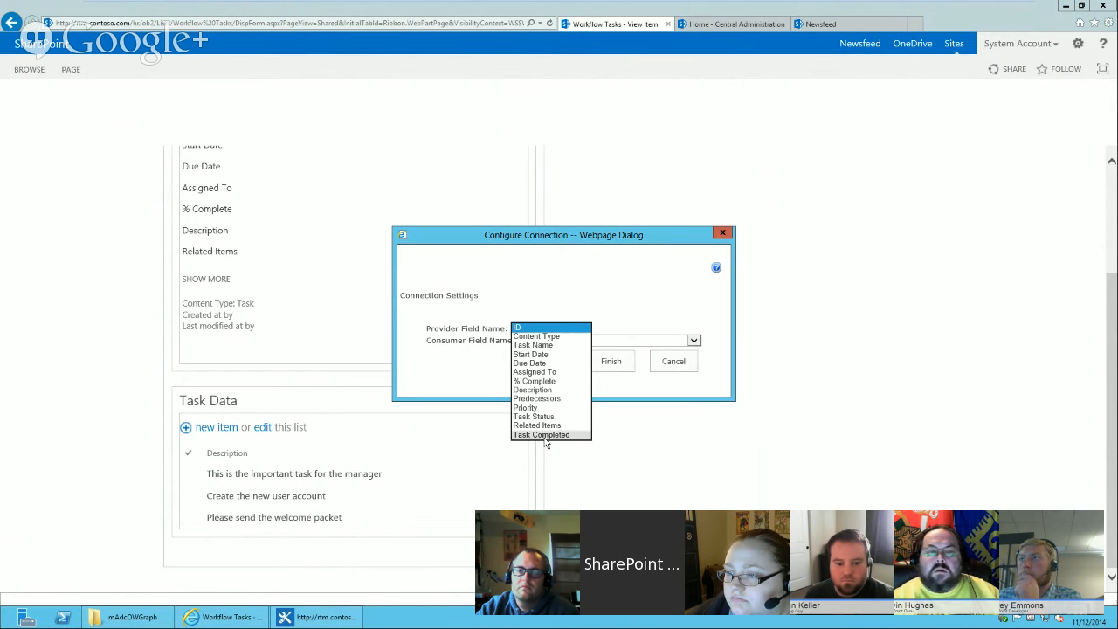
{"action": "left_click", "coordinate": [480, 354]}
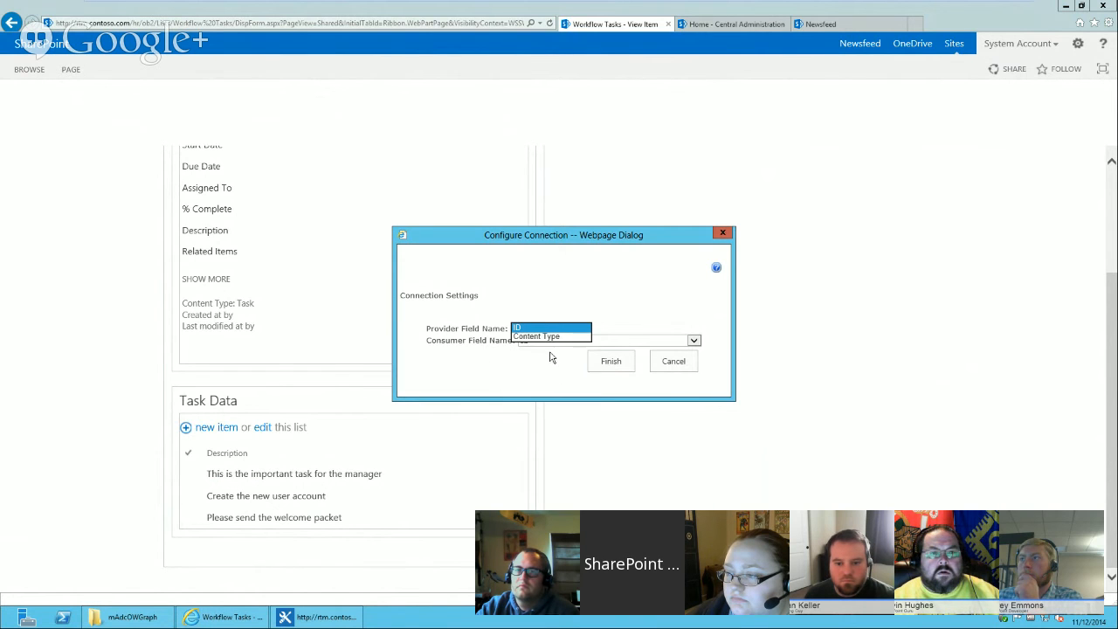
{"action": "left_click", "coordinate": [610, 363]}
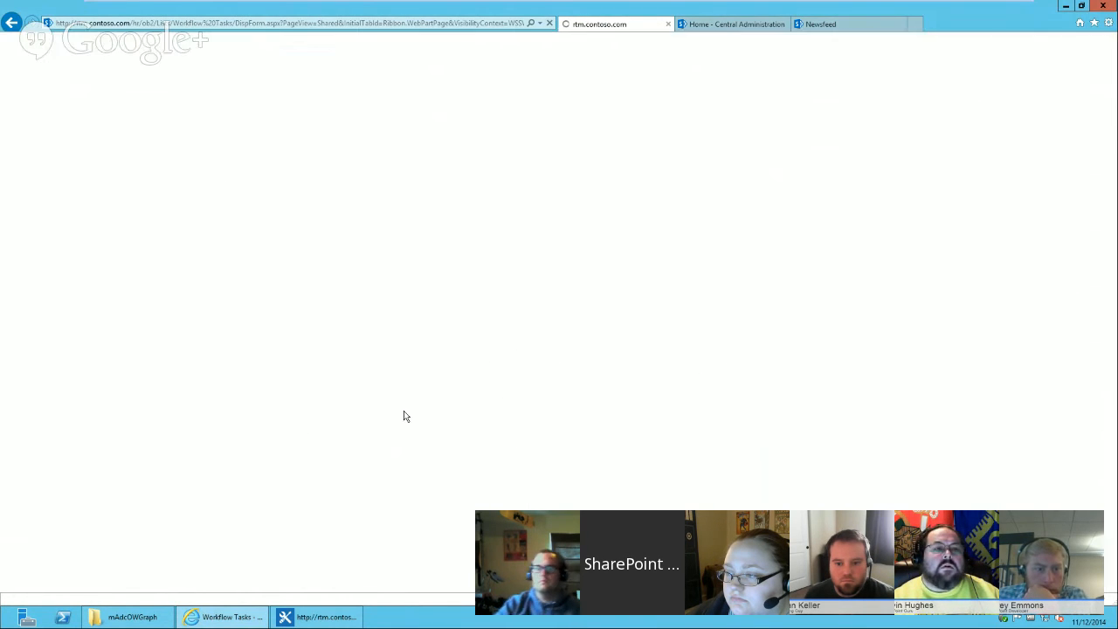
Expand the task form's extra fields and stop editing the page.
{"action": "left_click_drag", "start_coordinate": [1112, 333], "coordinate": [1114, 250]}
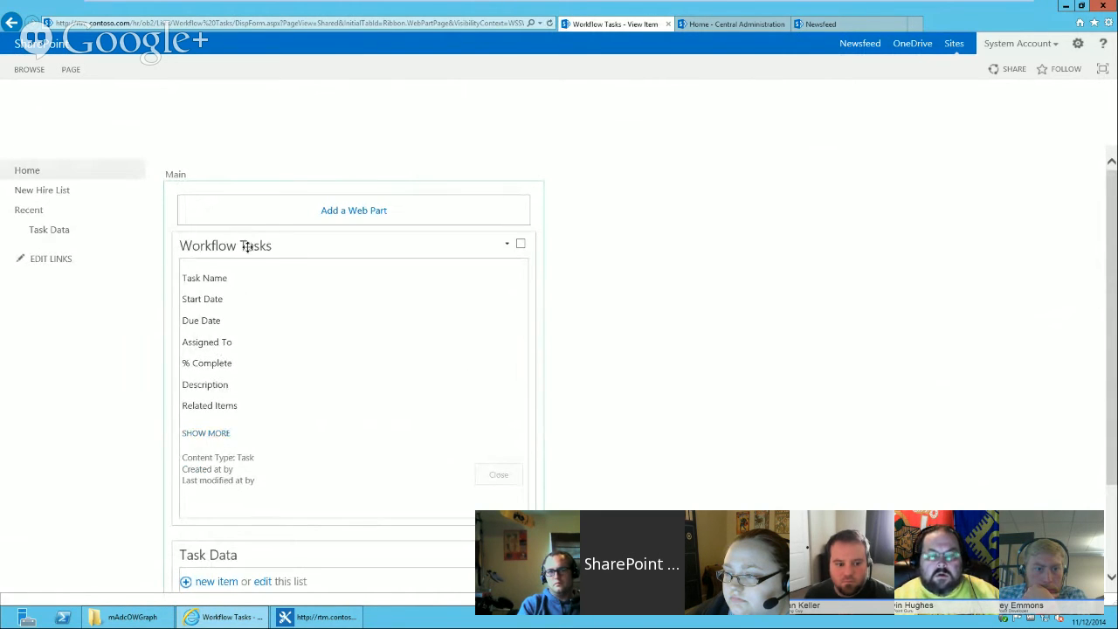
{"action": "left_click", "coordinate": [217, 436]}
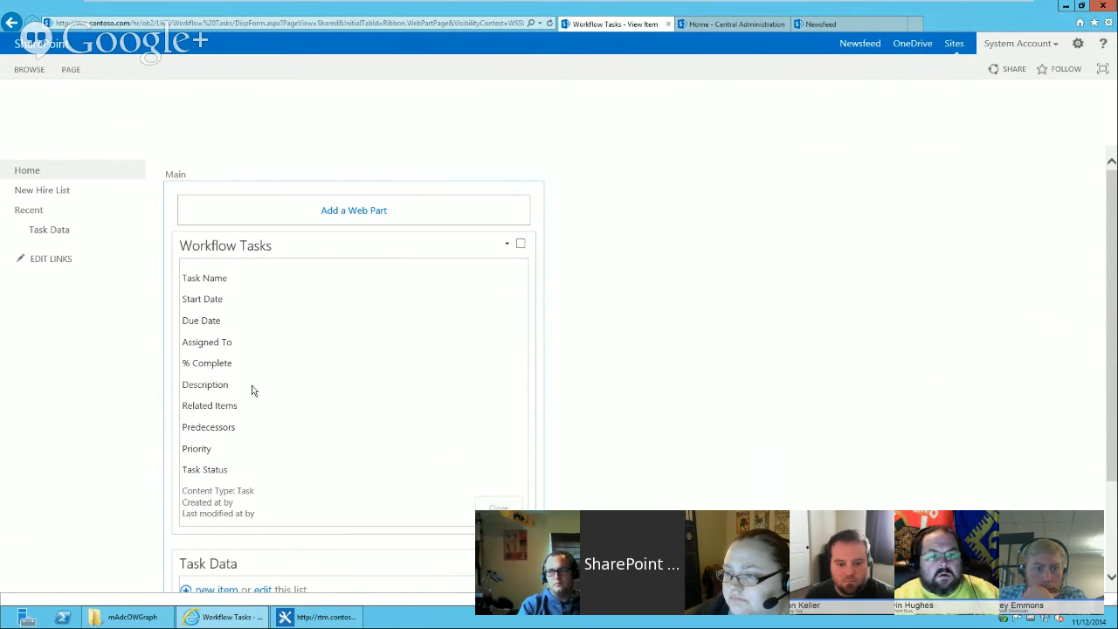
{"action": "left_click", "coordinate": [71, 69]}
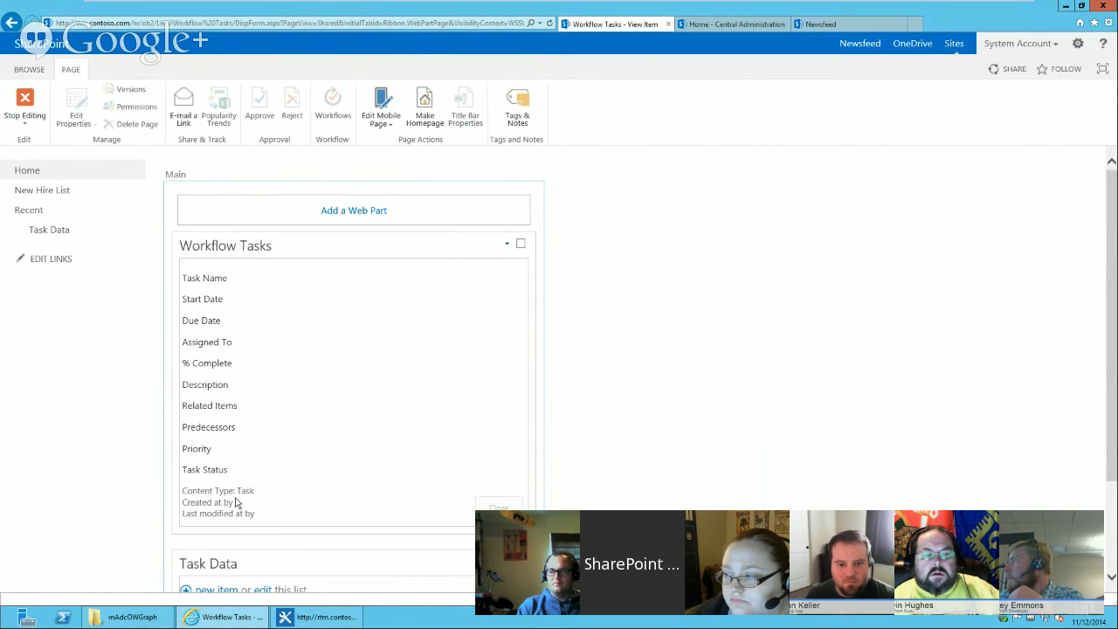
{"action": "left_click_drag", "start_coordinate": [1114, 214], "coordinate": [1114, 284]}
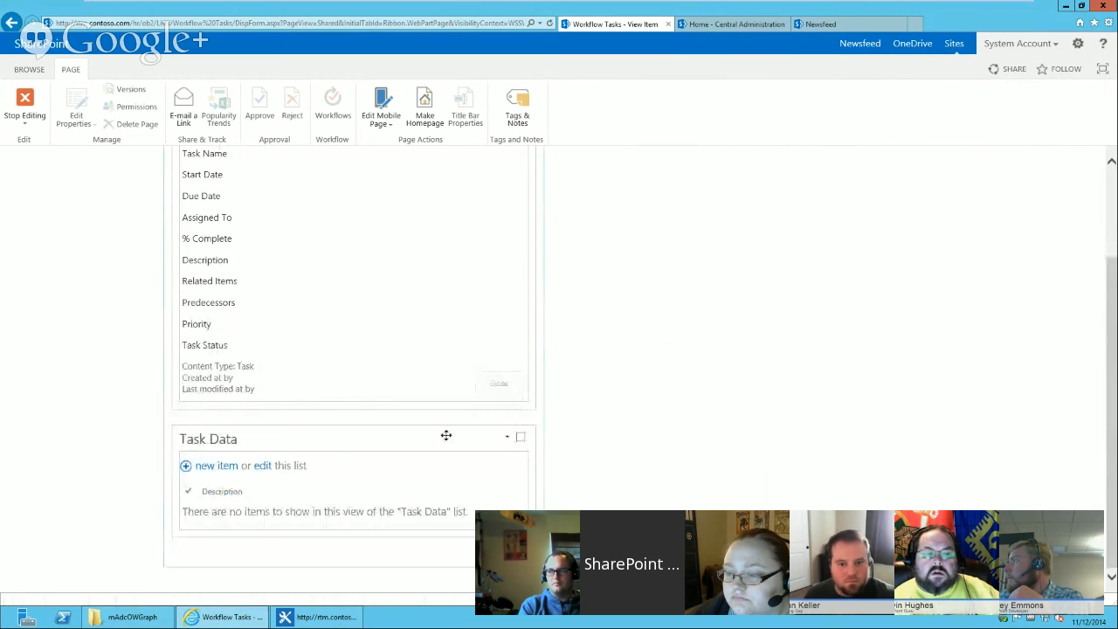
{"action": "left_click", "coordinate": [24, 98]}
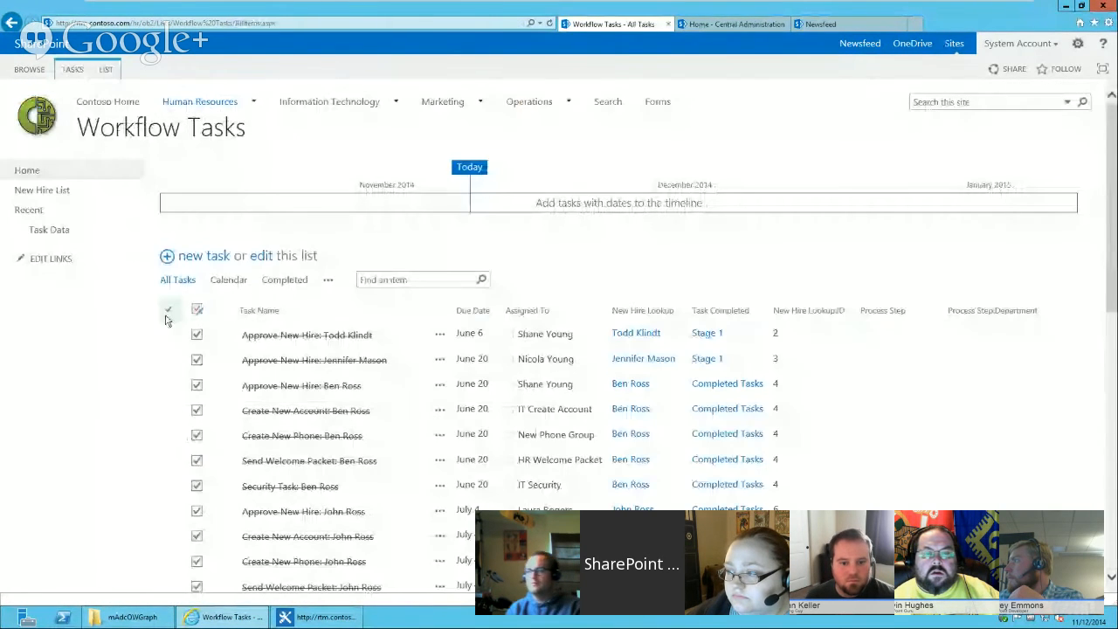
Open the last Manager Approval task's details to check the connected Task Data part, then close it.
{"action": "left_click_drag", "start_coordinate": [1111, 230], "coordinate": [1109, 533]}
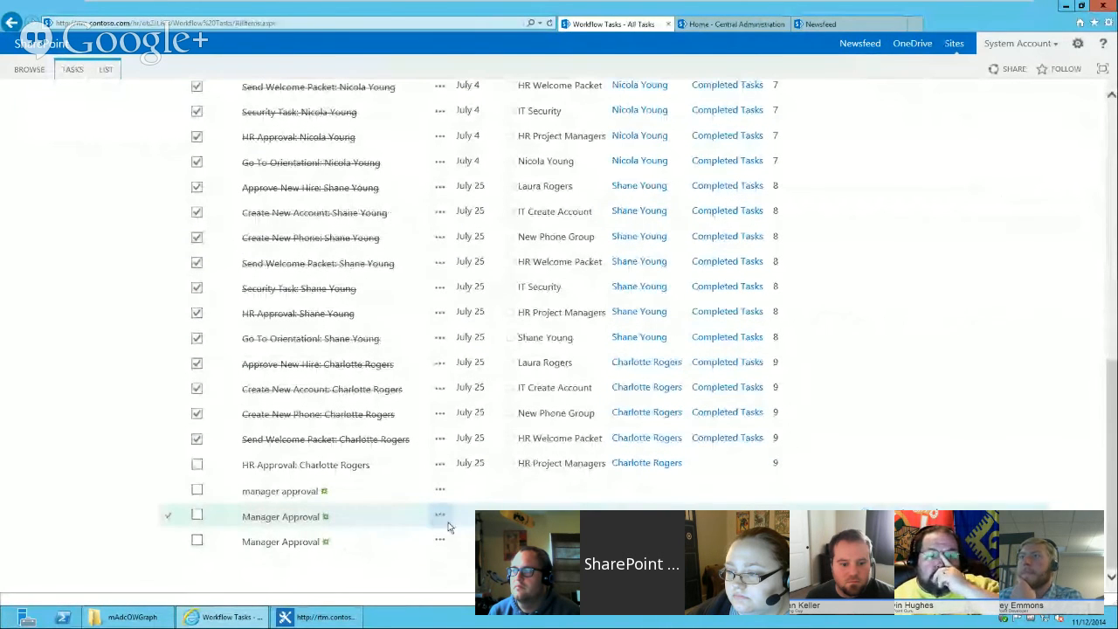
{"action": "left_click", "coordinate": [428, 541]}
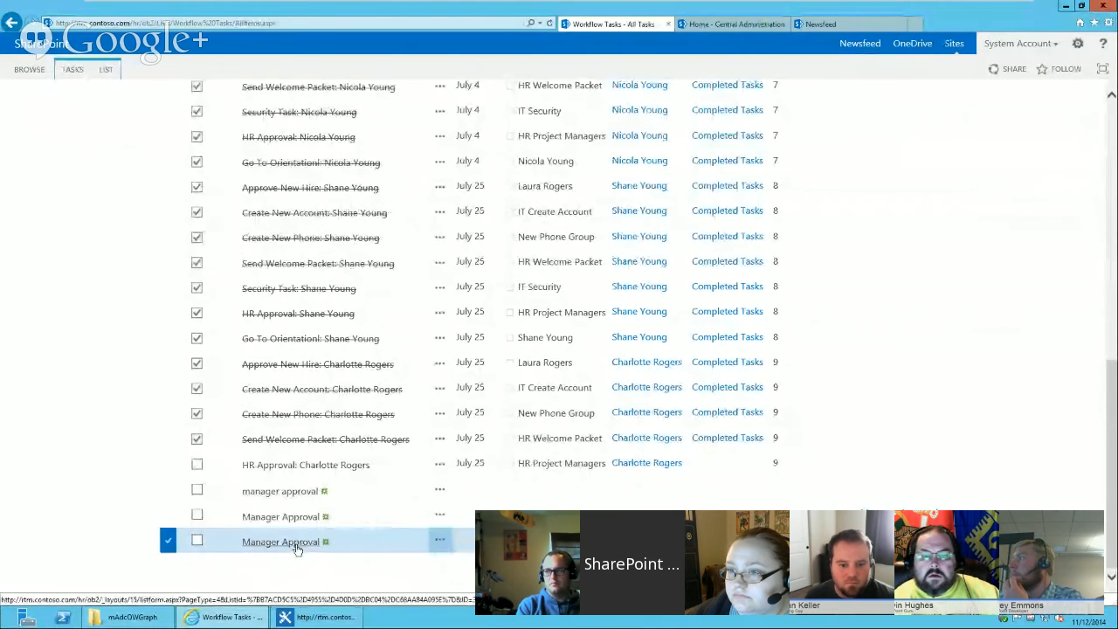
{"action": "scroll", "coordinate": [297, 545], "scroll_direction": "up", "scroll_amount": 7}
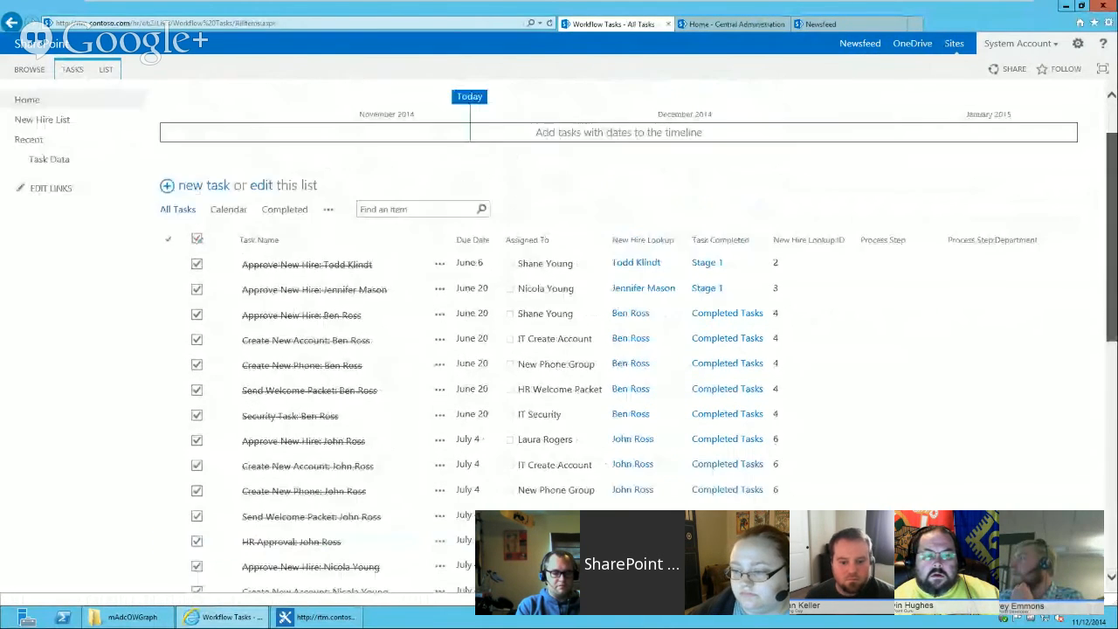
{"action": "scroll", "coordinate": [297, 545], "scroll_direction": "down", "scroll_amount": 7}
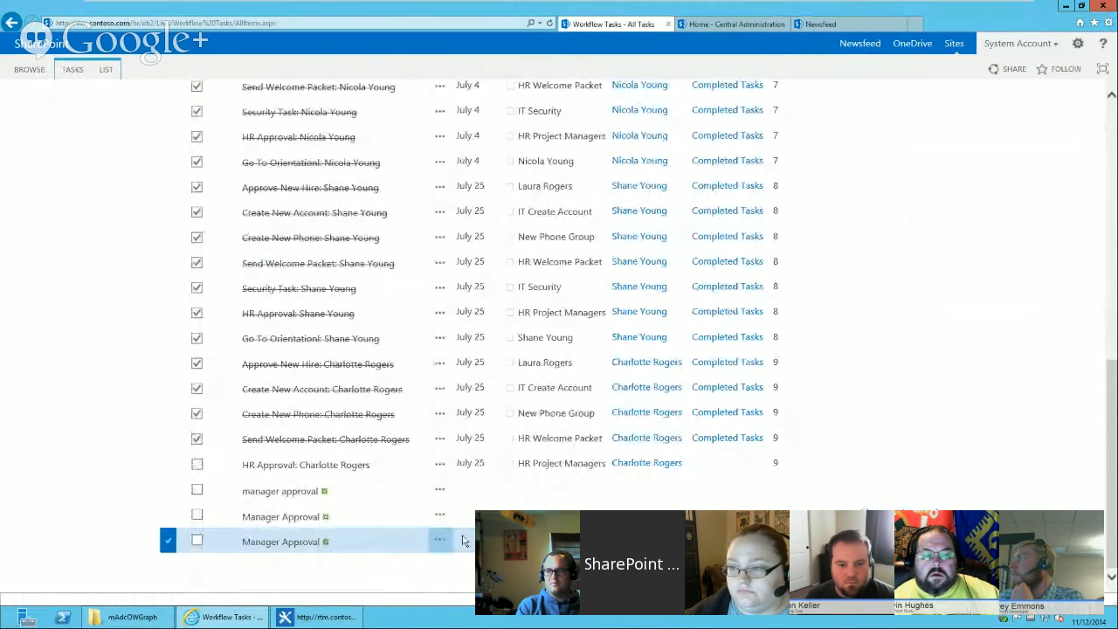
{"action": "left_click", "coordinate": [290, 545]}
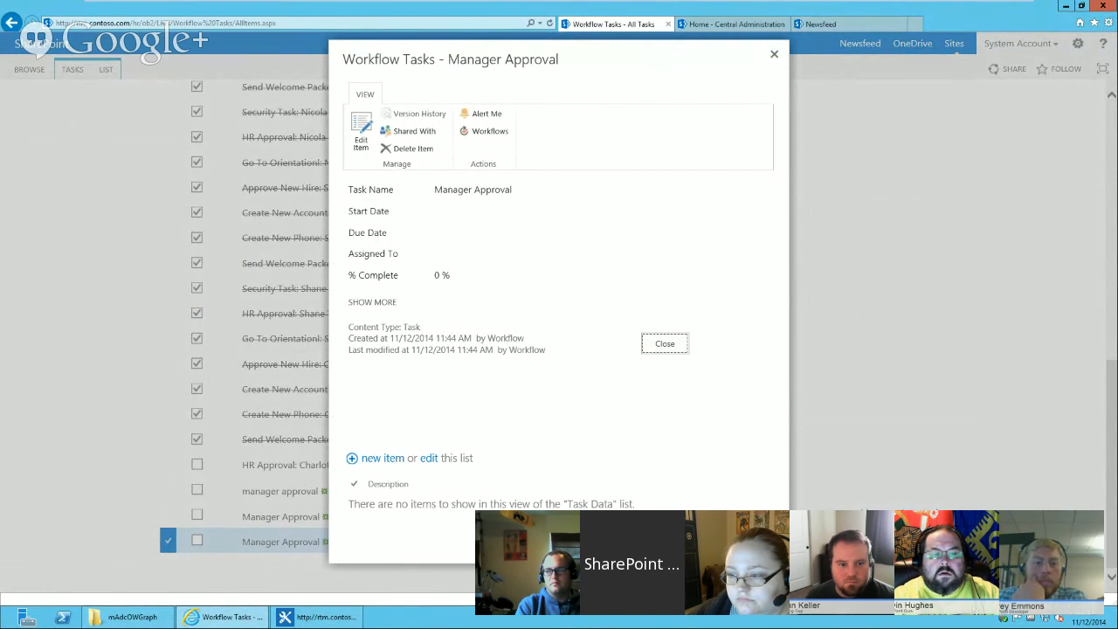
{"action": "left_click", "coordinate": [667, 344]}
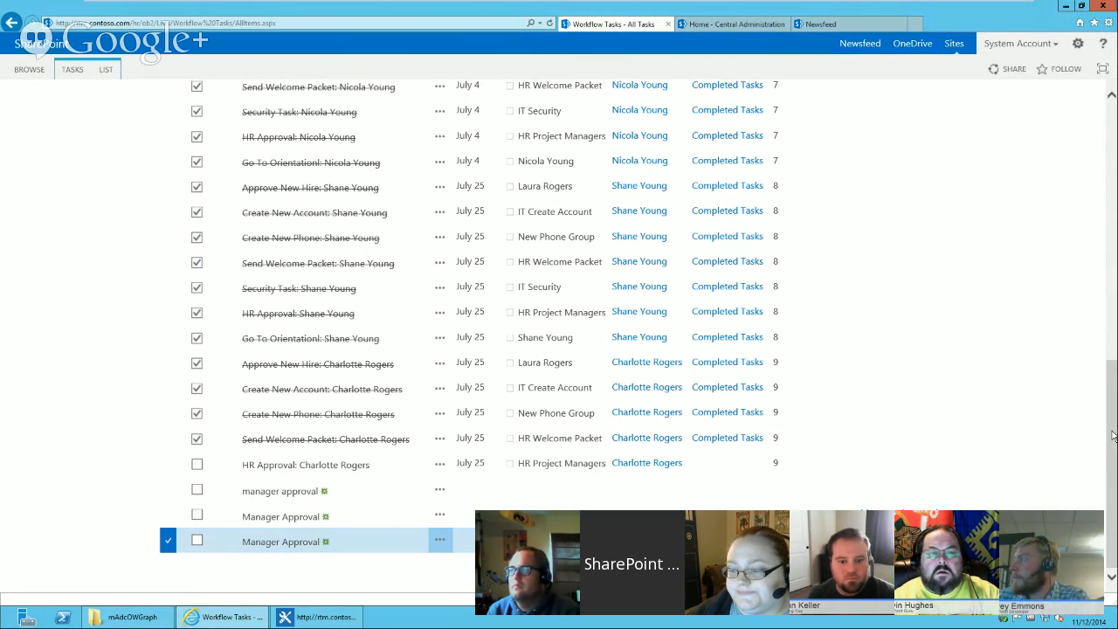
Switch to SharePoint Designer and review the field values of the second Create item action in Test task methods.
{"action": "left_click", "coordinate": [302, 616]}
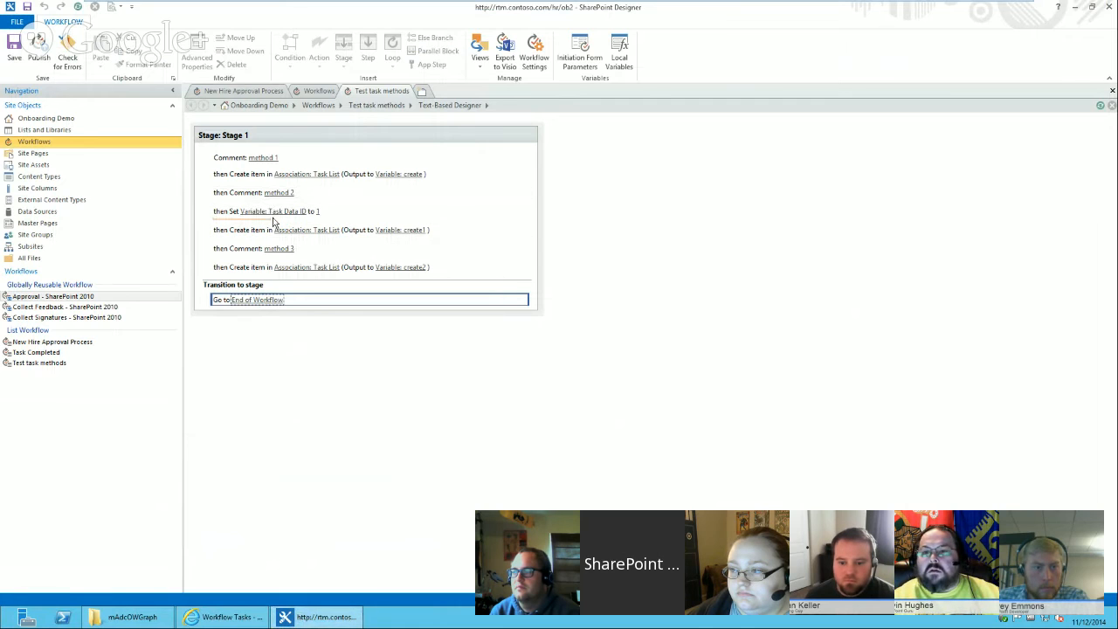
{"action": "left_click", "coordinate": [310, 231]}
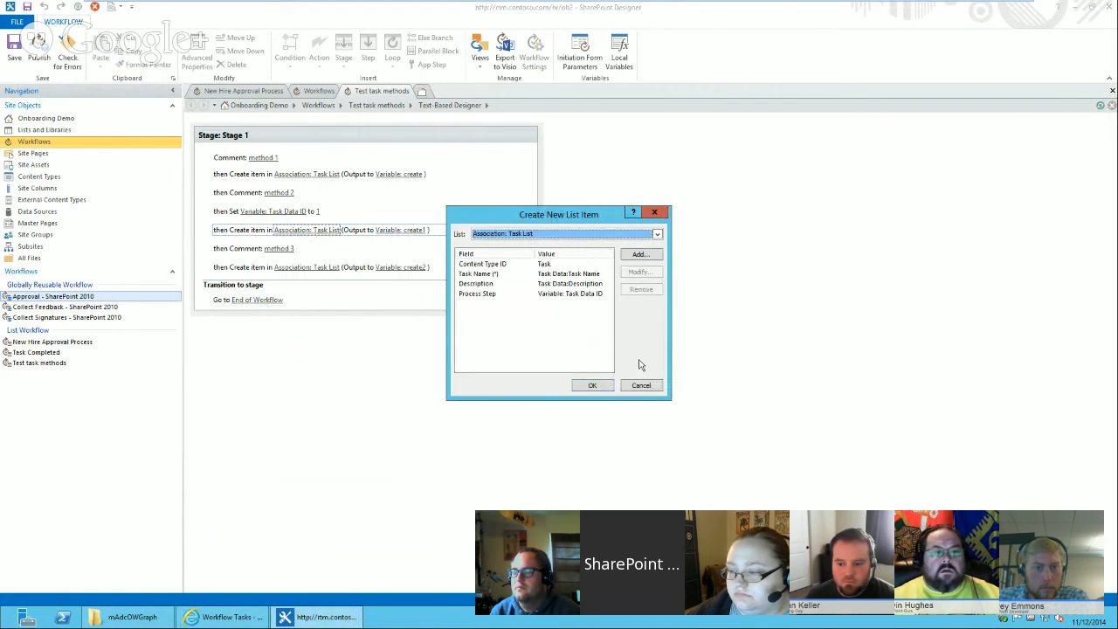
{"action": "left_click", "coordinate": [641, 386]}
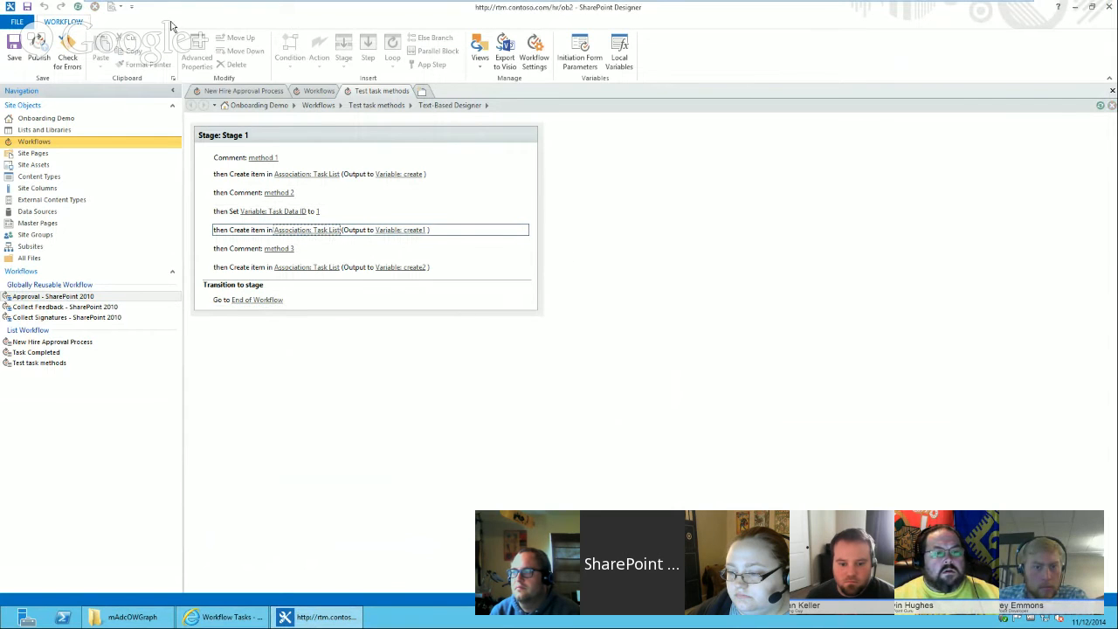
{"action": "left_click", "coordinate": [442, 229]}
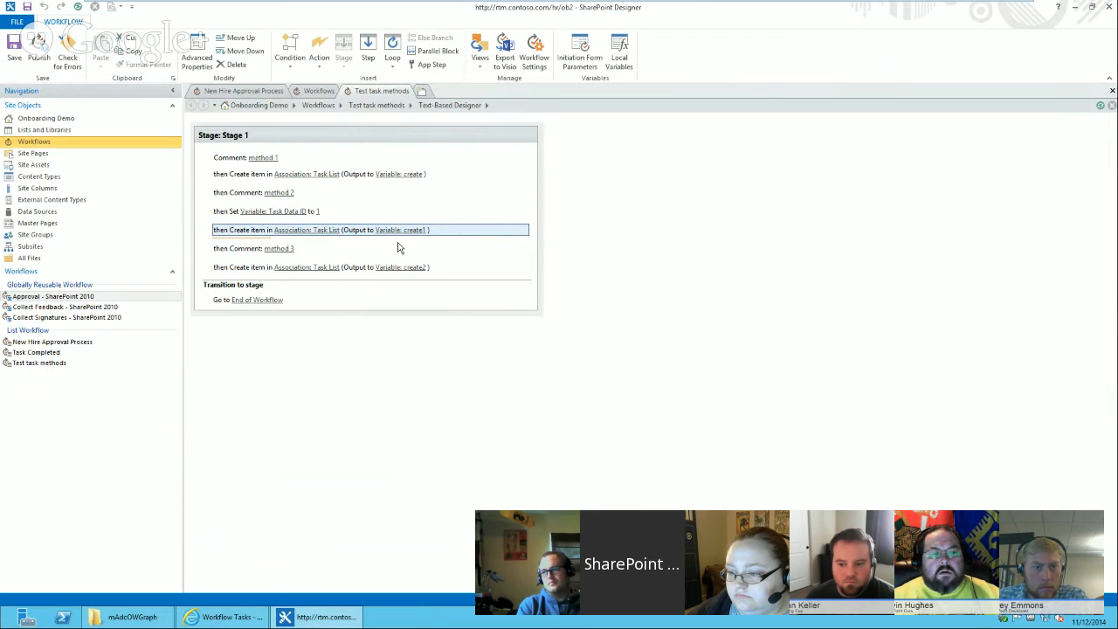
{"action": "left_click", "coordinate": [306, 230]}
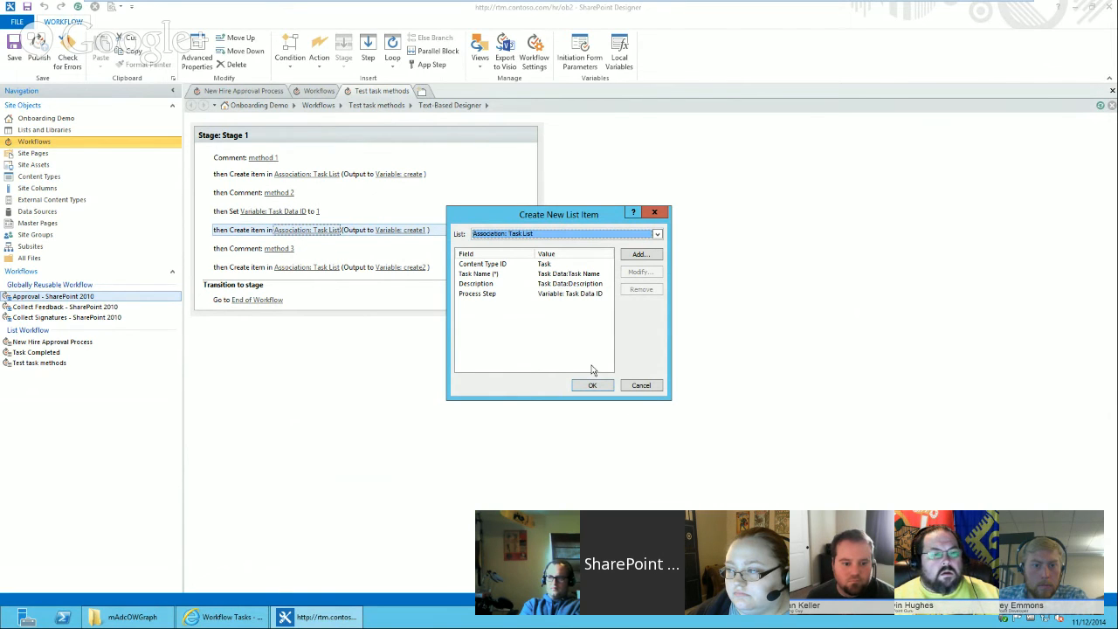
{"action": "left_click", "coordinate": [641, 389]}
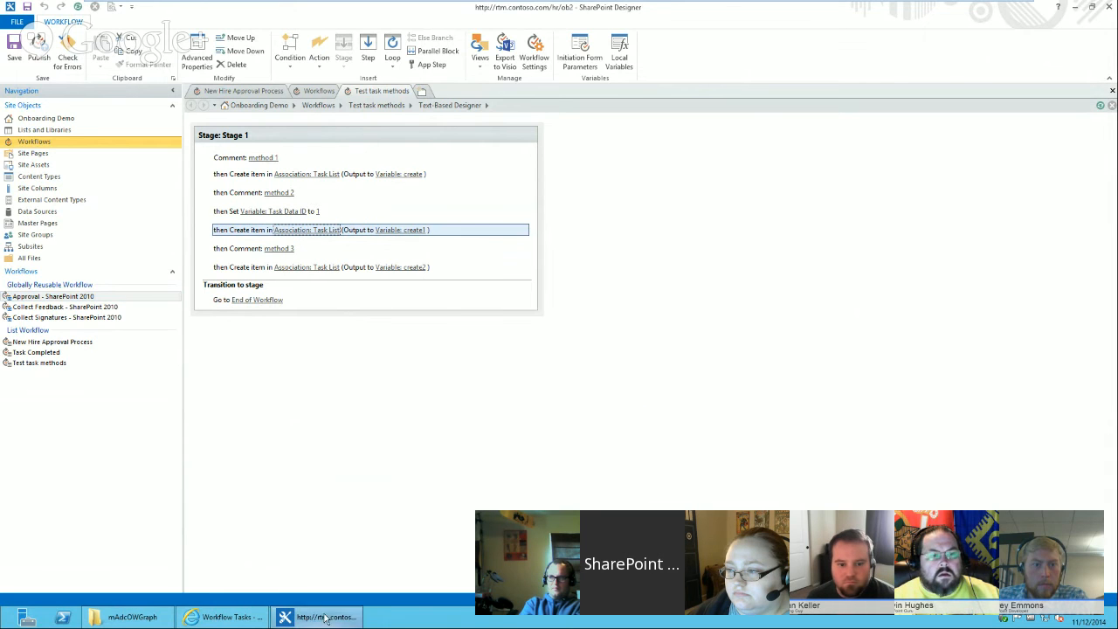
Return to the Workflow Tasks list in the browser.
{"action": "left_click", "coordinate": [229, 617]}
{"action": "scroll", "coordinate": [1114, 128], "scroll_direction": "up", "scroll_amount": 10}
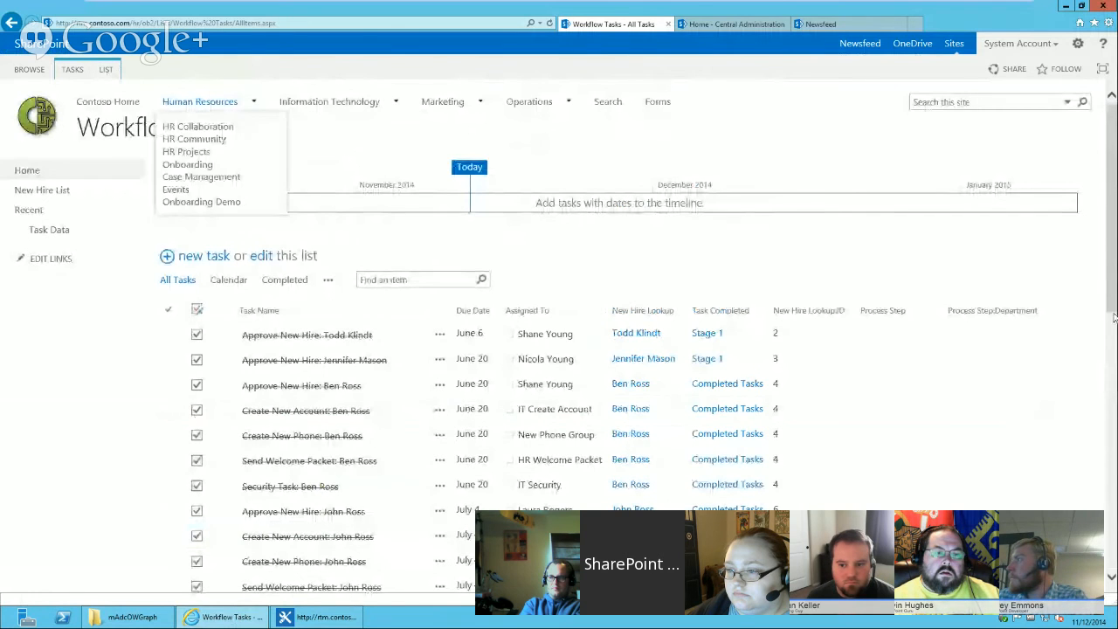
{"action": "mouse_move", "coordinate": [1111, 210]}
{"action": "left_mouse_down"}
{"action": "mouse_move", "coordinate": [1109, 602]}
{"action": "mouse_move", "coordinate": [1111, 218]}
{"action": "left_mouse_up"}
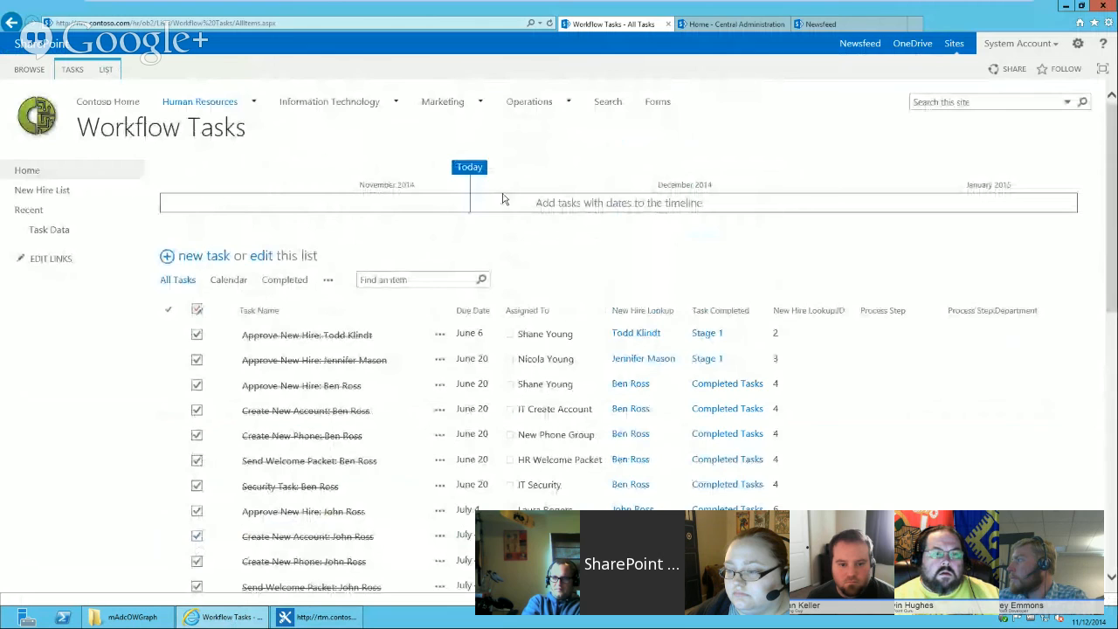
Modify the All Tasks view to hide the Process Step:Department column and show the Content Type column.
{"action": "left_click", "coordinate": [105, 69]}
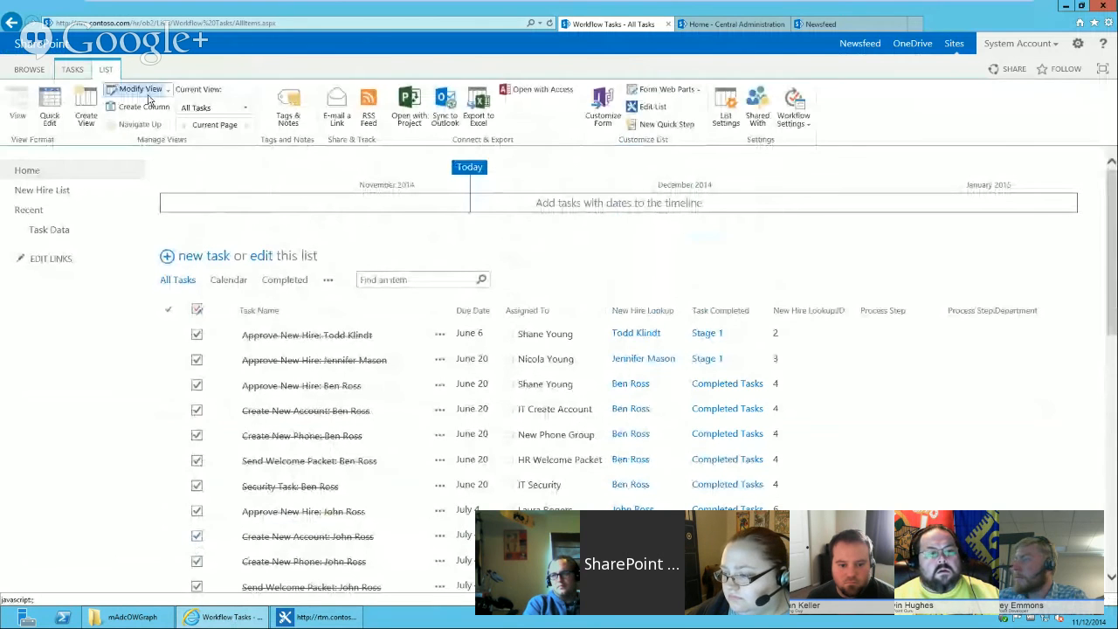
{"action": "left_click", "coordinate": [141, 89]}
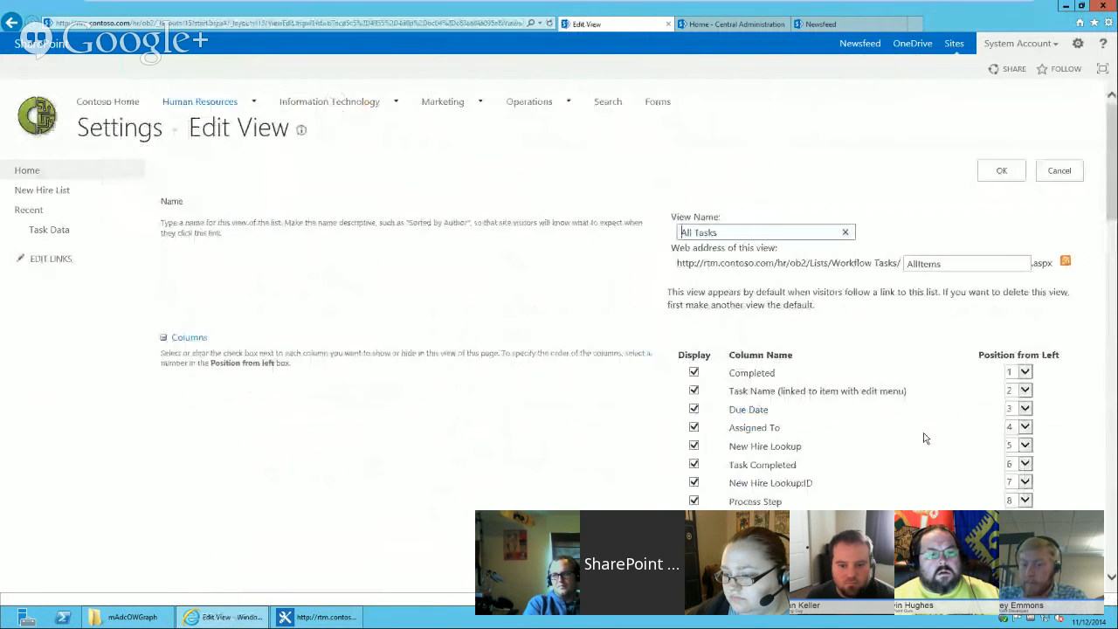
{"action": "left_click_drag", "start_coordinate": [1112, 194], "coordinate": [1086, 250]}
{"action": "left_click", "coordinate": [694, 270]}
{"action": "left_click", "coordinate": [694, 379]}
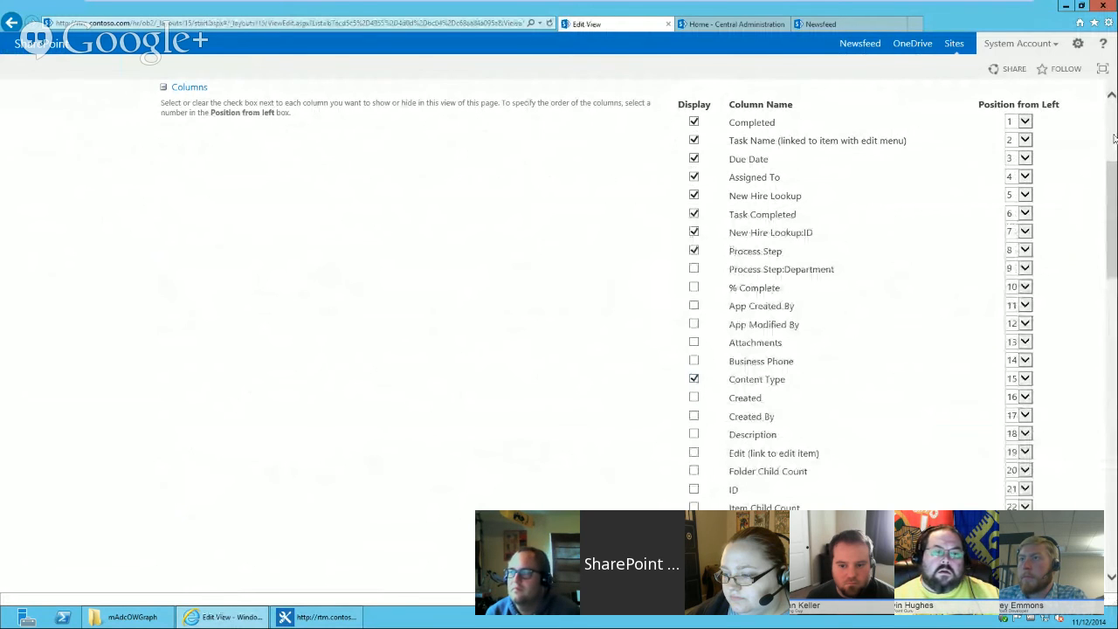
{"action": "scroll", "coordinate": [1019, 142], "scroll_direction": "up", "scroll_amount": 3}
{"action": "left_click", "coordinate": [1001, 171]}
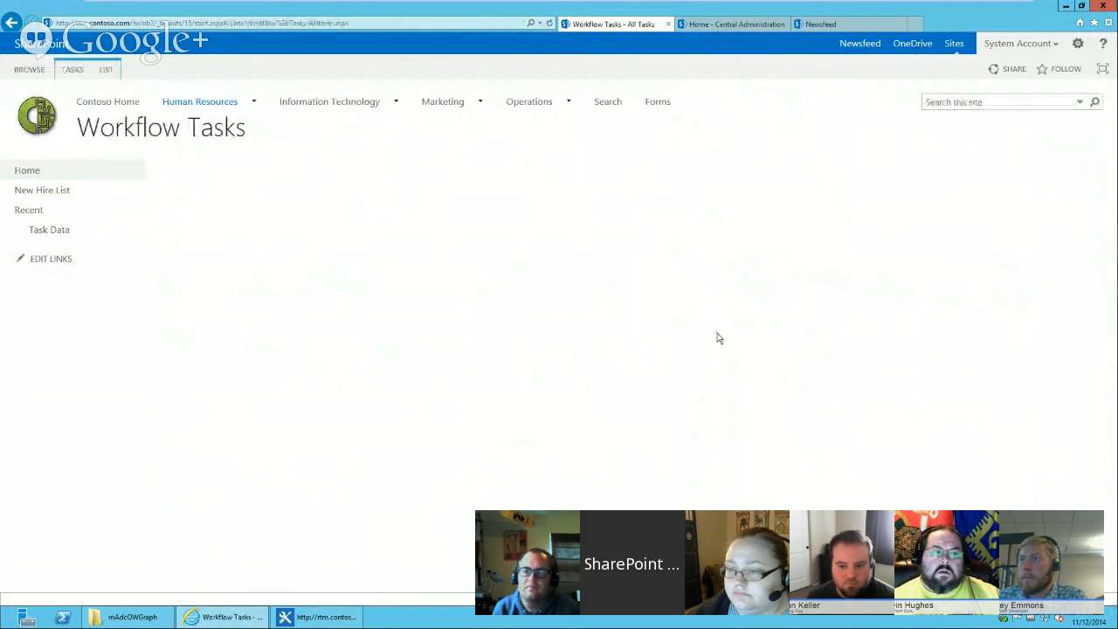
Add the existing Process Step column to the Workflow Tasks list's Task content type.
{"action": "scroll", "coordinate": [716, 334], "scroll_direction": "down", "scroll_amount": 10}
{"action": "scroll", "coordinate": [435, 502], "scroll_direction": "down", "scroll_amount": 1}
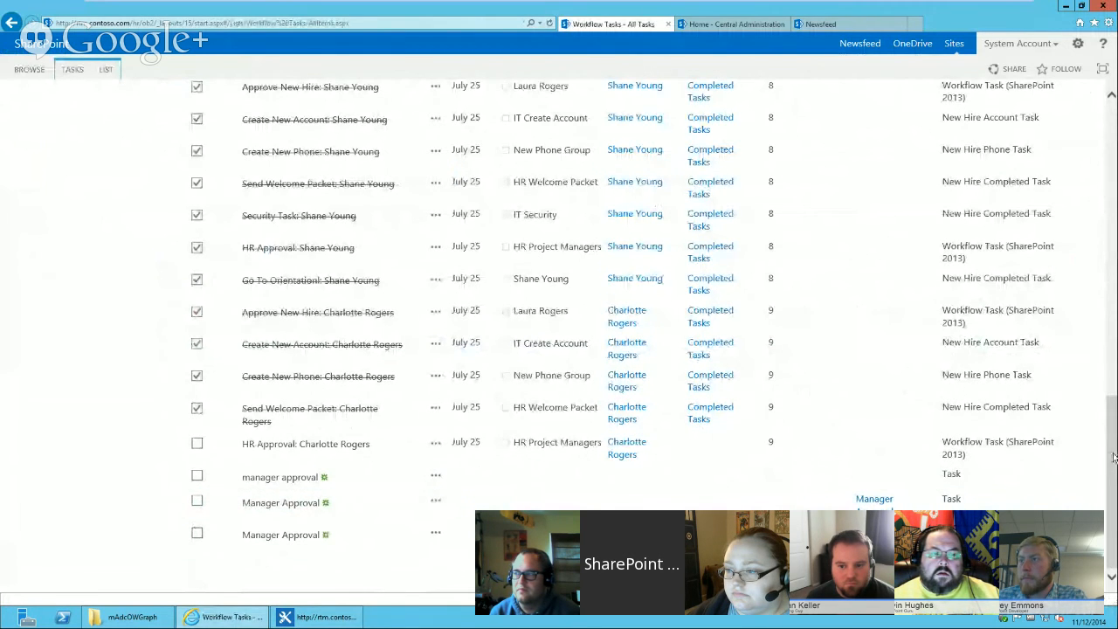
{"action": "left_click_drag", "start_coordinate": [1114, 457], "coordinate": [1112, 96]}
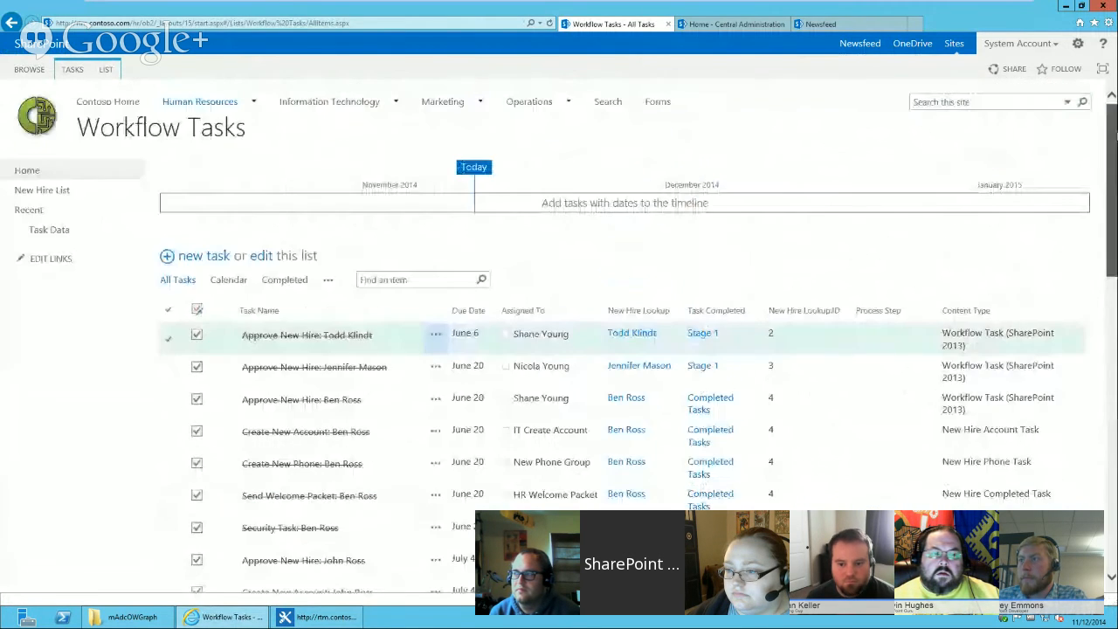
{"action": "left_click", "coordinate": [108, 73]}
{"action": "left_click", "coordinate": [726, 109]}
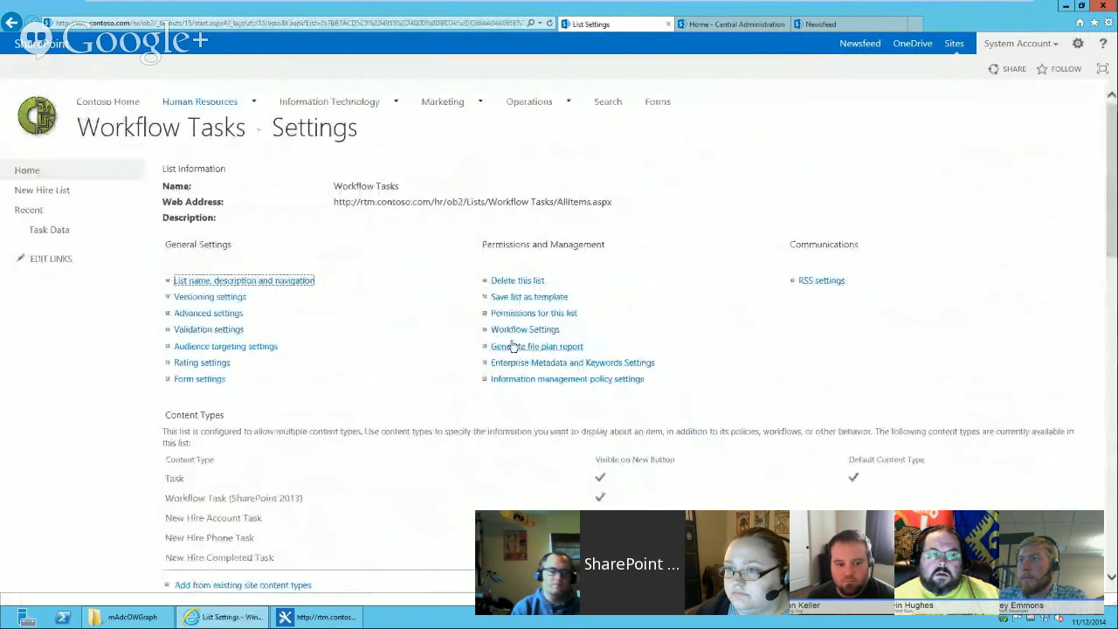
{"action": "scroll", "coordinate": [367, 461], "scroll_direction": "down", "scroll_amount": 1}
{"action": "left_click", "coordinate": [175, 403]}
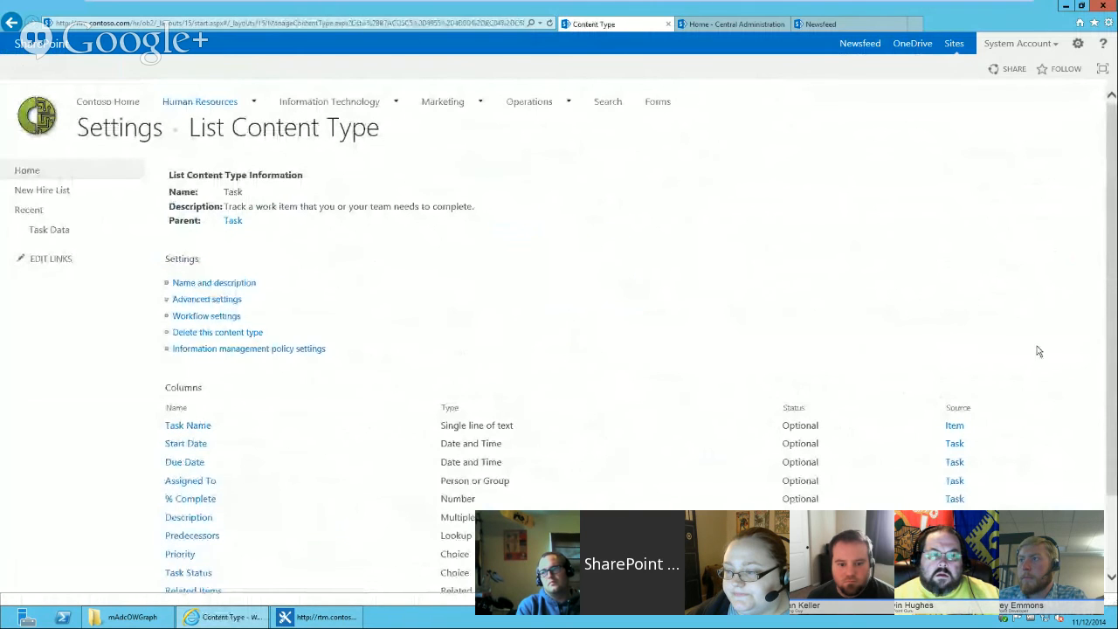
{"action": "scroll", "coordinate": [1112, 317], "scroll_direction": "down", "scroll_amount": 1}
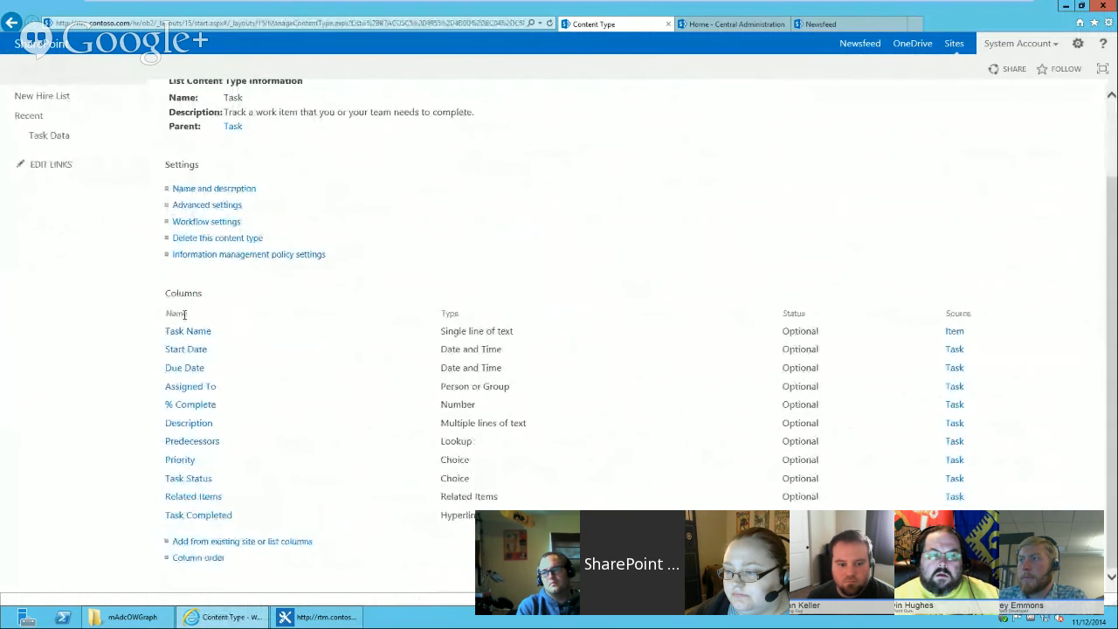
{"action": "left_click", "coordinate": [254, 548]}
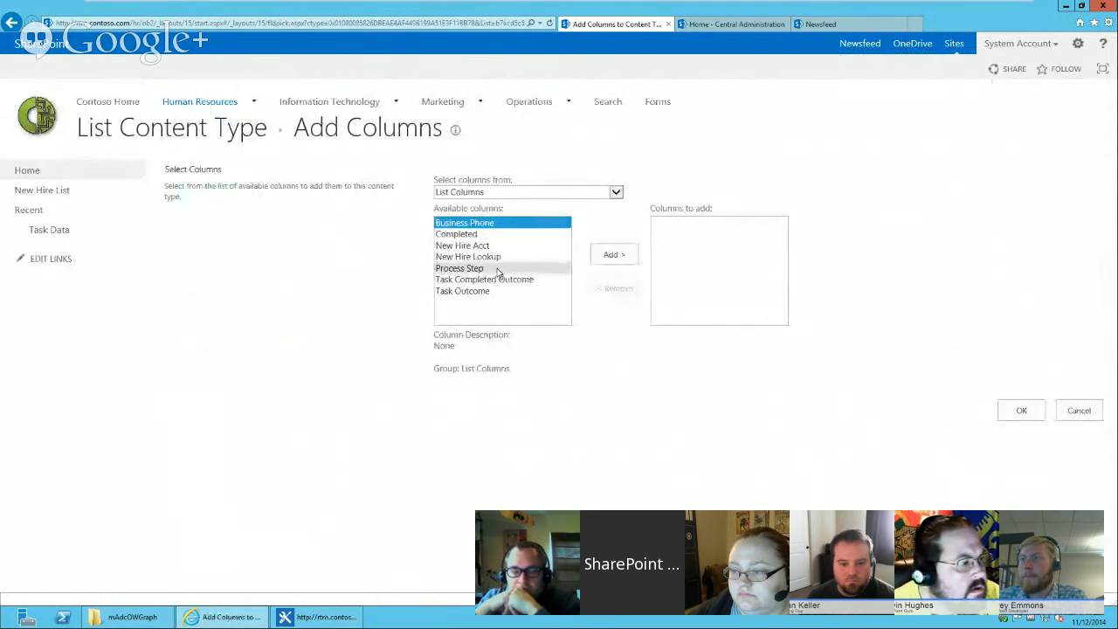
{"action": "left_click", "coordinate": [499, 269]}
{"action": "left_click", "coordinate": [614, 254]}
{"action": "left_click", "coordinate": [1017, 410]}
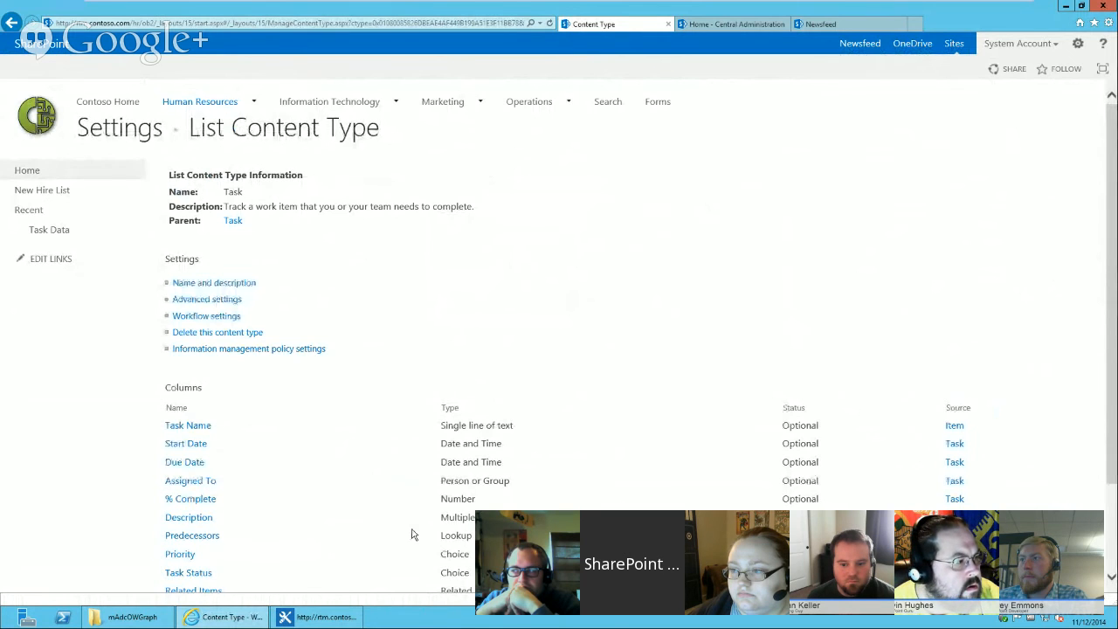
Return to the Workflow Tasks list and open its default display form for editing.
{"action": "scroll", "coordinate": [414, 534], "scroll_direction": "down", "scroll_amount": 2}
{"action": "scroll", "coordinate": [332, 502], "scroll_direction": "up", "scroll_amount": 2}
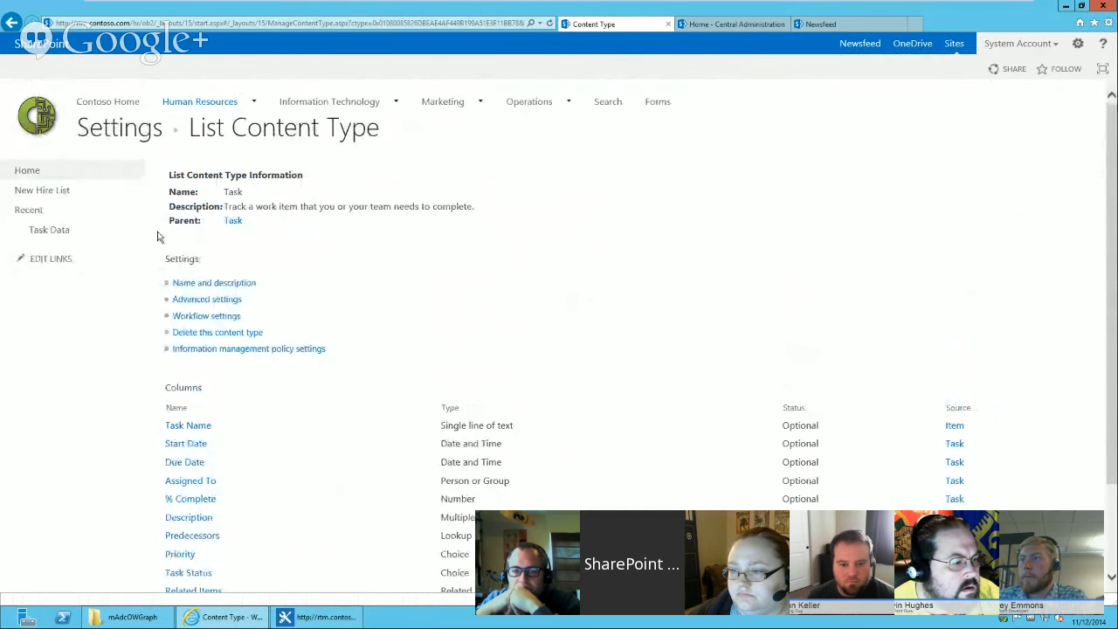
{"action": "left_click", "coordinate": [42, 173]}
{"action": "left_click", "coordinate": [726, 195]}
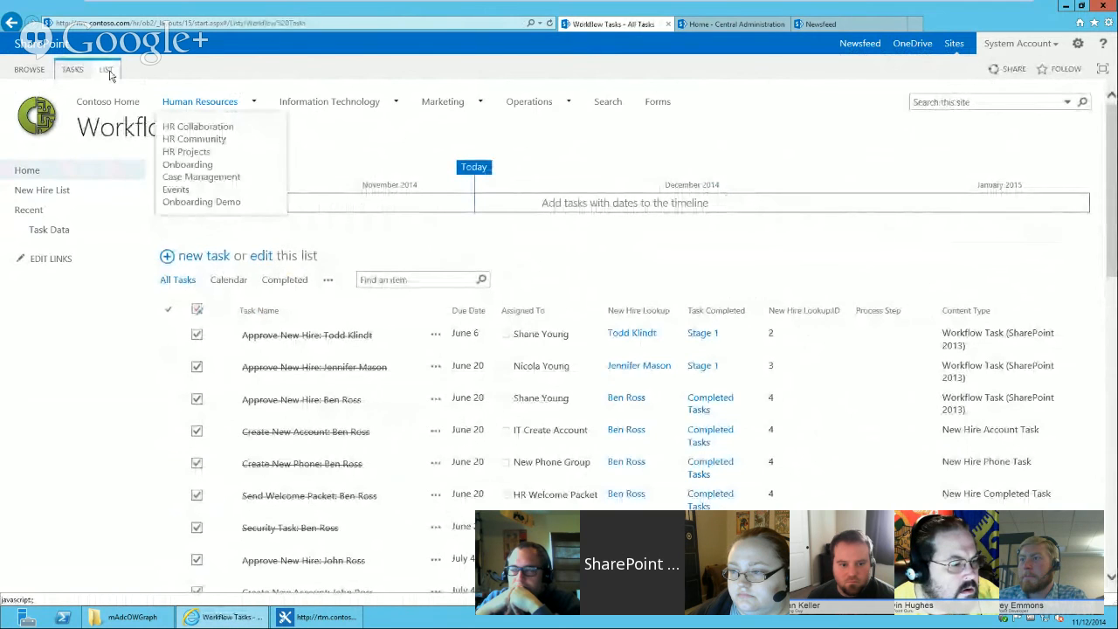
{"action": "left_click", "coordinate": [106, 70]}
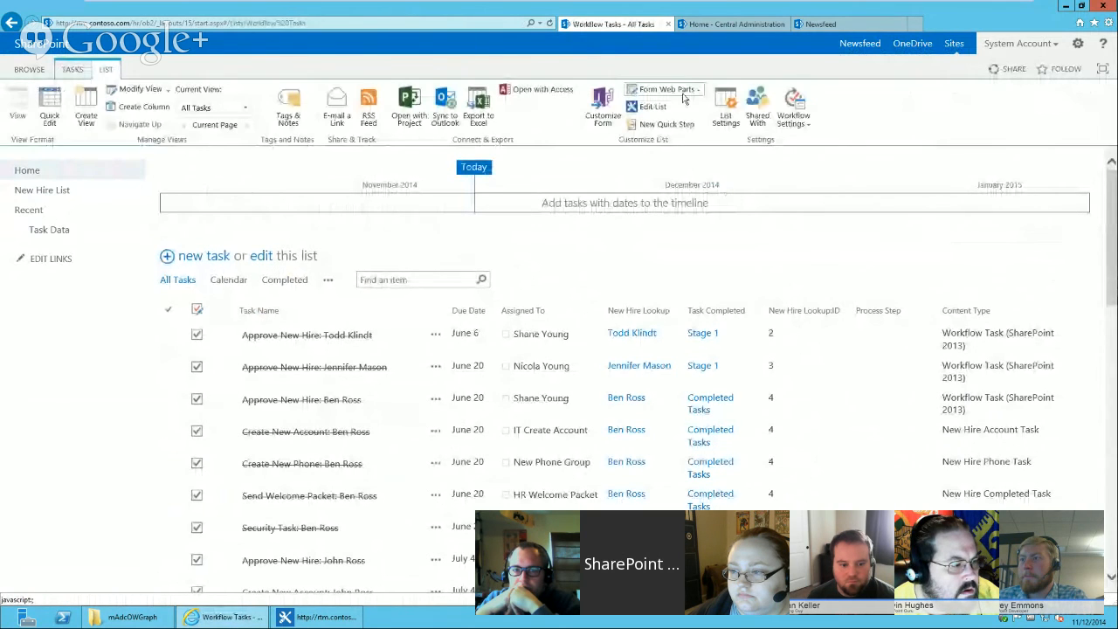
{"action": "left_click", "coordinate": [685, 96]}
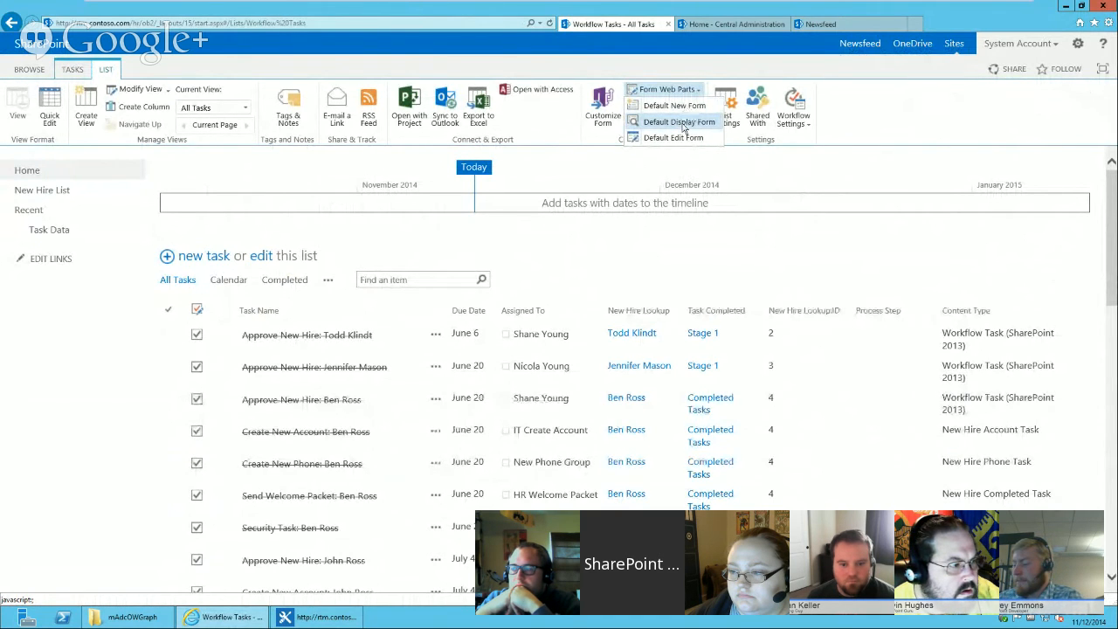
{"action": "left_click", "coordinate": [681, 123]}
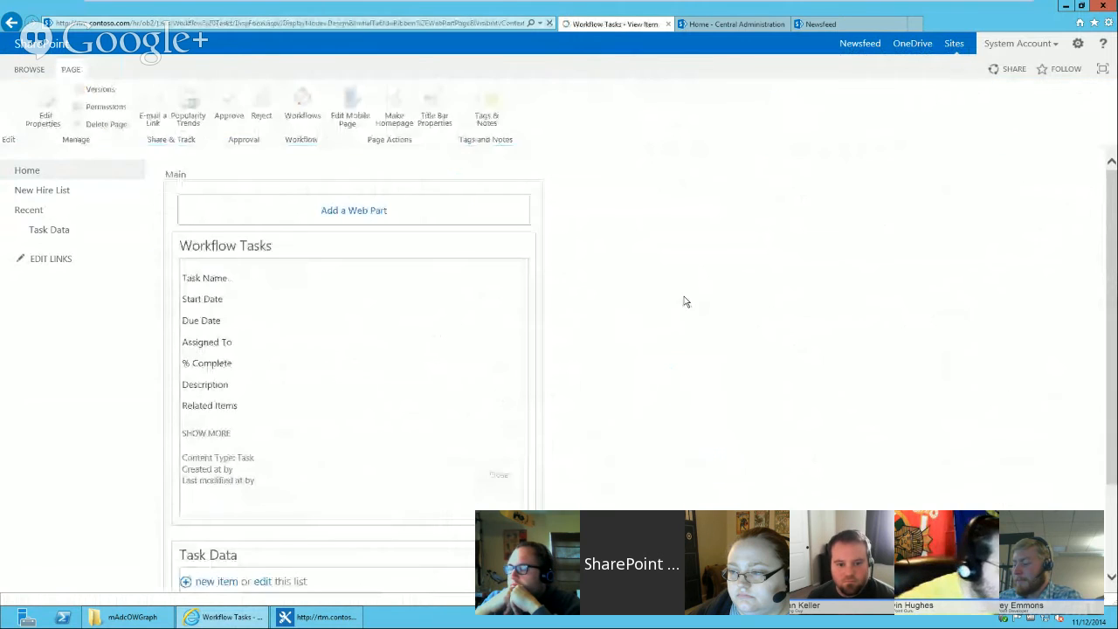
Reconfigure the Task Data web part connection to use Process Step as the provider field for the consumer ID field.
{"action": "scroll", "coordinate": [1116, 463], "scroll_direction": "down", "scroll_amount": 2}
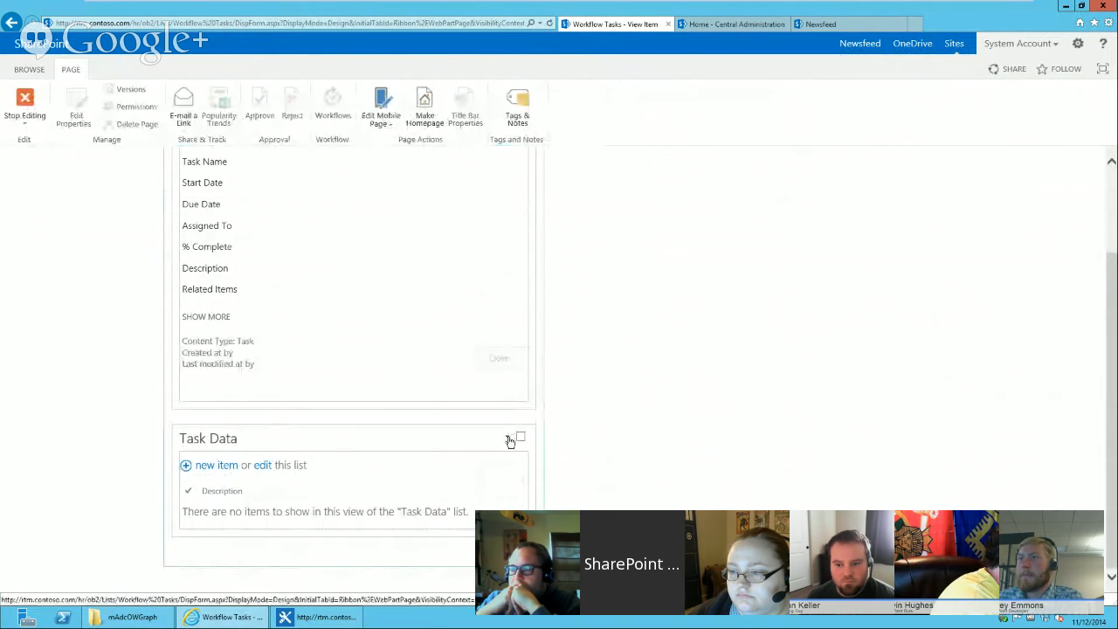
{"action": "left_click", "coordinate": [507, 438]}
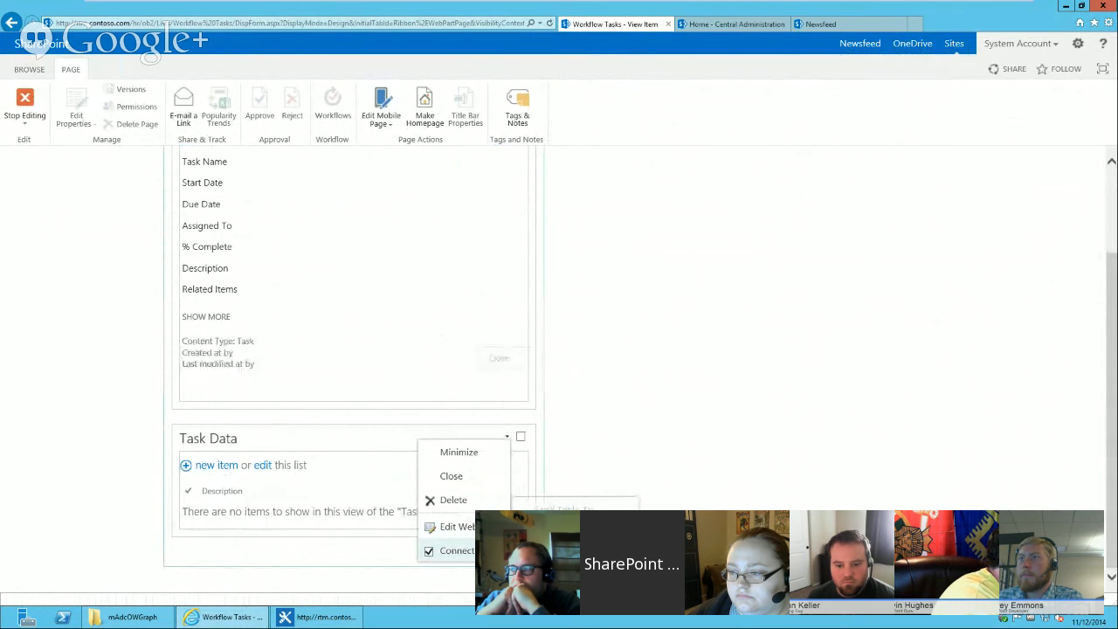
{"action": "left_click", "coordinate": [681, 552]}
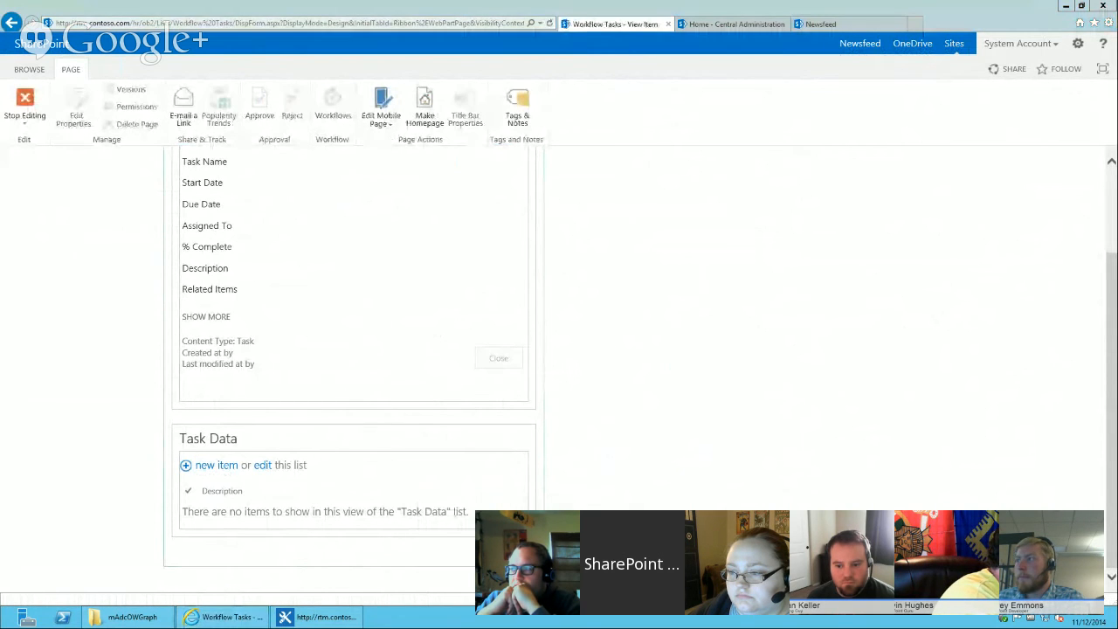
{"action": "left_click", "coordinate": [559, 330]}
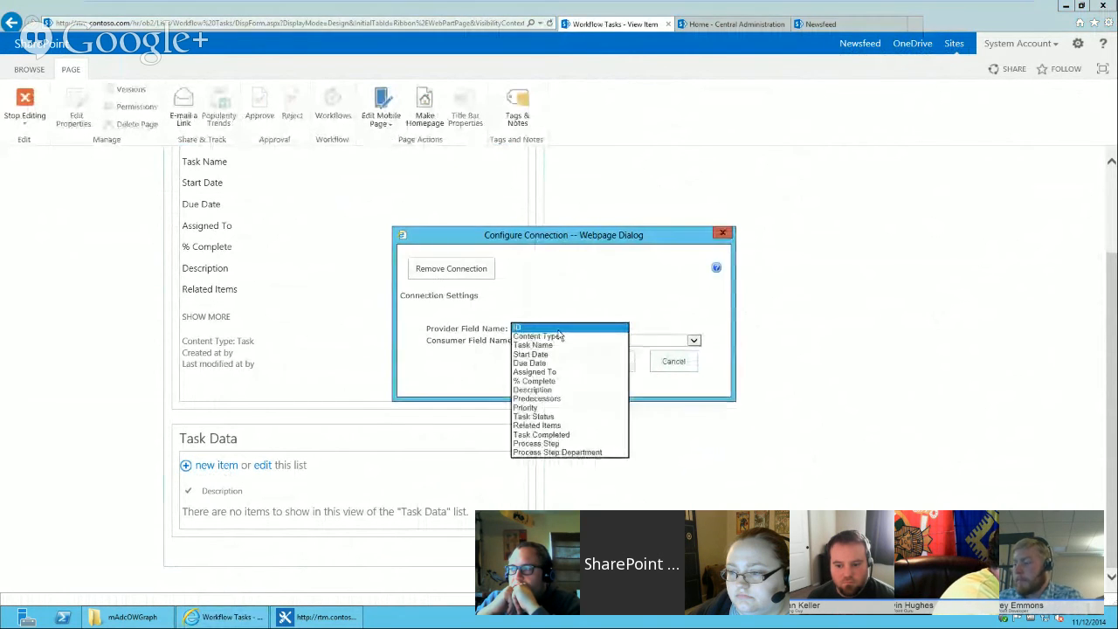
{"action": "left_click", "coordinate": [560, 443]}
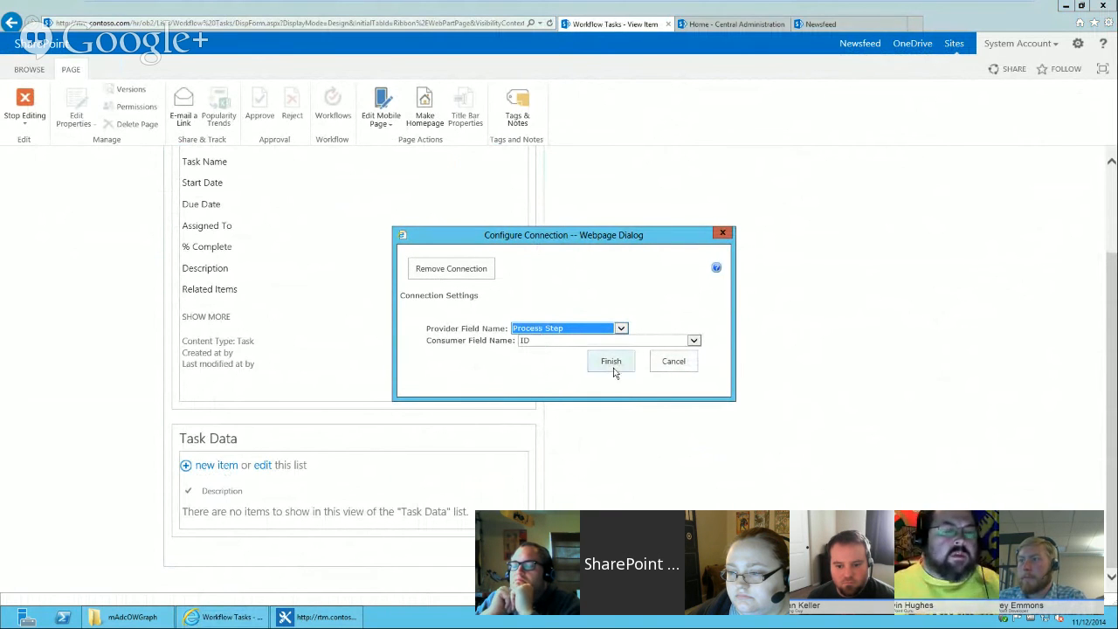
{"action": "left_click", "coordinate": [611, 361]}
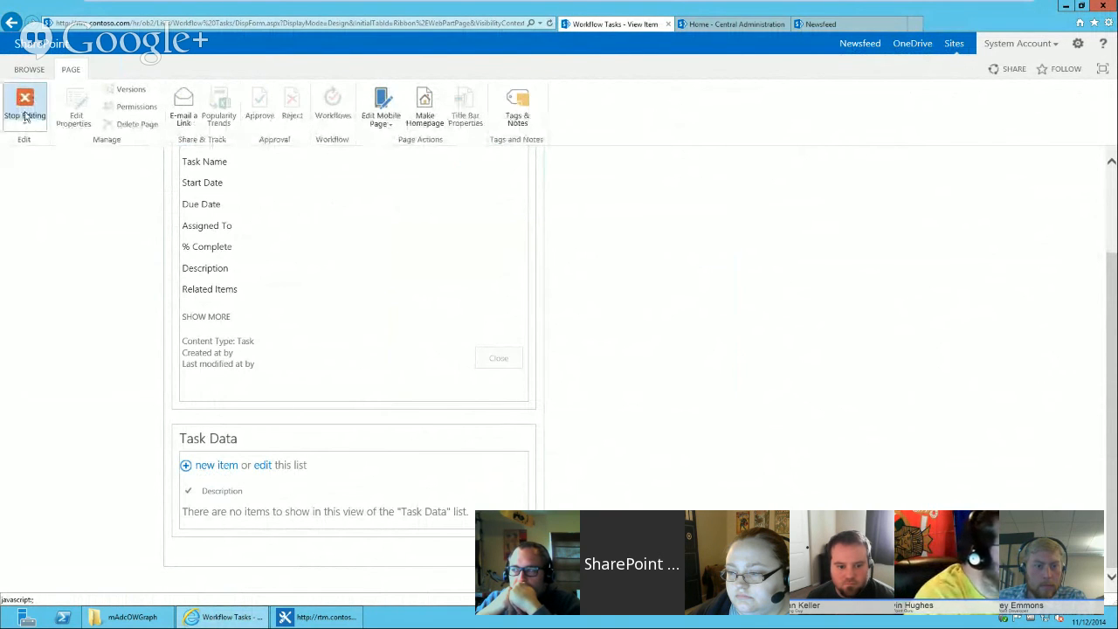
Set the Task Data web part's toolbar type to No Toolbar.
{"action": "left_click", "coordinate": [506, 437]}
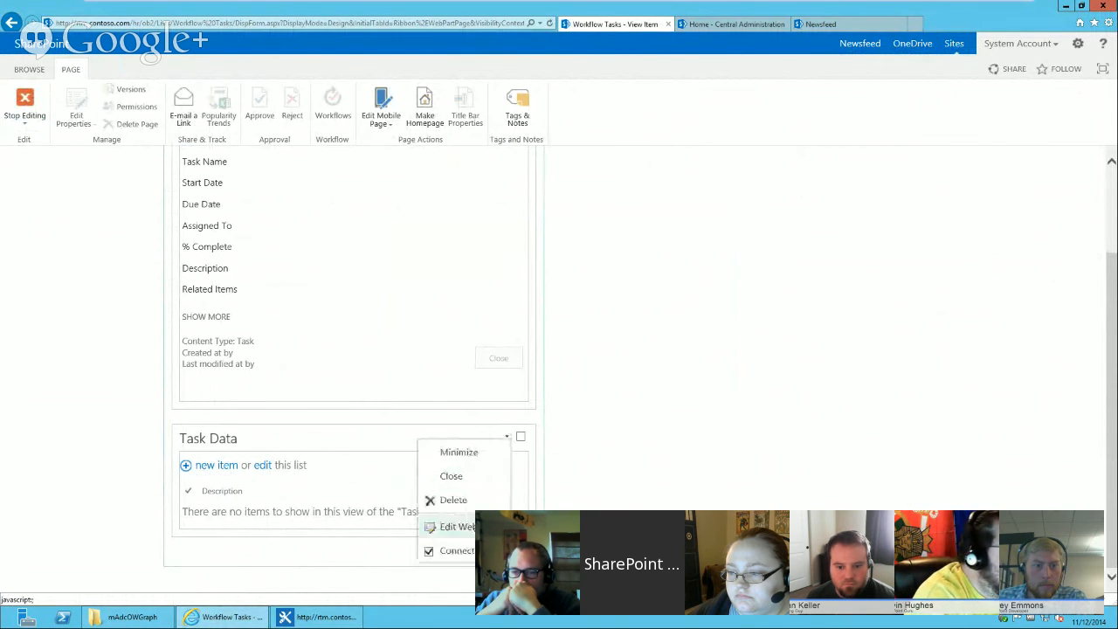
{"action": "left_click", "coordinate": [450, 524]}
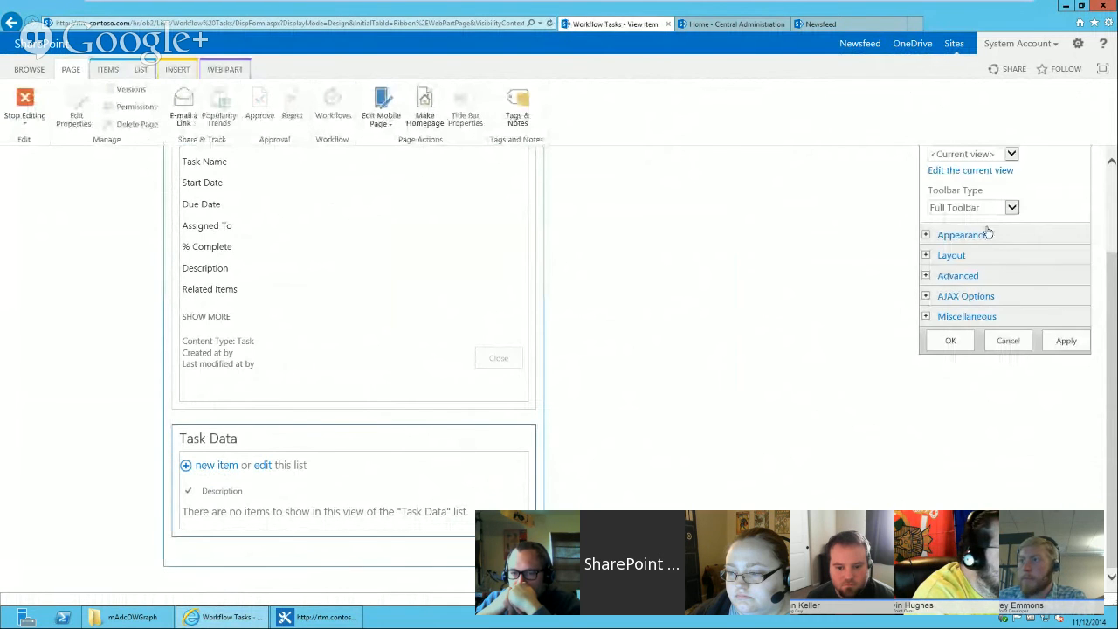
{"action": "left_click", "coordinate": [987, 208]}
{"action": "left_click", "coordinate": [961, 229]}
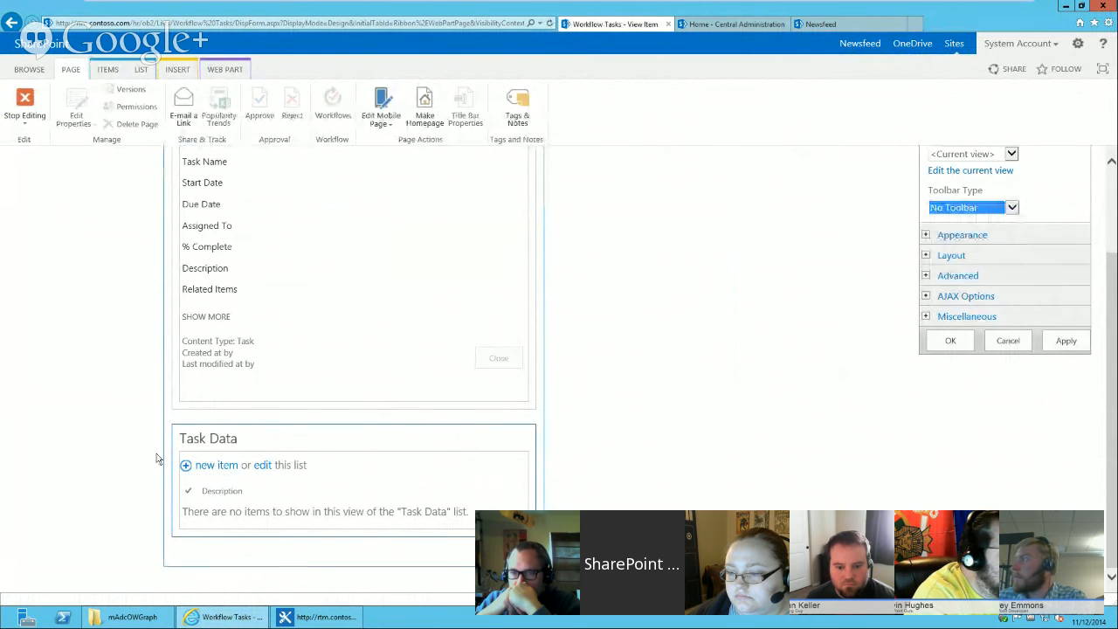
{"action": "left_click", "coordinate": [952, 341]}
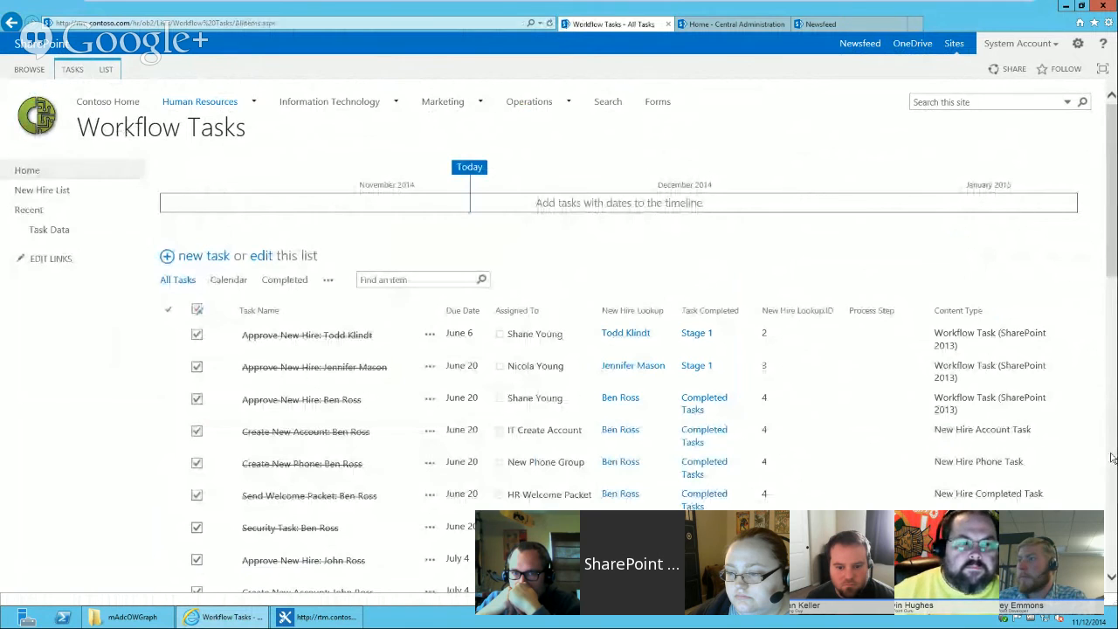
Open the last Manager Approval task to check its Task Data part, then close it.
{"action": "scroll", "coordinate": [1111, 458], "scroll_direction": "down", "scroll_amount": 15}
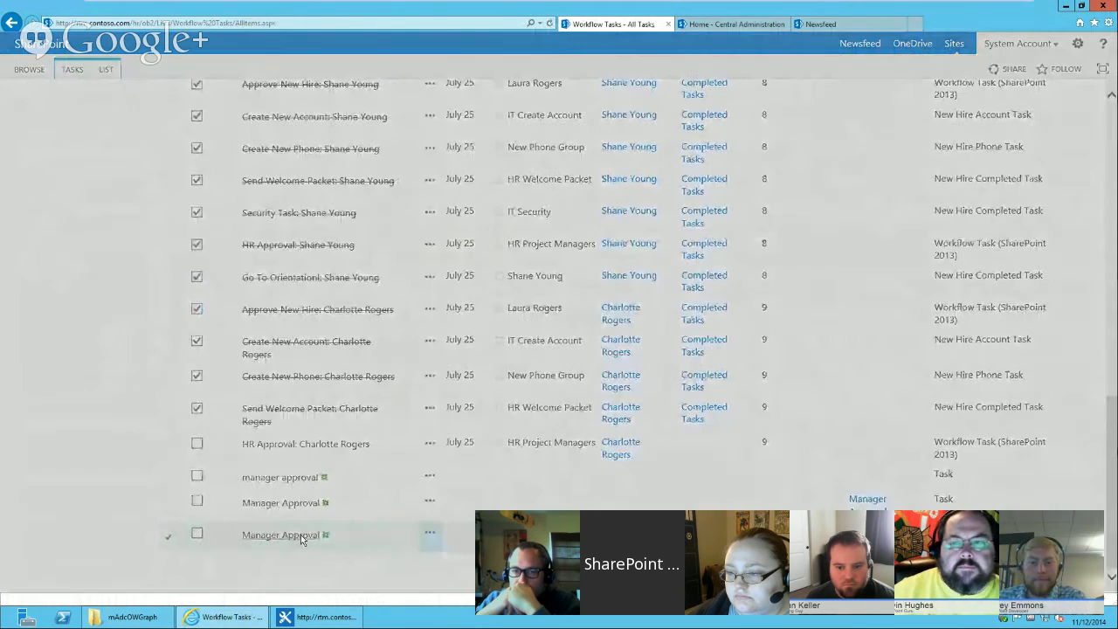
{"action": "left_click", "coordinate": [300, 534]}
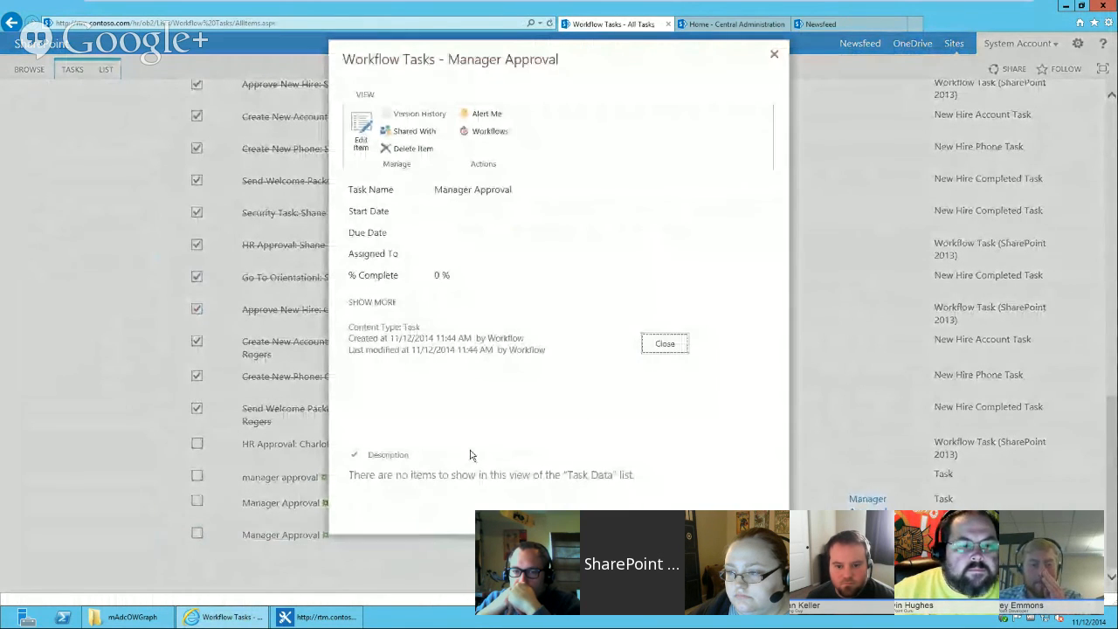
{"action": "left_click", "coordinate": [774, 54]}
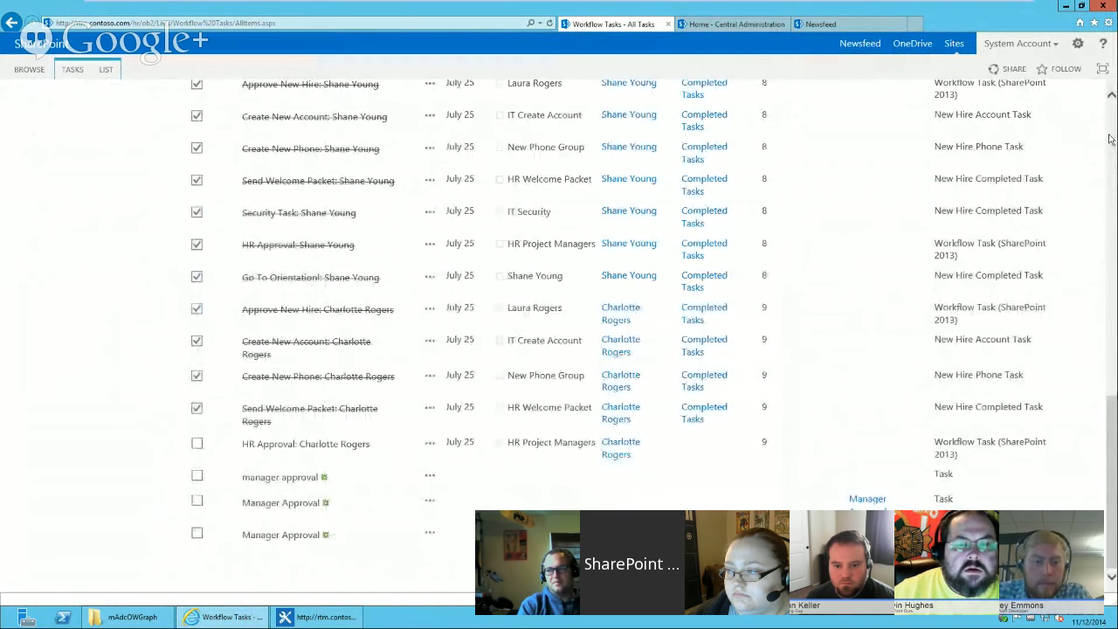
Open the Process Step site column's settings from Site Settings.
{"action": "scroll", "coordinate": [1109, 138], "scroll_direction": "up", "scroll_amount": 15}
{"action": "left_click", "coordinate": [1079, 44]}
{"action": "left_click", "coordinate": [1048, 217]}
{"action": "left_click", "coordinate": [208, 276]}
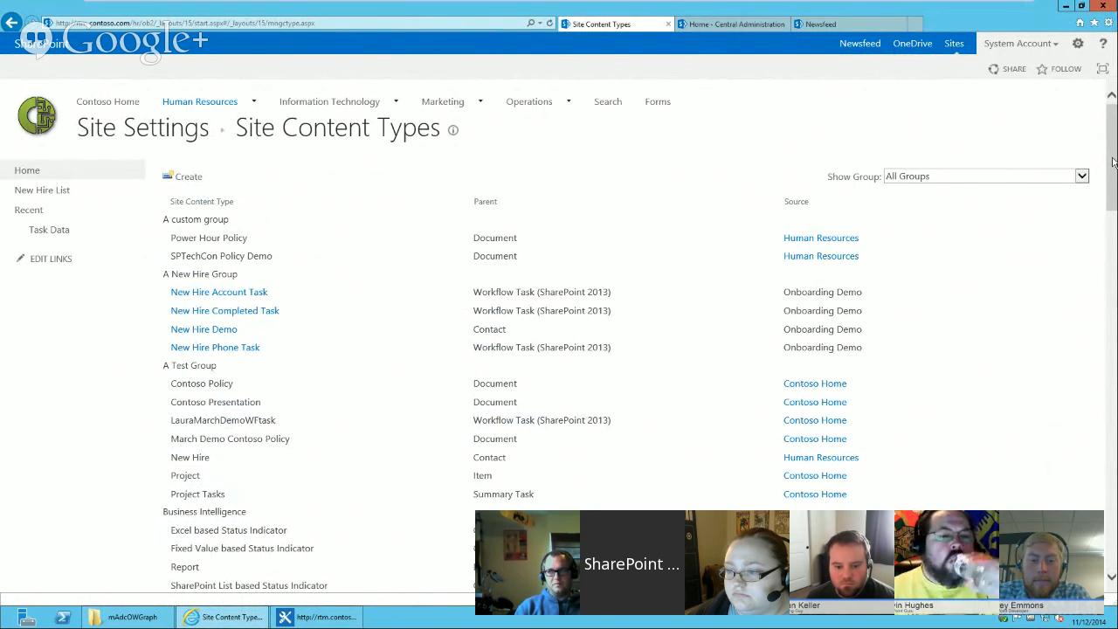
{"action": "mouse_move", "coordinate": [1114, 163]}
{"action": "left_mouse_down"}
{"action": "mouse_move", "coordinate": [1114, 205]}
{"action": "mouse_move", "coordinate": [1113, 164]}
{"action": "left_mouse_up"}
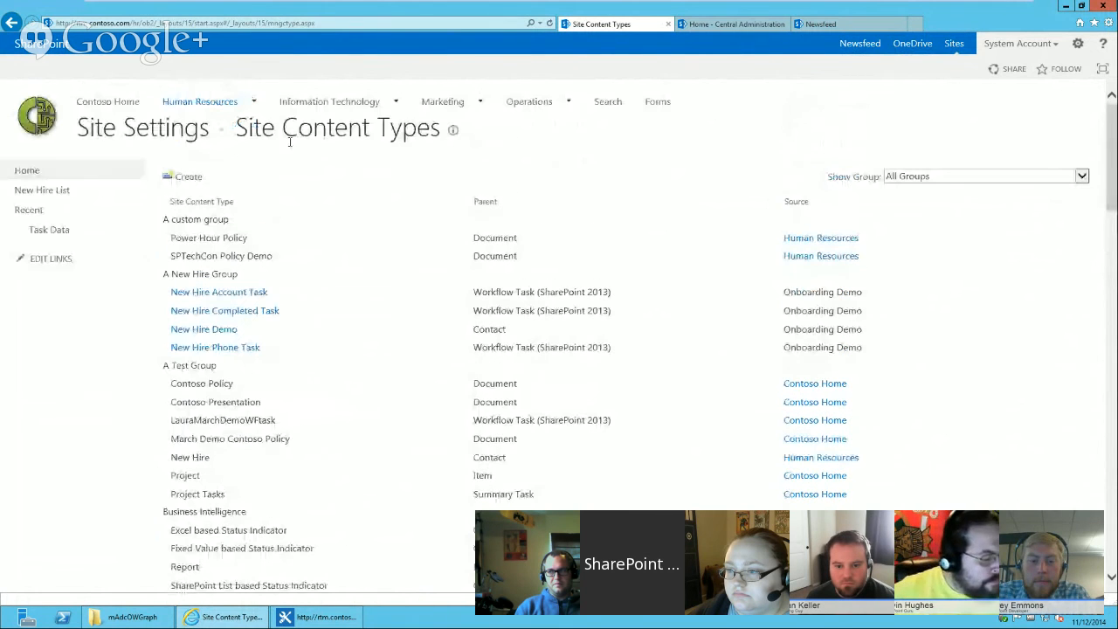
{"action": "left_click", "coordinate": [168, 131]}
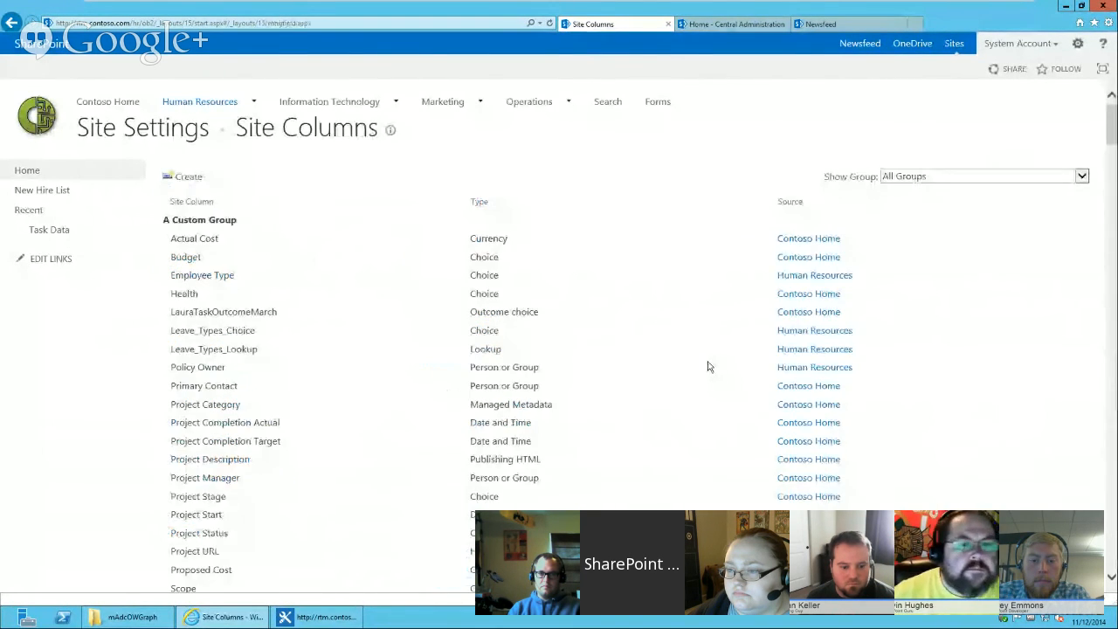
{"action": "left_click_drag", "start_coordinate": [1112, 129], "coordinate": [1114, 171]}
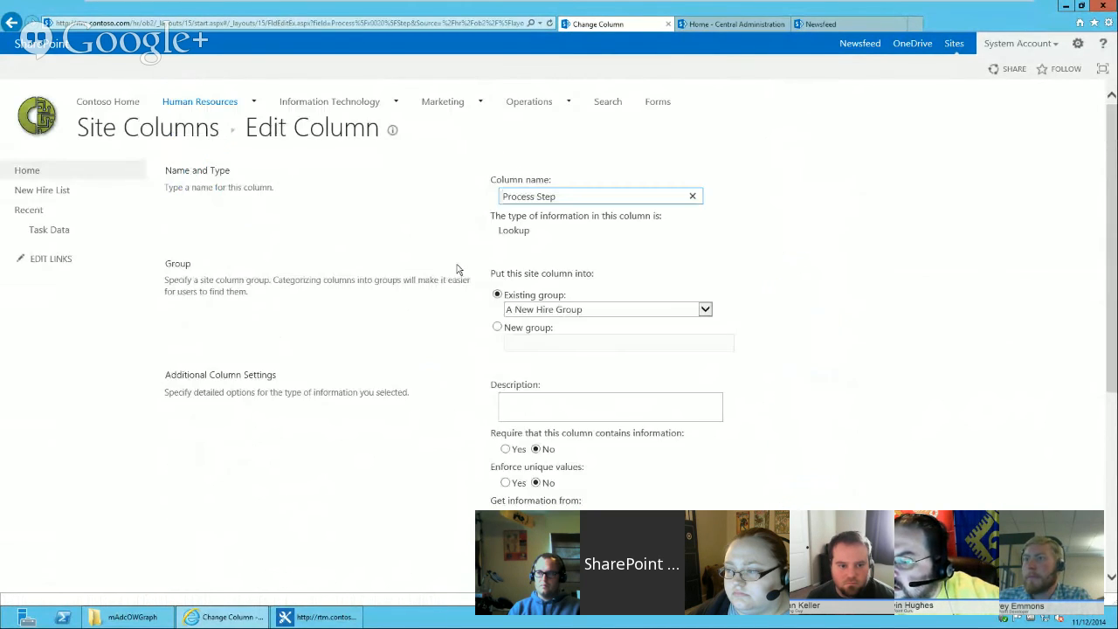
Tick ID as an additional field for the Process Step lookup, then leave the column page without saving.
{"action": "scroll", "coordinate": [1114, 299], "scroll_direction": "down", "scroll_amount": 3}
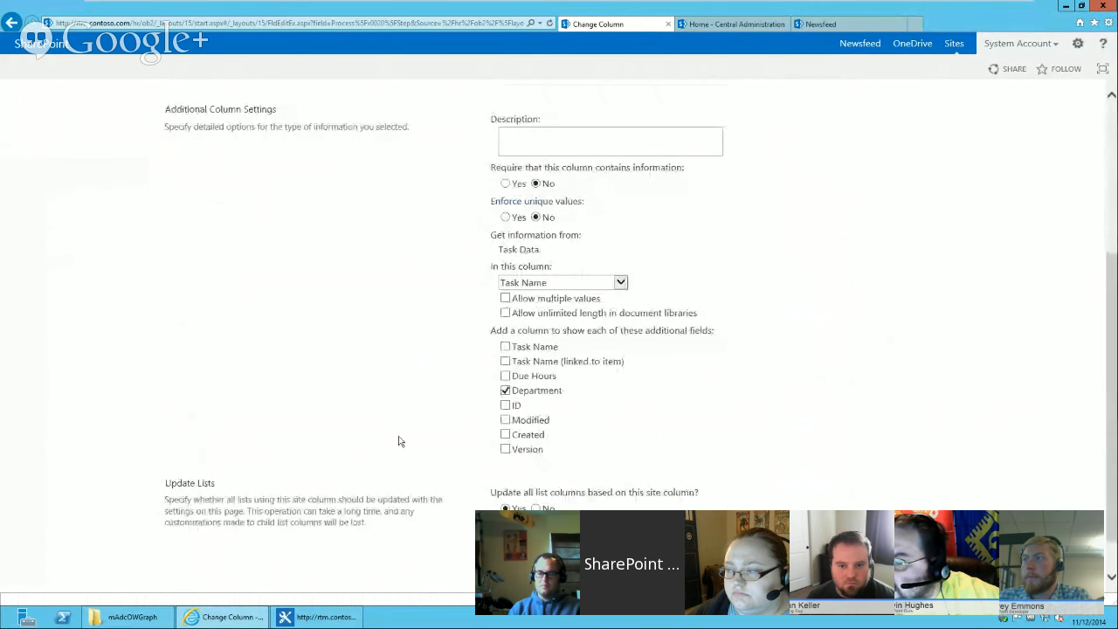
{"action": "left_click", "coordinate": [512, 408]}
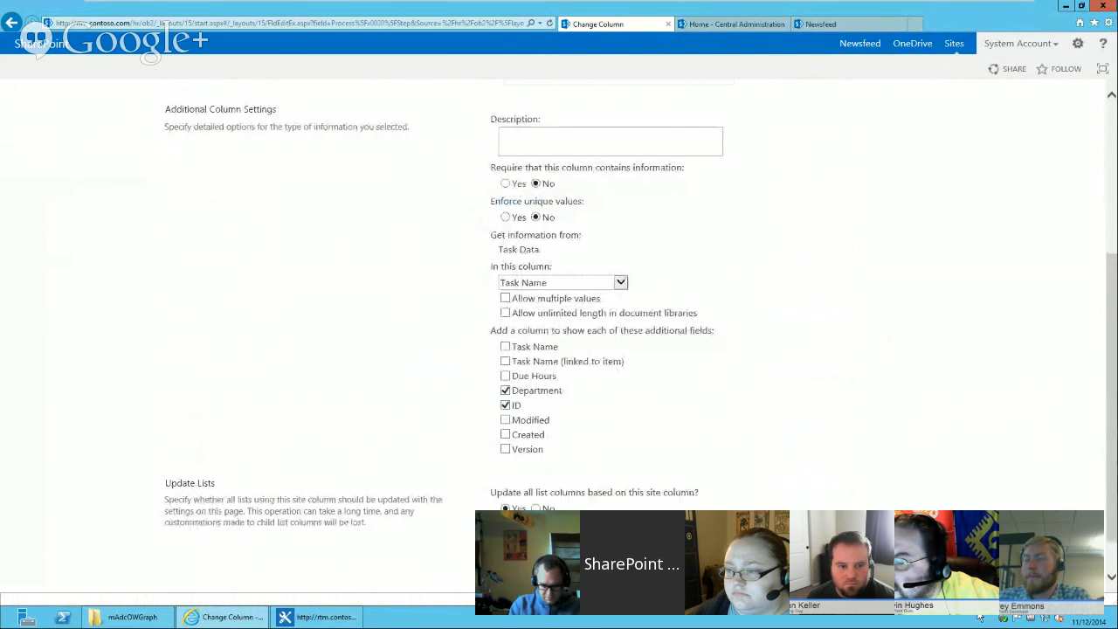
{"action": "scroll", "coordinate": [901, 454], "scroll_direction": "up", "scroll_amount": 3}
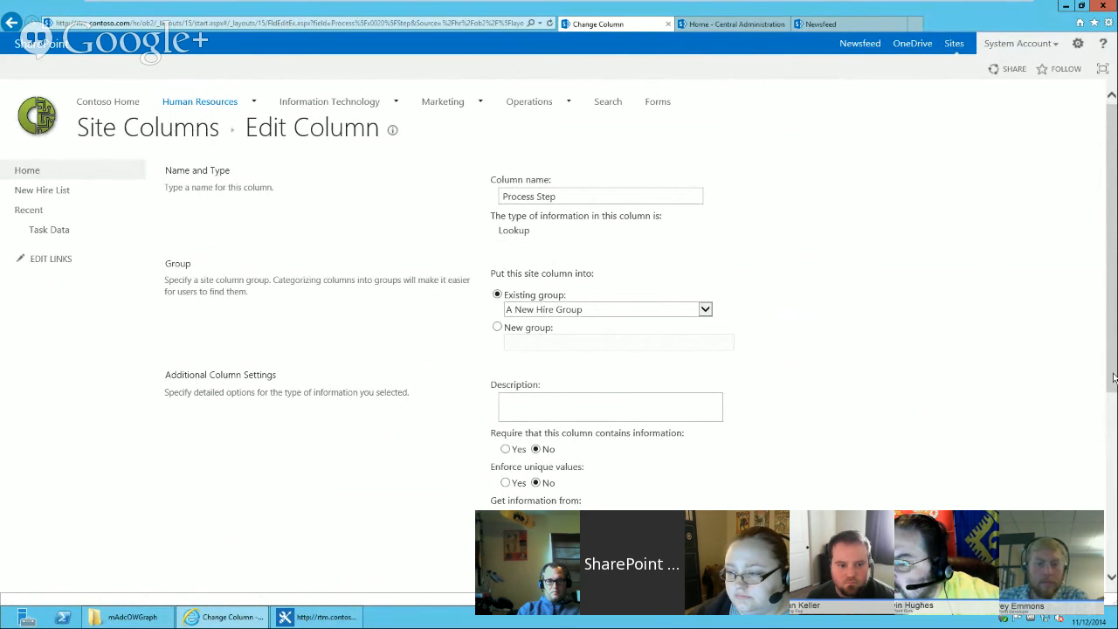
{"action": "scroll", "coordinate": [1114, 377], "scroll_direction": "down", "scroll_amount": 3}
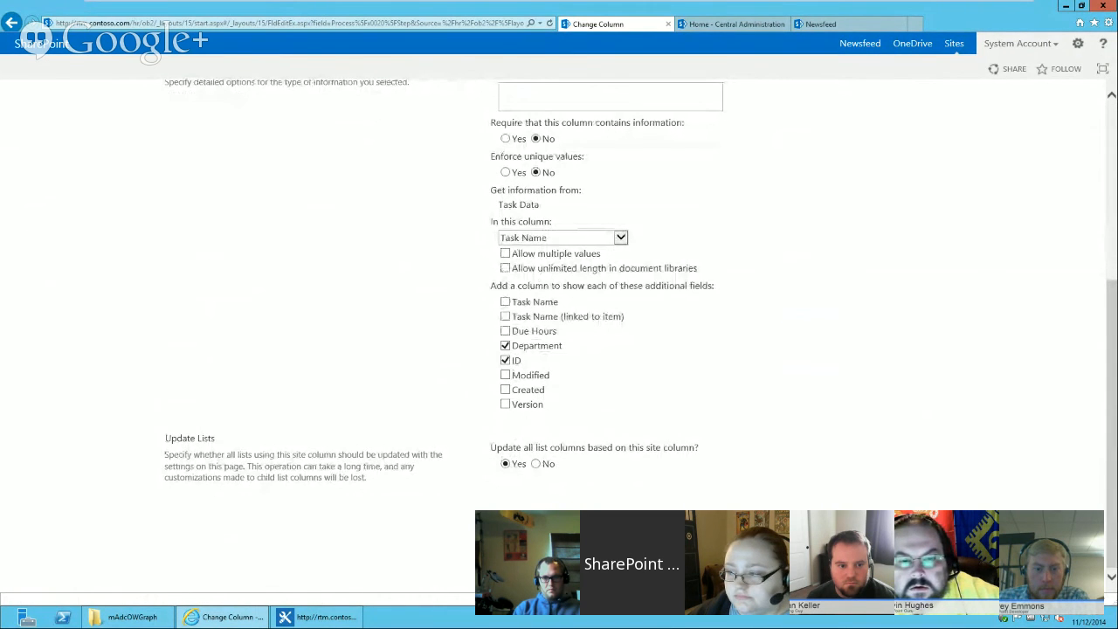
{"action": "scroll", "coordinate": [611, 349], "scroll_direction": "up", "scroll_amount": 3}
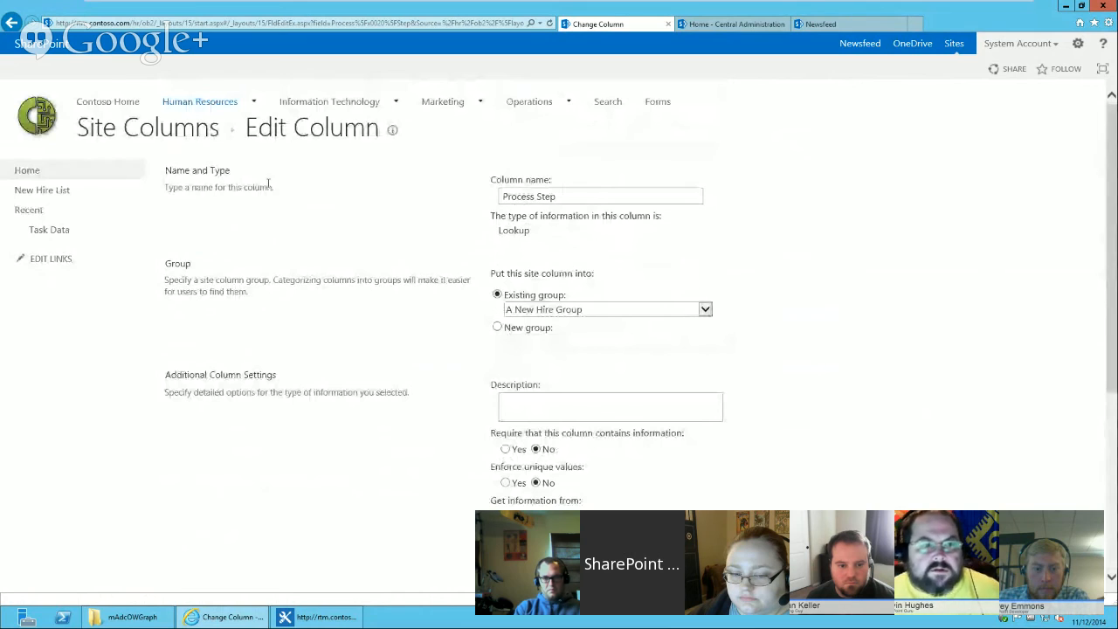
{"action": "key", "text": "alt+Left"}
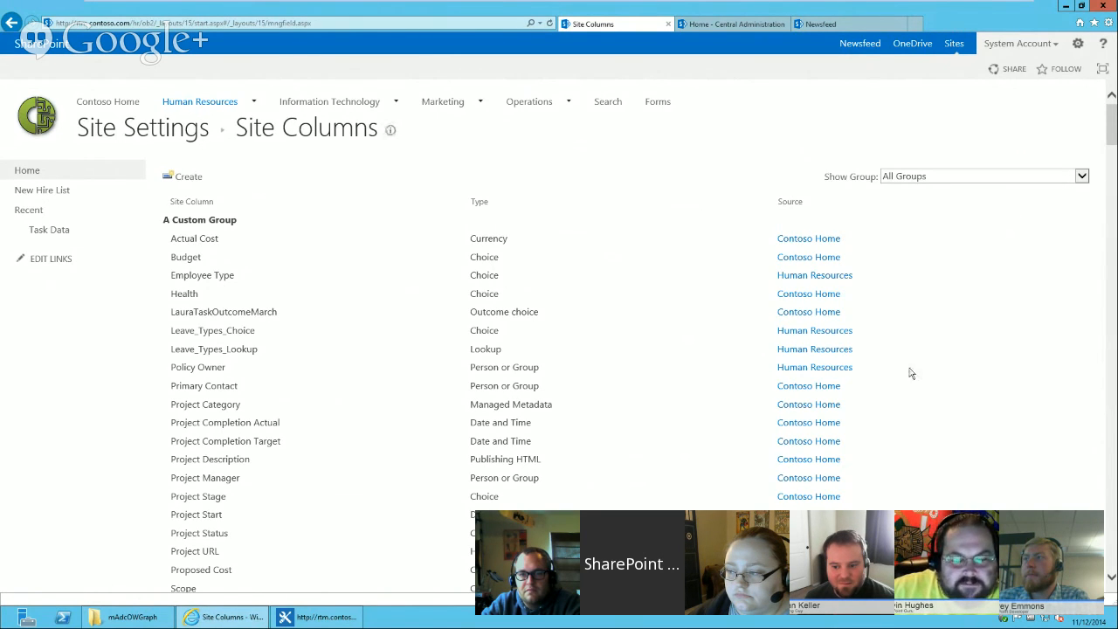
Review the Task Data web part's connection on the Workflow Tasks display form, then cancel and stop editing.
{"action": "mouse_move", "coordinate": [1112, 131]}
{"action": "left_mouse_down"}
{"action": "mouse_move", "coordinate": [1111, 220]}
{"action": "mouse_move", "coordinate": [1112, 125]}
{"action": "left_mouse_up"}
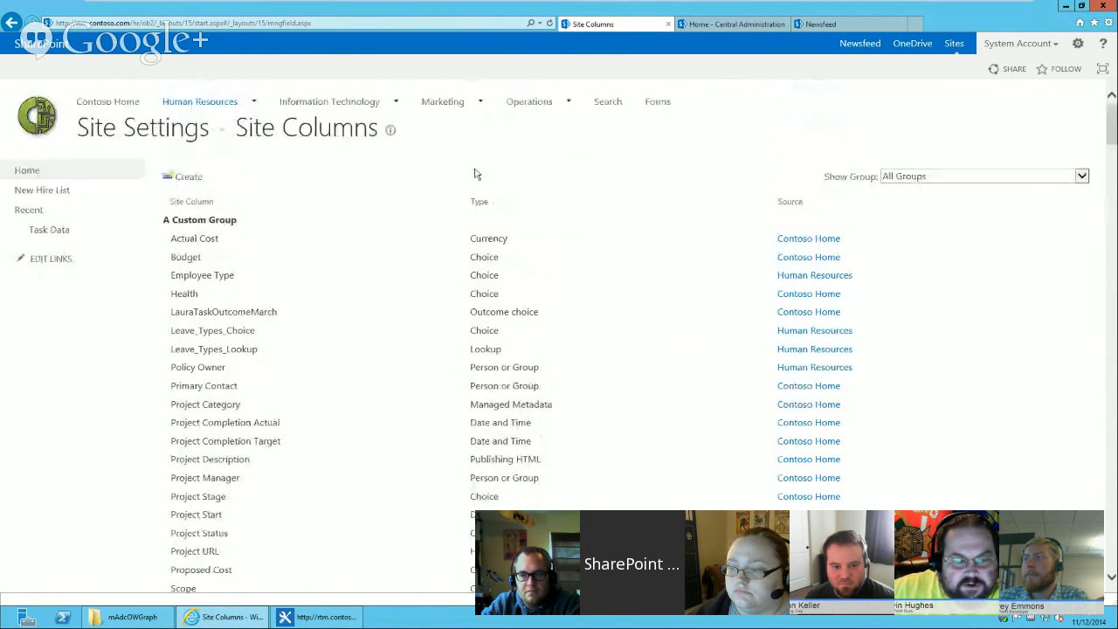
{"action": "left_click", "coordinate": [35, 171]}
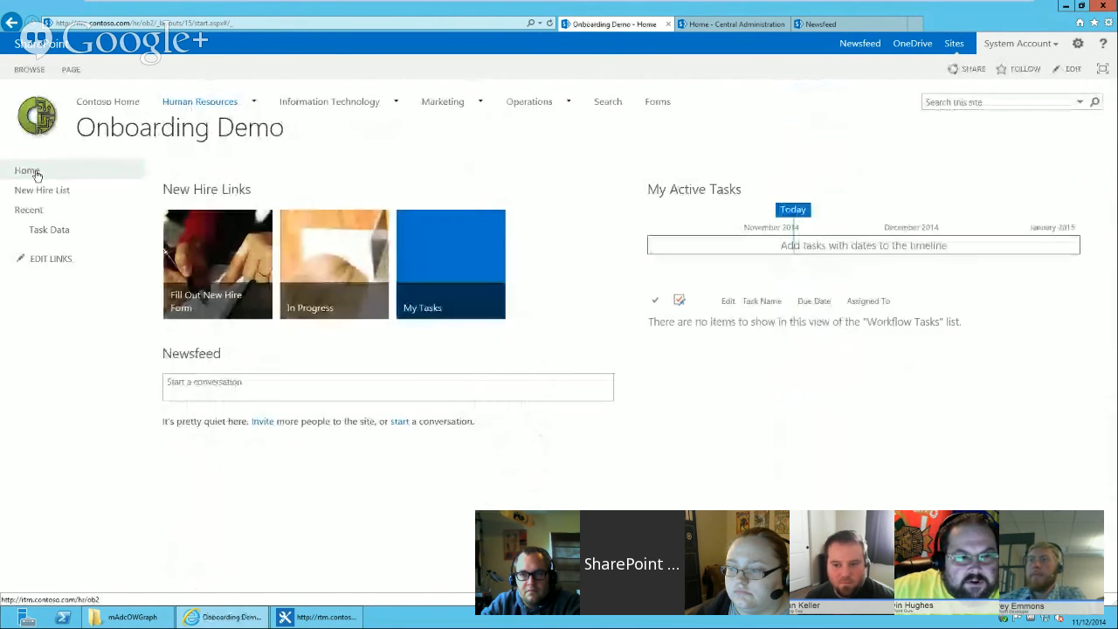
{"action": "left_click", "coordinate": [711, 190]}
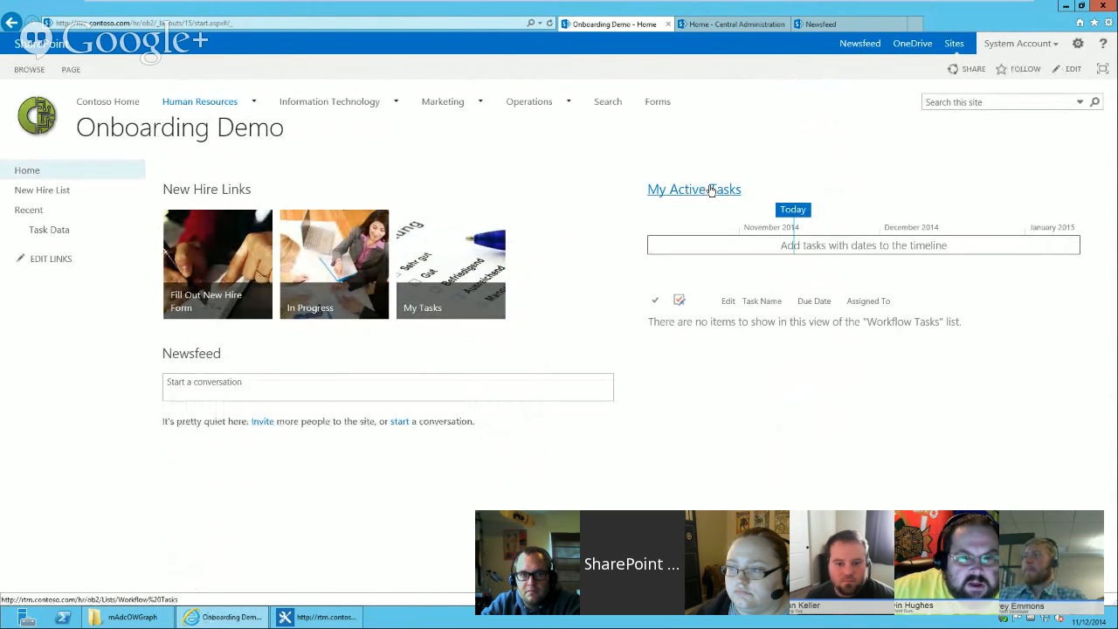
{"action": "left_click", "coordinate": [105, 72]}
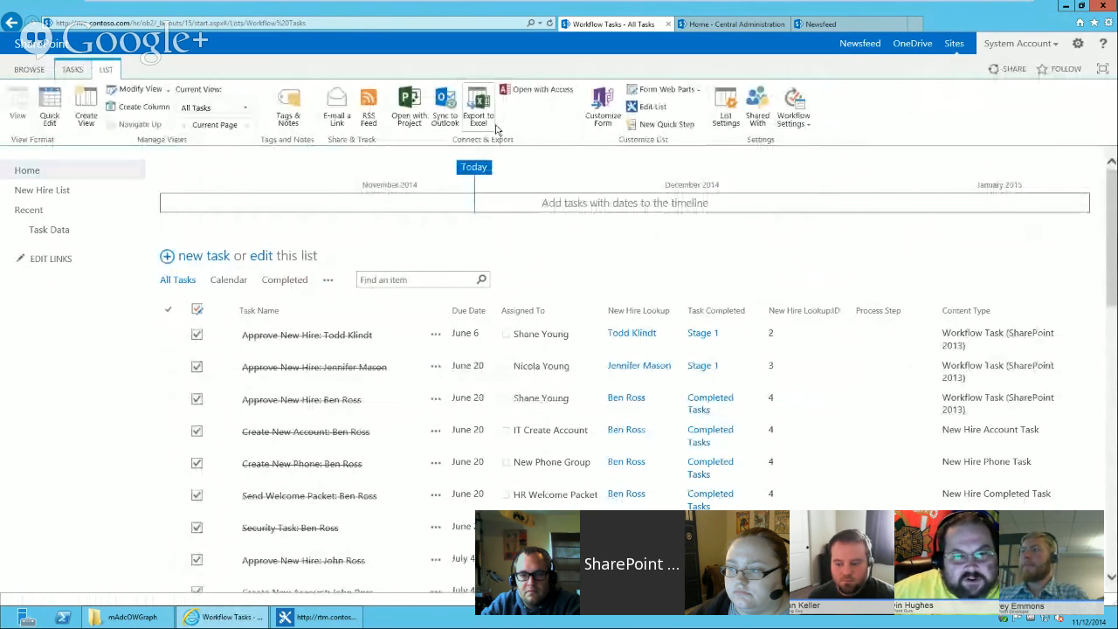
{"action": "left_click", "coordinate": [666, 89]}
{"action": "left_click", "coordinate": [671, 123]}
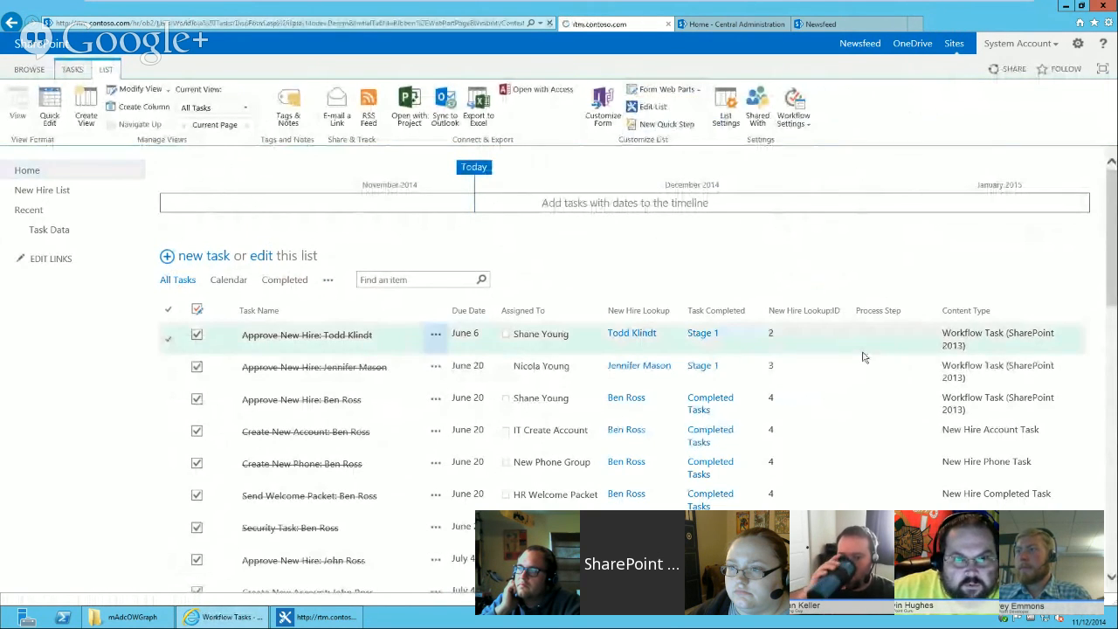
{"action": "scroll", "coordinate": [1093, 325], "scroll_direction": "down", "scroll_amount": 2}
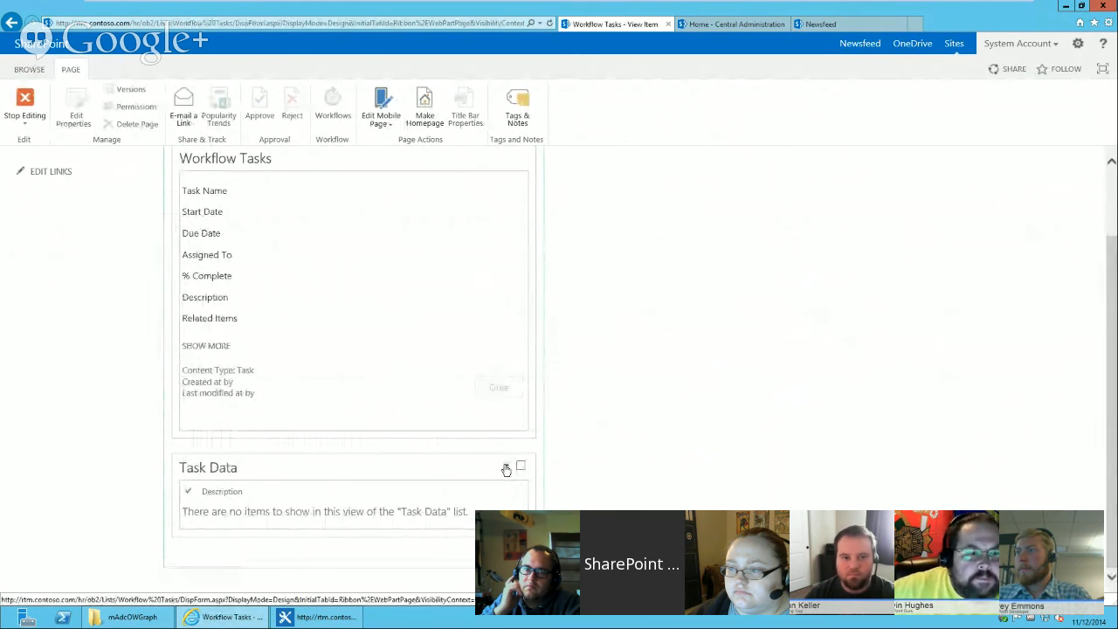
{"action": "left_click", "coordinate": [506, 470]}
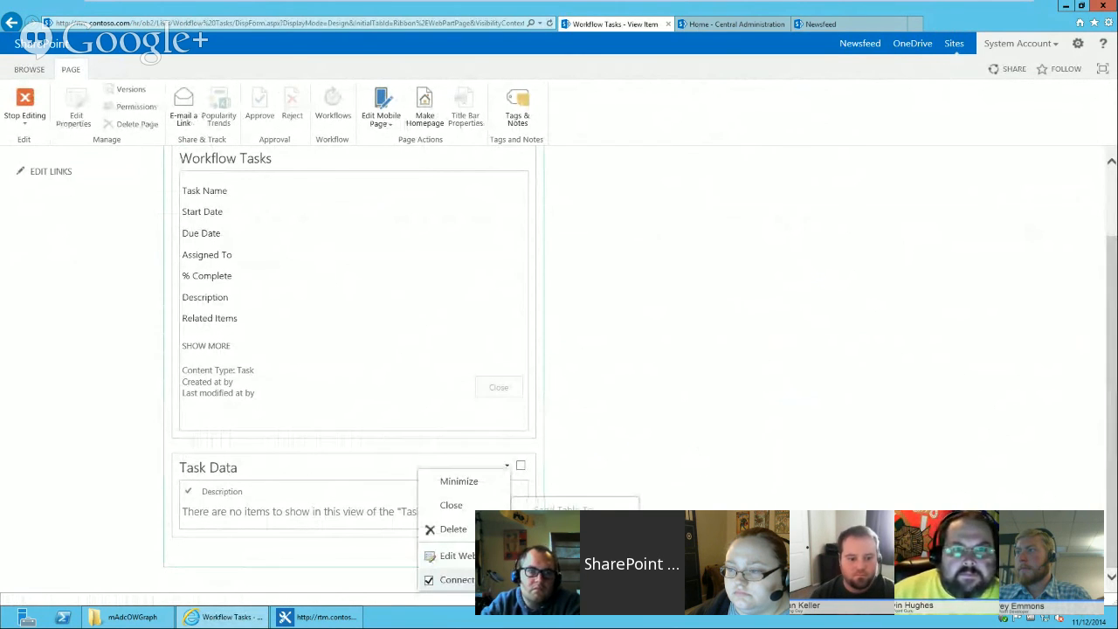
{"action": "left_click", "coordinate": [684, 470]}
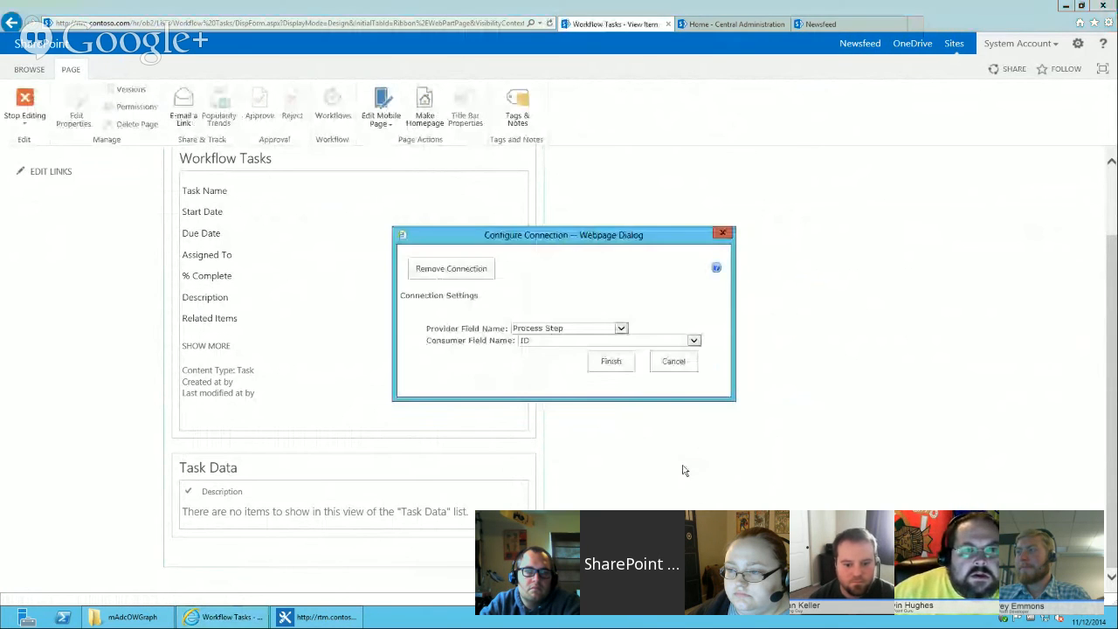
{"action": "left_click", "coordinate": [574, 330]}
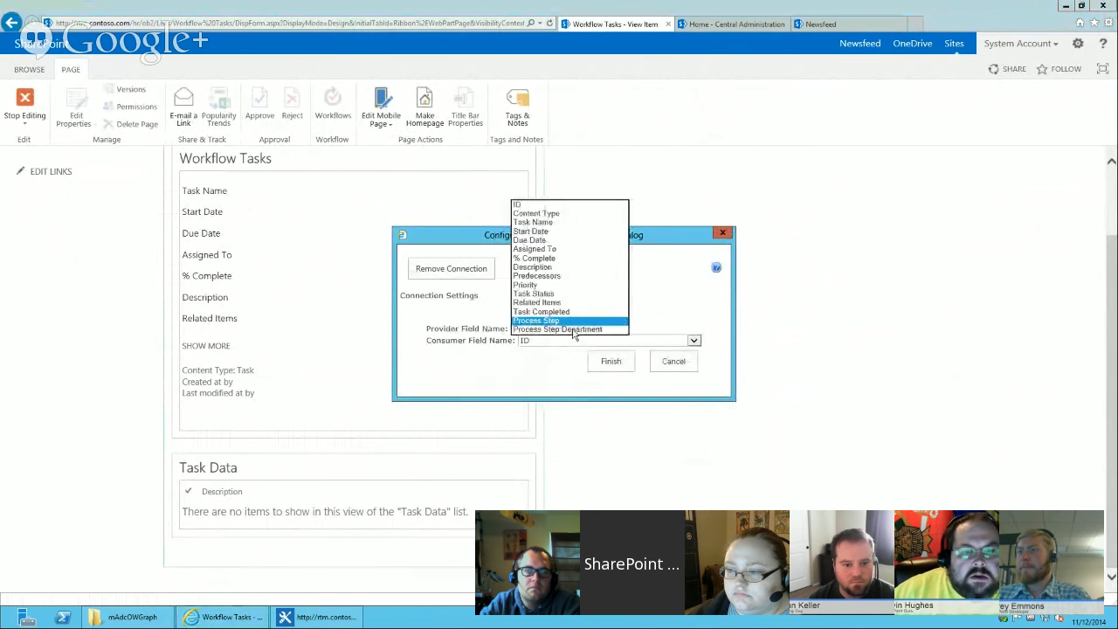
{"action": "left_click", "coordinate": [678, 366]}
{"action": "left_click", "coordinate": [680, 367]}
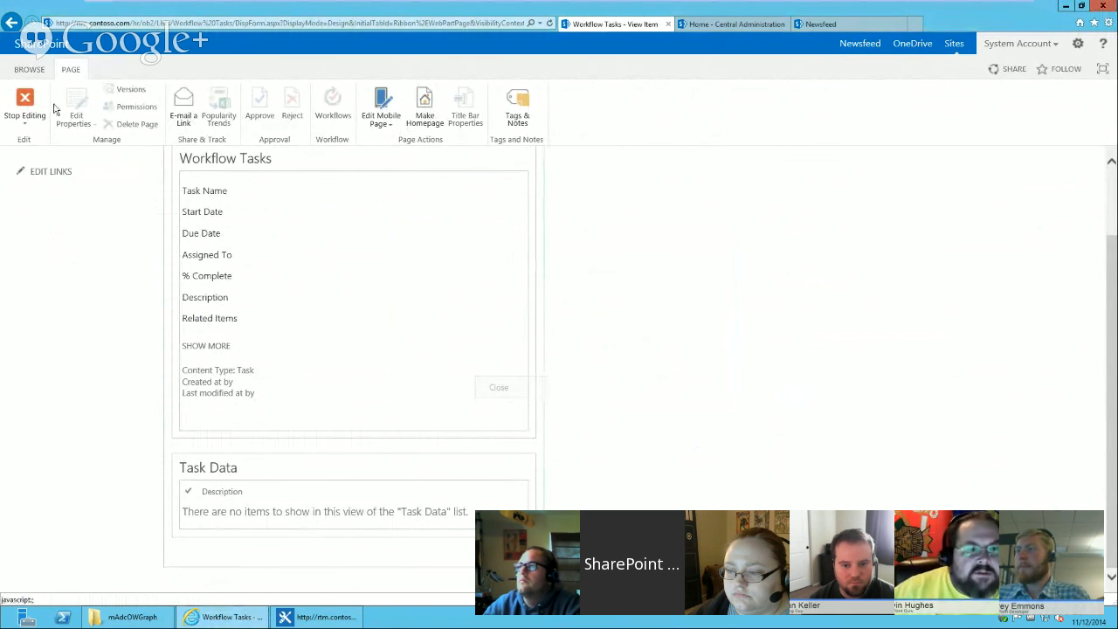
{"action": "left_click", "coordinate": [24, 104]}
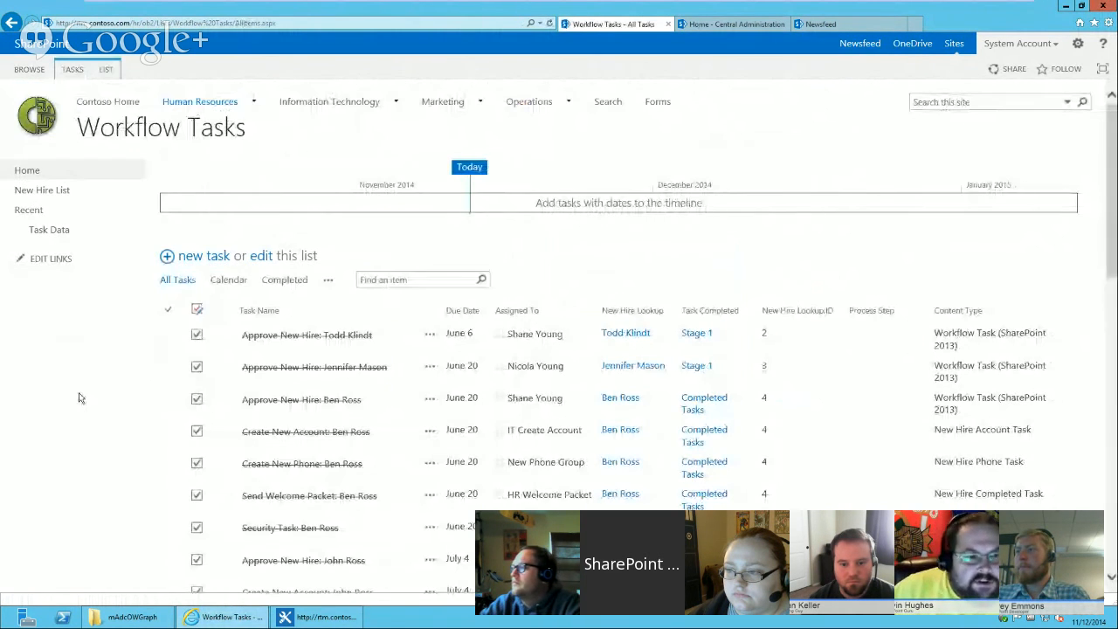
Remove the Process Step column from the Workflow Tasks list's Task content type.
{"action": "left_click", "coordinate": [106, 71]}
{"action": "left_click", "coordinate": [714, 117]}
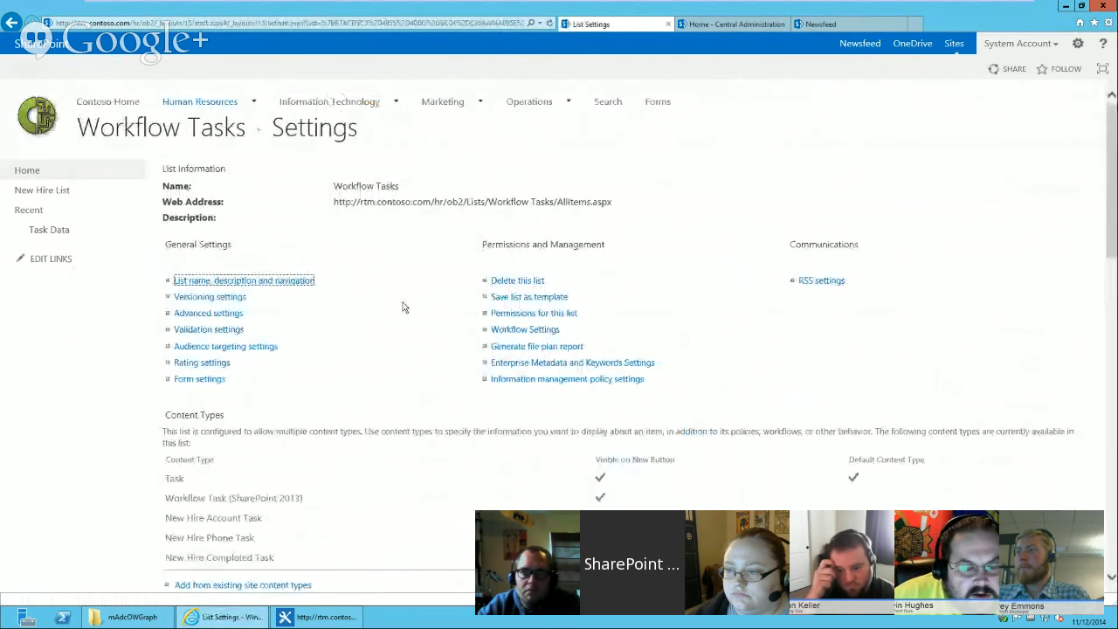
{"action": "left_click", "coordinate": [175, 479]}
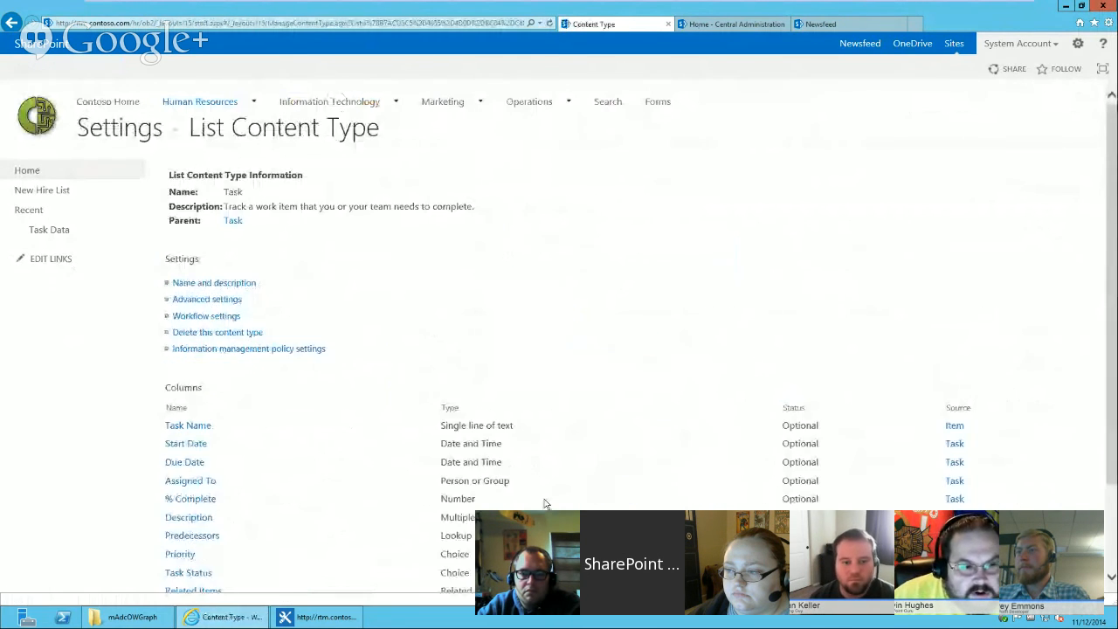
{"action": "scroll", "coordinate": [518, 496], "scroll_direction": "down", "scroll_amount": 2}
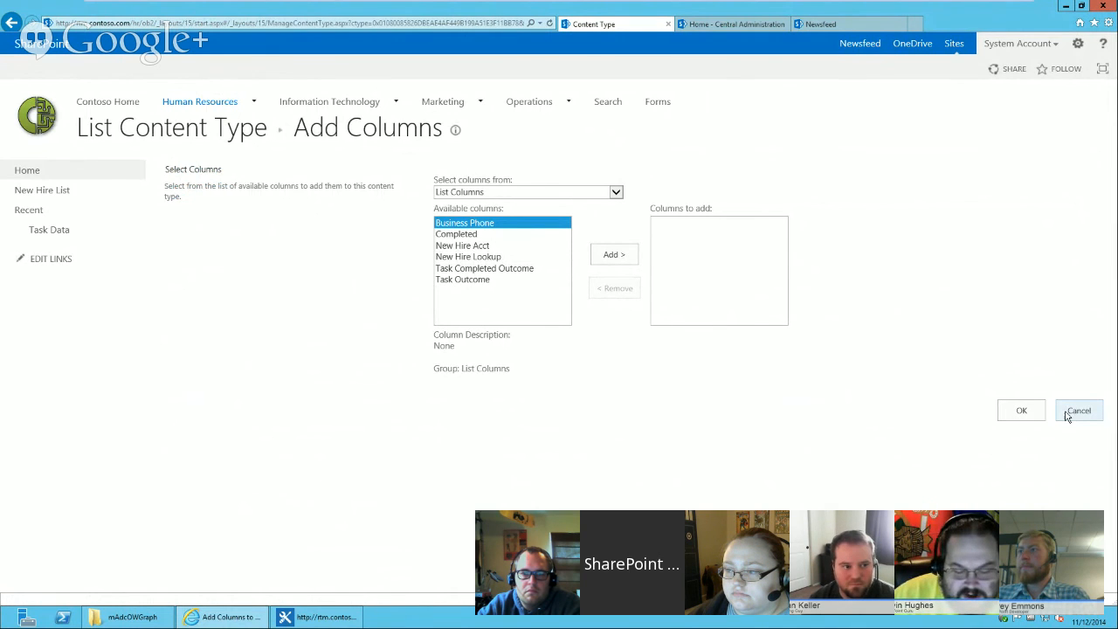
{"action": "left_click", "coordinate": [1079, 411]}
{"action": "scroll", "coordinate": [230, 501], "scroll_direction": "down", "scroll_amount": 3}
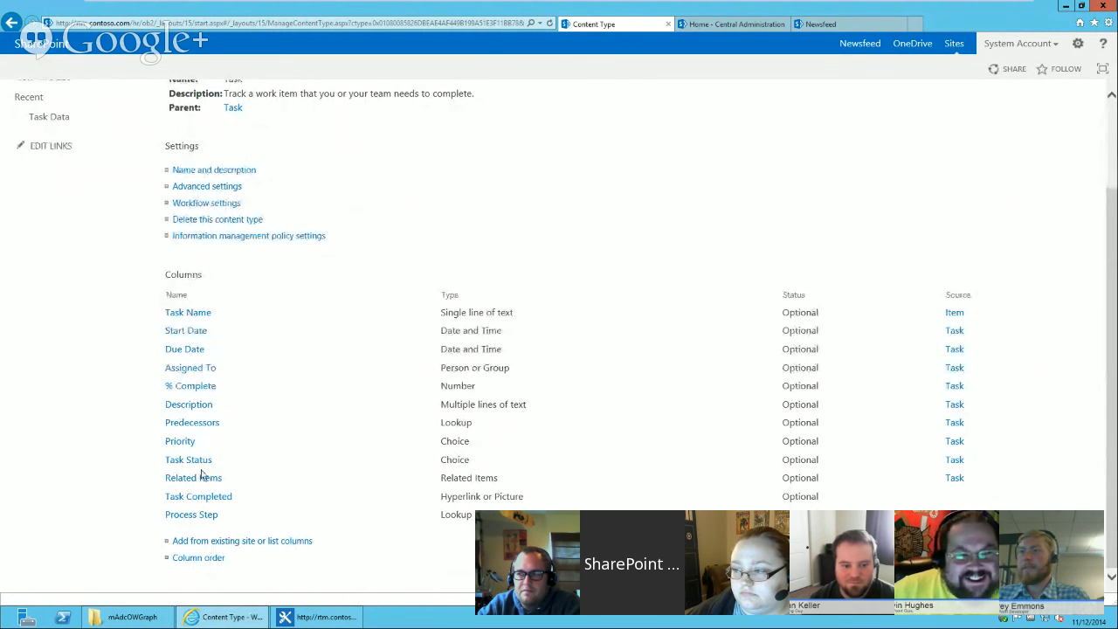
{"action": "left_click", "coordinate": [207, 515]}
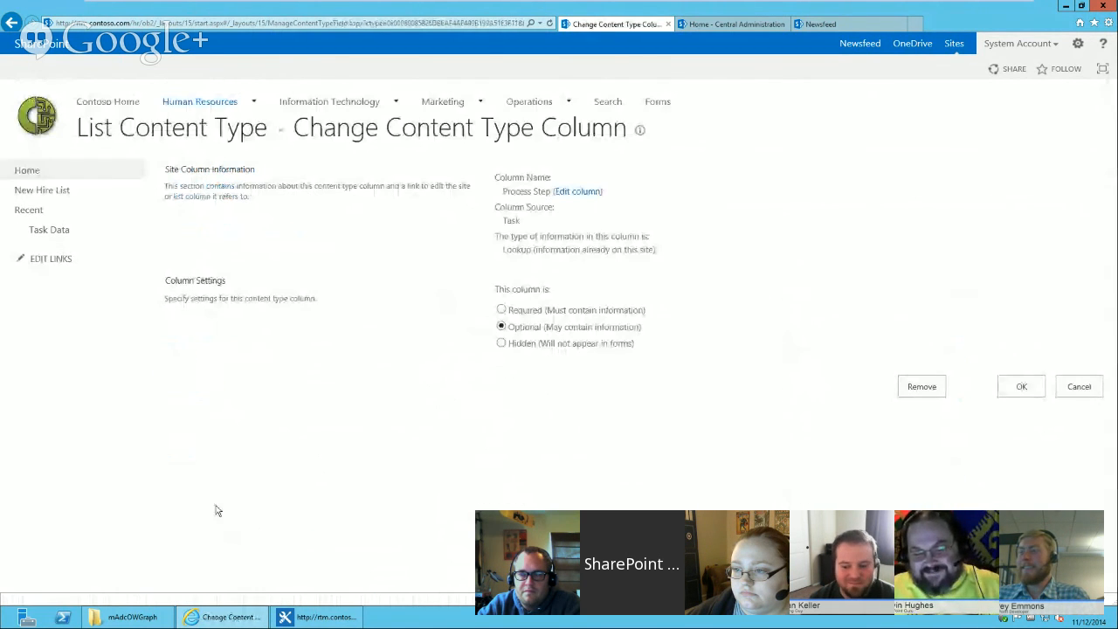
{"action": "left_click", "coordinate": [932, 393]}
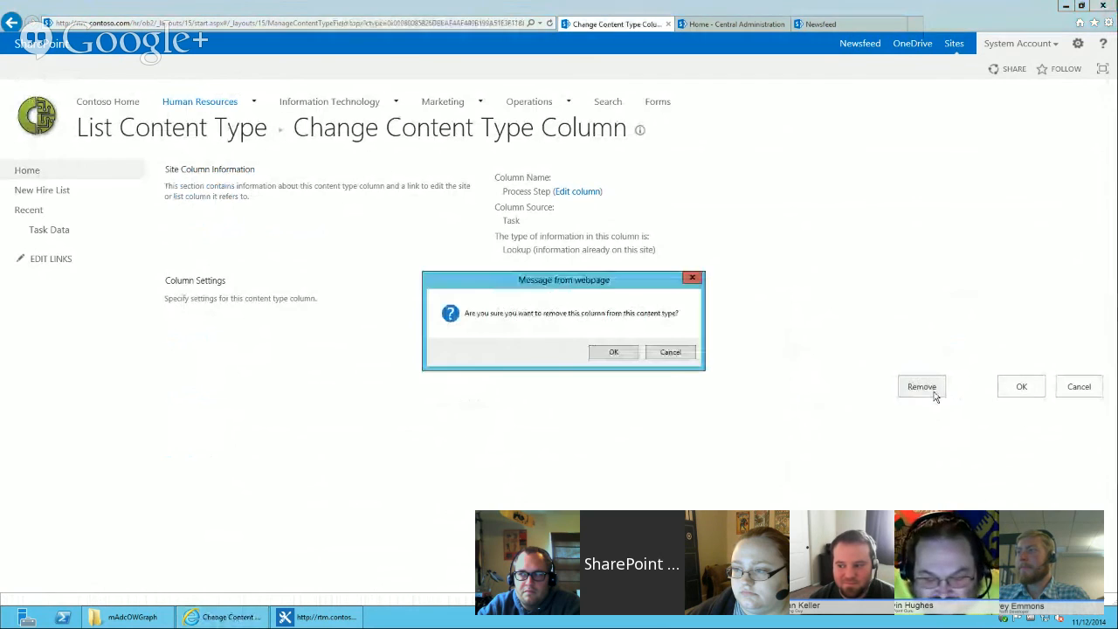
{"action": "left_click", "coordinate": [618, 350]}
Add the Process Step list column back to the Task content type.
{"action": "scroll", "coordinate": [311, 419], "scroll_direction": "down", "scroll_amount": 2}
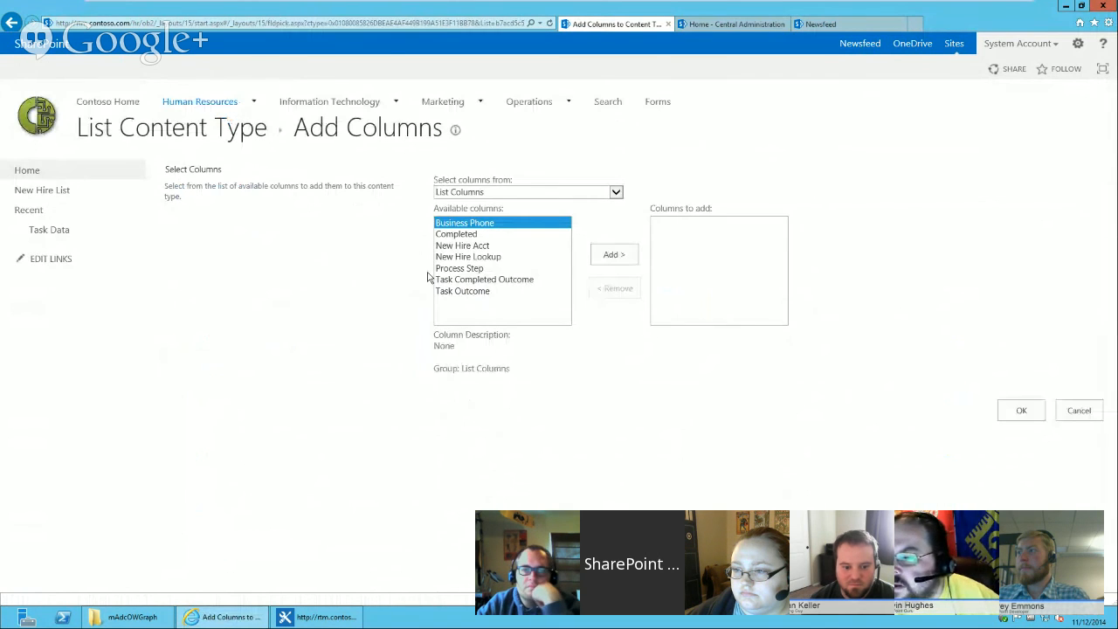
{"action": "left_click", "coordinate": [456, 270]}
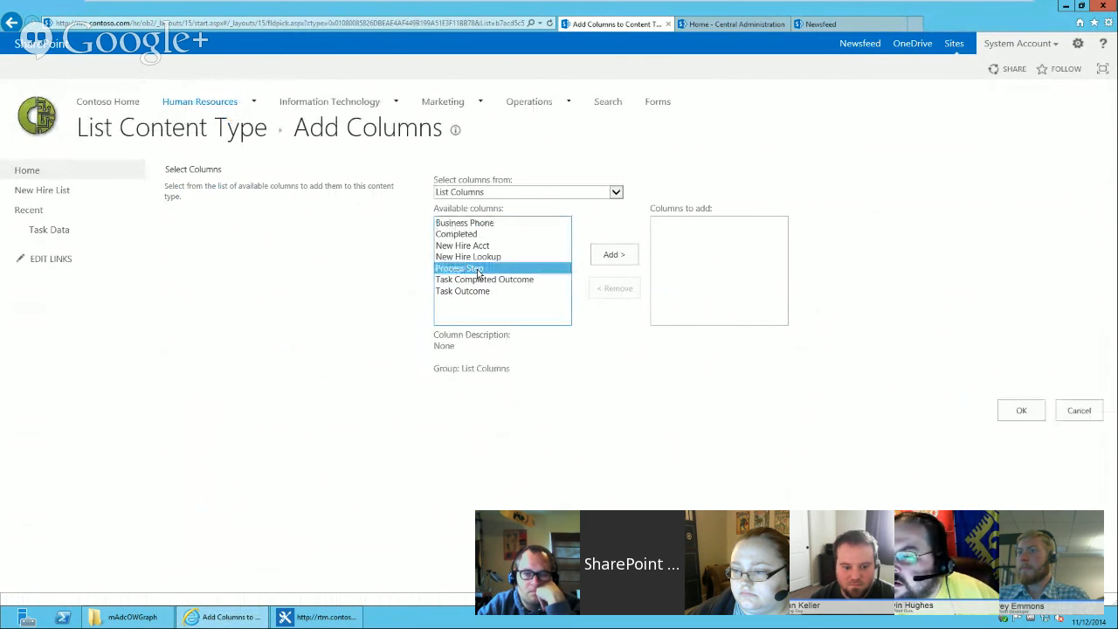
{"action": "left_click", "coordinate": [603, 255]}
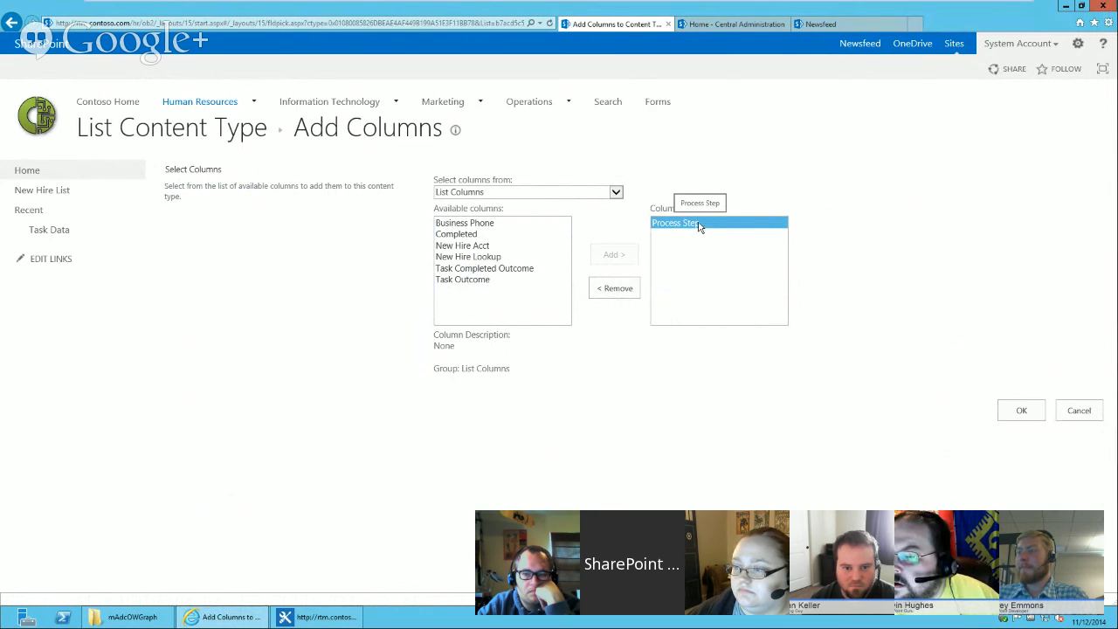
{"action": "left_click", "coordinate": [1022, 412]}
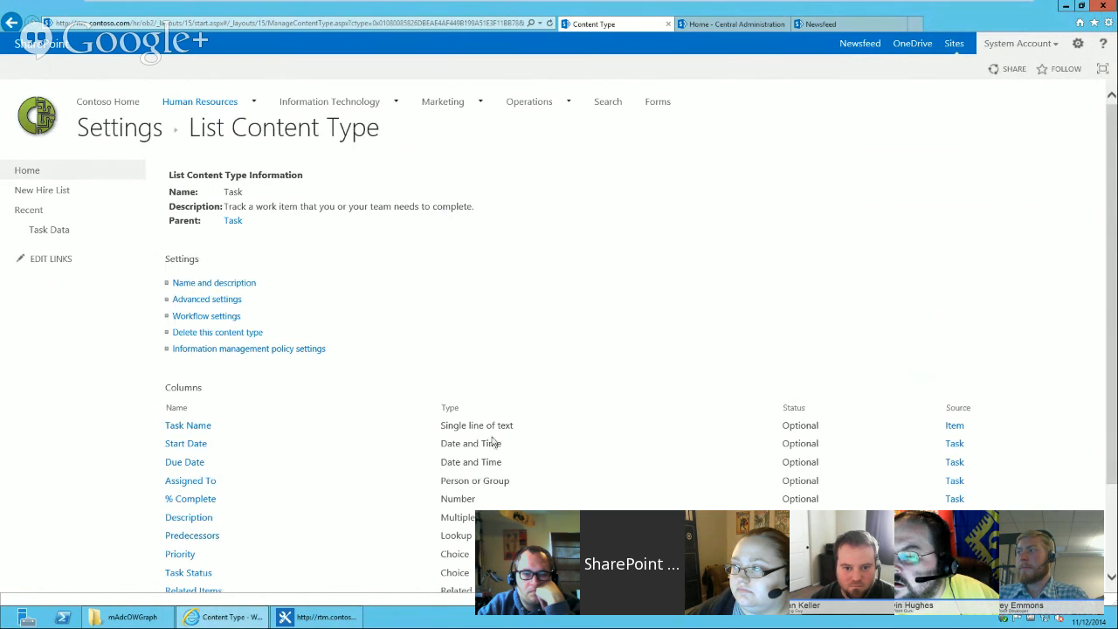
Open the Workflow Tasks default display form for editing and remove the Task Data web part's connection.
{"action": "left_click", "coordinate": [139, 132]}
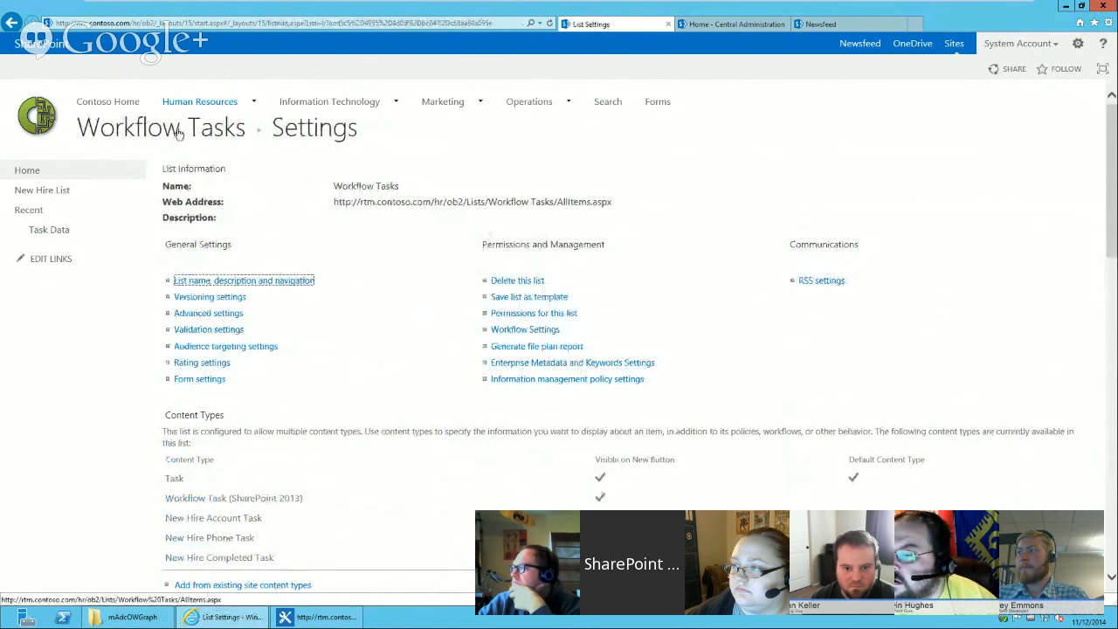
{"action": "left_click", "coordinate": [178, 132]}
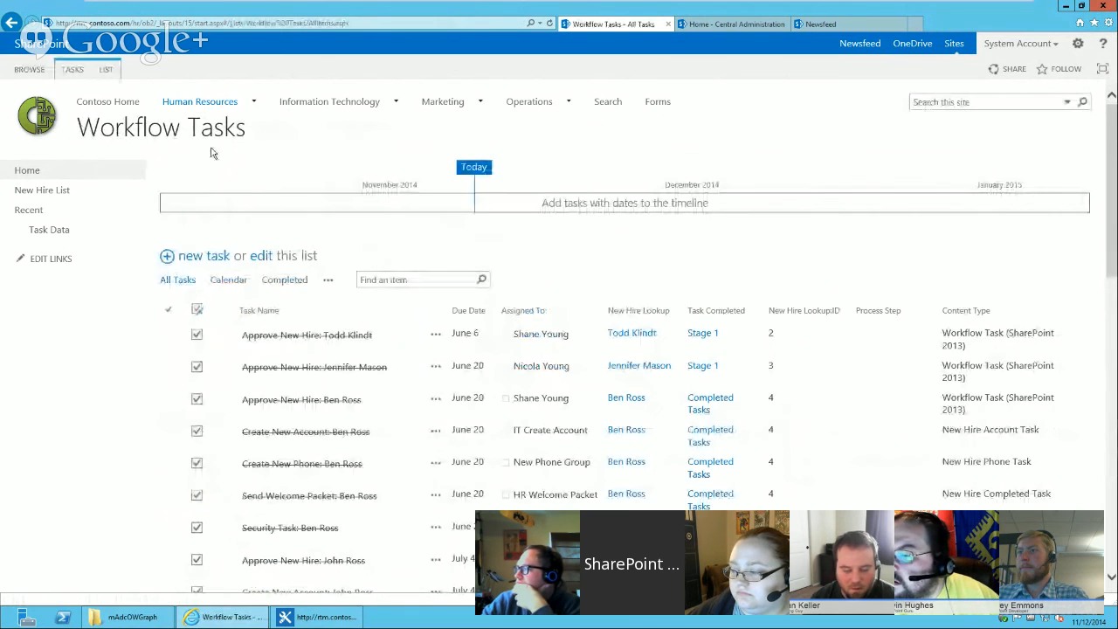
{"action": "left_click", "coordinate": [106, 69]}
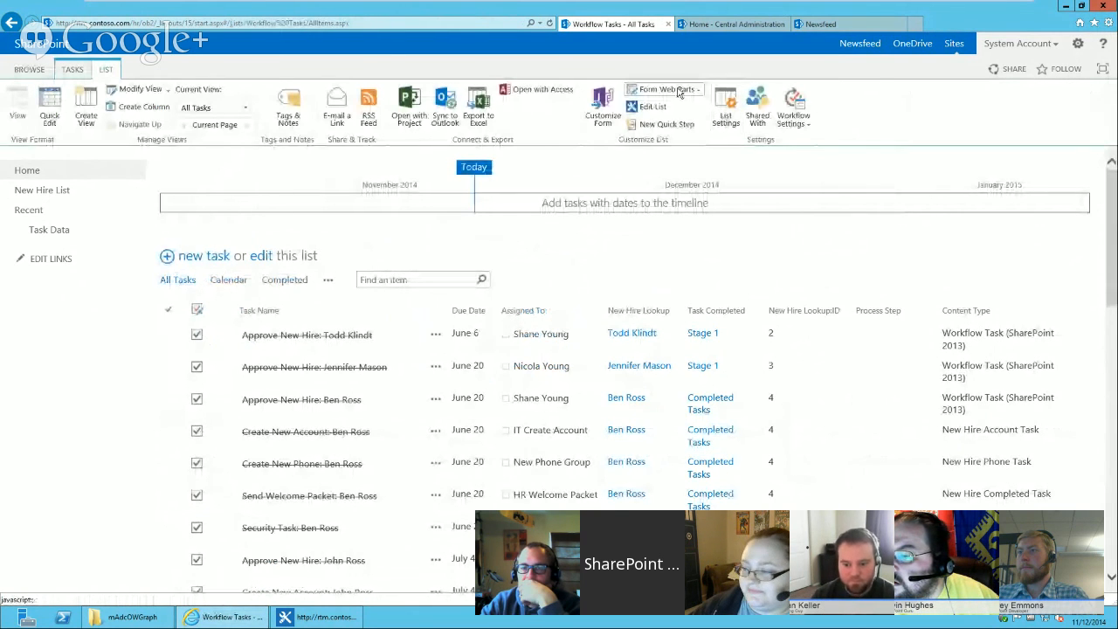
{"action": "left_click", "coordinate": [679, 91]}
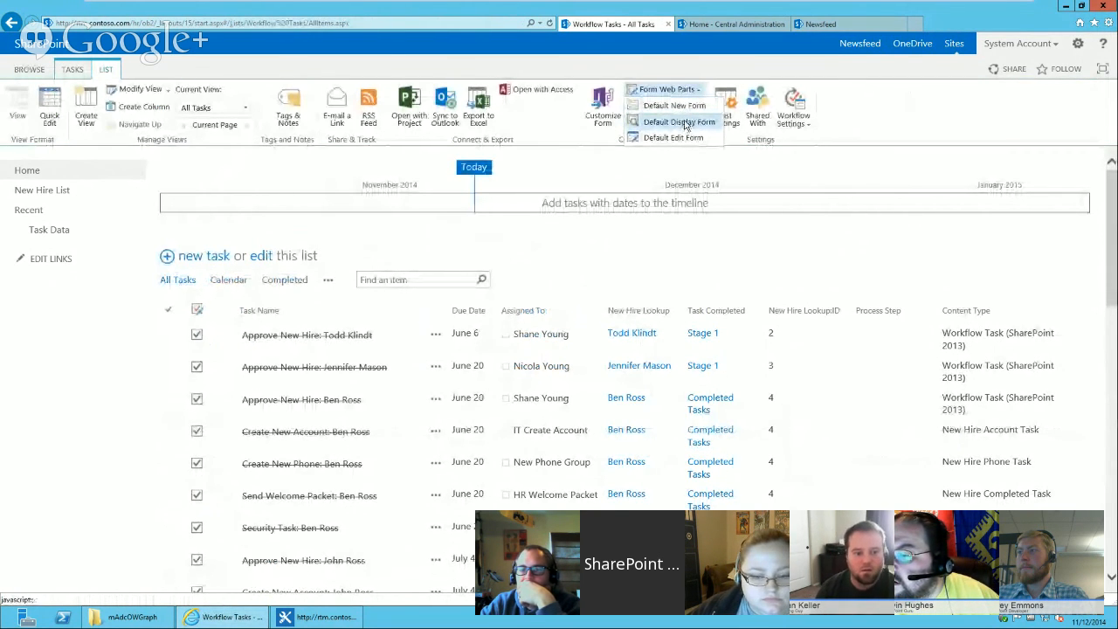
{"action": "left_click", "coordinate": [681, 122]}
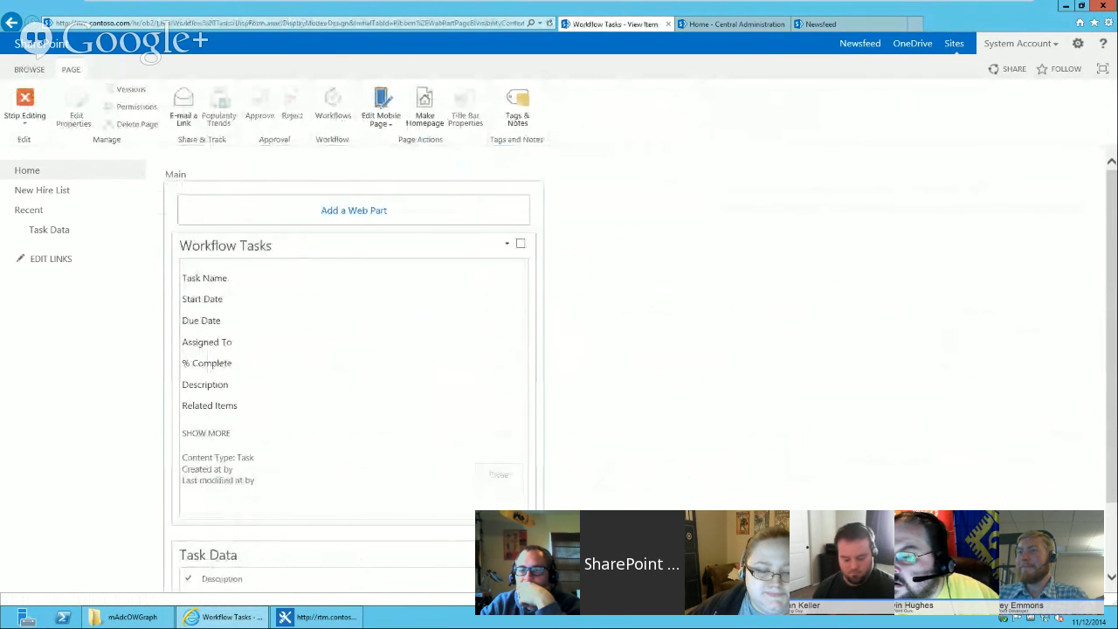
{"action": "left_click", "coordinate": [507, 552]}
{"action": "mouse_move", "coordinate": [463, 581]}
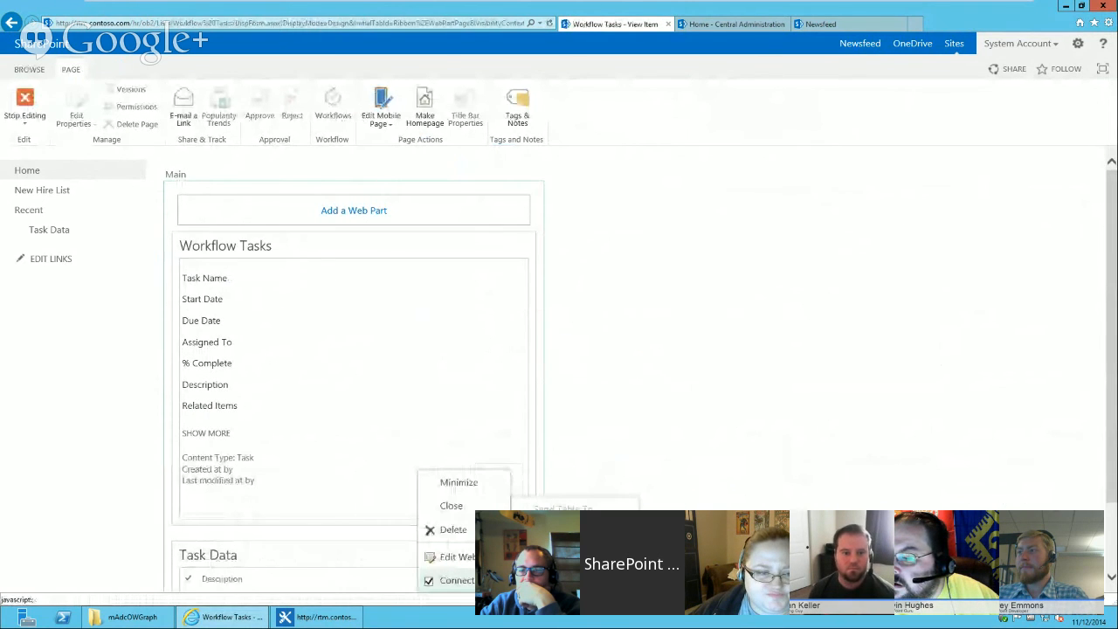
{"action": "left_click", "coordinate": [681, 559]}
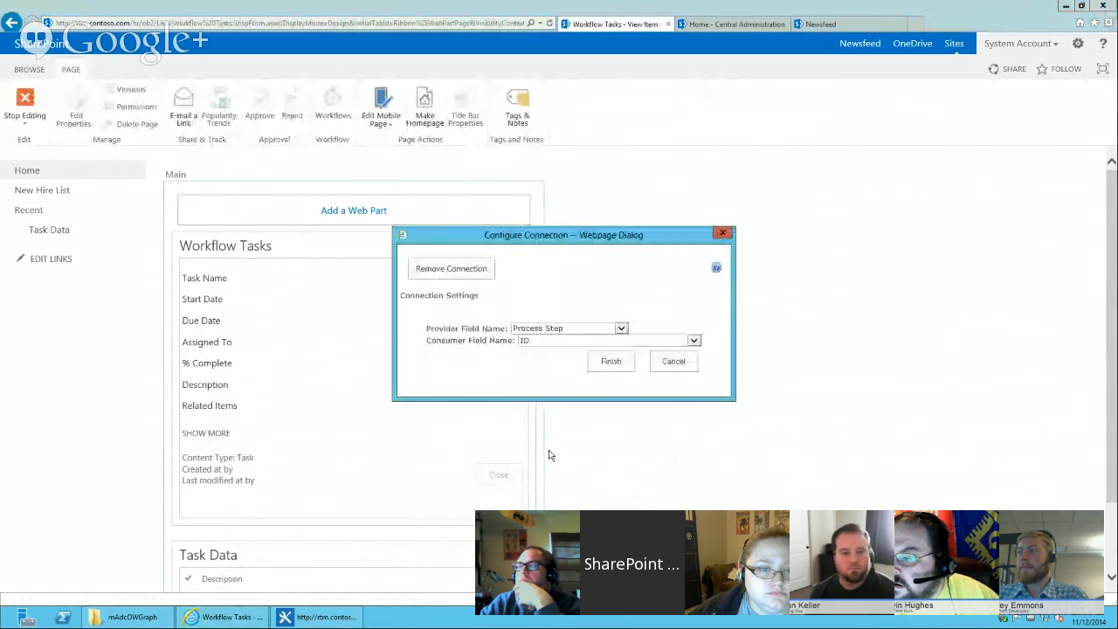
{"action": "left_click", "coordinate": [559, 328]}
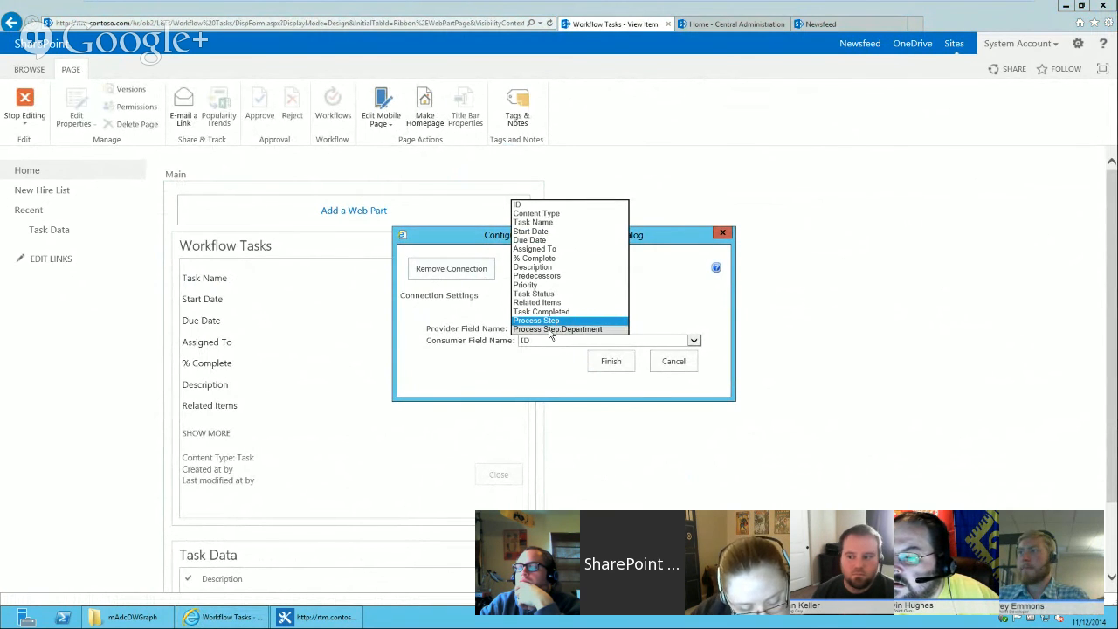
{"action": "left_click", "coordinate": [441, 268]}
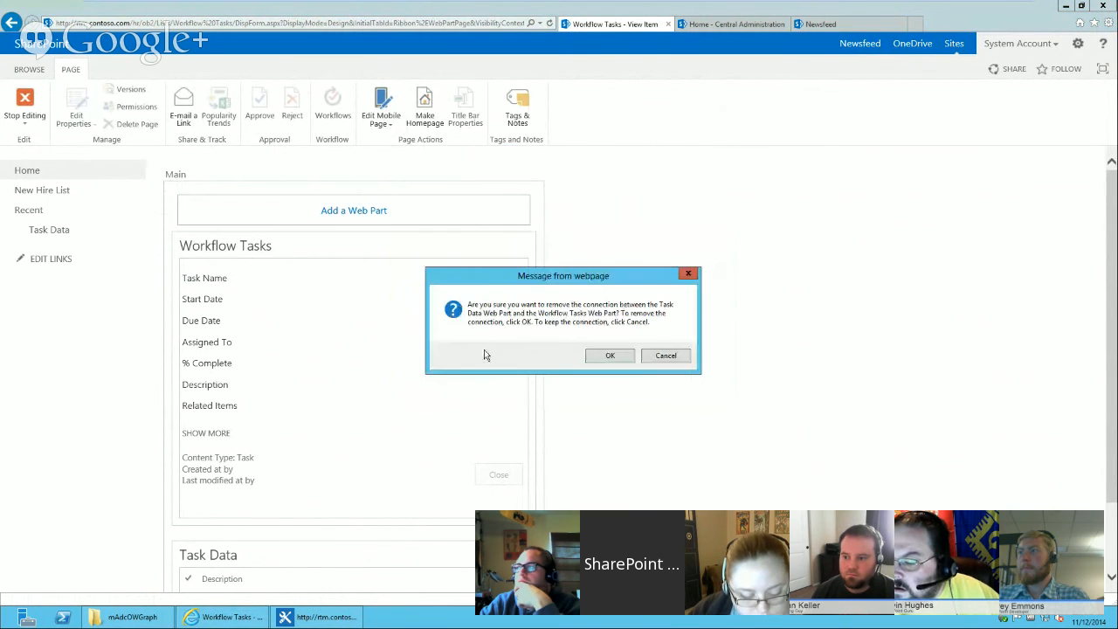
{"action": "left_click", "coordinate": [610, 355]}
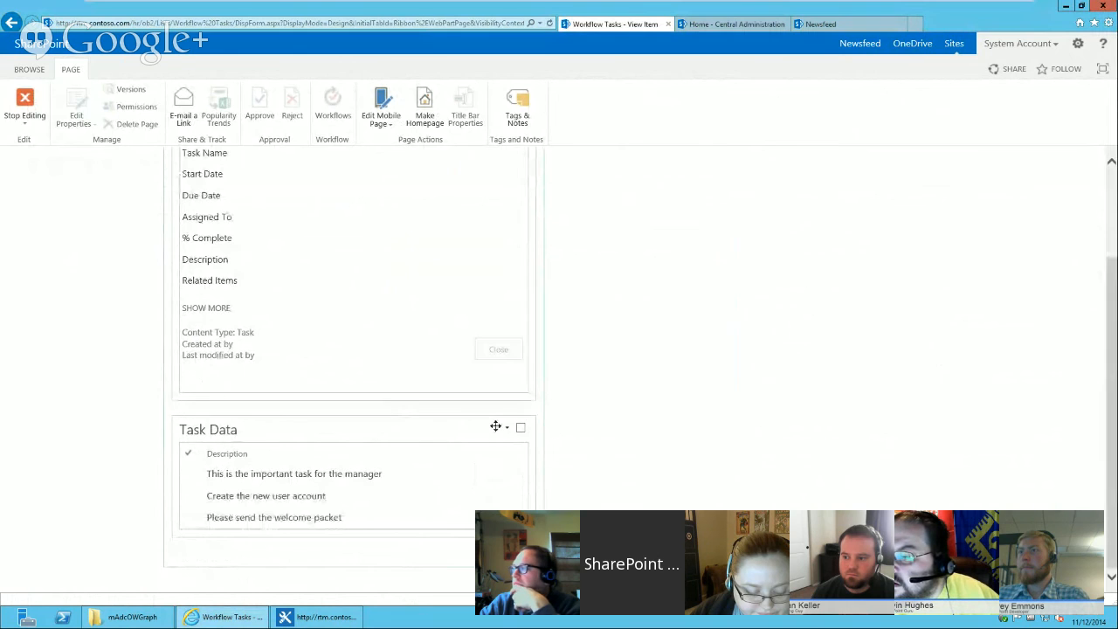
Reconnect the Task Data web part using Process Step as provider field and ID as consumer field.
{"action": "left_click", "coordinate": [507, 429]}
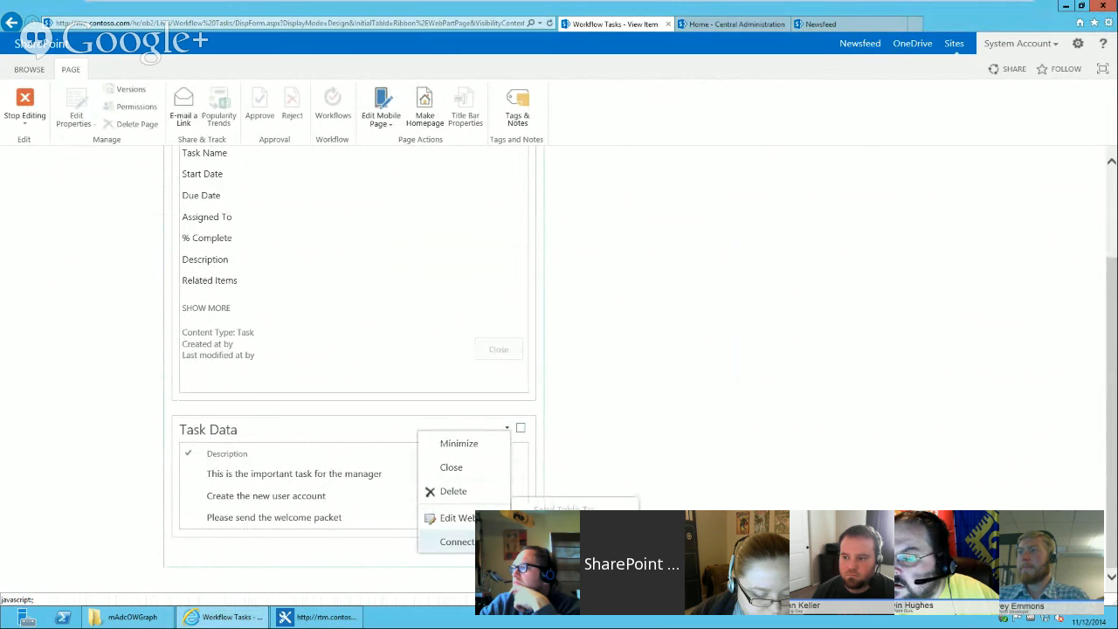
{"action": "left_click", "coordinate": [552, 330]}
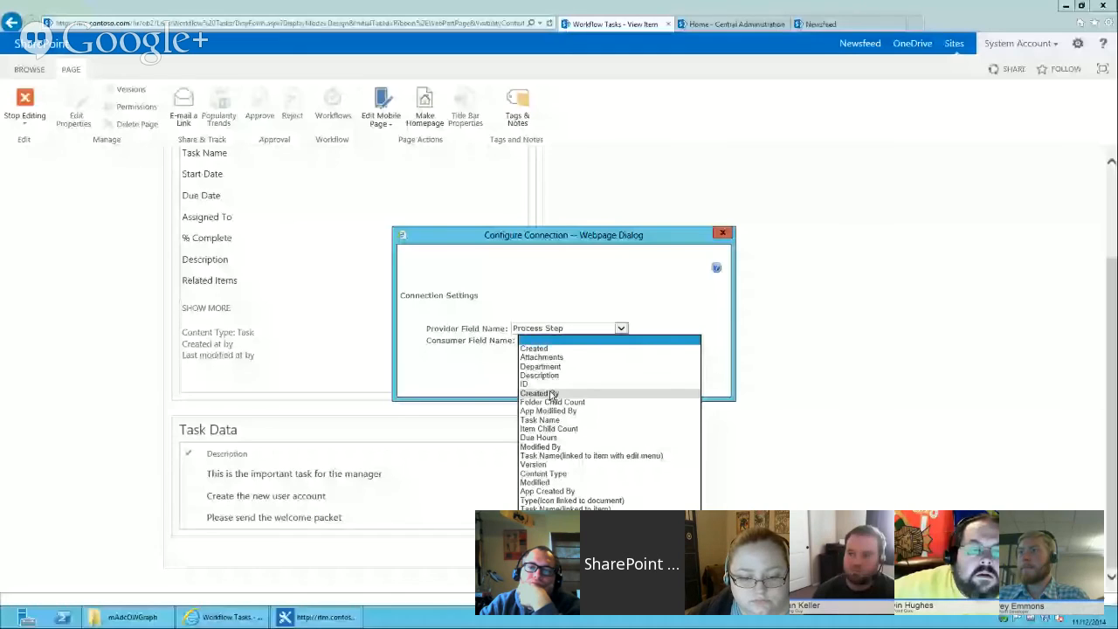
{"action": "left_click", "coordinate": [548, 385]}
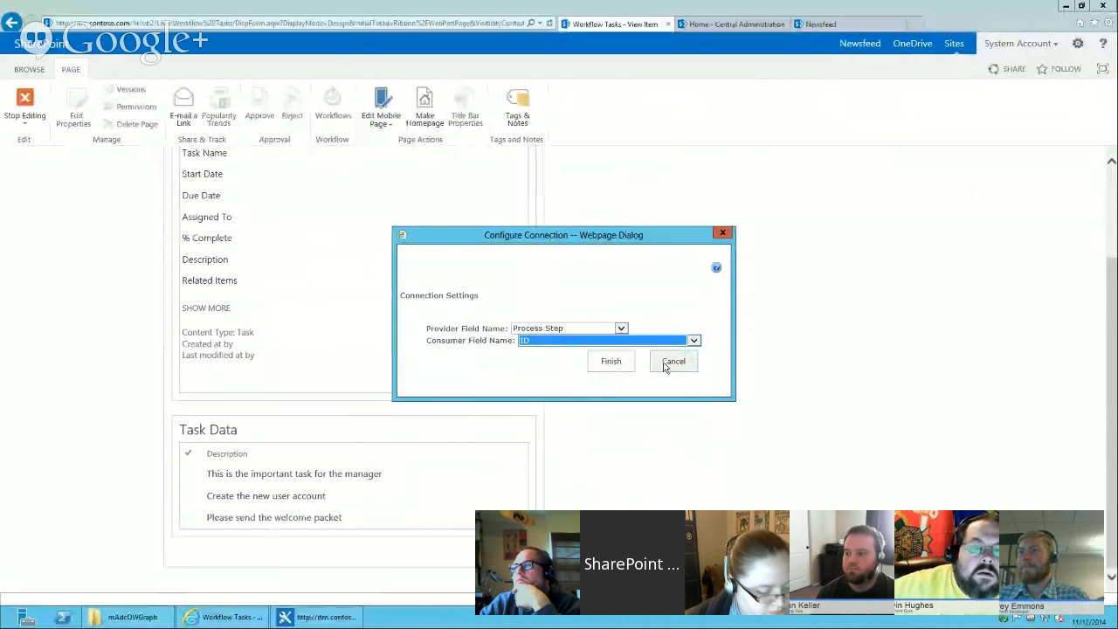
{"action": "left_click", "coordinate": [610, 361]}
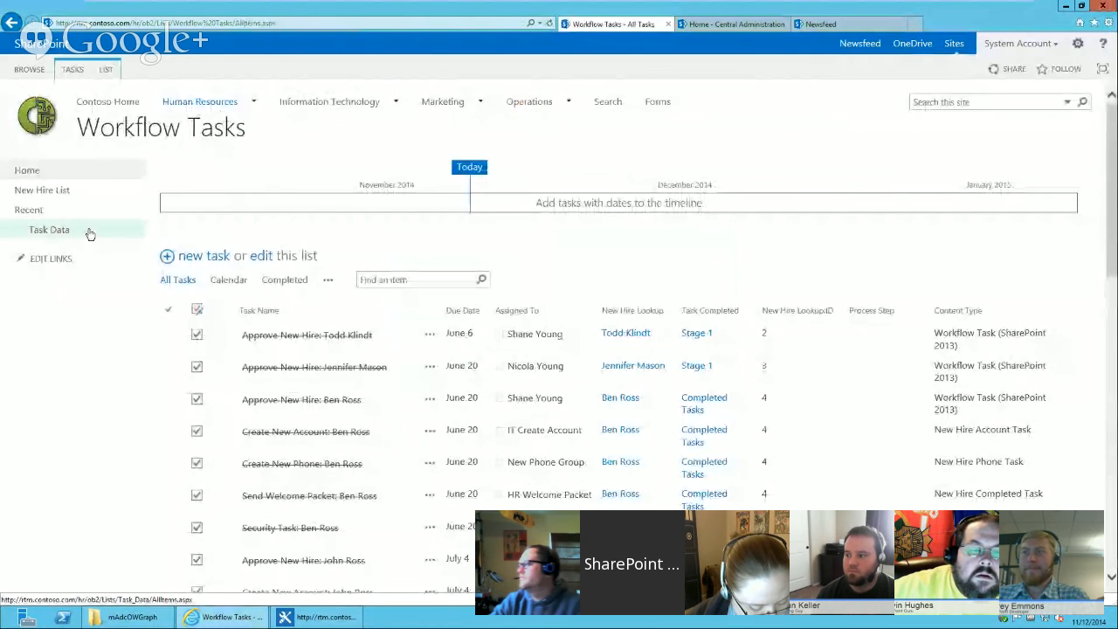
Switch to SharePoint Designer and inspect the field values of each Create item action in the Test task methods workflow.
{"action": "left_click", "coordinate": [337, 617]}
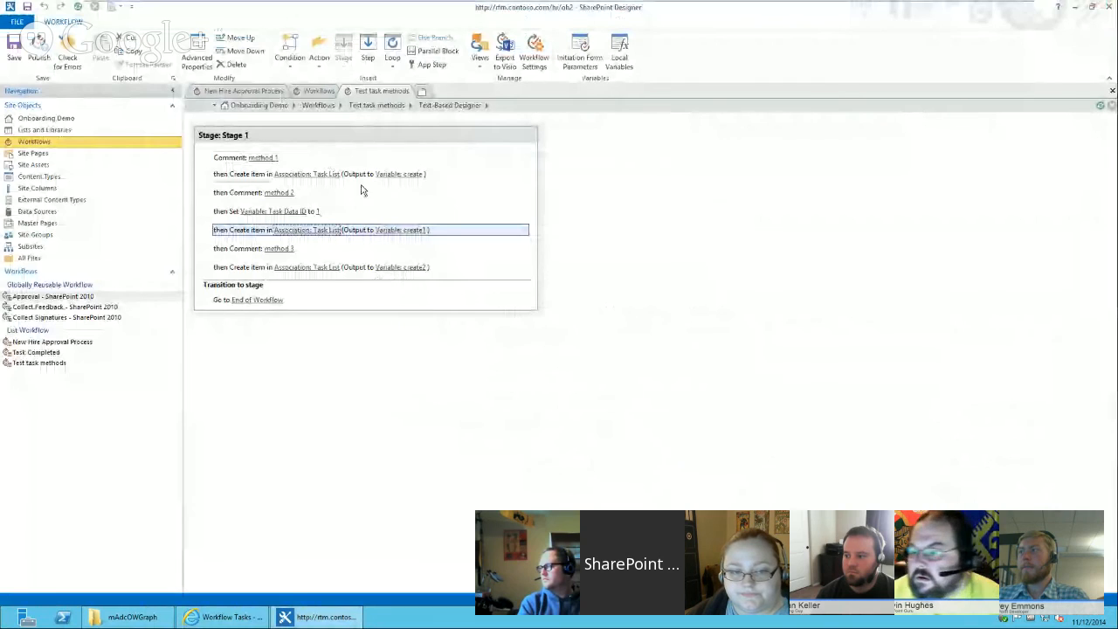
{"action": "left_click", "coordinate": [263, 178]}
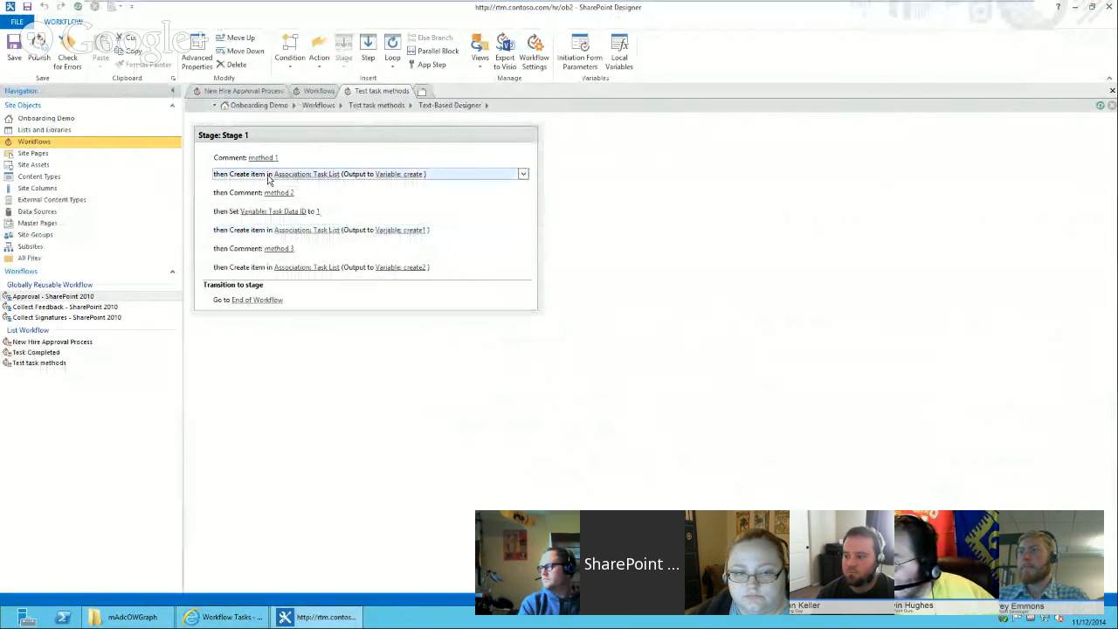
{"action": "left_click", "coordinate": [331, 178]}
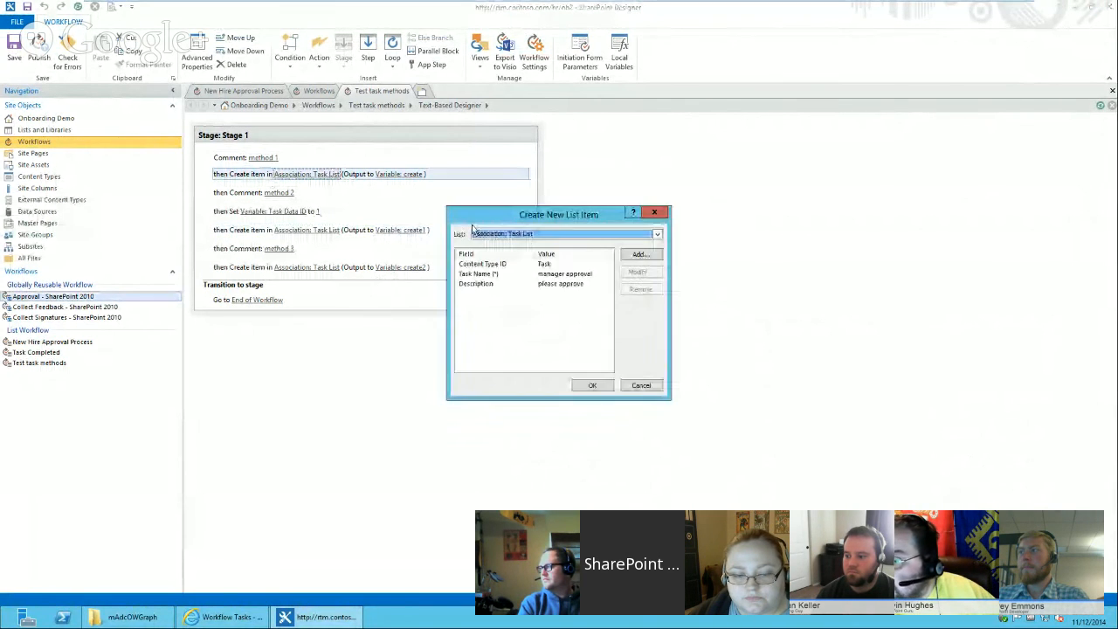
{"action": "left_click", "coordinate": [641, 386]}
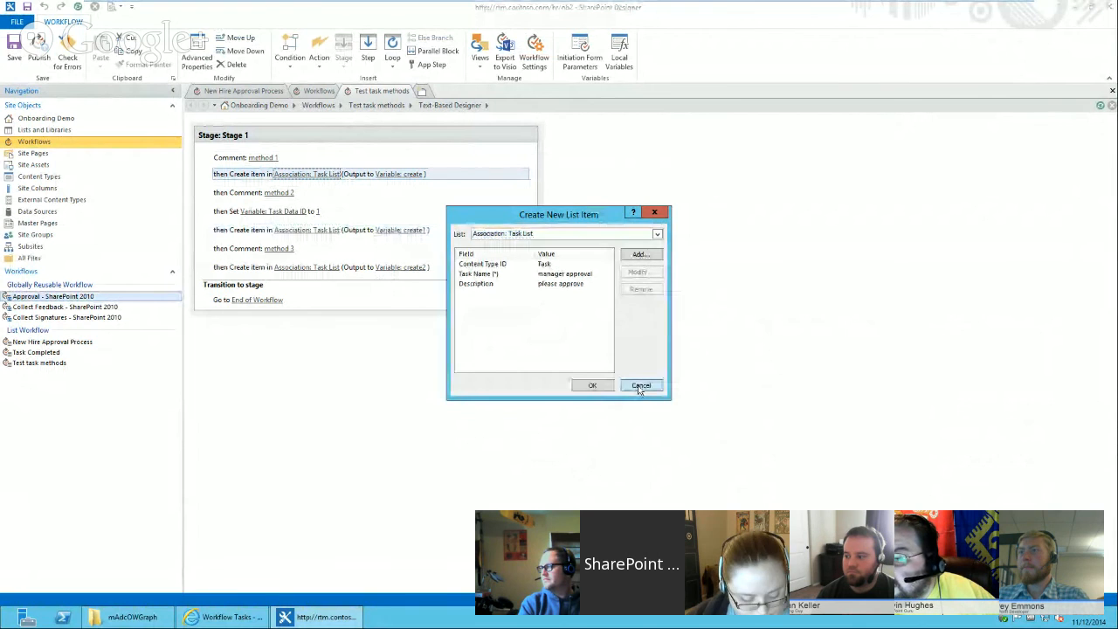
{"action": "left_click", "coordinate": [293, 232]}
{"action": "left_click", "coordinate": [302, 230]}
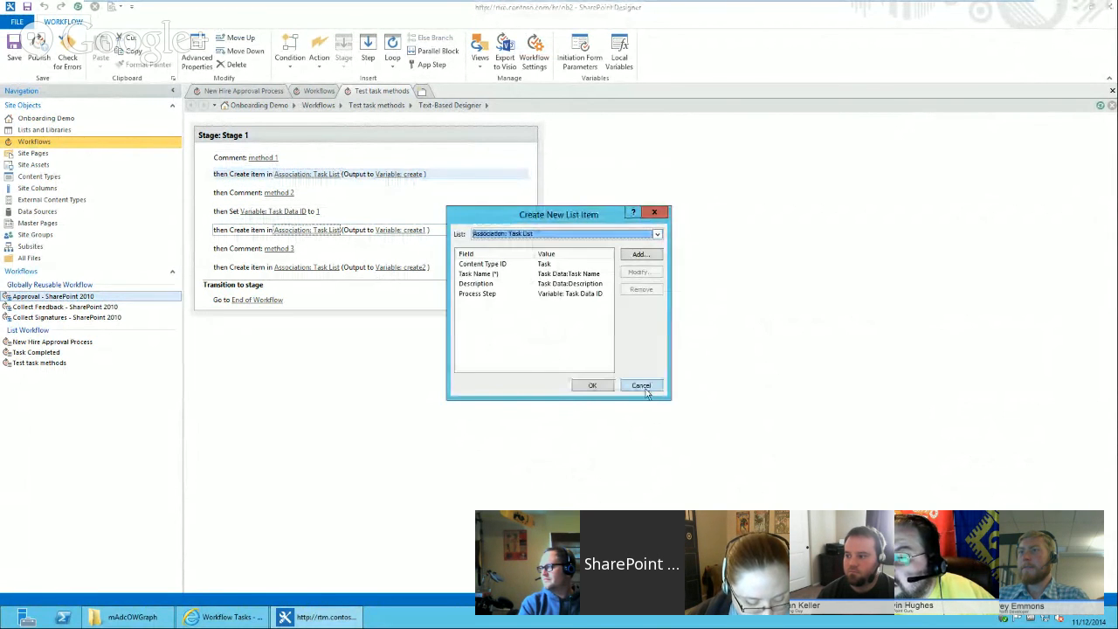
{"action": "left_click", "coordinate": [641, 386]}
{"action": "left_click", "coordinate": [306, 267]}
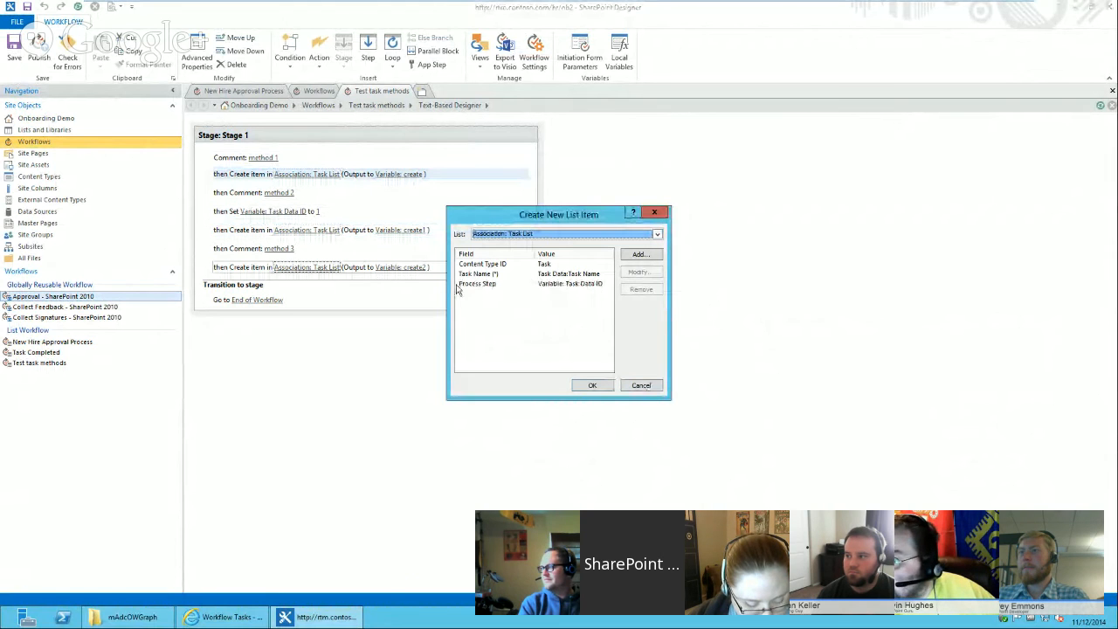
{"action": "left_click", "coordinate": [536, 286]}
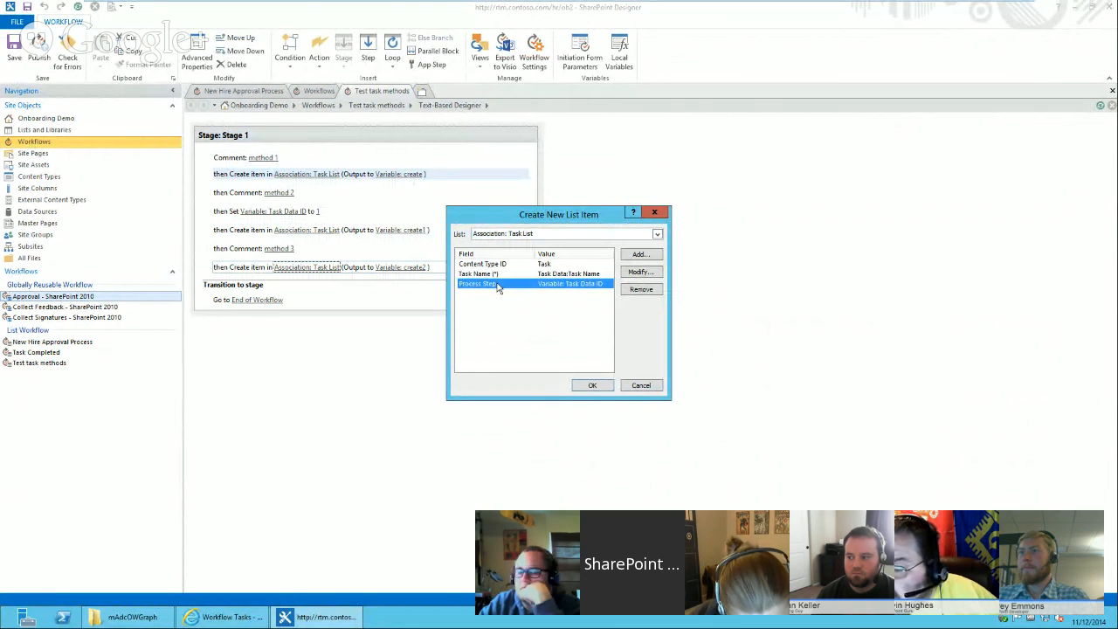
{"action": "left_click", "coordinate": [641, 386]}
{"action": "left_click", "coordinate": [250, 231]}
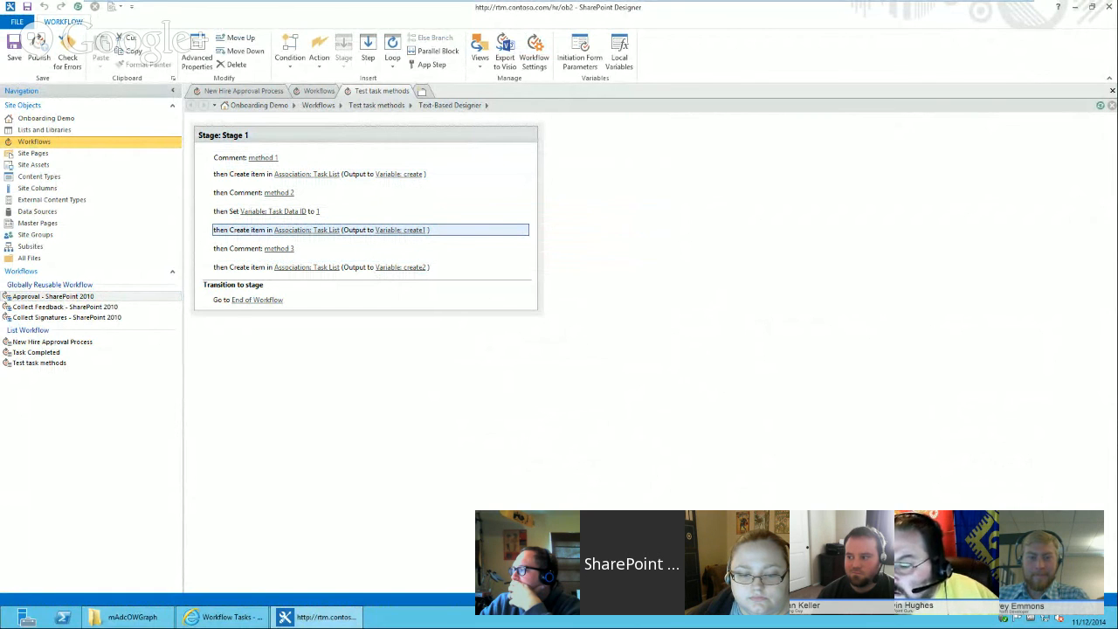
Try to open the Task Completed workflow from the workflows list, dismissing the error.
{"action": "left_click", "coordinate": [316, 91]}
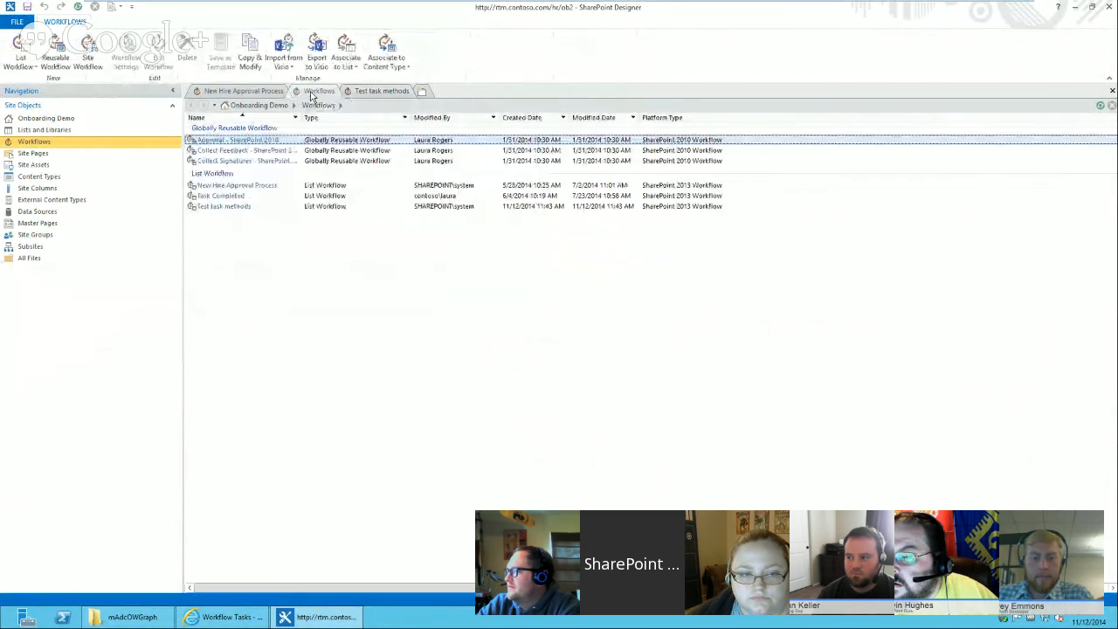
{"action": "left_click", "coordinate": [221, 195]}
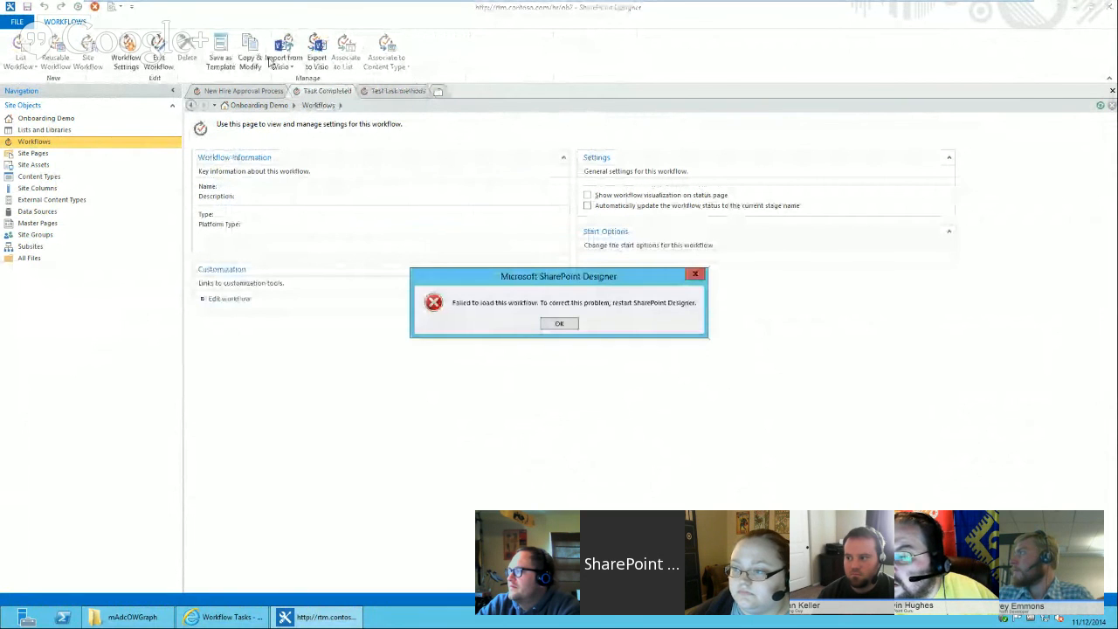
{"action": "left_click", "coordinate": [559, 325]}
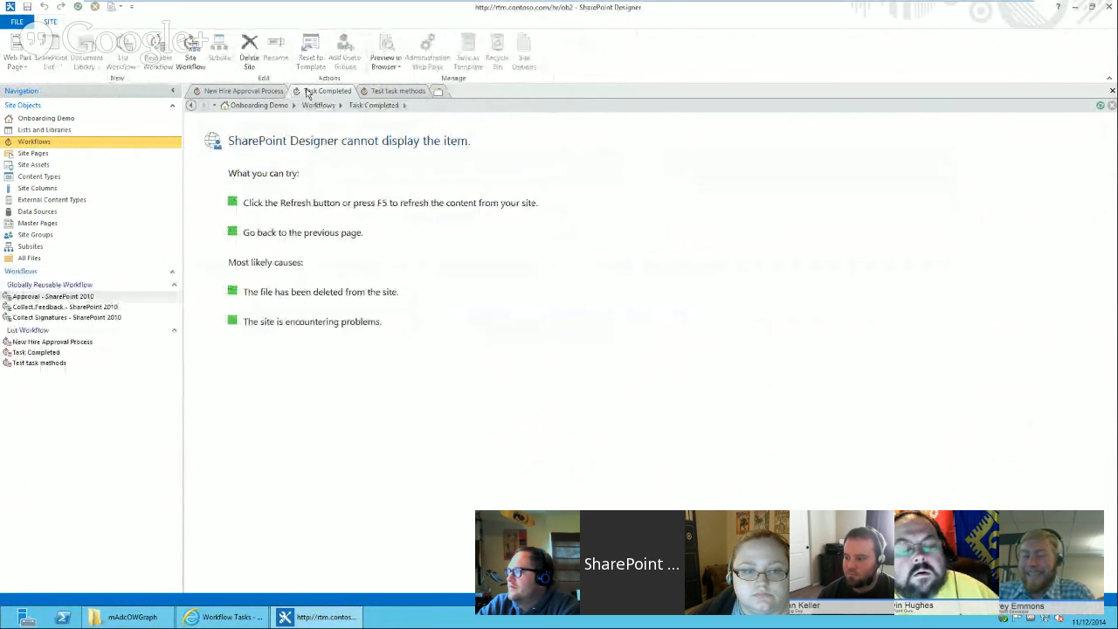